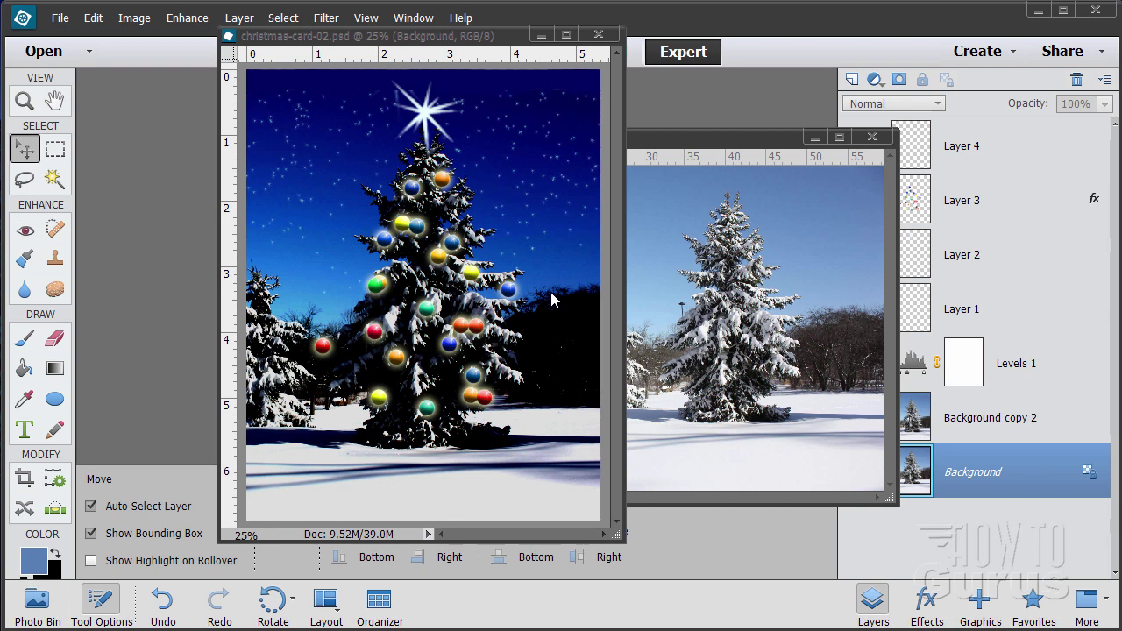
Minimize the christmas-card-02.psd document and arrange the img_9754.jpg photo in an enlarged window for editing
click(752, 141)
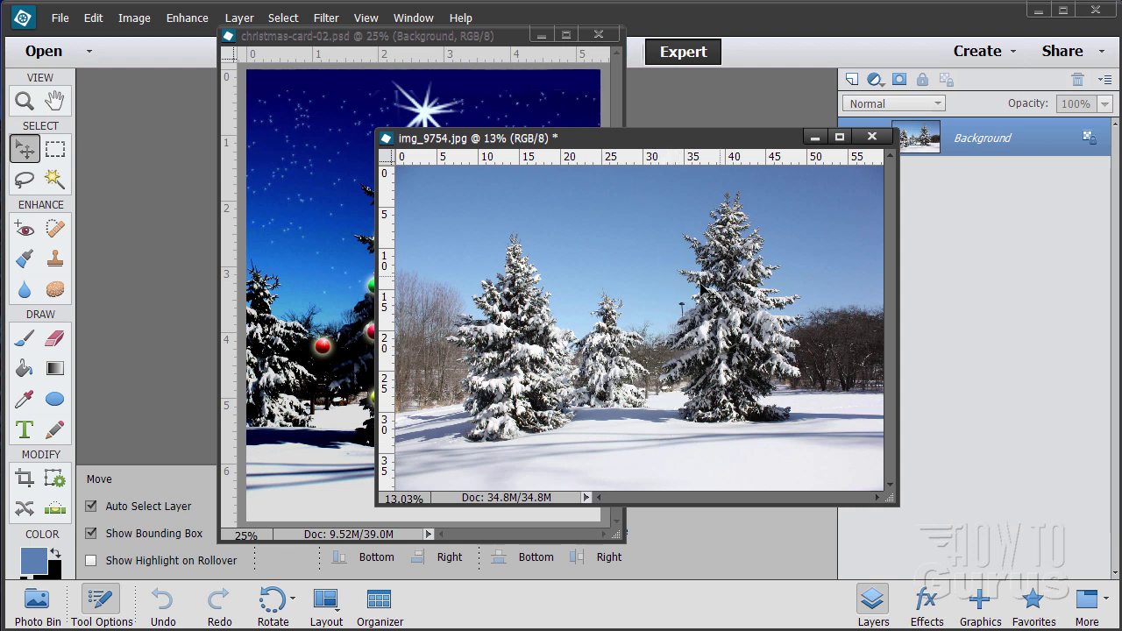
drag(585, 145, 870, 244)
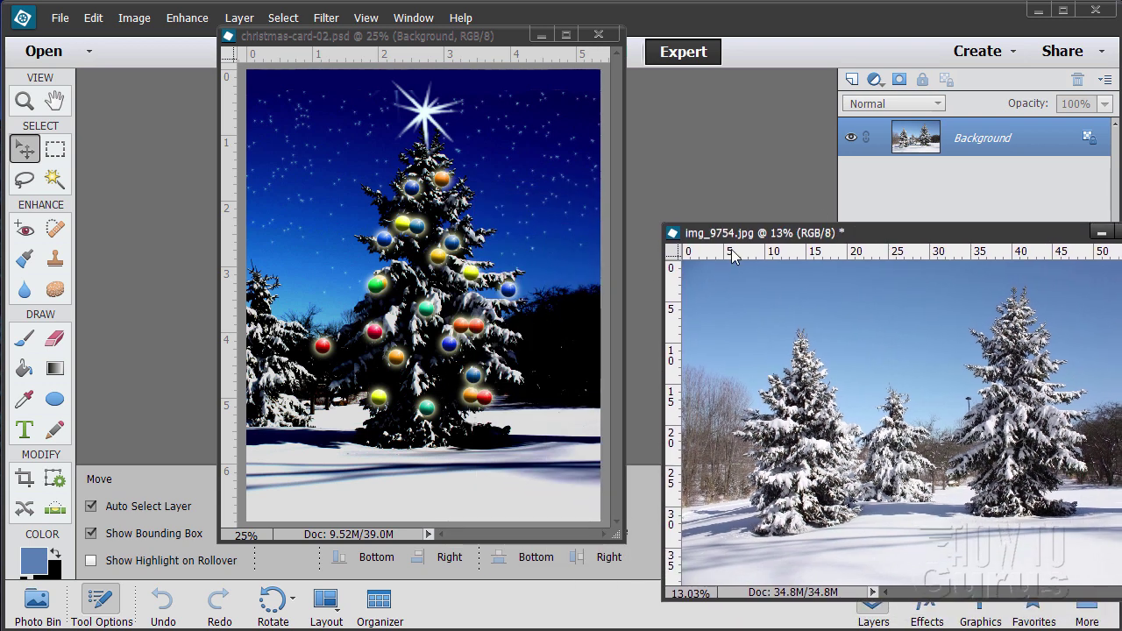
click(536, 39)
click(541, 35)
drag(873, 238, 346, 104)
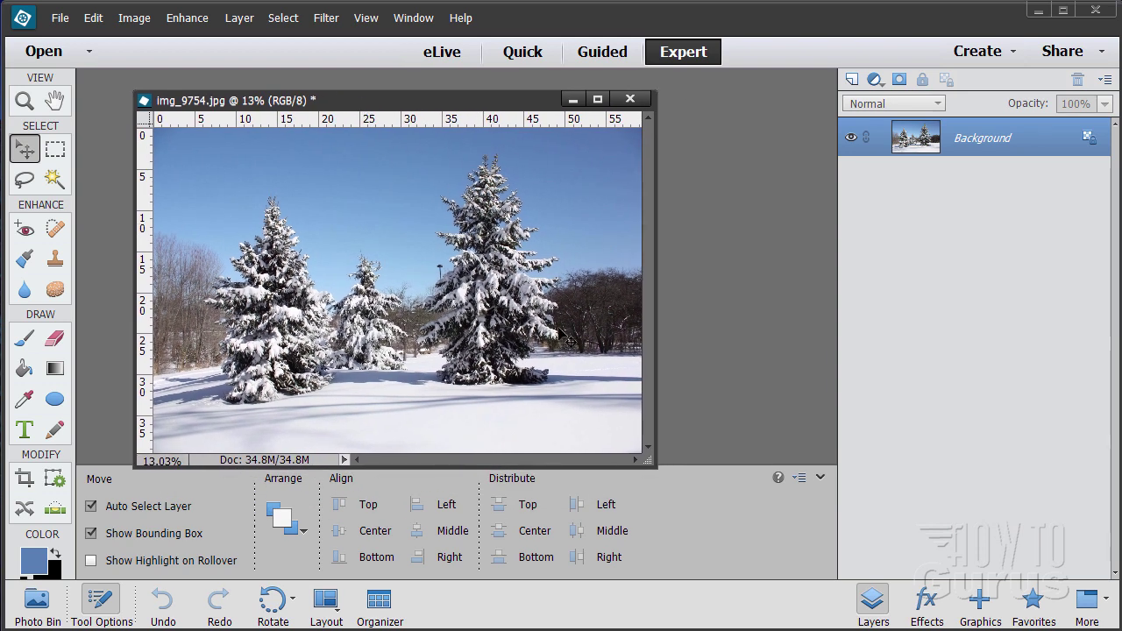
drag(651, 463, 736, 571)
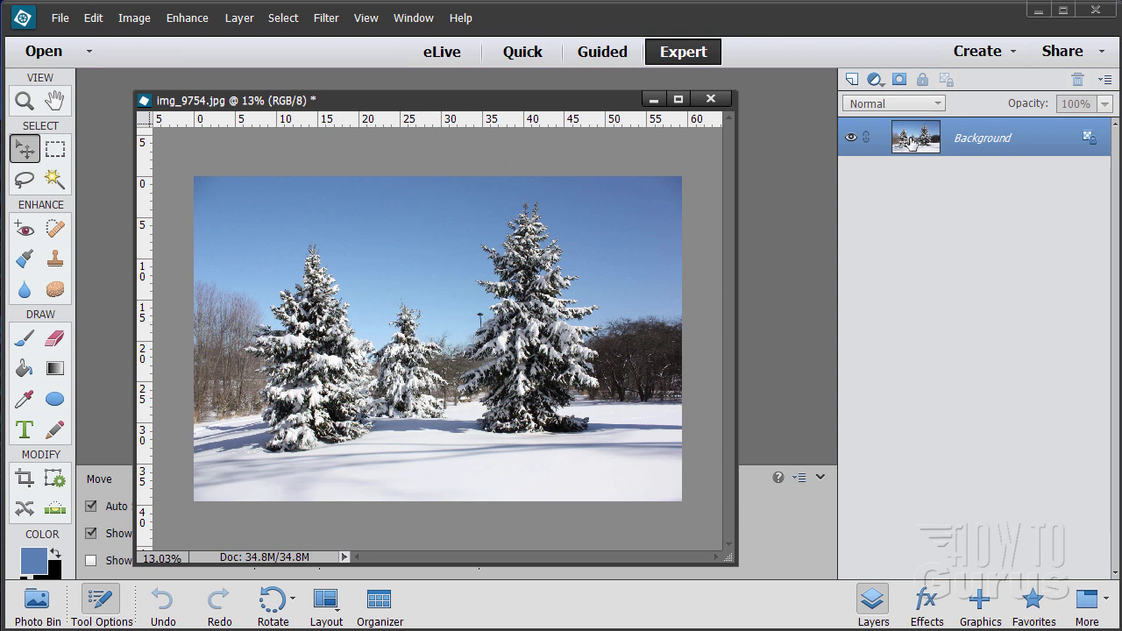
Duplicate the Background layer of img_9754.jpg and hide the original Background layer
drag(915, 146, 851, 80)
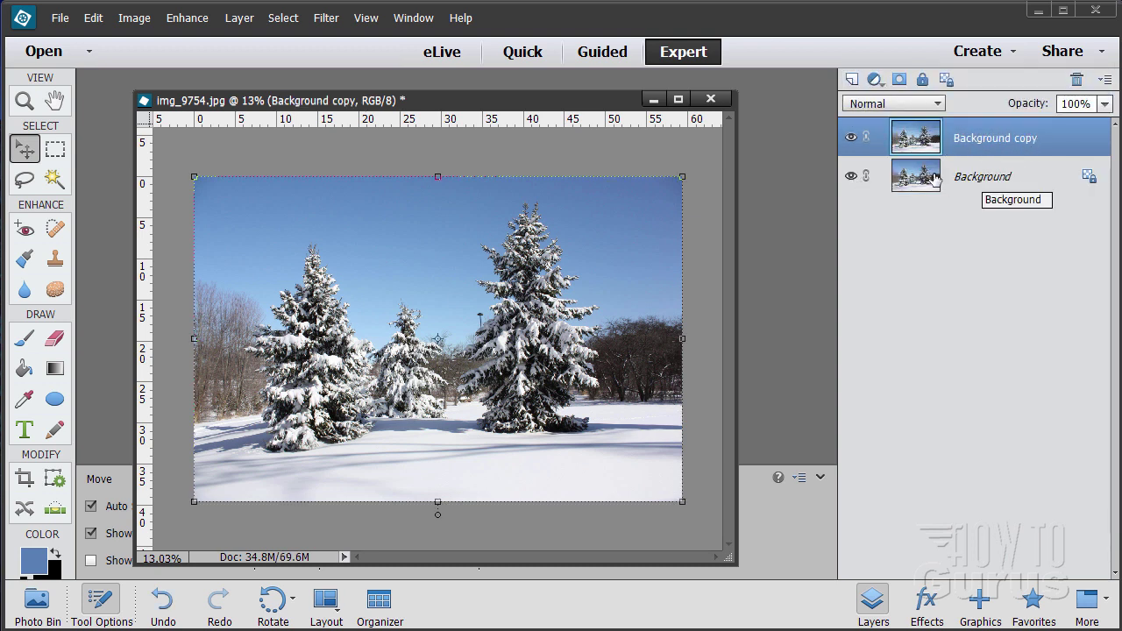
click(850, 176)
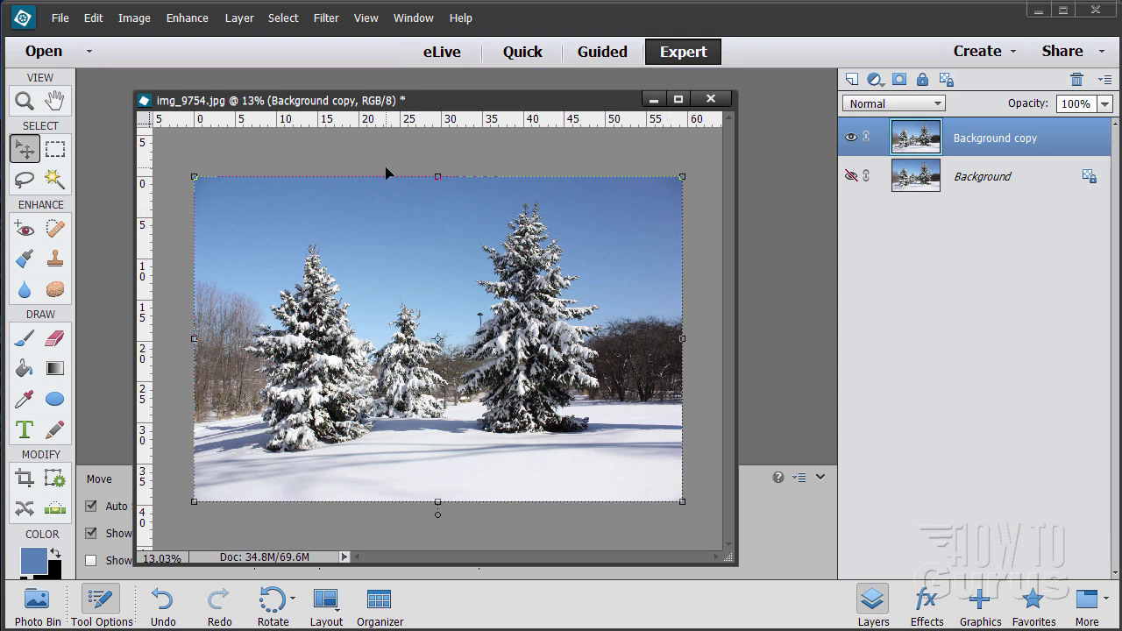
Crop the photo to a portrait area around the tall snowy tree, keeping the full height and part of the small tree beside it
click(24, 479)
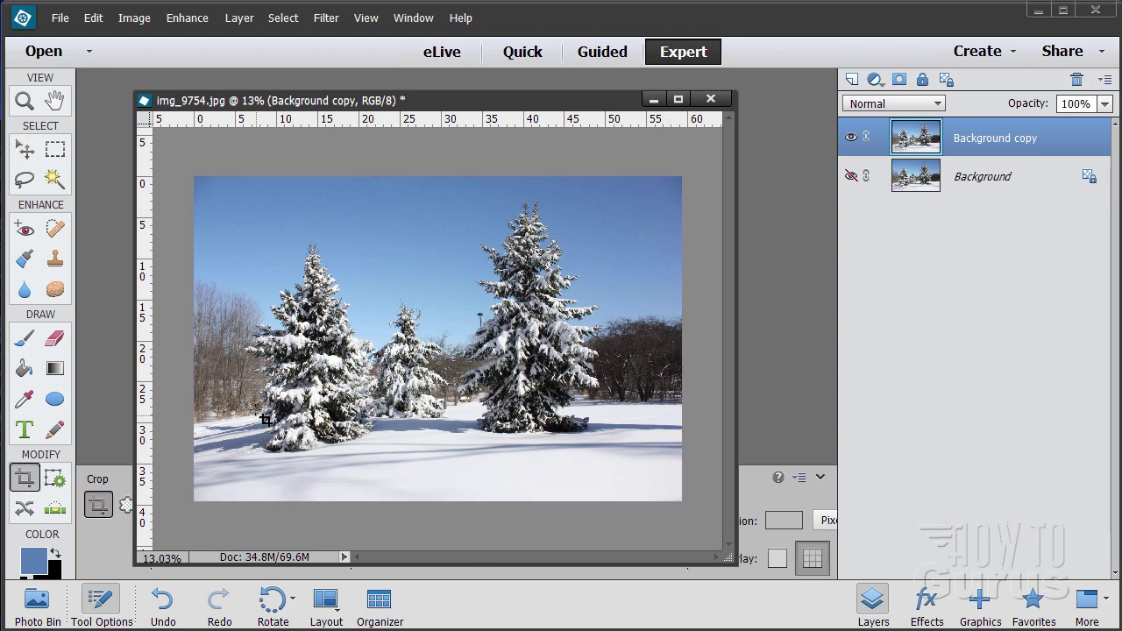
click(688, 176)
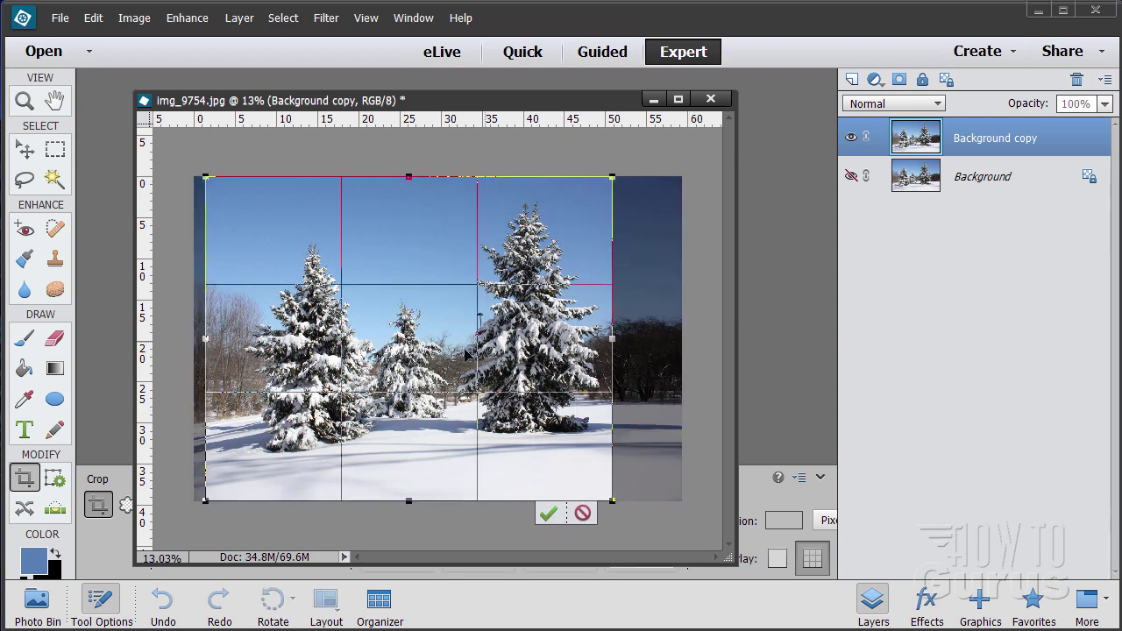
drag(443, 353, 510, 350)
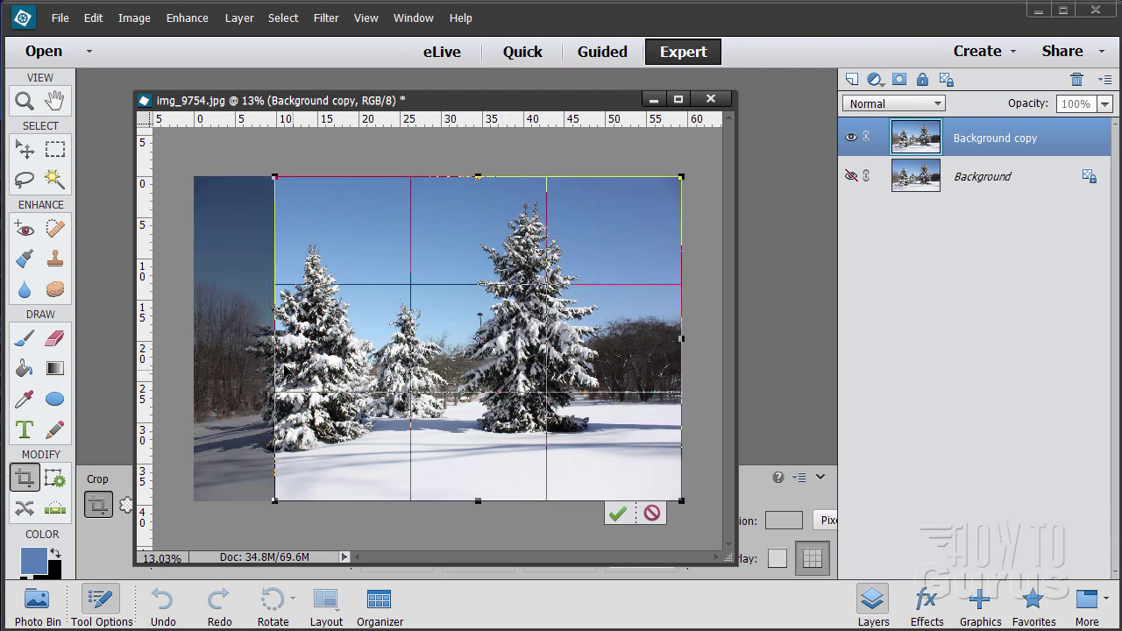
drag(275, 339, 365, 344)
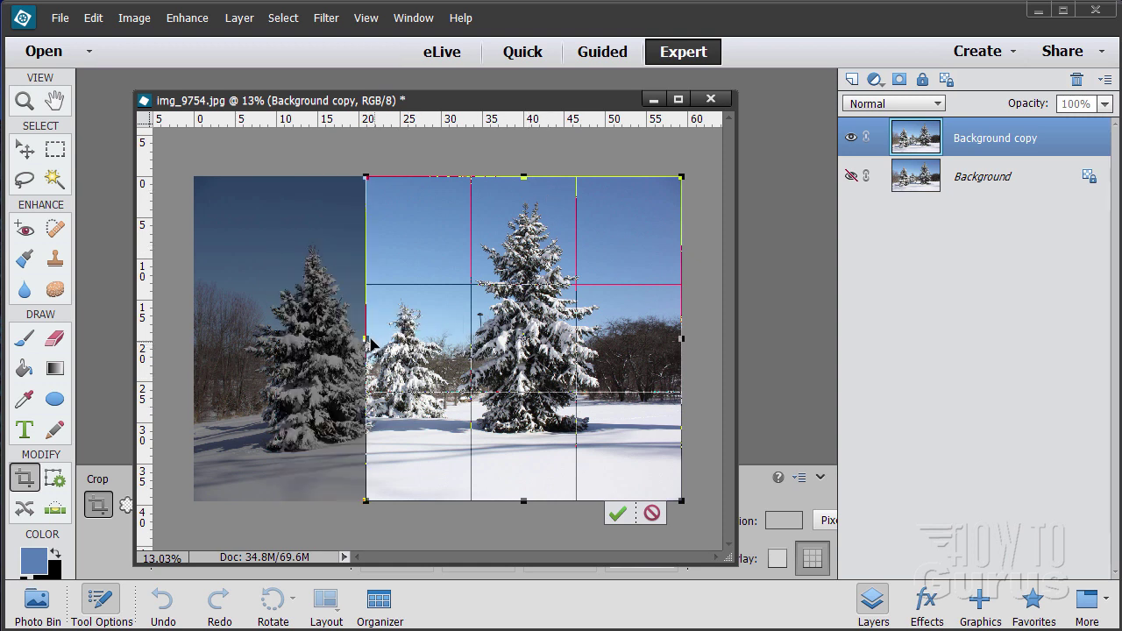
drag(366, 340, 389, 340)
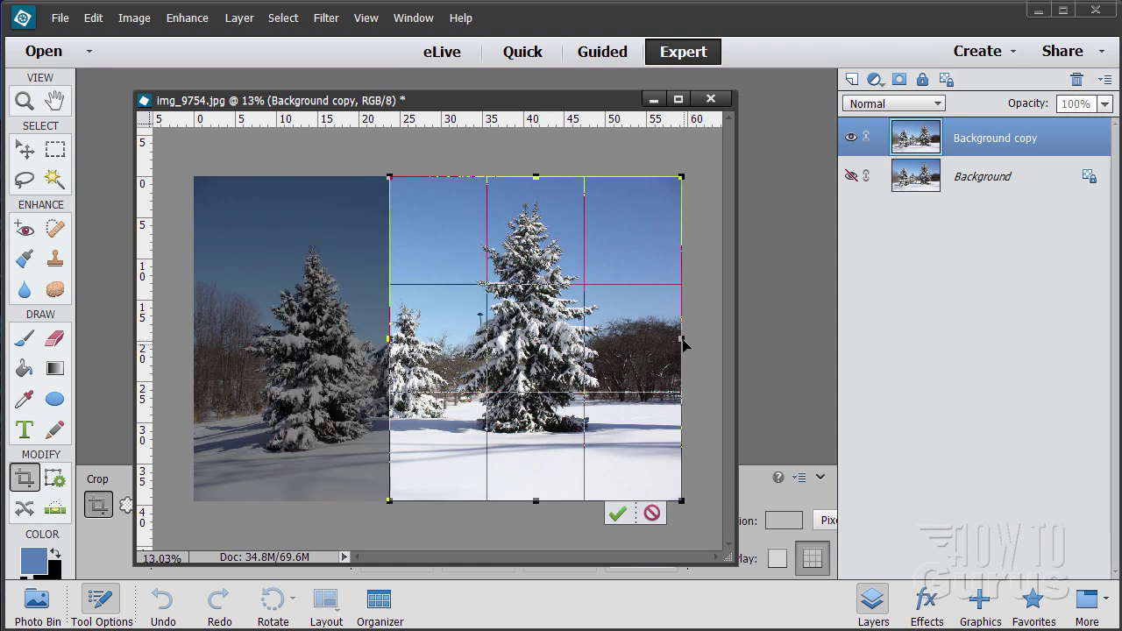
drag(682, 338, 665, 339)
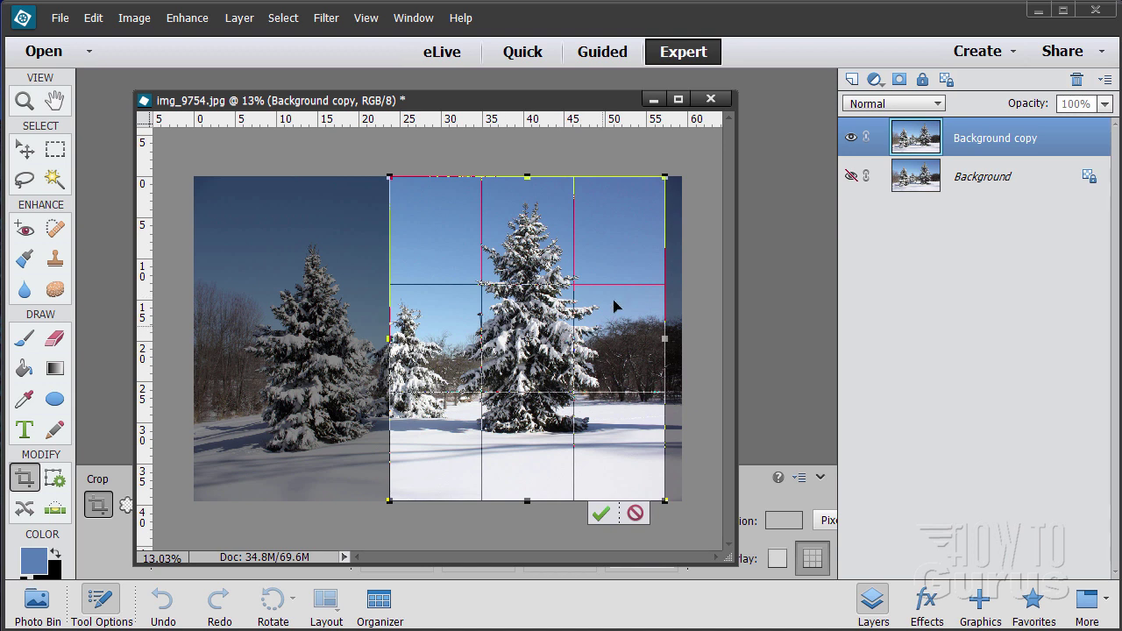
drag(527, 180, 527, 184)
click(601, 514)
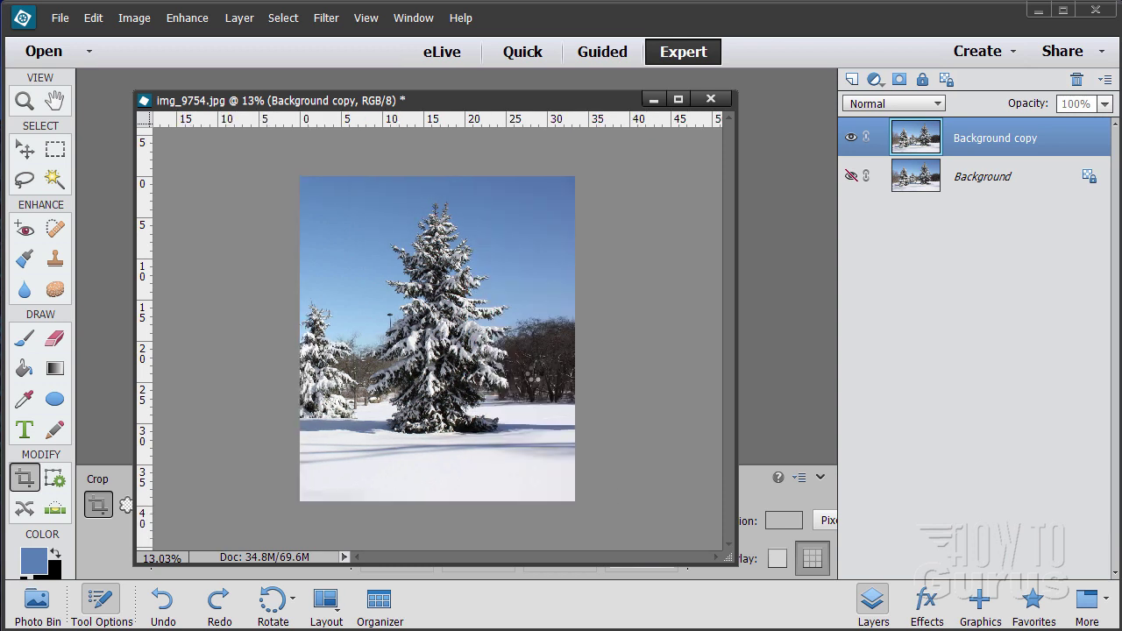
Resize the cropped image to a resolution of 300 pixels/inch and a document height of 6.875 inches, with proportions constrained
click(25, 151)
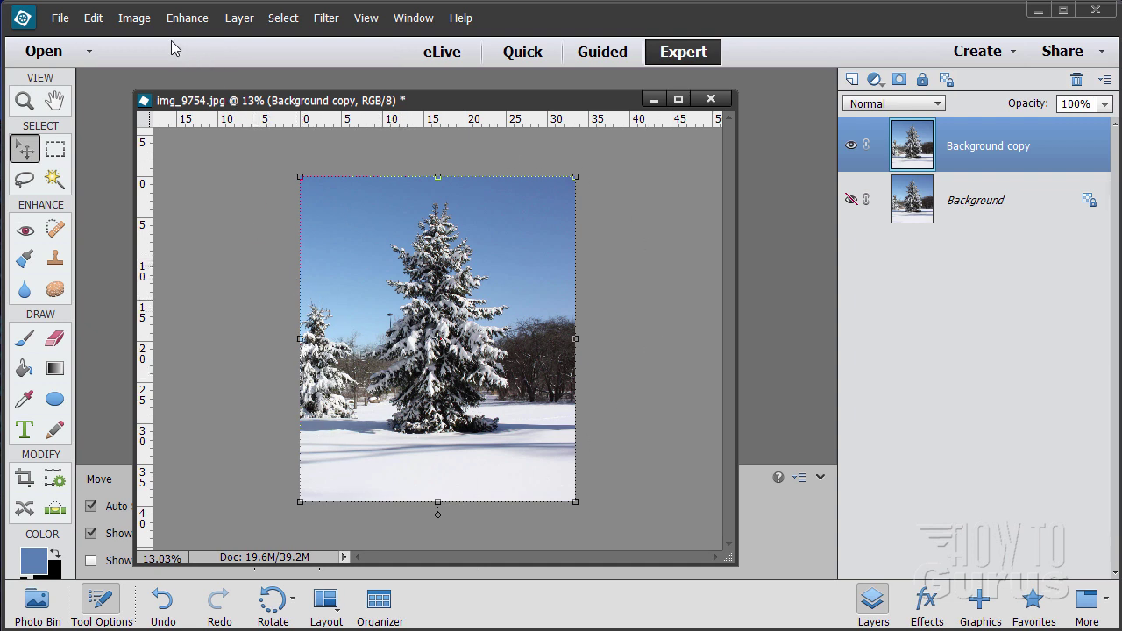
click(133, 19)
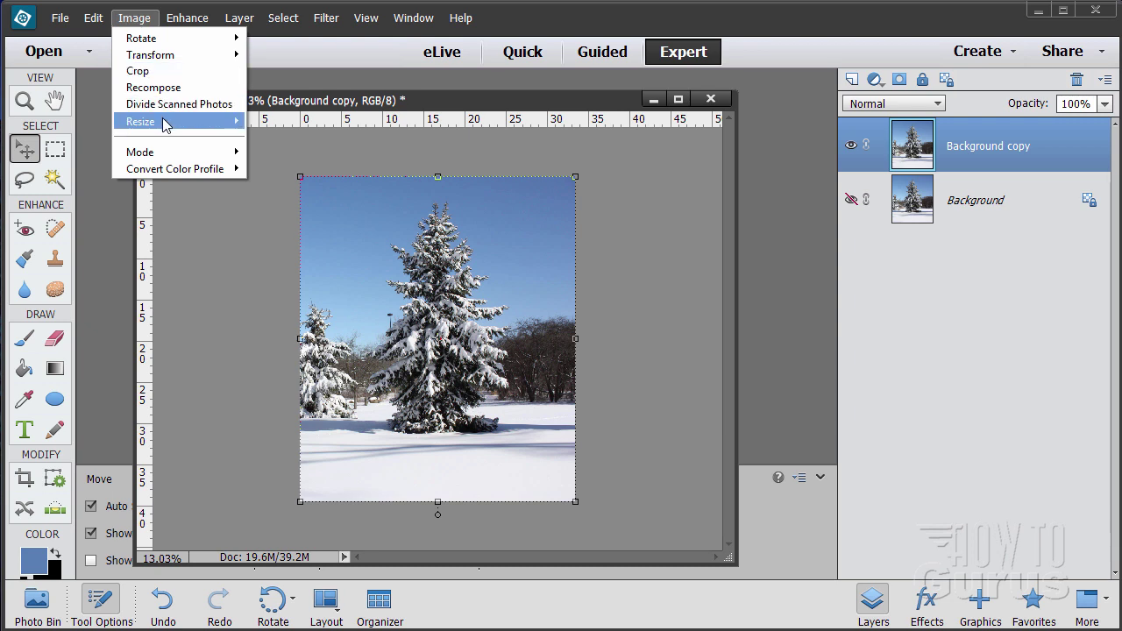
mouse_move(166, 124)
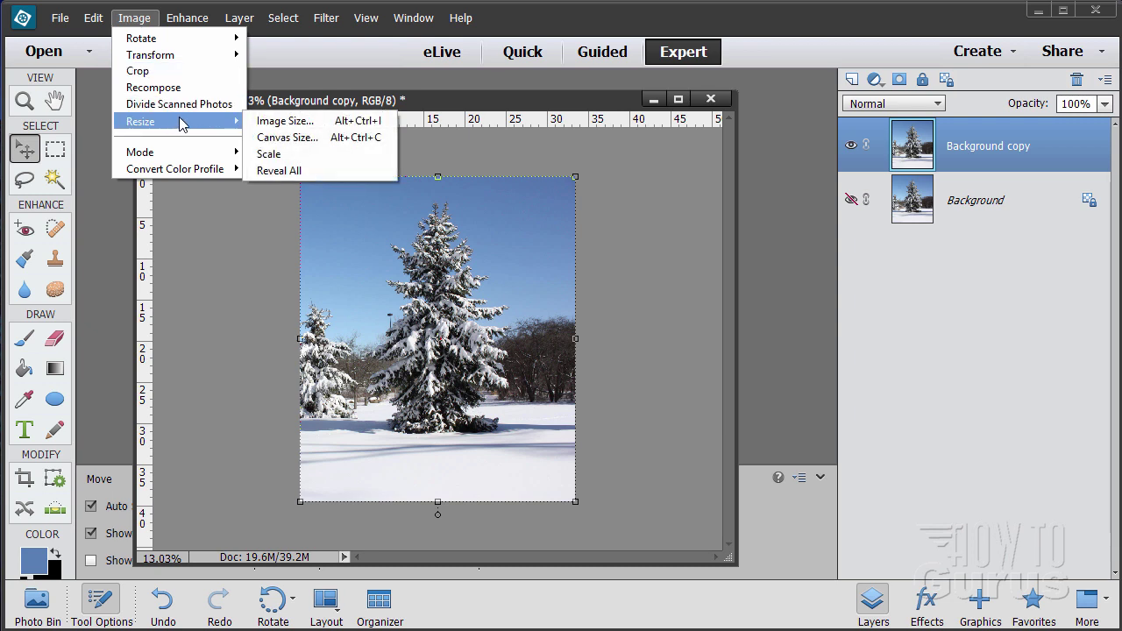
click(276, 122)
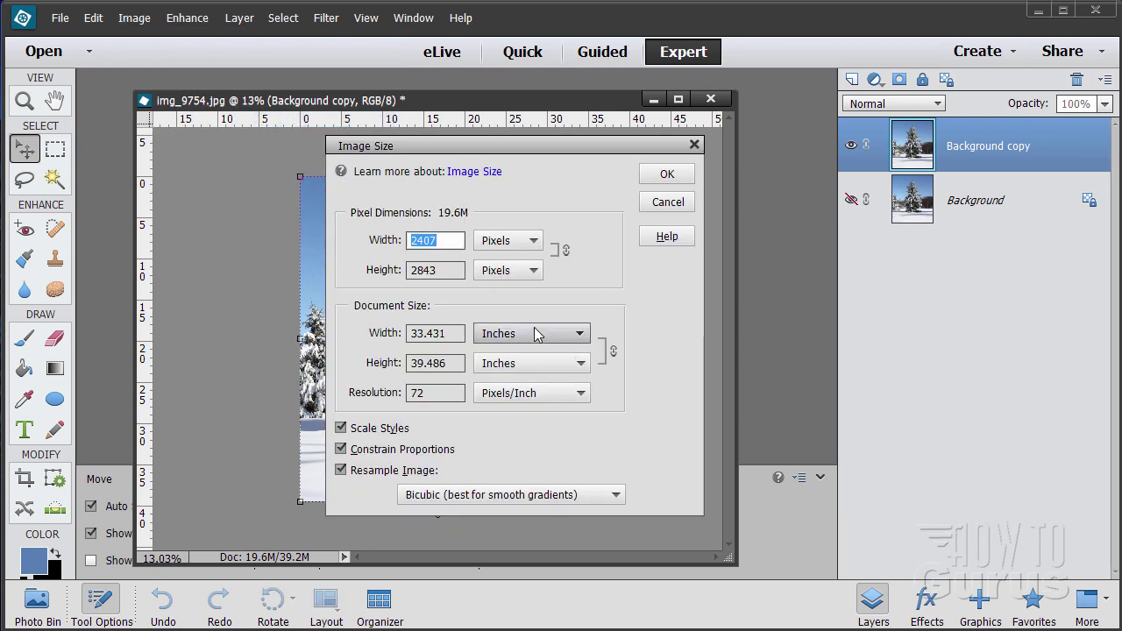
double_click(445, 400)
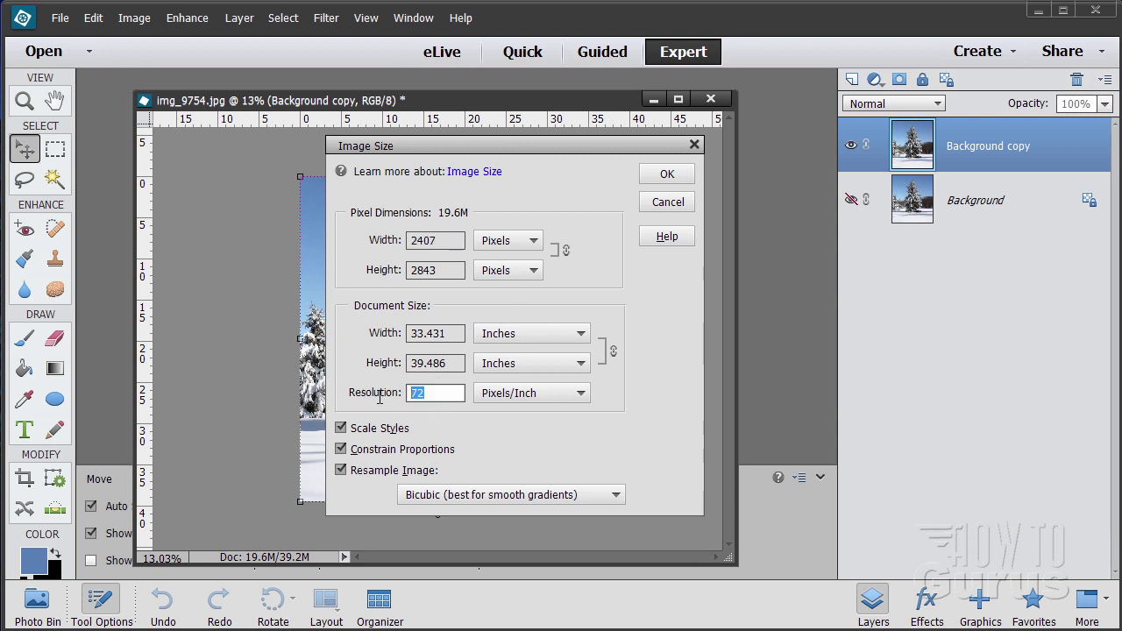
text(300)
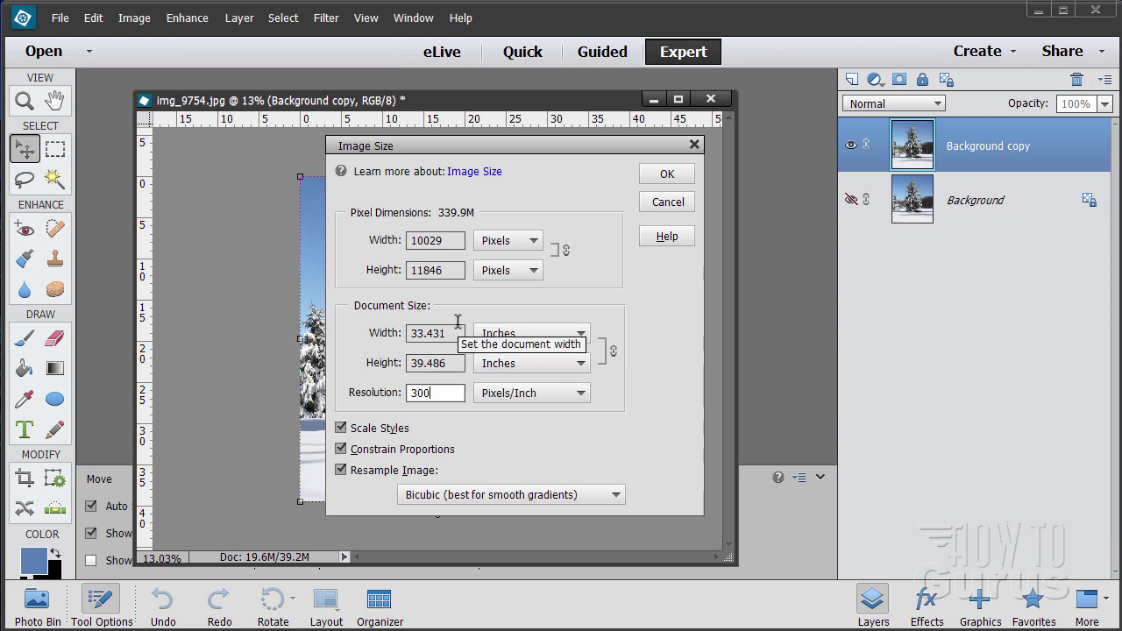
click(379, 366)
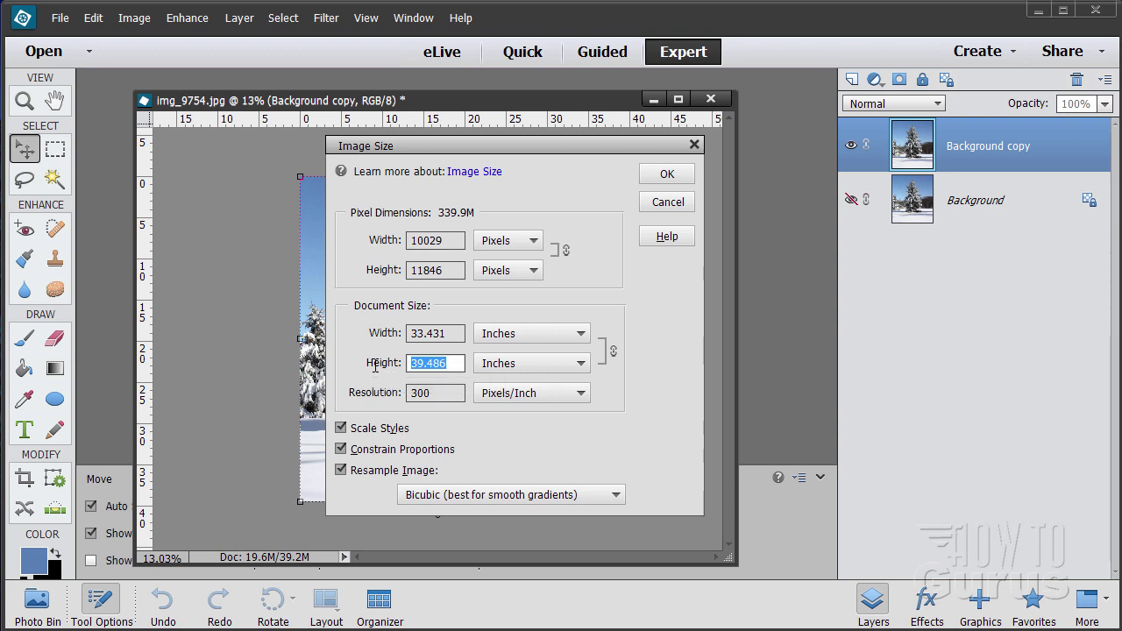
text(6.875)
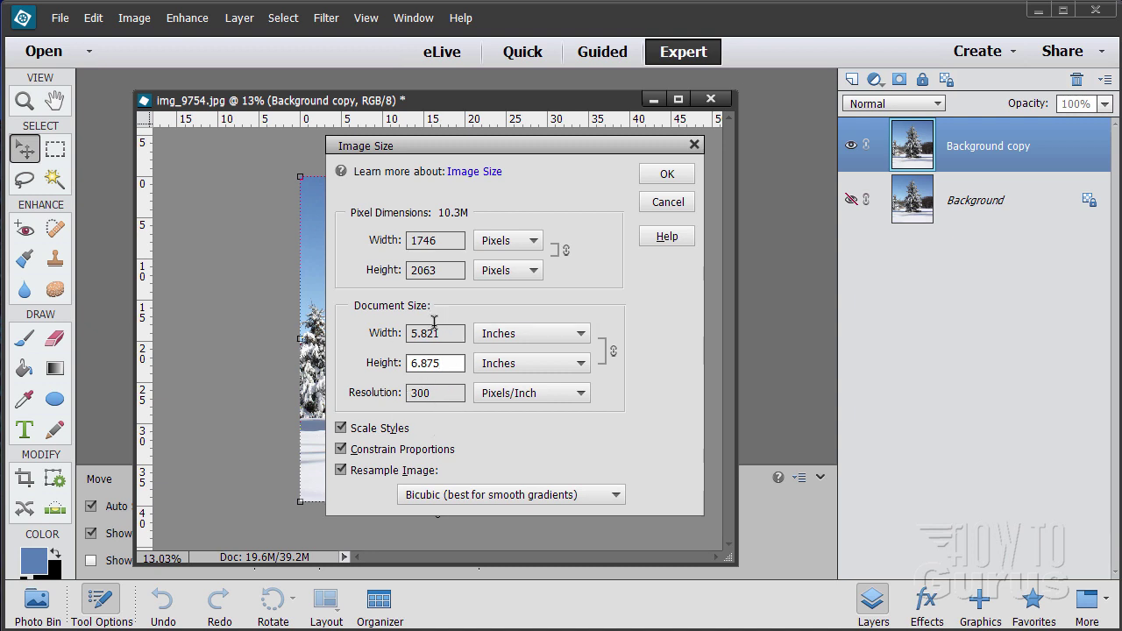
click(661, 176)
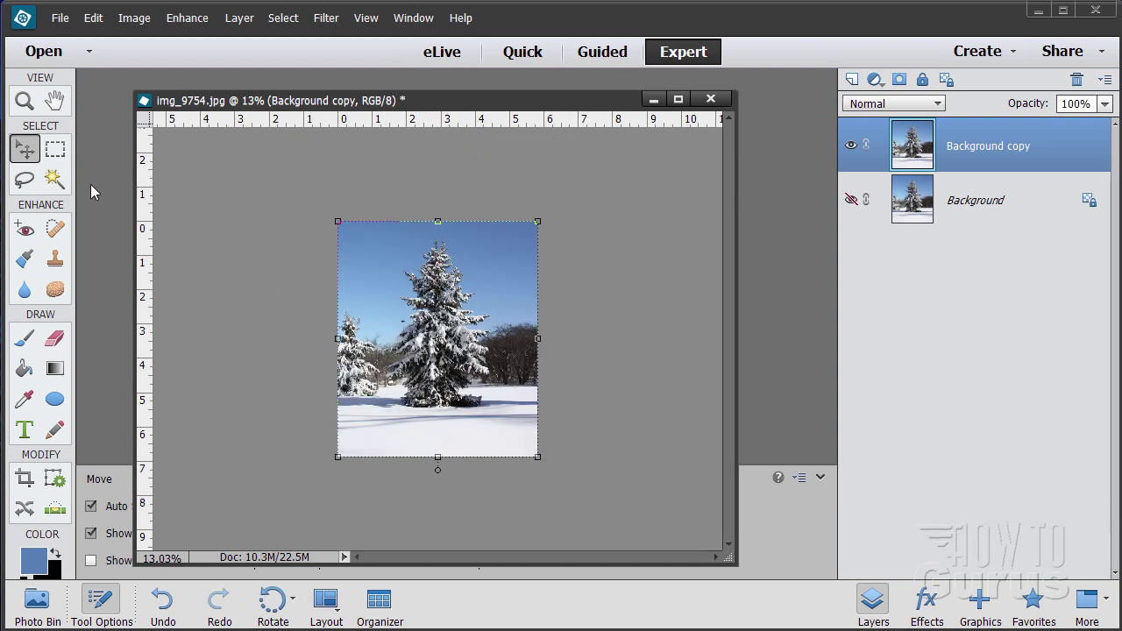
Set the canvas size to 5.375 inches wide by 6.875 inches high with a centered anchor, accepting the clipping
click(24, 101)
click(441, 338)
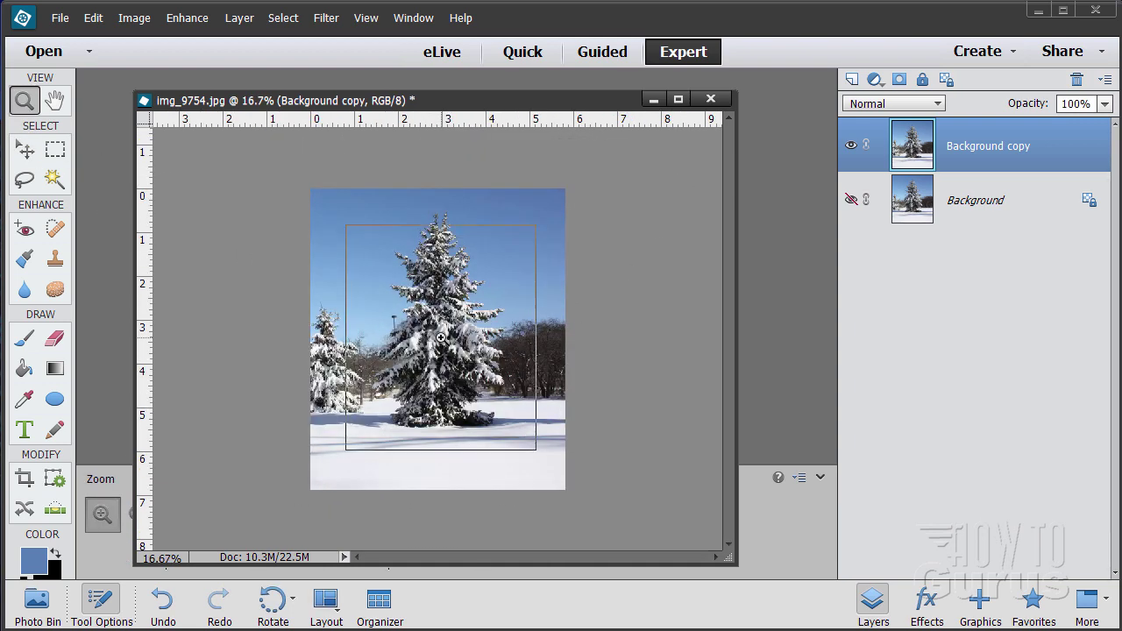
click(441, 338)
drag(571, 92, 576, 36)
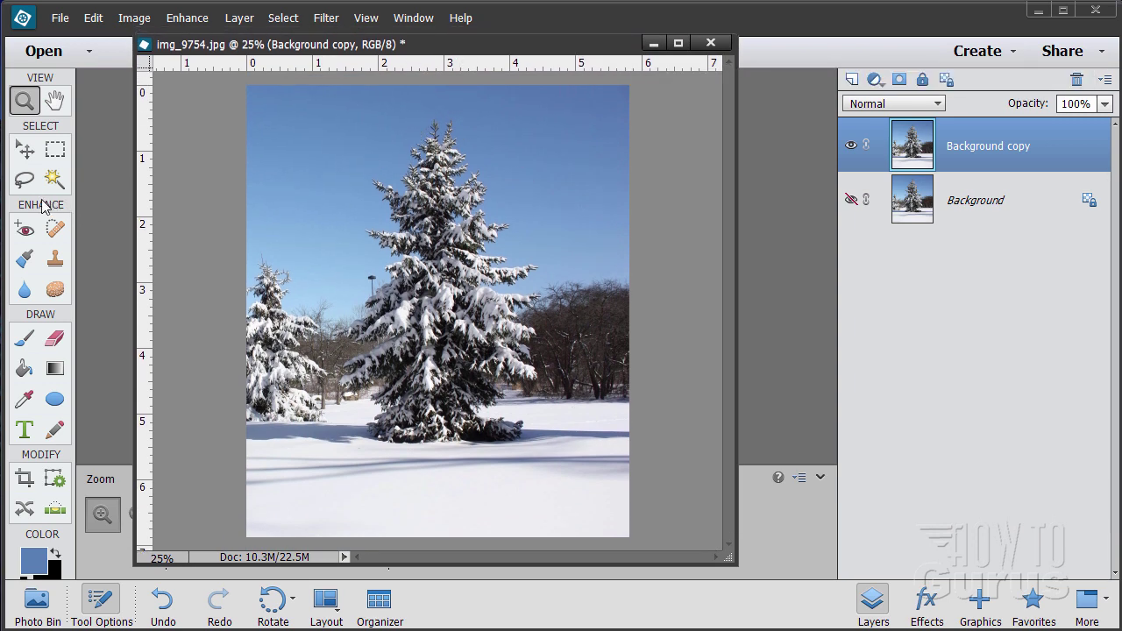
click(26, 151)
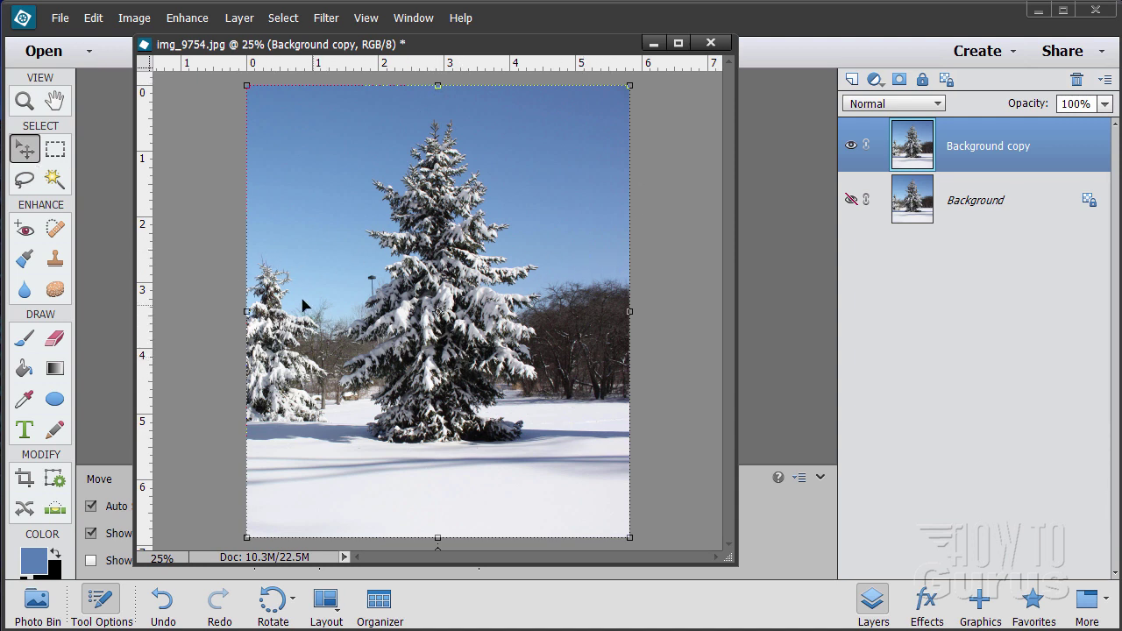
click(136, 18)
mouse_move(159, 128)
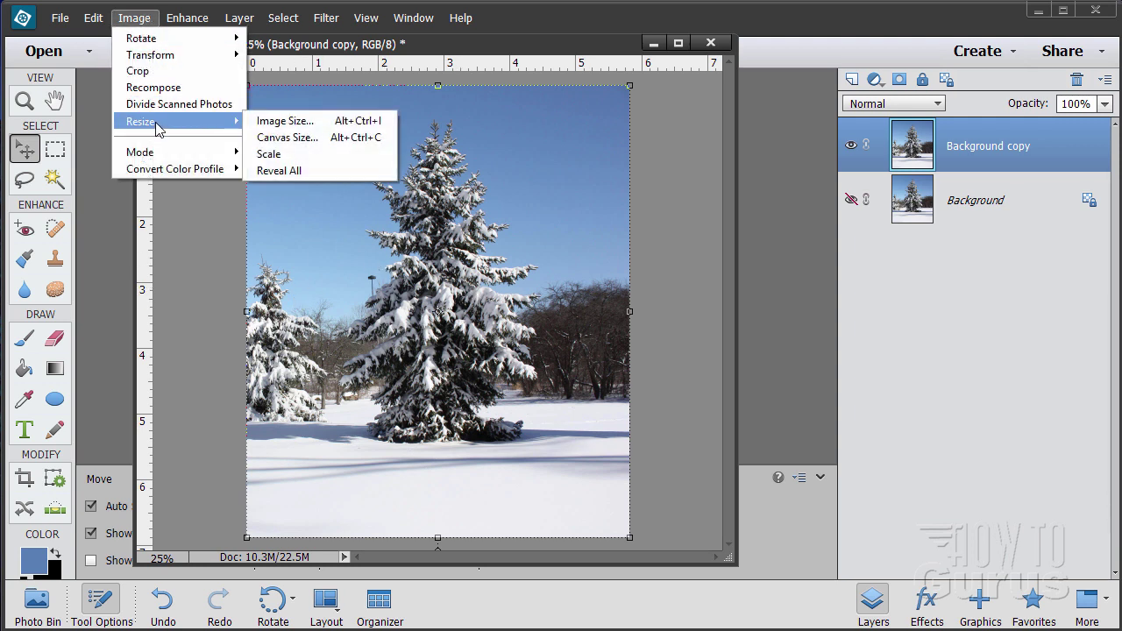
click(280, 142)
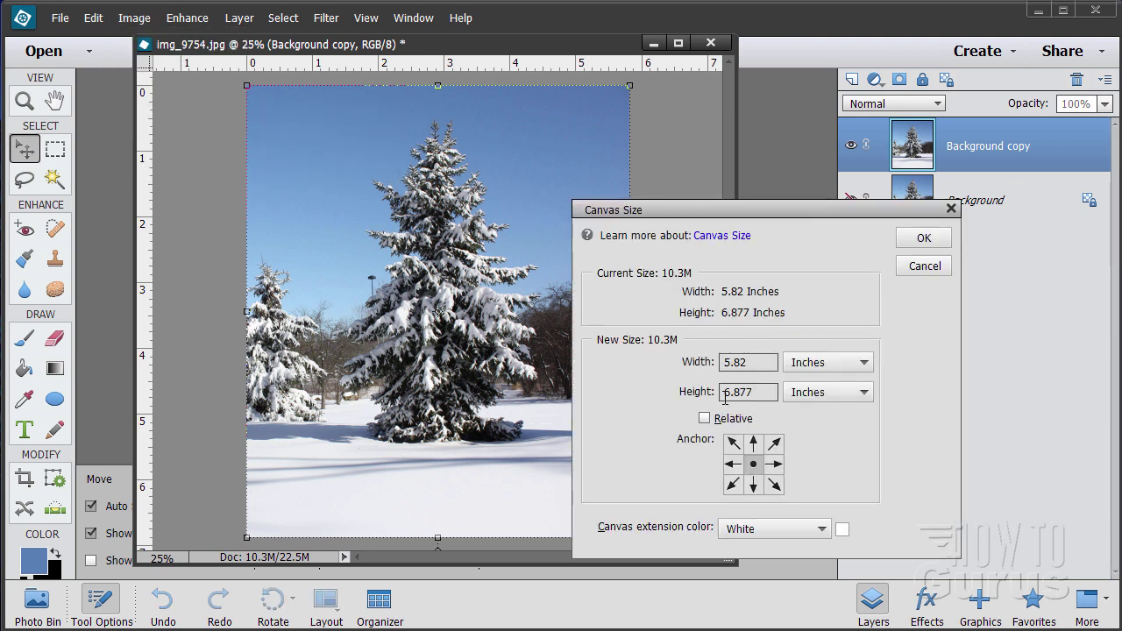
click(771, 396)
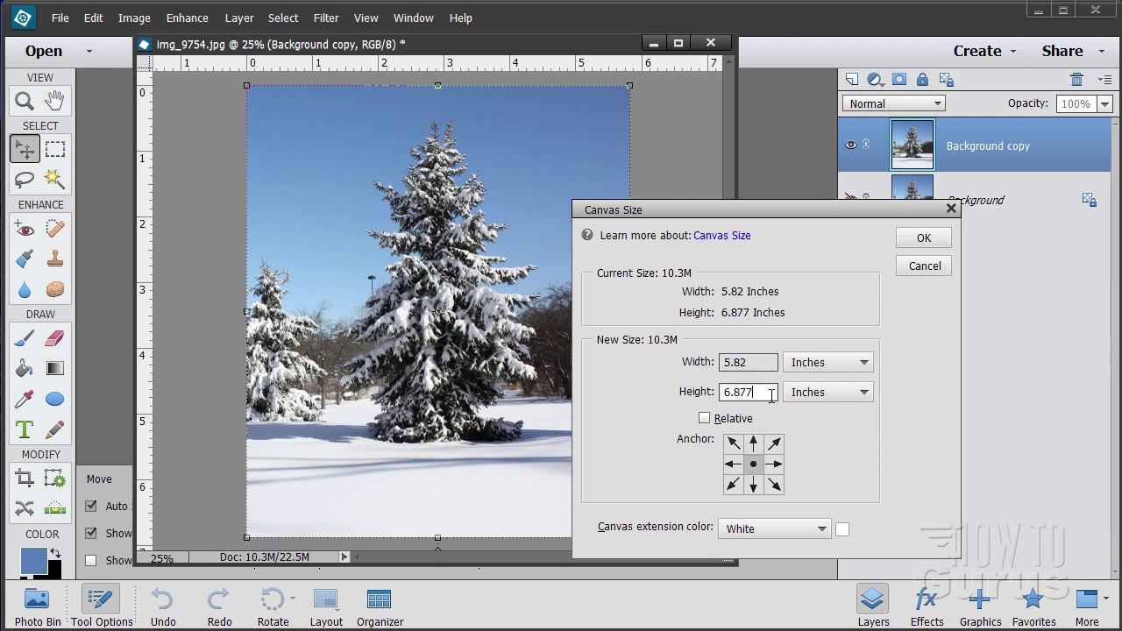
key(BackSpace)
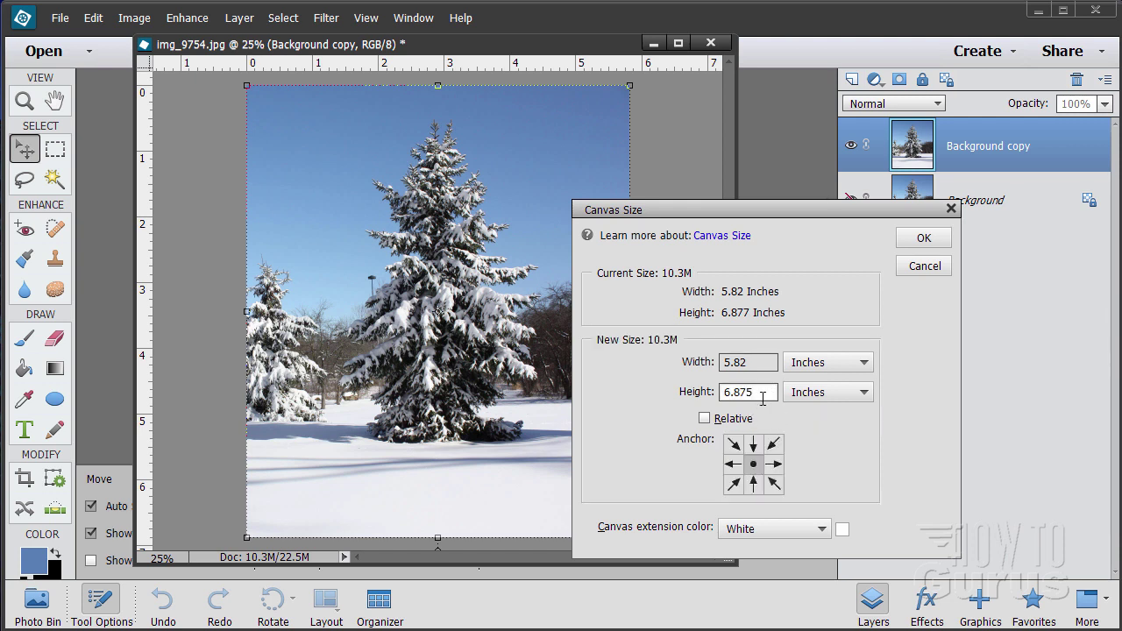
click(757, 367)
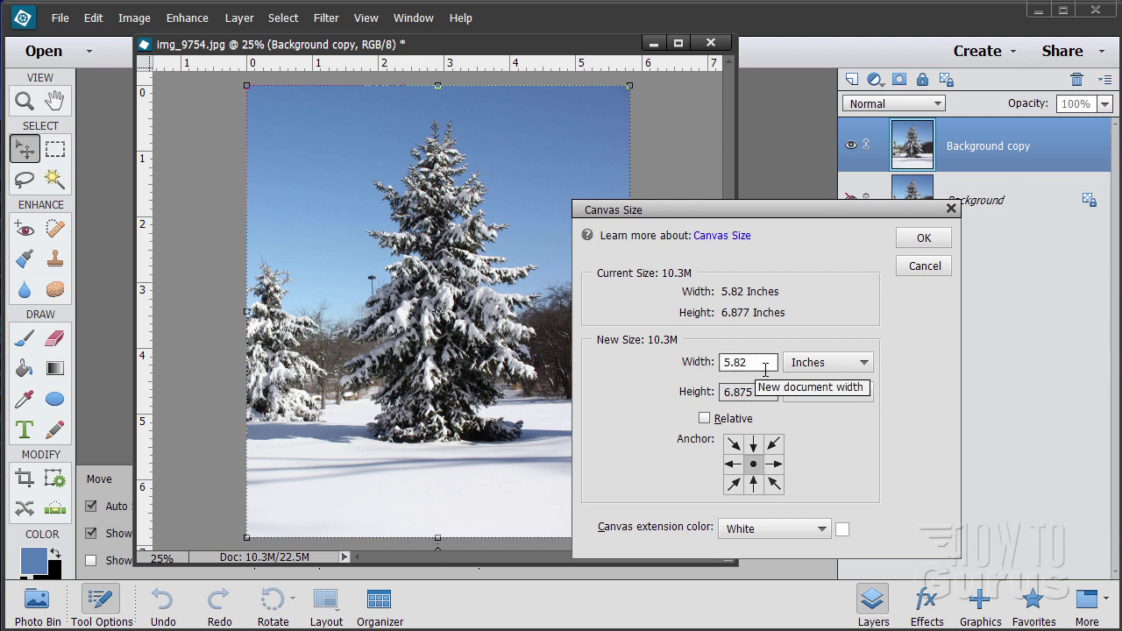
key(BackSpace)
key(BackSpace)
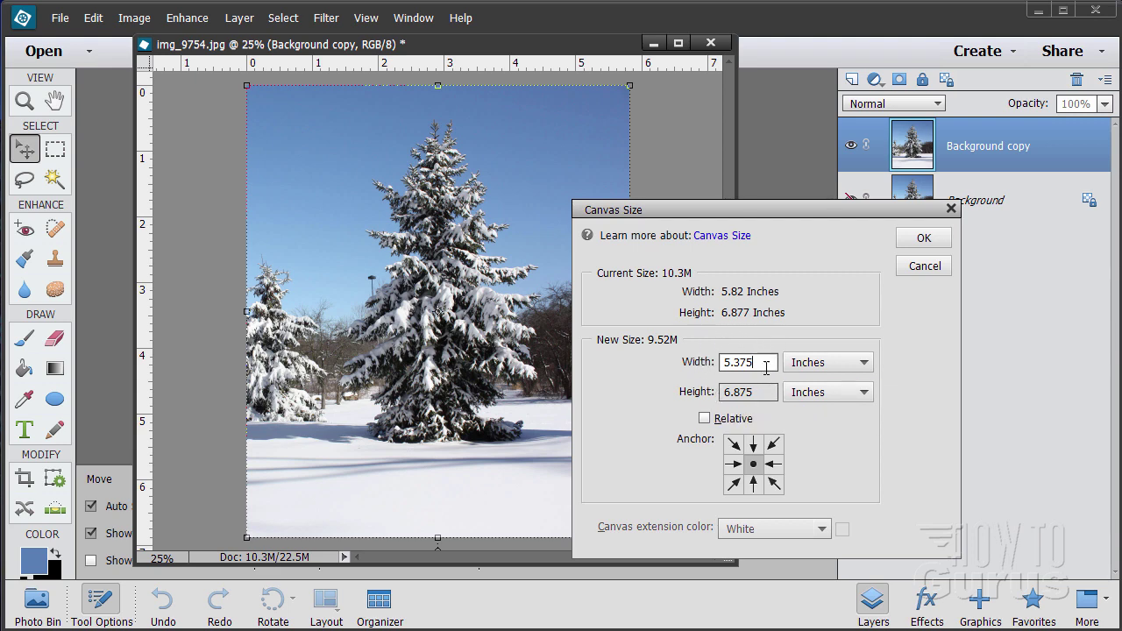
click(916, 238)
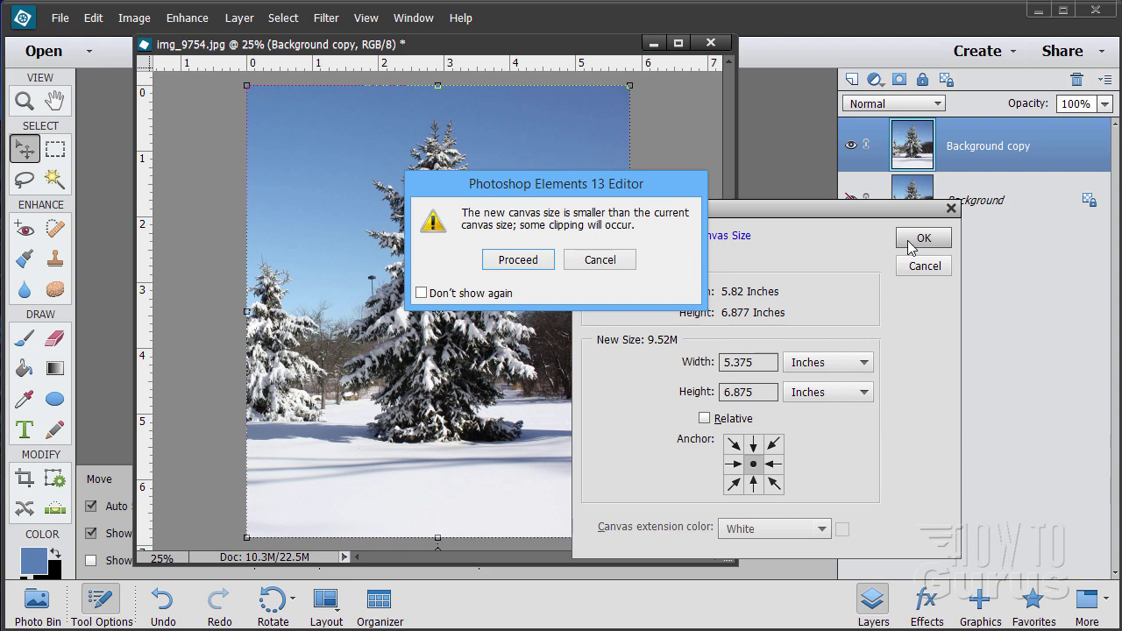
click(519, 261)
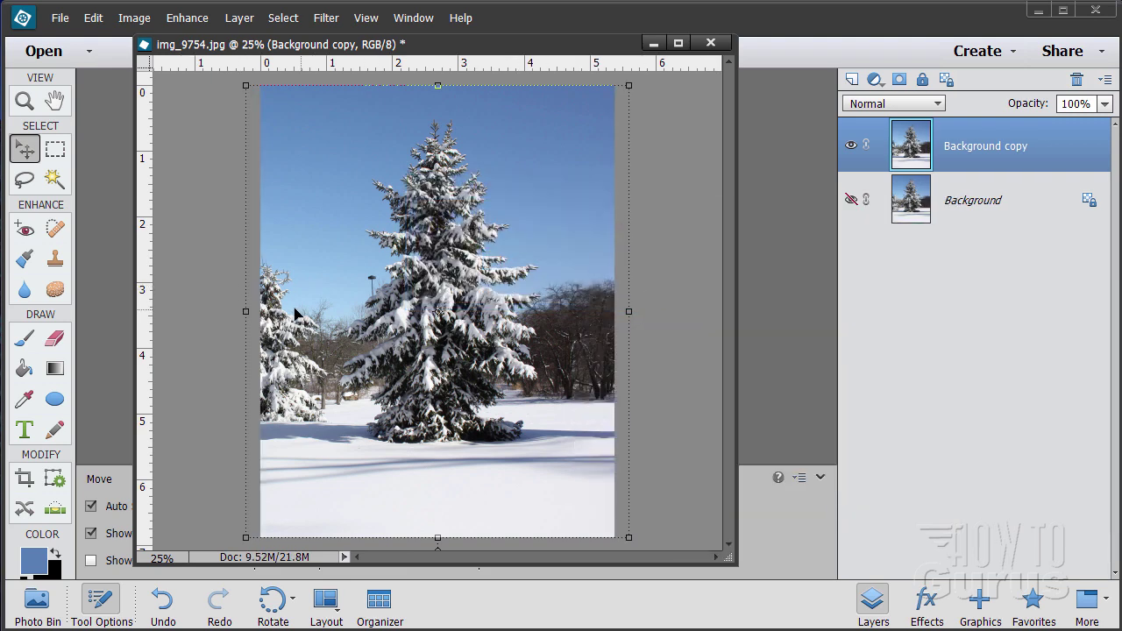
key(alt+bracketleft)
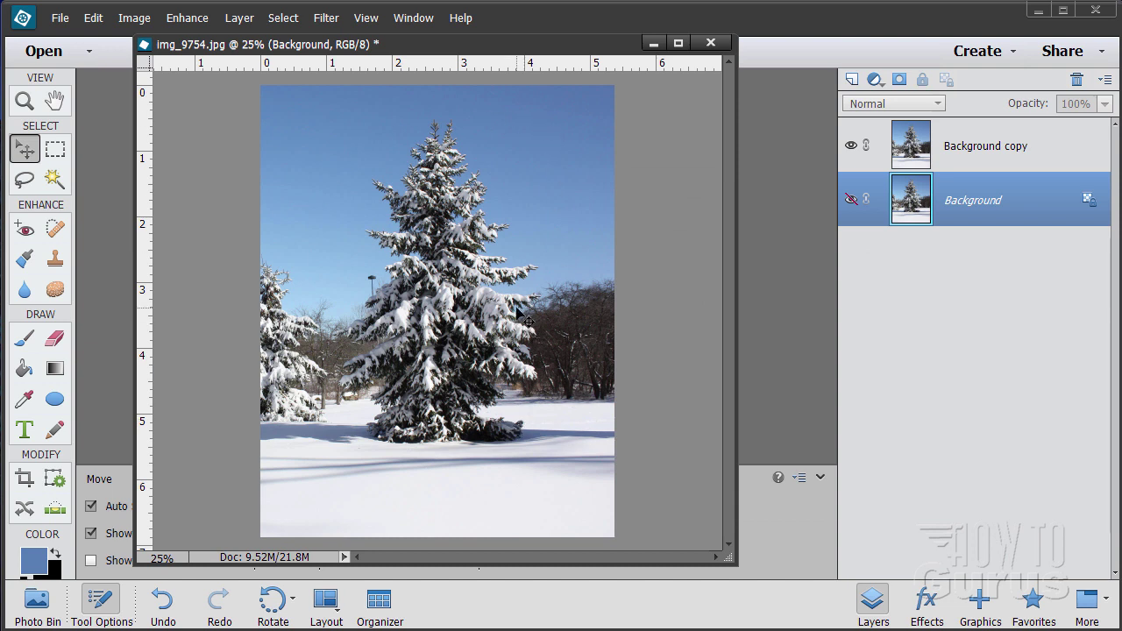
click(1061, 157)
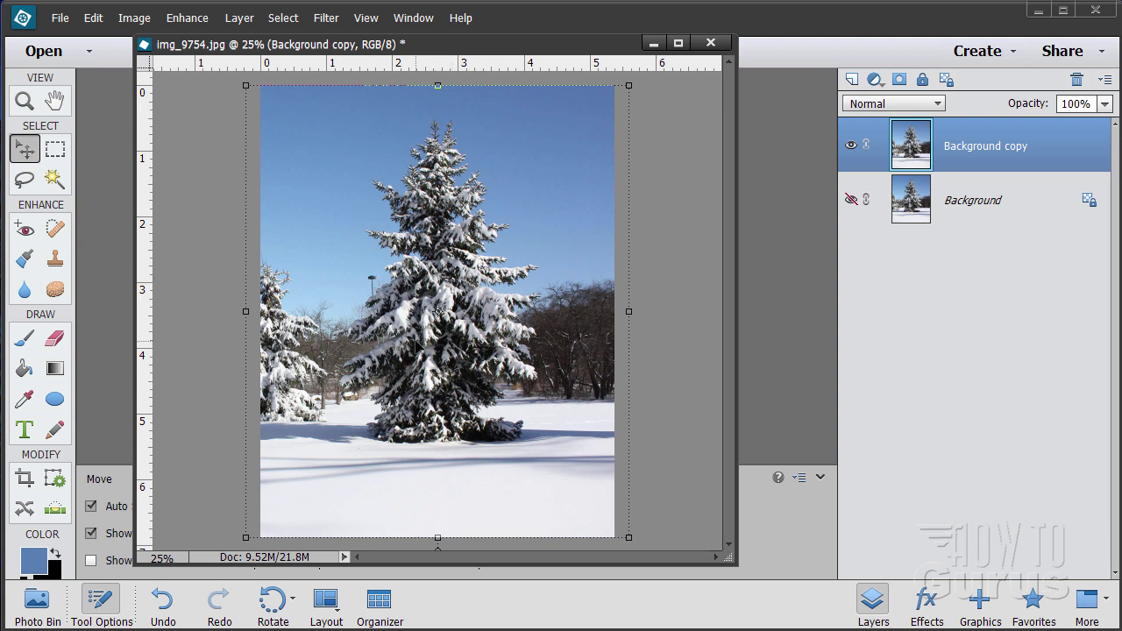
Remove the lamp post beside the tall tree using the Clone Stamp with a soft 21 px brush and nearby sky as the source
click(26, 102)
click(369, 285)
click(307, 281)
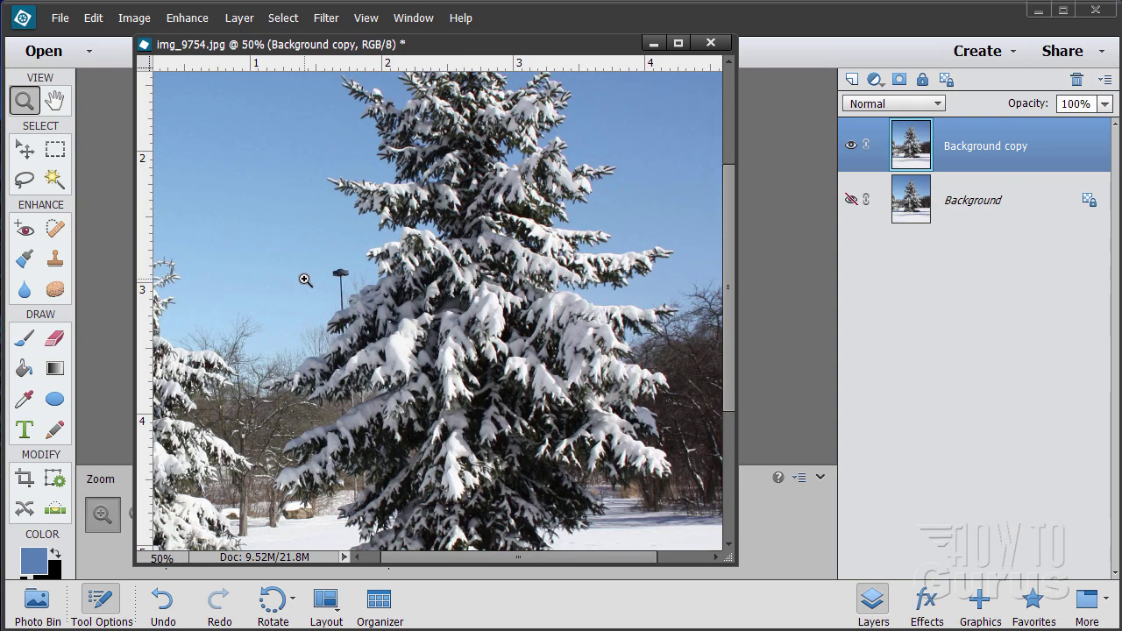
click(322, 291)
click(322, 291)
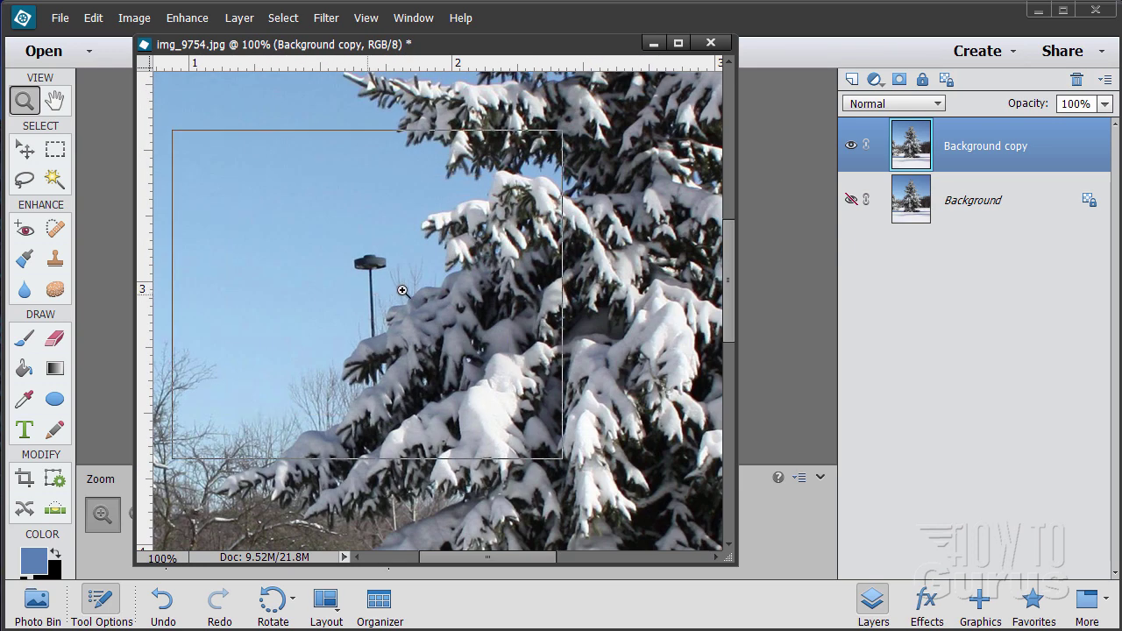
click(402, 292)
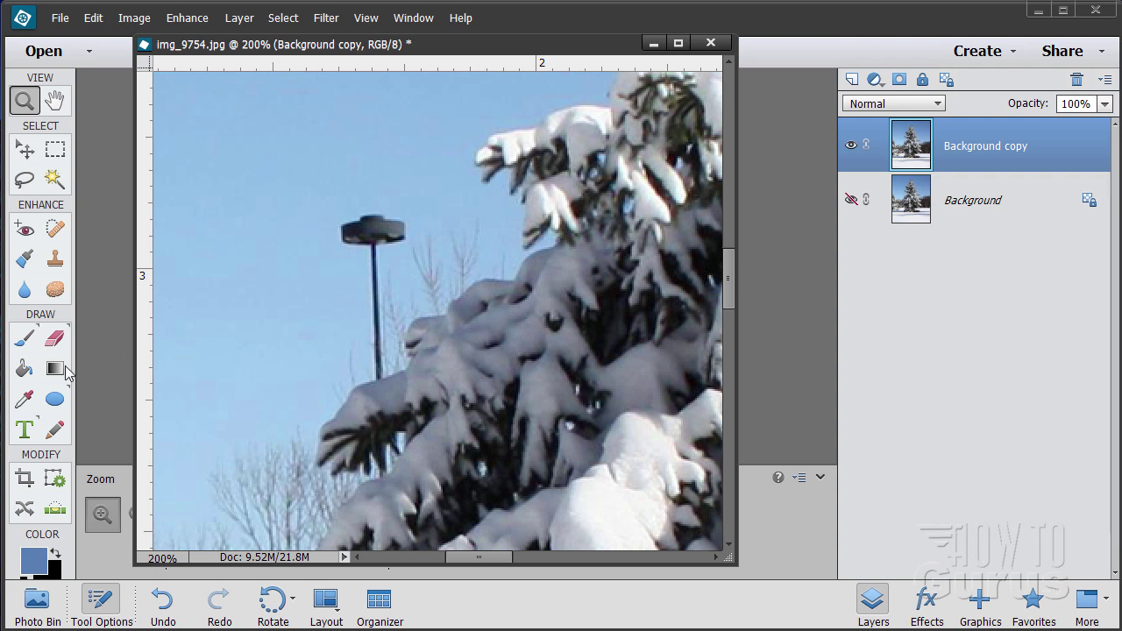
click(55, 260)
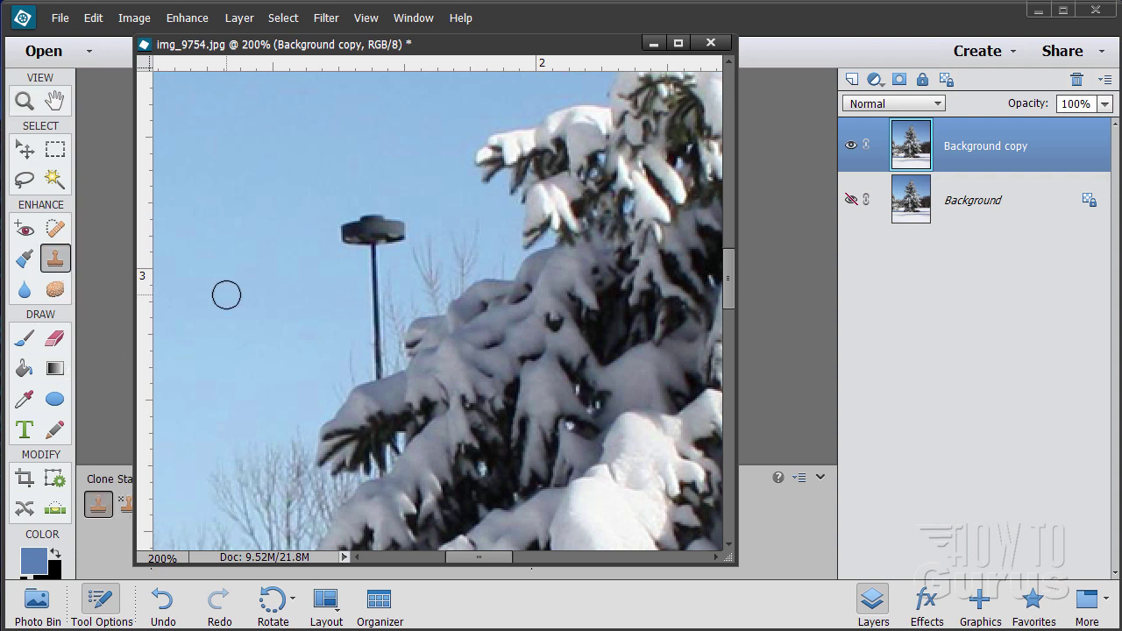
drag(253, 46, 562, 59)
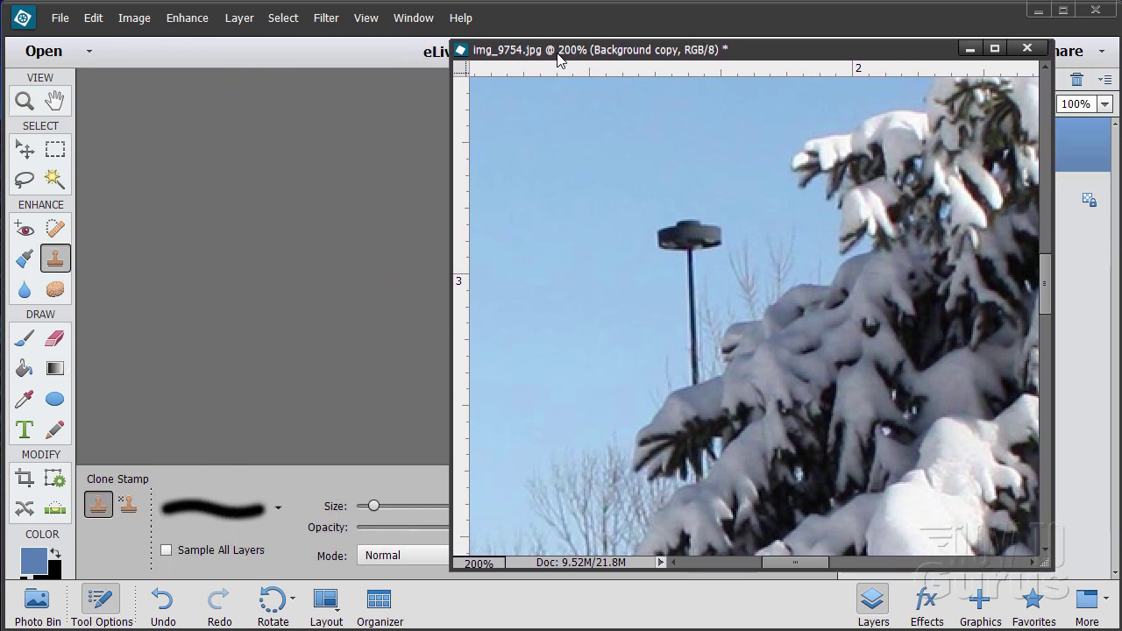
click(204, 517)
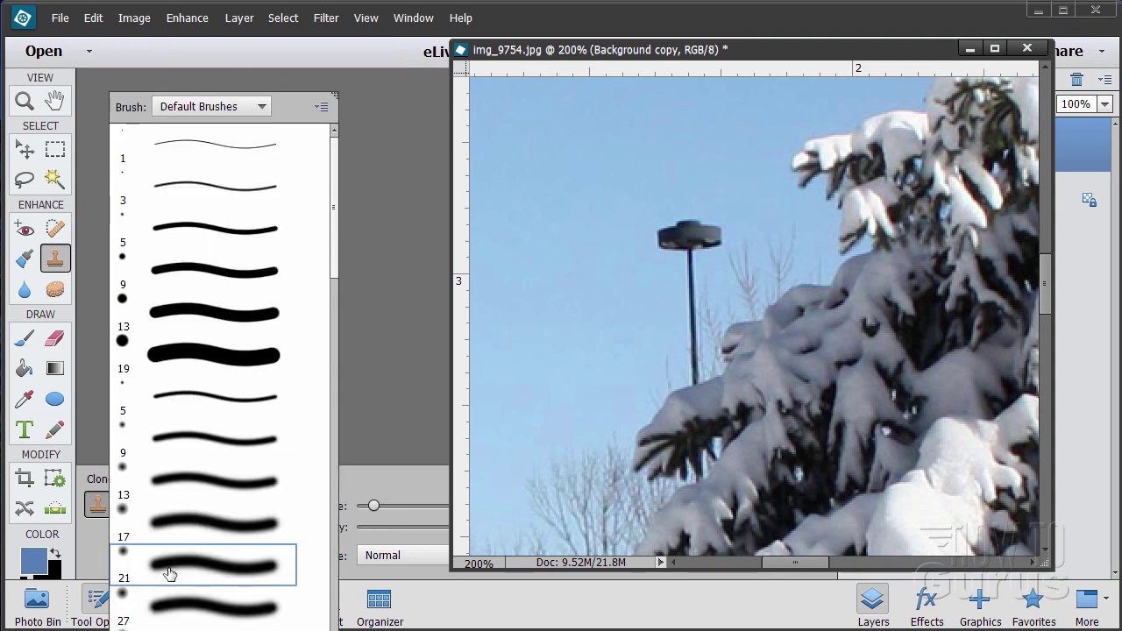
click(352, 432)
mouse_move(509, 56)
mouse_down()
mouse_move(724, 60)
mouse_move(705, 61)
mouse_up()
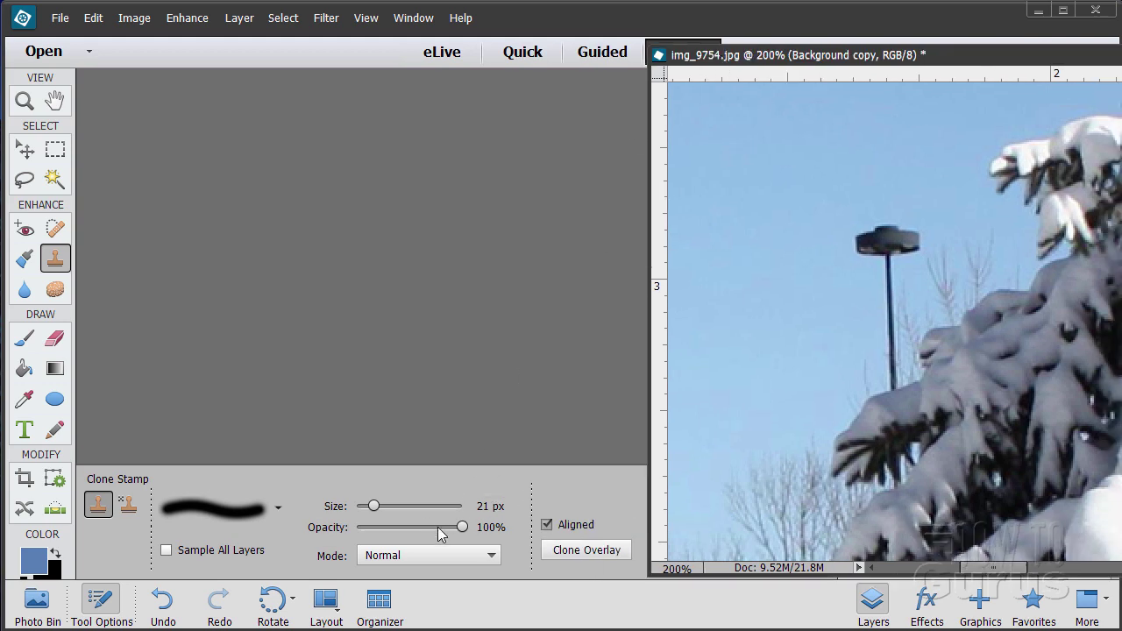
drag(818, 65, 305, 65)
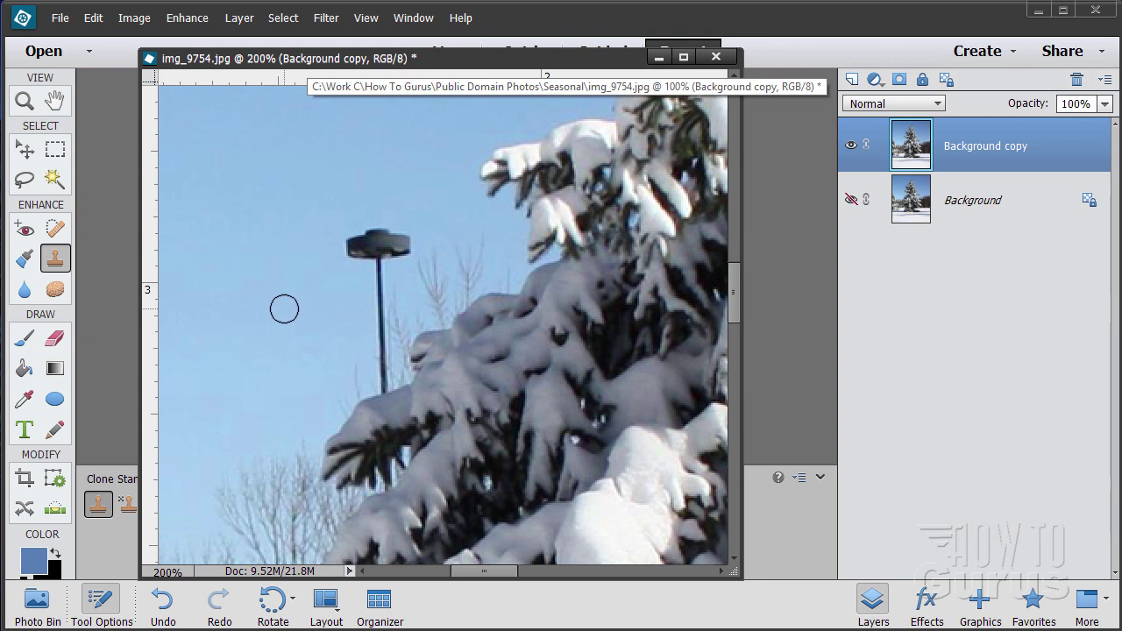
key(alt)
alt+click(284, 308)
mouse_move(381, 303)
mouse_down()
mouse_move(381, 237)
mouse_move(355, 234)
mouse_move(400, 236)
mouse_move(359, 246)
mouse_move(385, 261)
mouse_move(407, 250)
mouse_move(372, 357)
mouse_up()
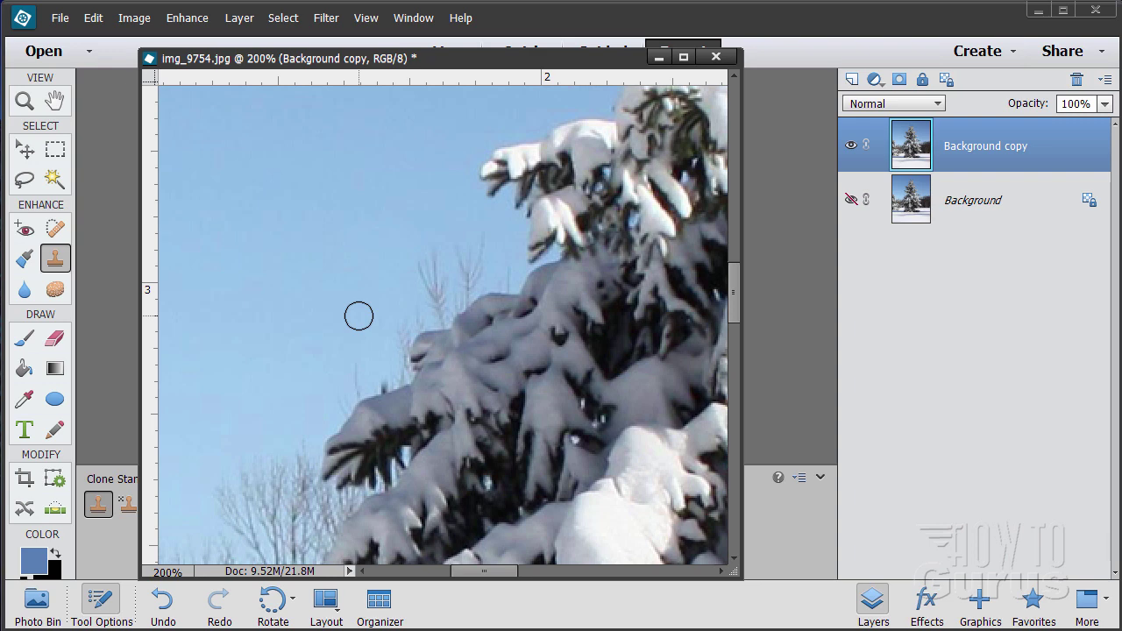
Choose the hard round 19 px brush from Default Brushes for the Clone Stamp
drag(351, 60, 649, 54)
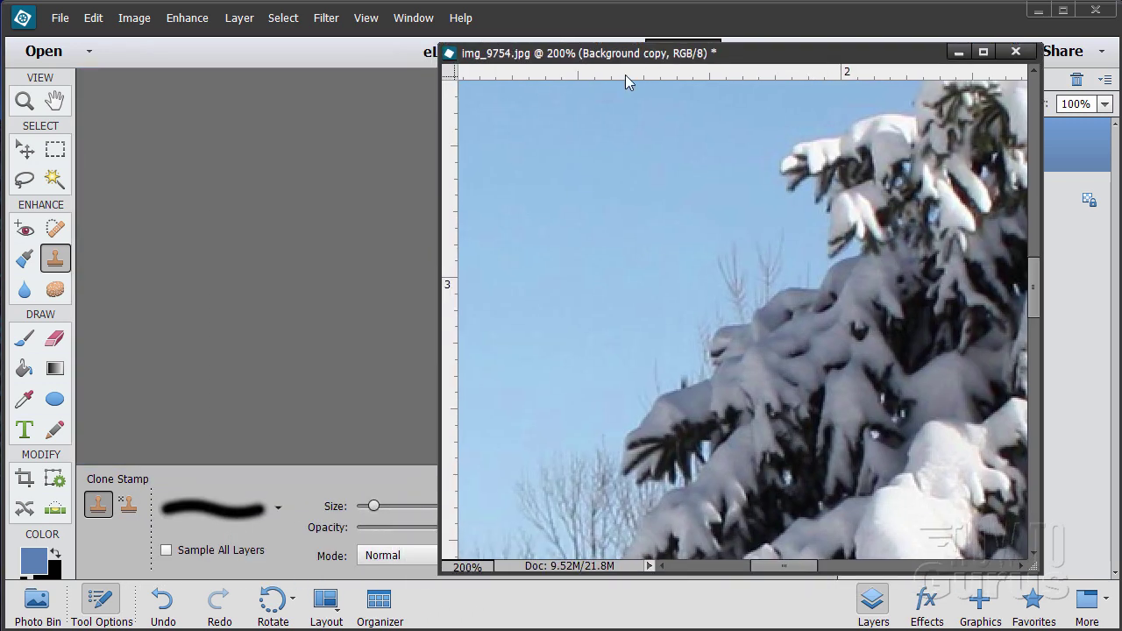
click(281, 509)
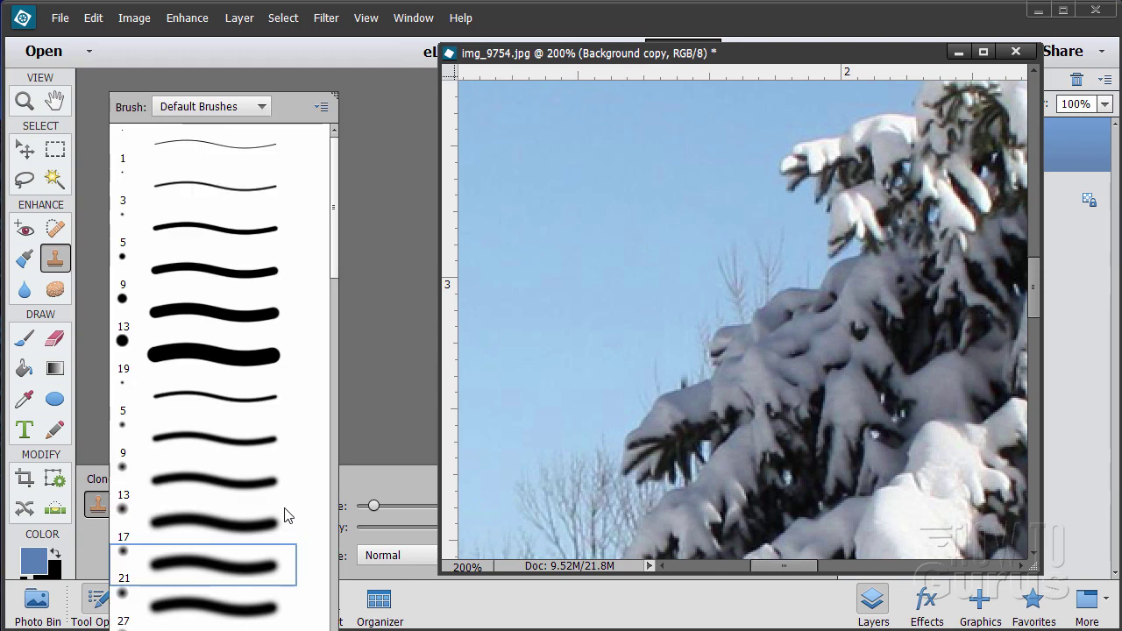
click(174, 358)
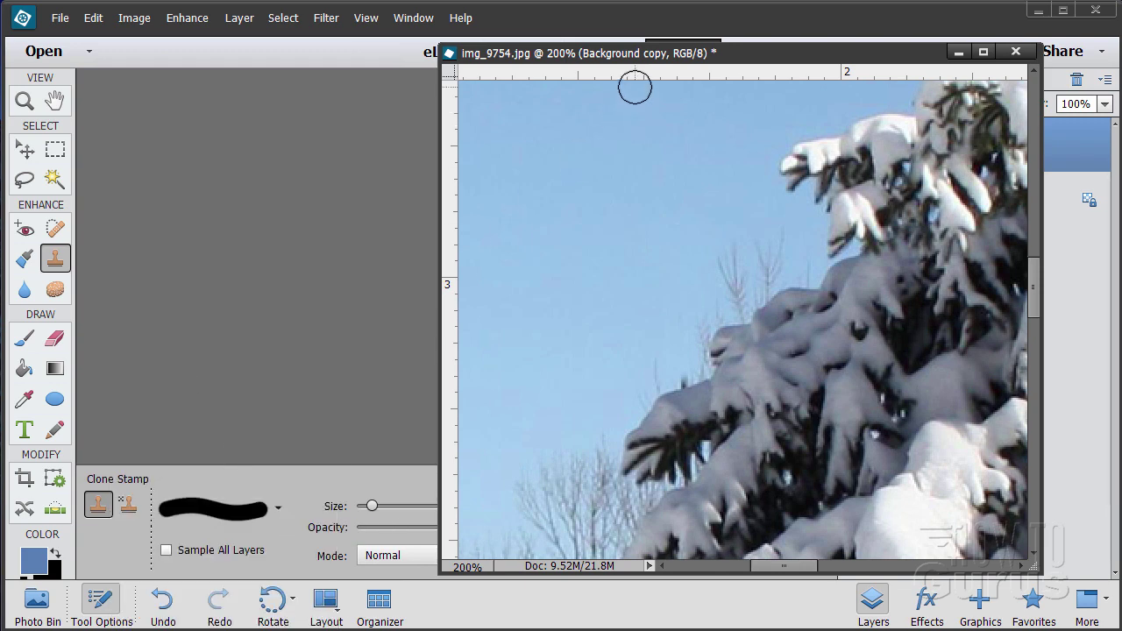
drag(626, 56, 272, 64)
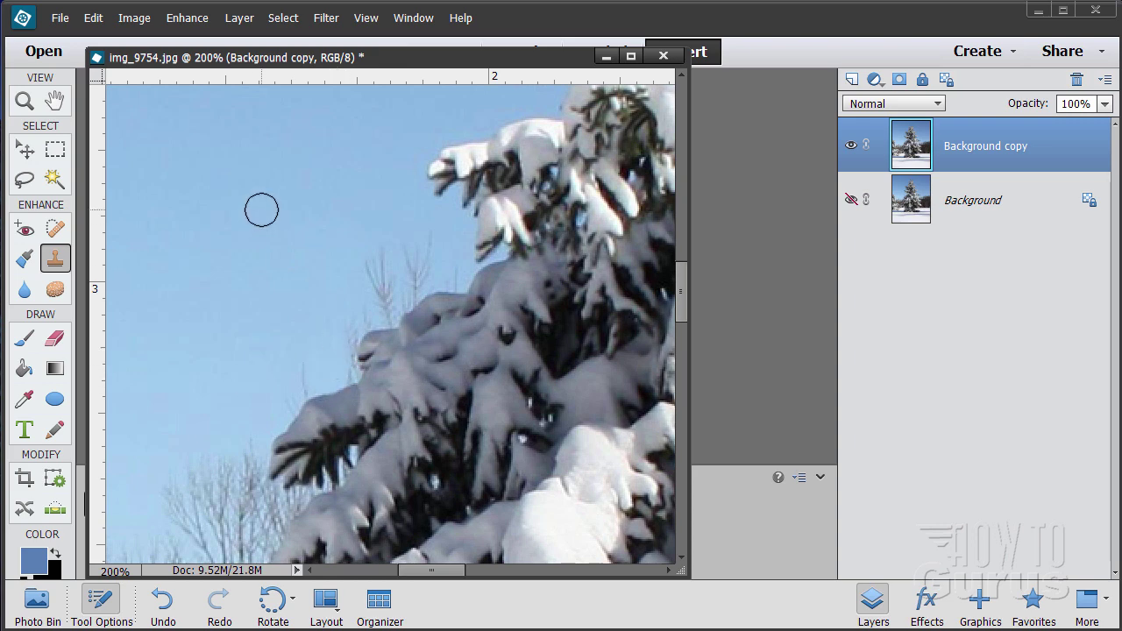
Nudge the Background copy layer straight down until an empty strip about 0.4 inch high remains above the sky
key(z)
alt+click(356, 267)
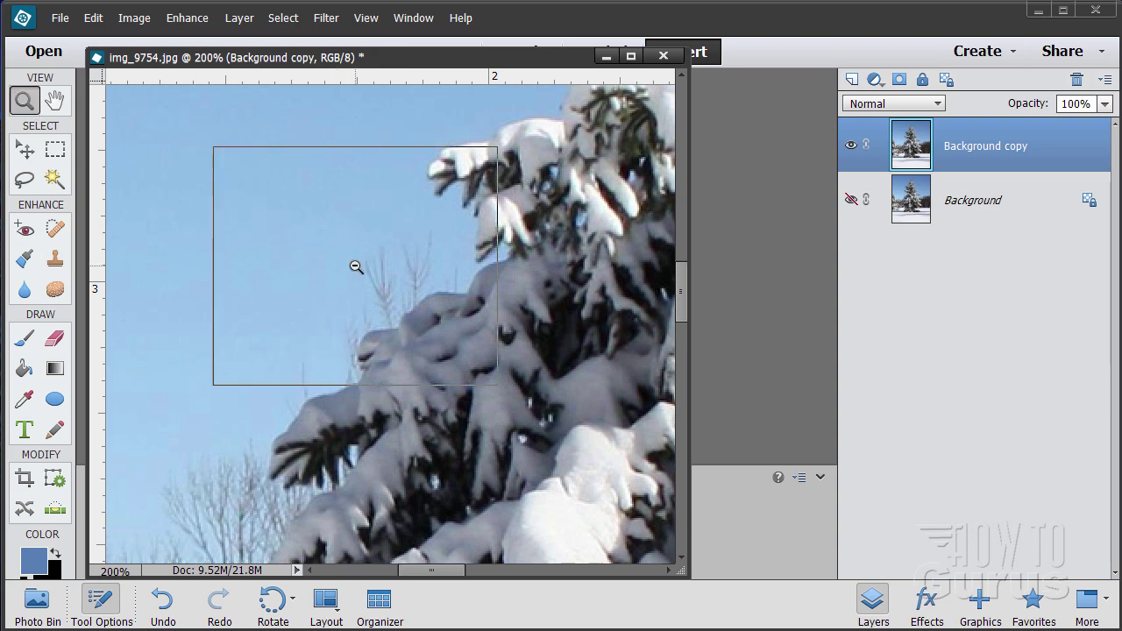
alt+click(356, 266)
alt+click(356, 266)
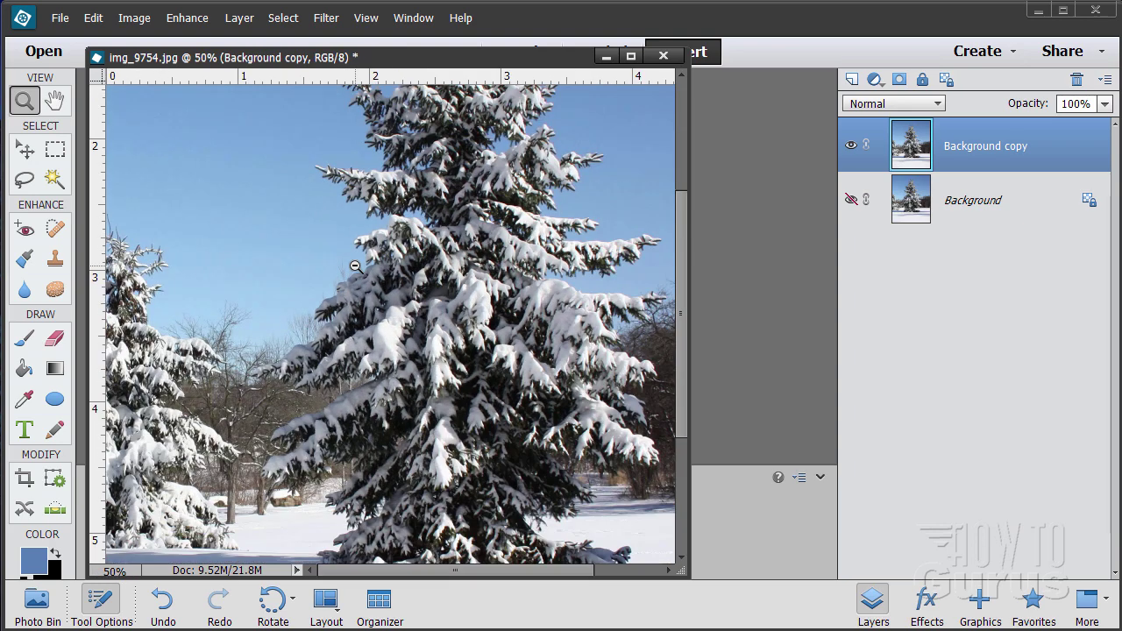
alt+click(356, 267)
alt+click(356, 267)
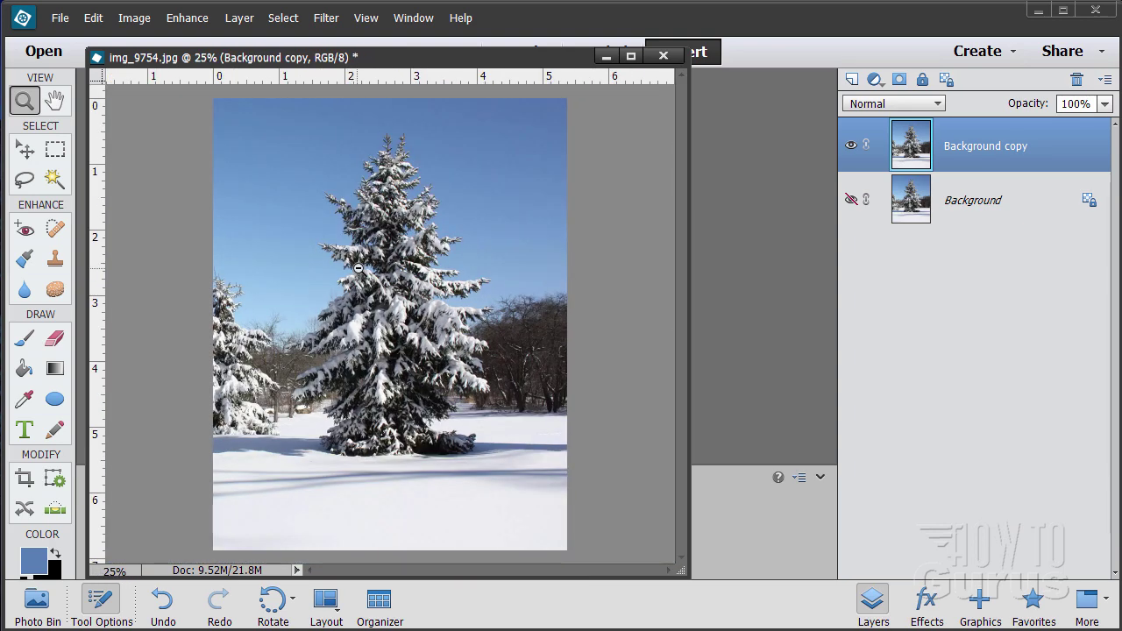
drag(425, 66, 499, 48)
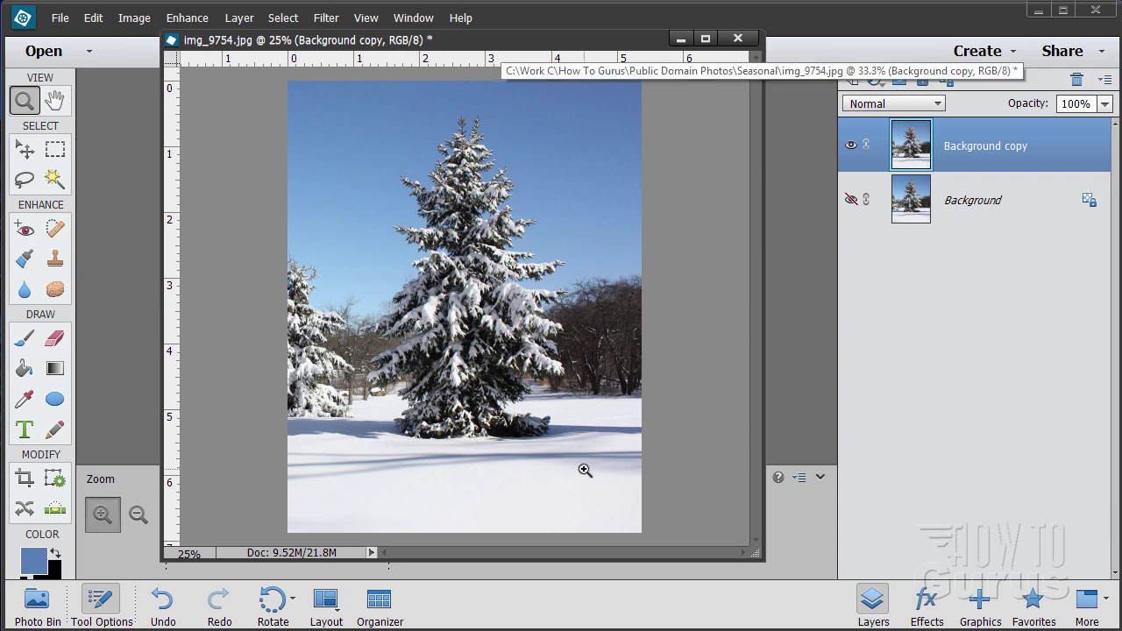
click(25, 150)
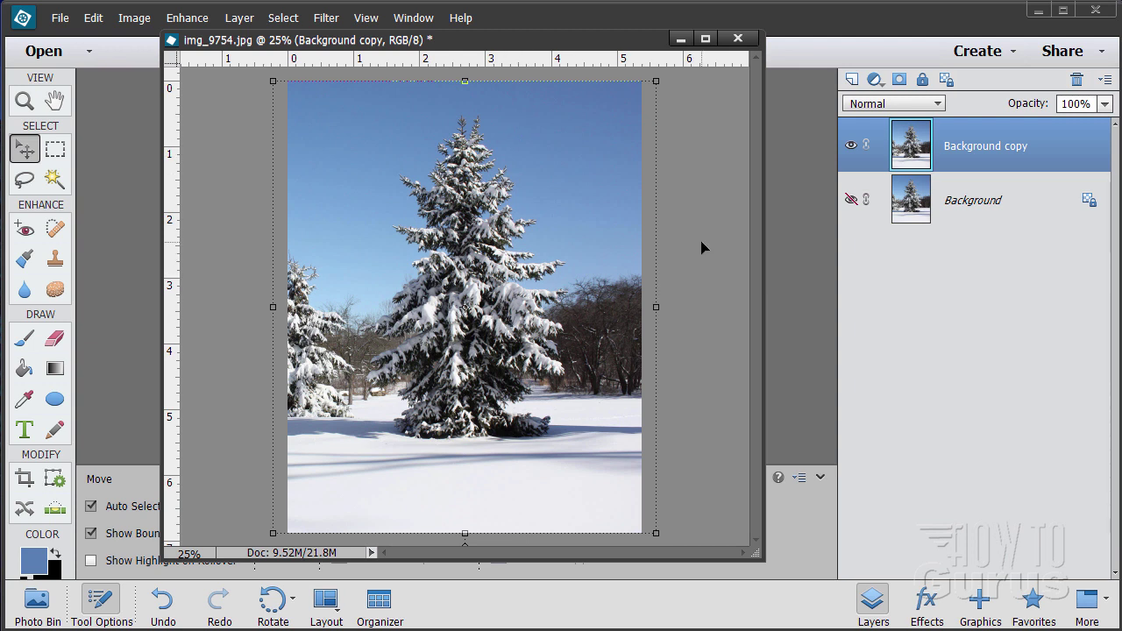
key(Down)
key(Down)
key(Down)
key(Down)
key(Down)
key(Down)
key(Down)
key(Down)
key(Down)
key(Down)
key(Down)
key(Down)
key(Down)
key(Down)
key(Down)
key(Down)
key(Down)
key(Down)
key(Down)
key(Down)
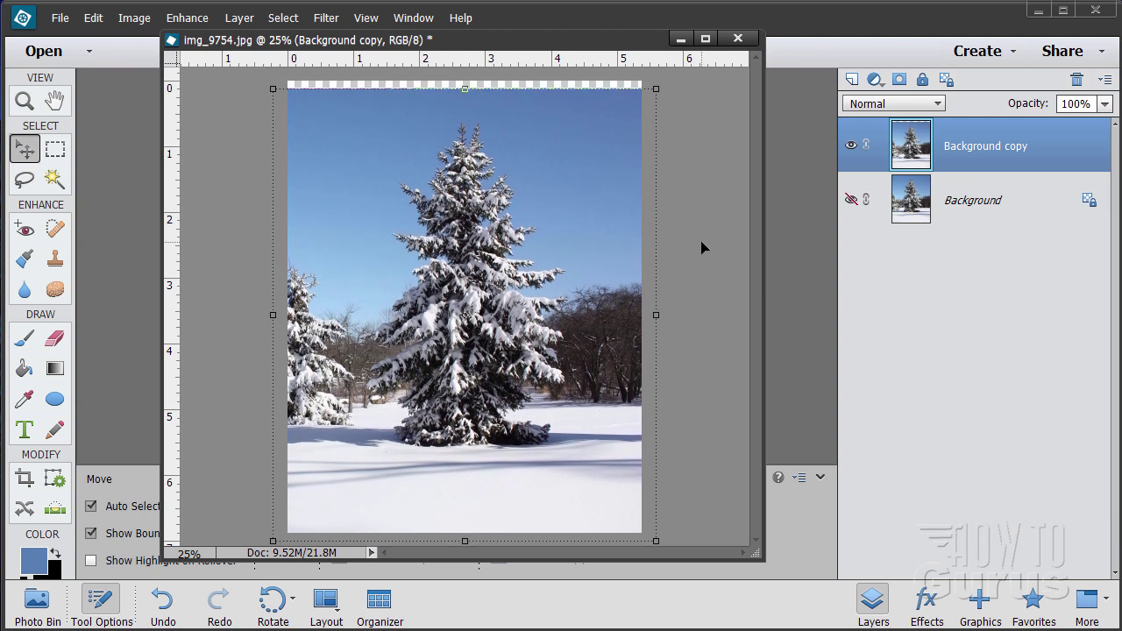
key(Down)
key(Down)
key(Down)
key(Down)
key(Down)
key(Down)
key(Down)
key(Down)
key(Down)
key(Down)
key(Down)
key(Down)
key(Down)
key(Down)
key(Down)
key(Down)
key(Down)
key(Down)
key(Down)
key(Down)
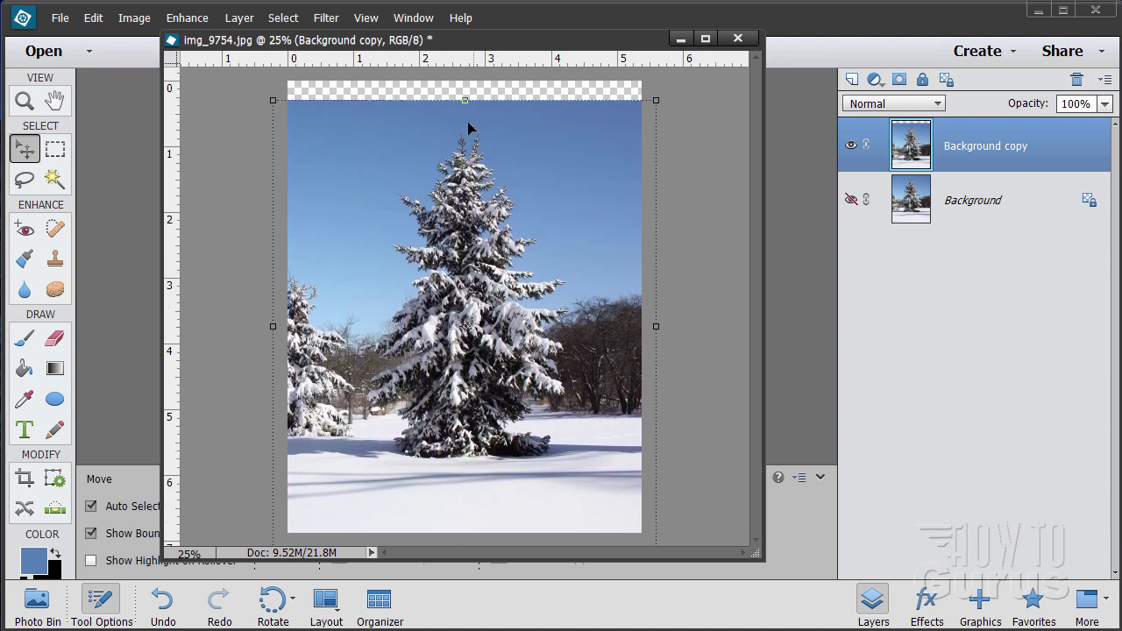
key(Down)
key(Down)
key(Down)
key(Down)
key(Down)
key(Down)
key(Down)
key(Down)
key(Down)
key(Down)
key(Down)
key(Down)
key(Down)
key(Down)
key(Down)
key(Down)
key(Down)
key(Down)
key(Down)
key(Down)
key(Down)
key(Down)
key(Down)
key(Down)
key(Down)
key(Down)
key(Down)
key(Down)
key(Up)
key(Up)
key(Up)
key(Up)
key(Up)
key(Up)
key(Up)
key(Up)
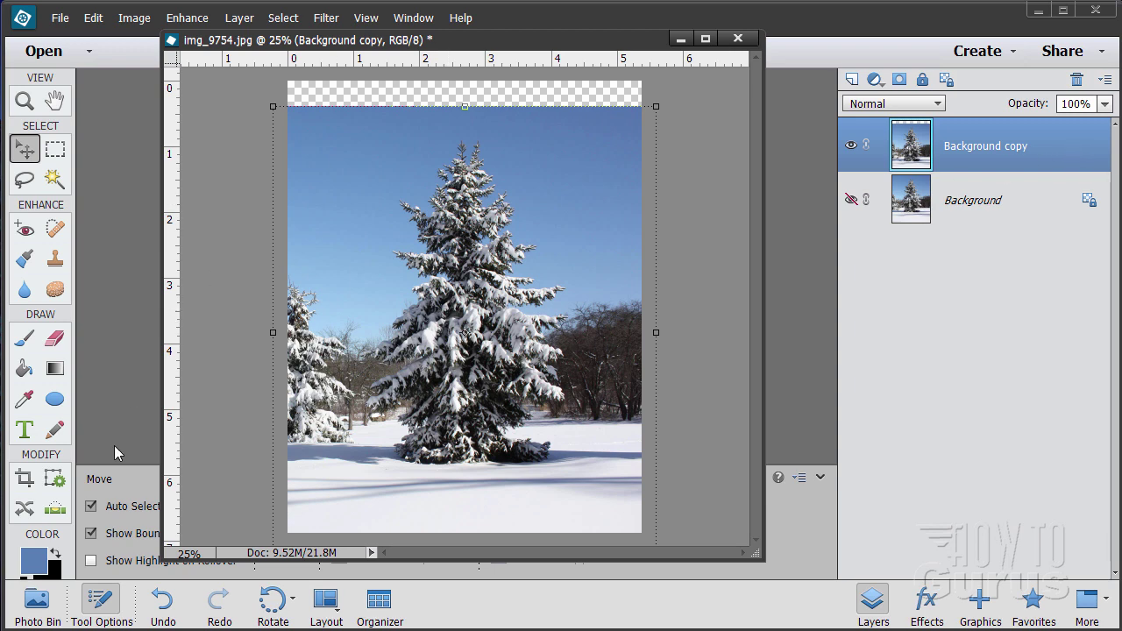
Fill the transparent strip above the sky with the blue foreground color using the Paint Bucket
click(24, 101)
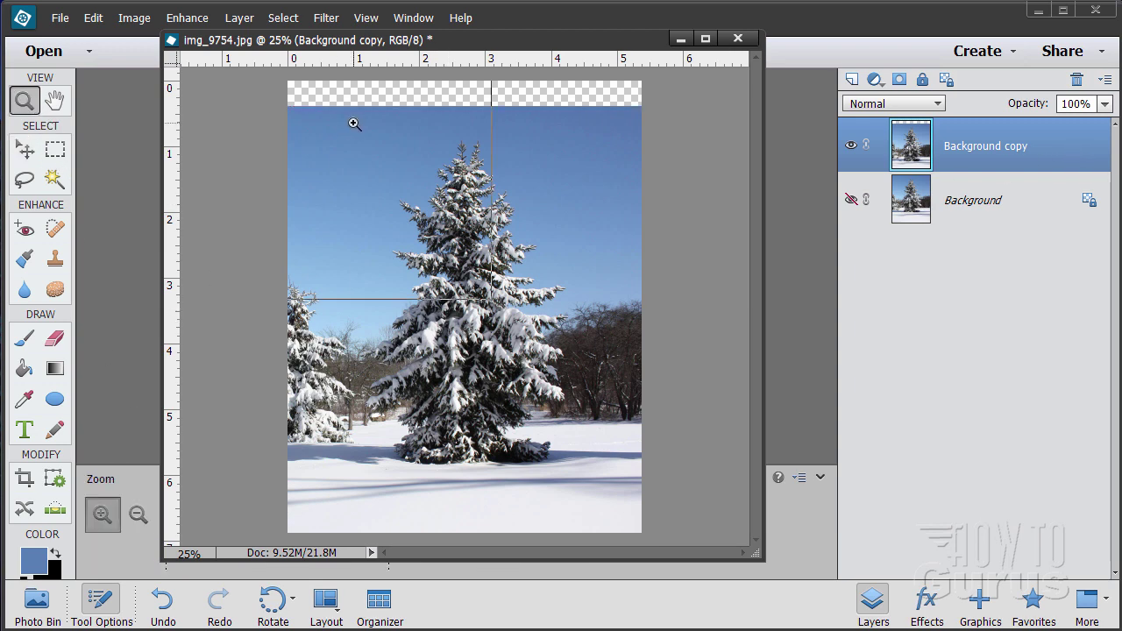
click(355, 123)
click(358, 117)
click(357, 114)
click(337, 104)
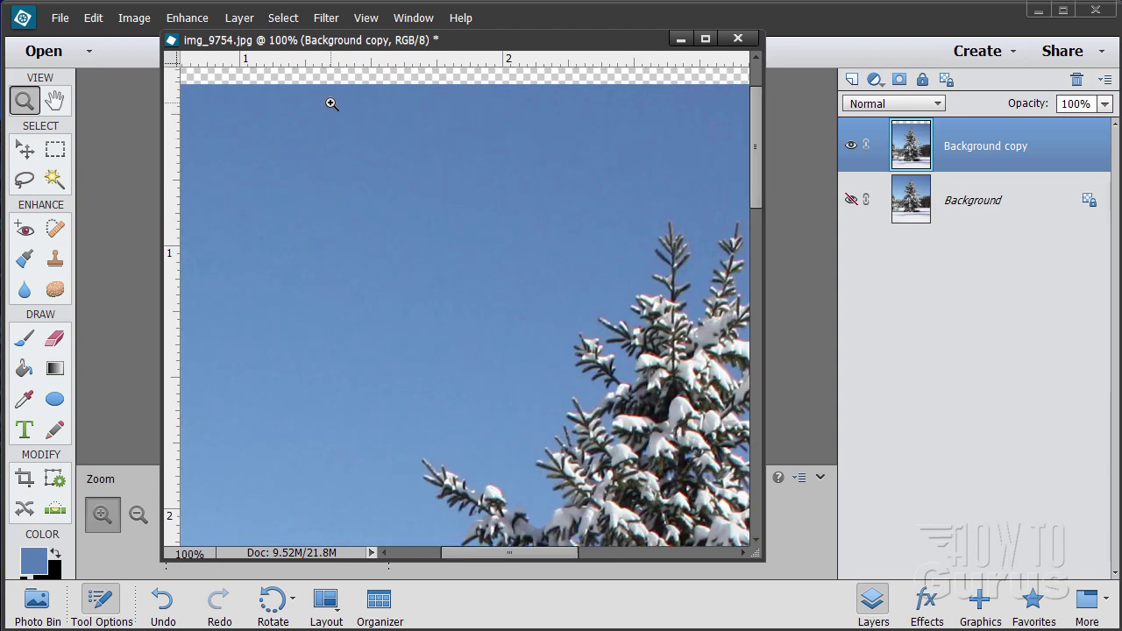
scroll(329, 104, up, 3)
click(322, 156)
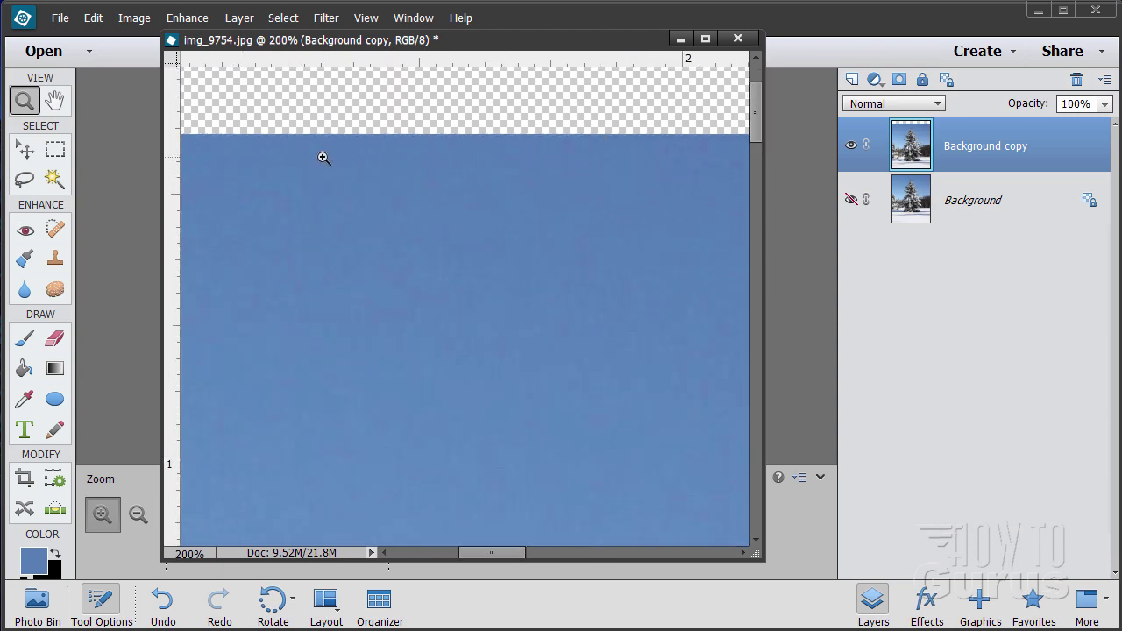
click(322, 157)
scroll(323, 156, up, 2)
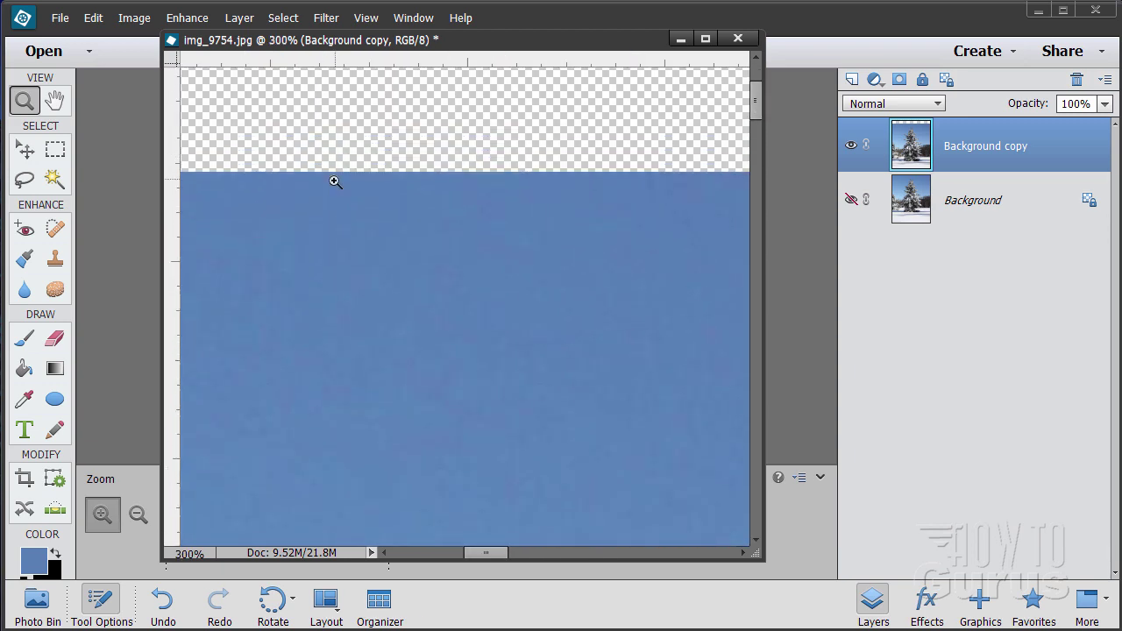
click(25, 399)
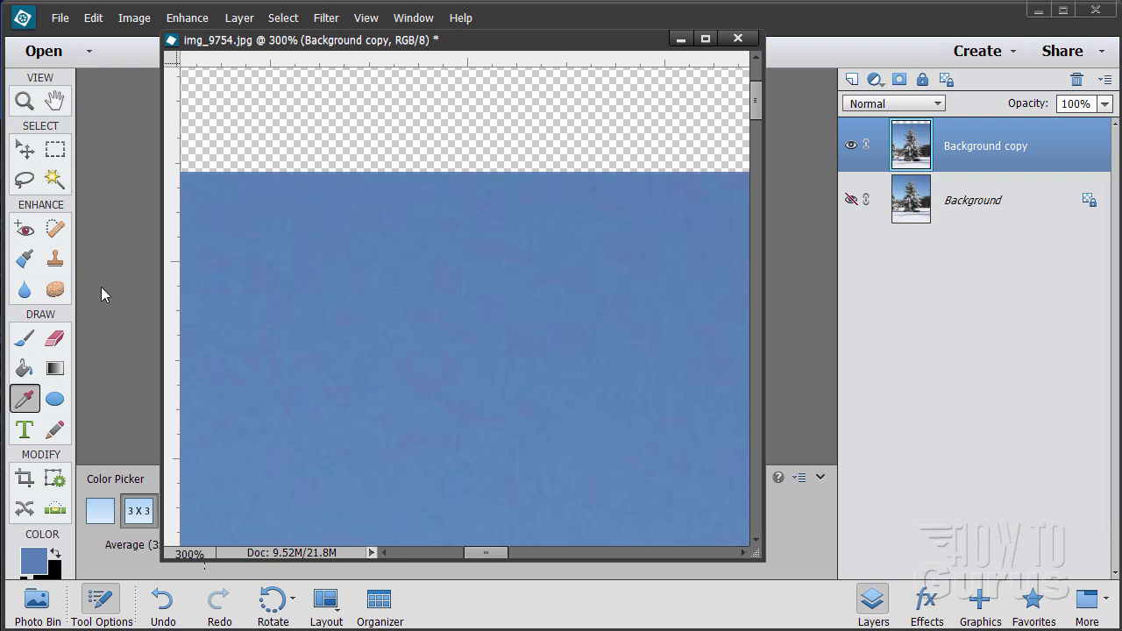
click(24, 366)
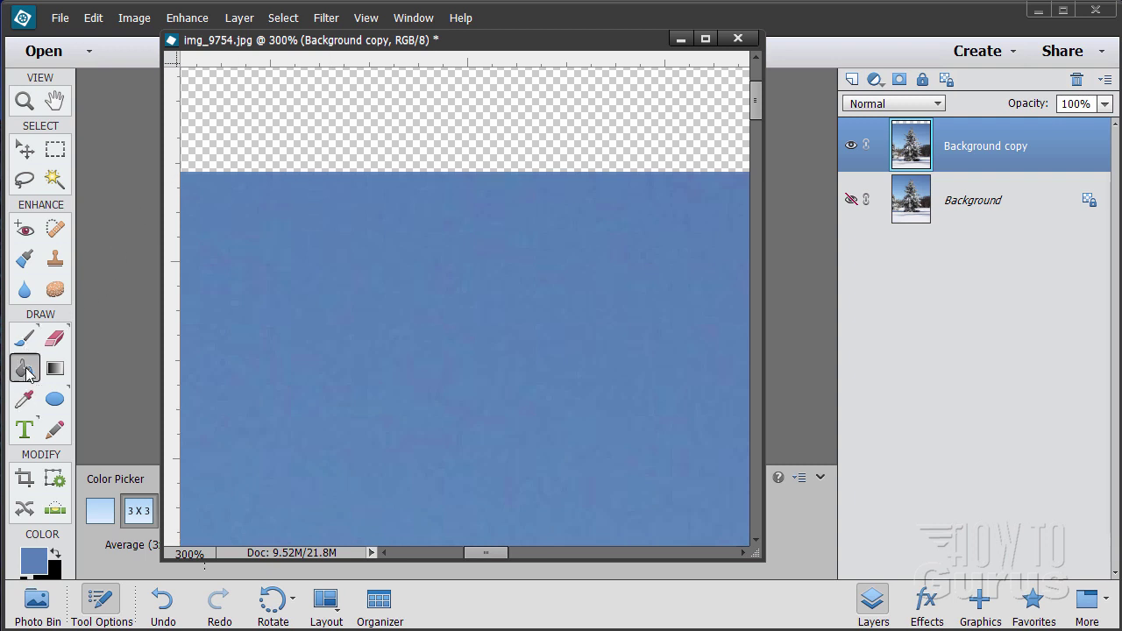
click(349, 143)
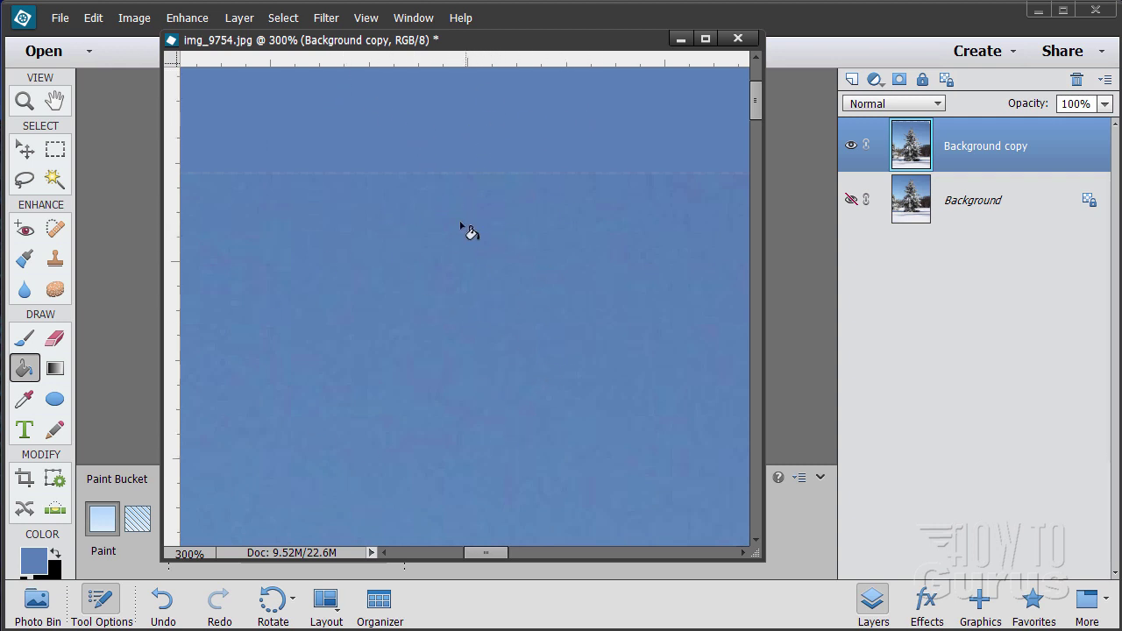
Set the Clone Stamp to the soft round 27 px brush from Default Brushes and enlarge the brush for blending the seam
drag(760, 100, 760, 74)
click(52, 261)
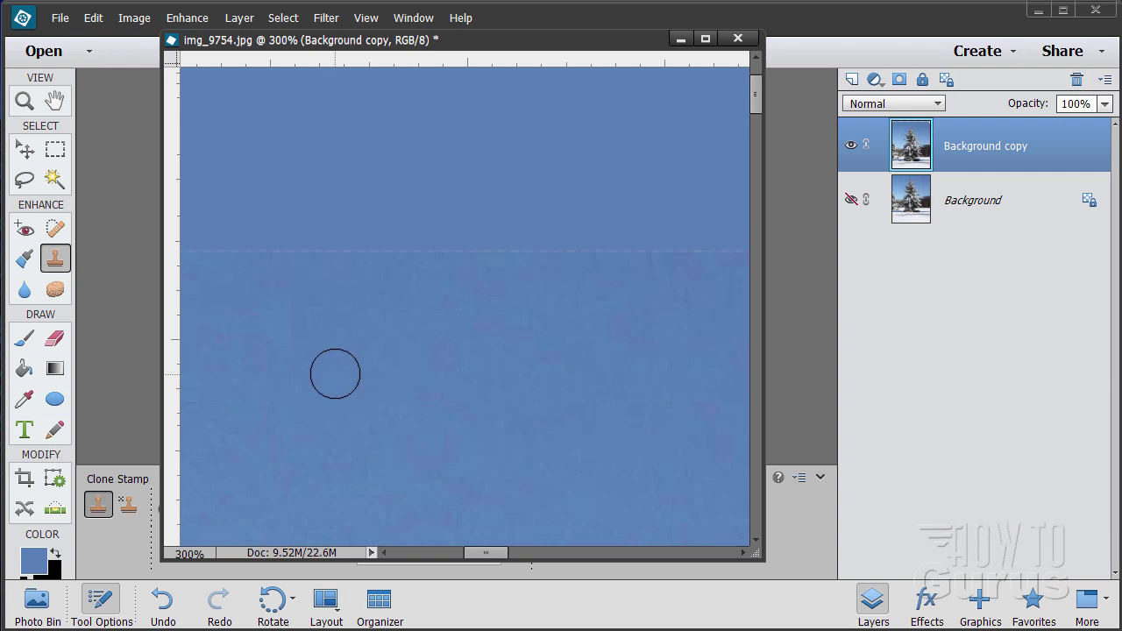
drag(275, 53, 542, 70)
click(254, 515)
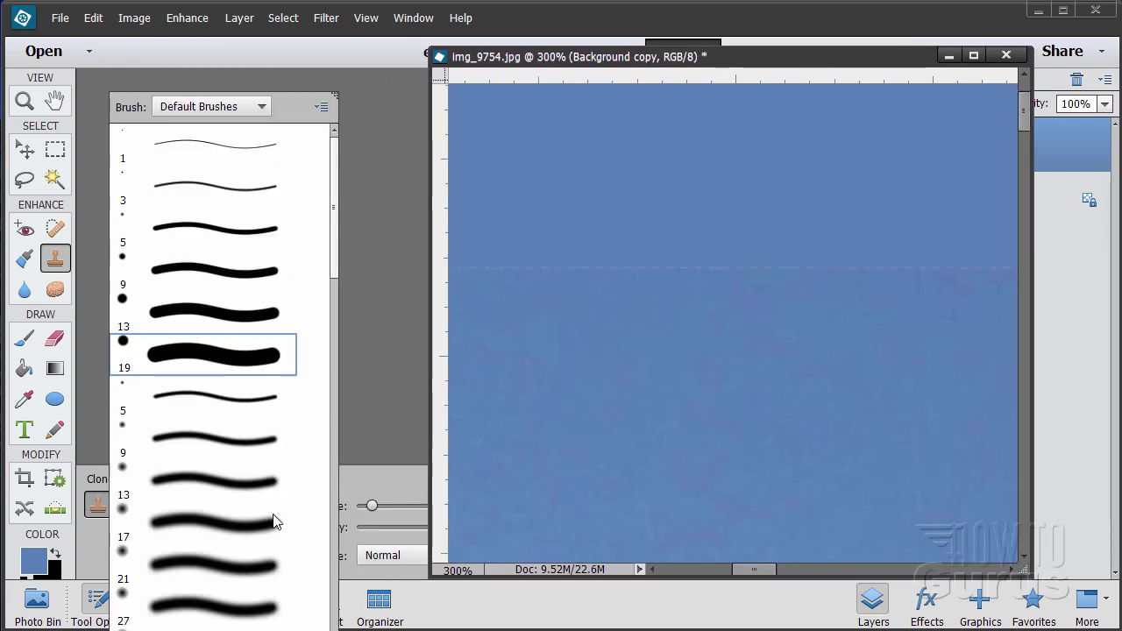
click(191, 605)
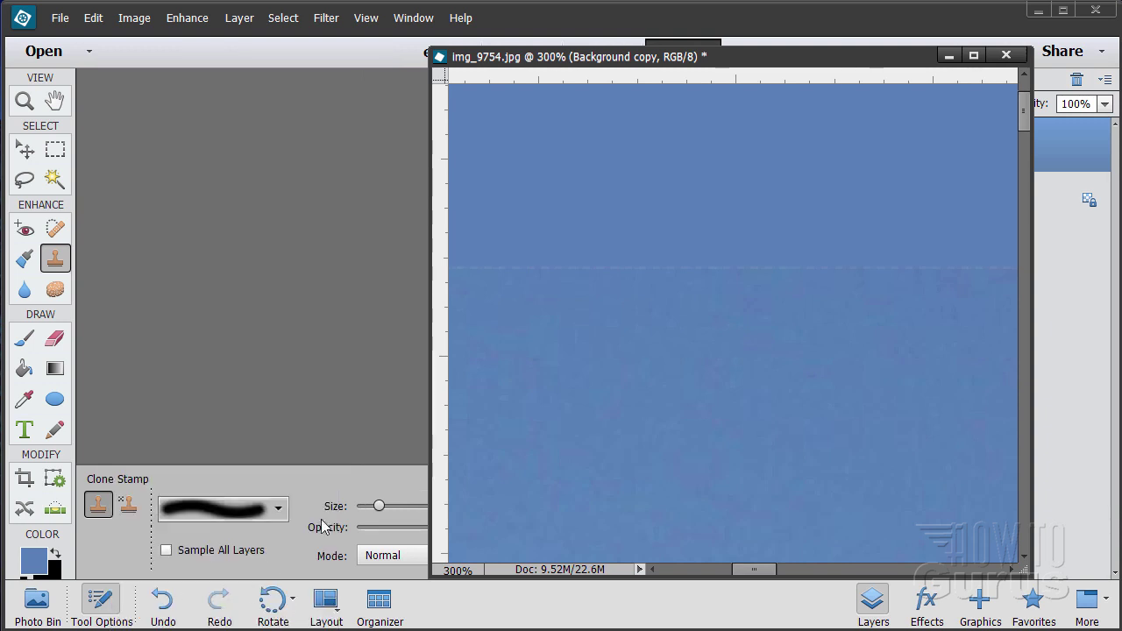
drag(391, 513, 403, 509)
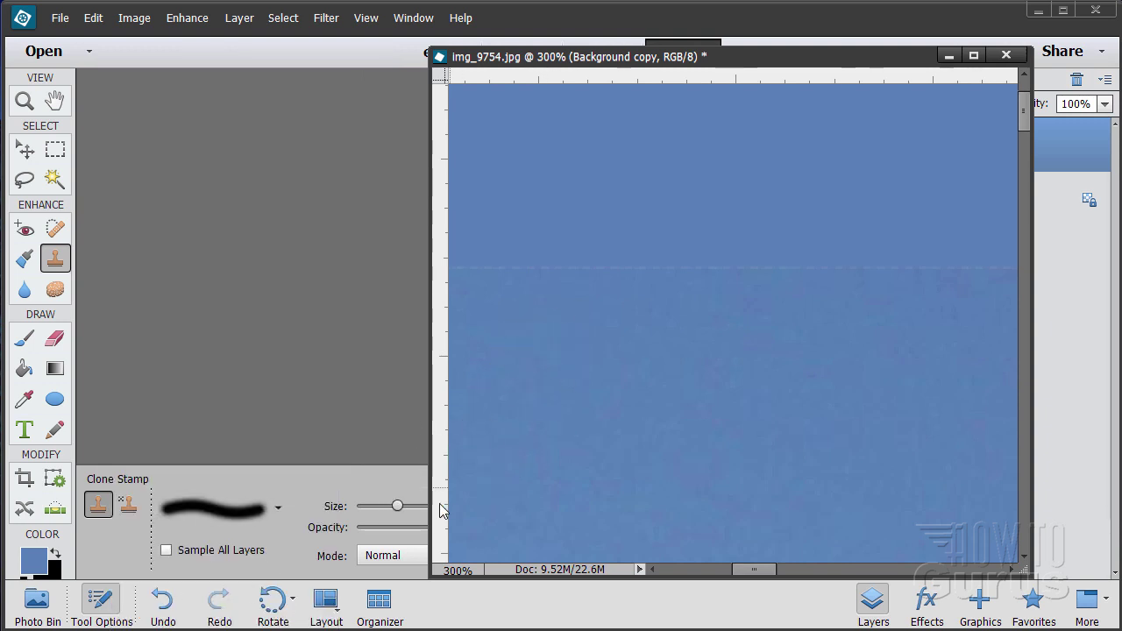
Clone nearby sky texture over the seam below the filled strip, working from the starting area to the photo's left edge
alt+click(622, 377)
mouse_move(613, 296)
mouse_down()
mouse_move(606, 258)
mouse_move(647, 273)
mouse_move(692, 248)
mouse_move(839, 238)
mouse_move(551, 271)
mouse_up()
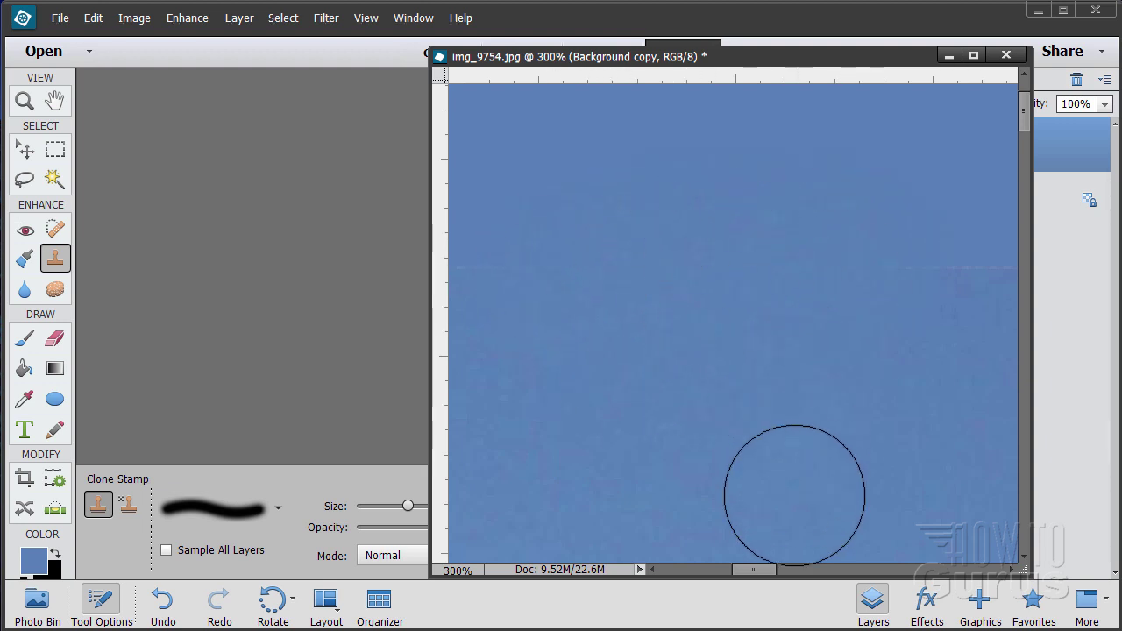
drag(754, 571, 723, 570)
mouse_move(829, 281)
mouse_down()
mouse_move(727, 283)
mouse_move(576, 208)
mouse_up()
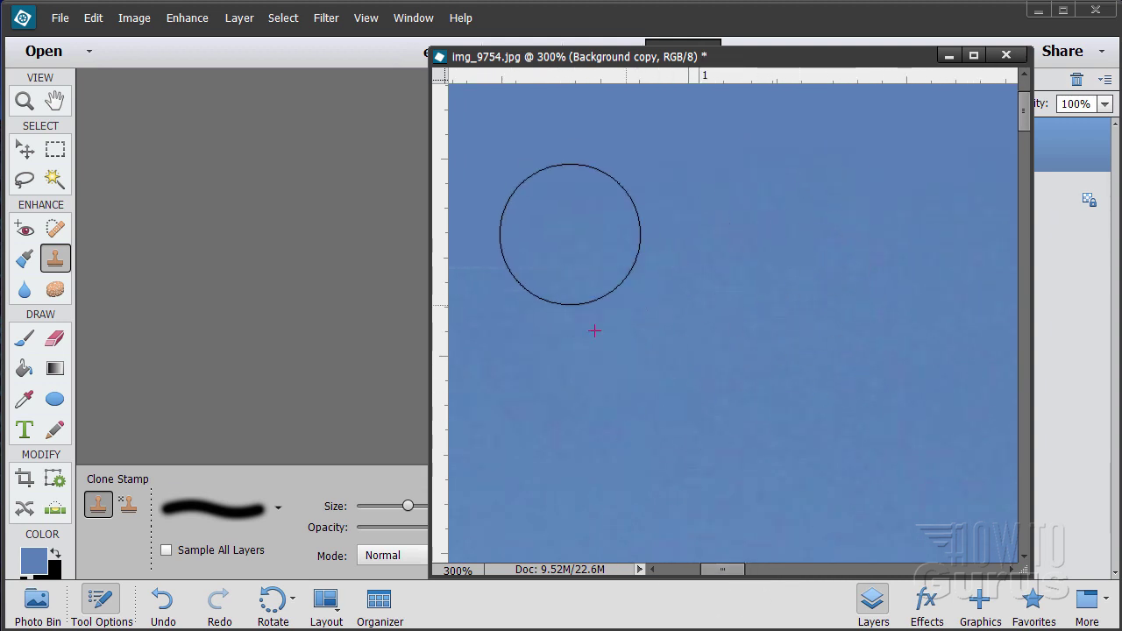
drag(724, 569, 694, 569)
mouse_move(851, 231)
mouse_down()
mouse_move(751, 295)
mouse_move(614, 263)
mouse_up()
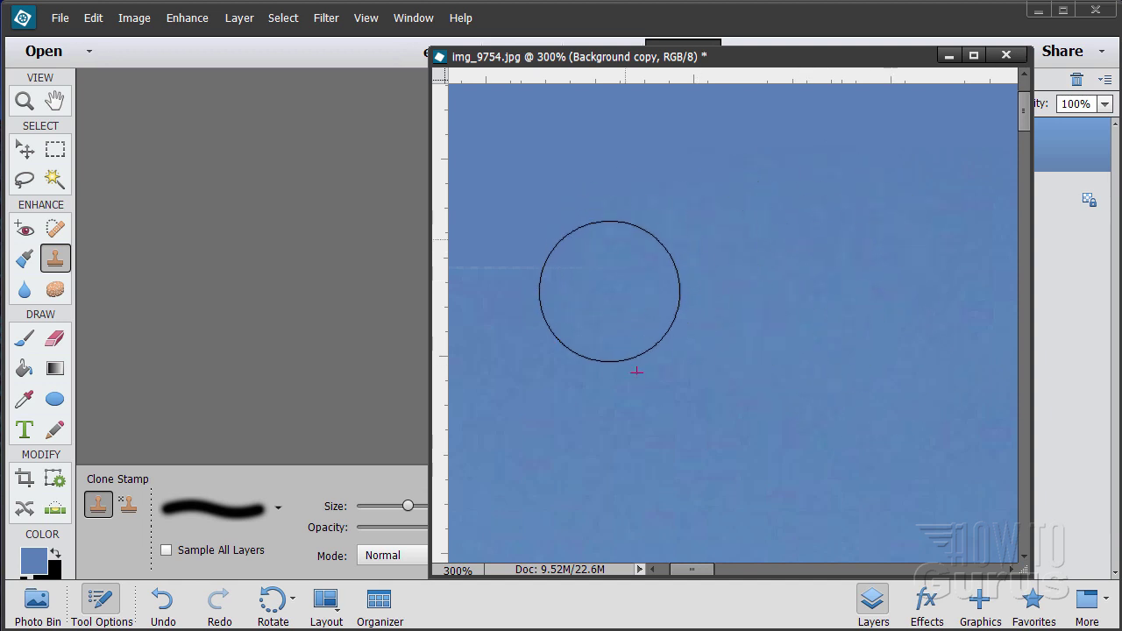
drag(688, 571, 679, 572)
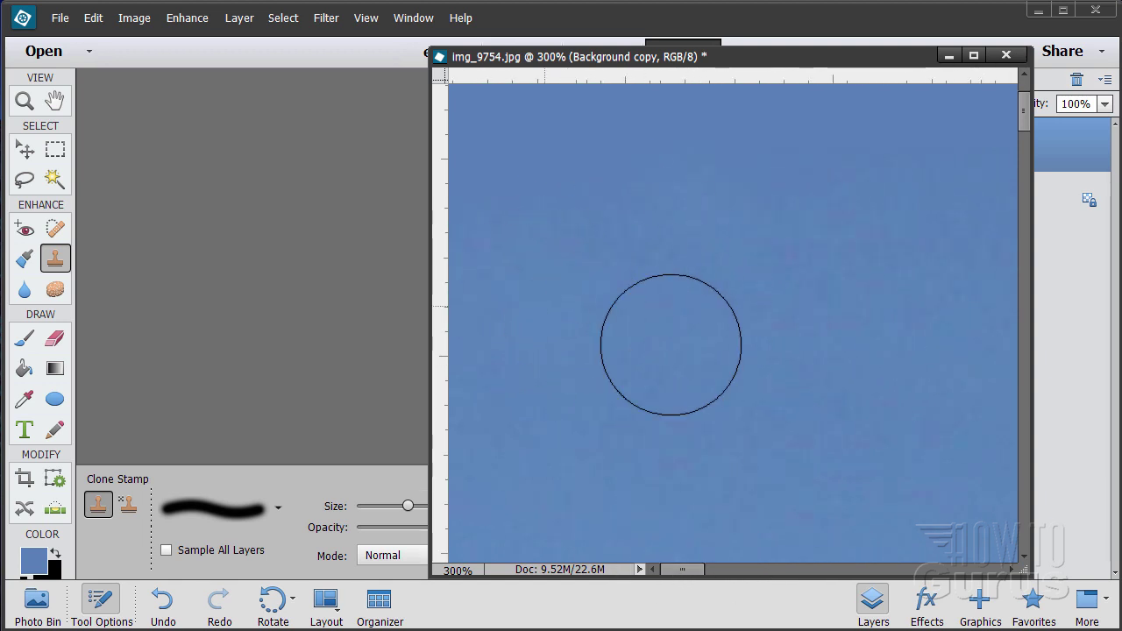
Continue cloning sky texture over the seam from the blended area rightward past the 4-inch ruler mark
drag(685, 569, 774, 570)
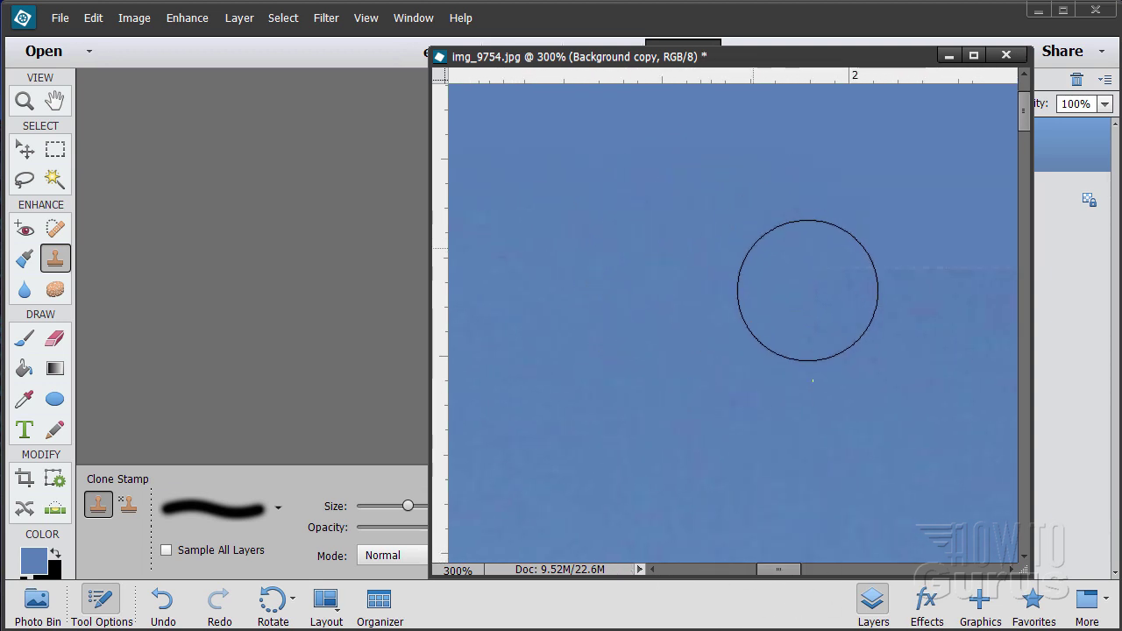
drag(778, 571, 833, 574)
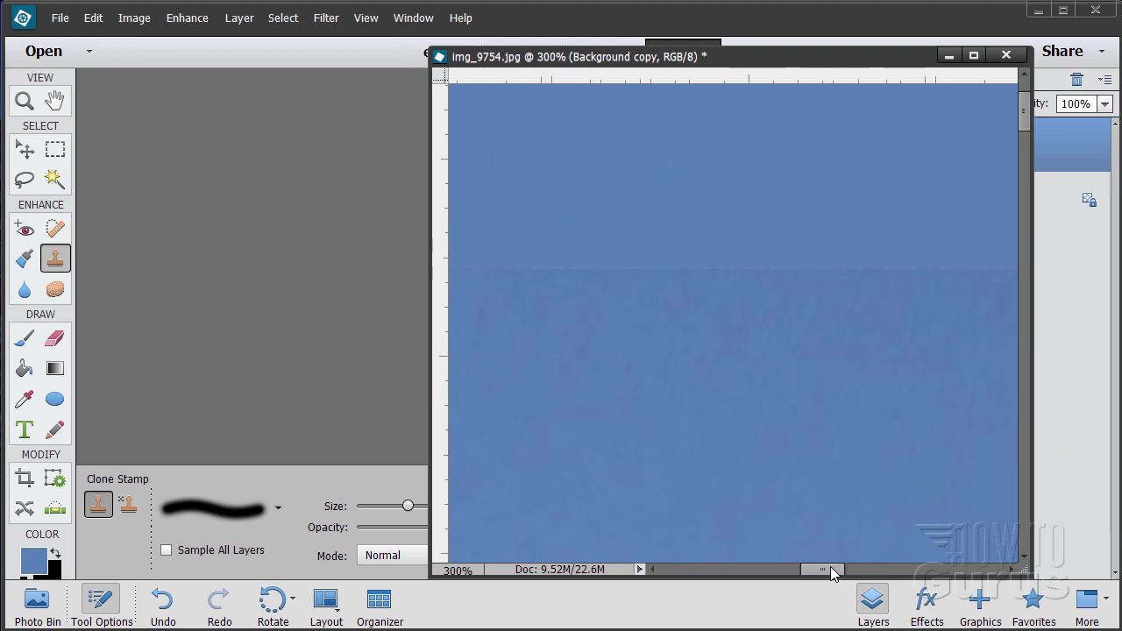
mouse_move(602, 363)
mouse_down()
mouse_move(552, 275)
mouse_move(739, 295)
mouse_move(864, 289)
mouse_up()
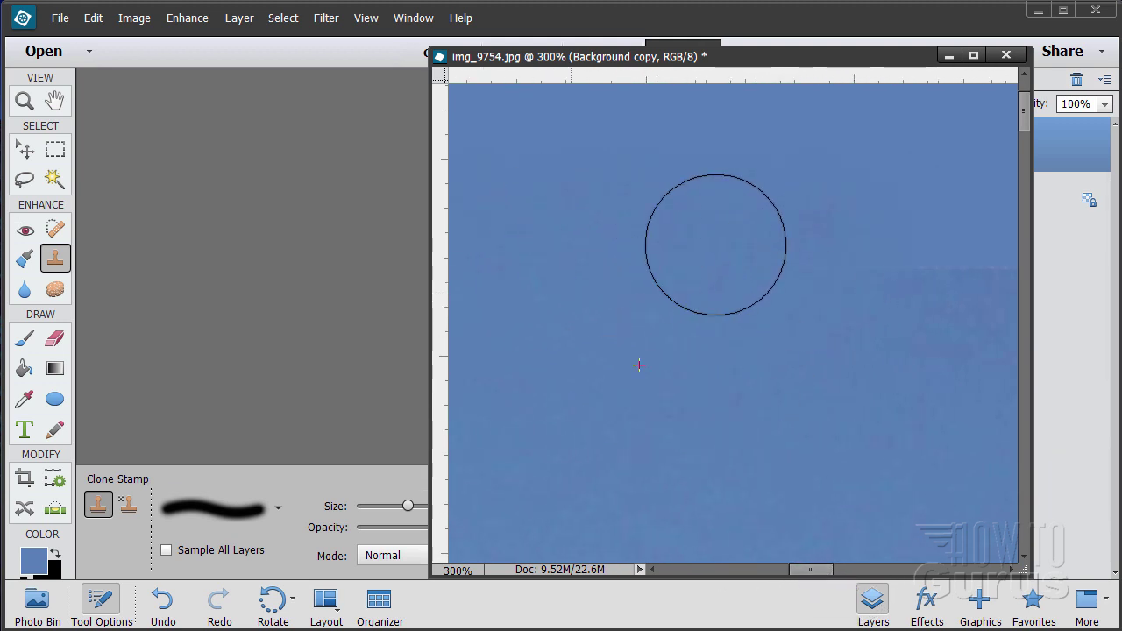
drag(809, 572, 828, 572)
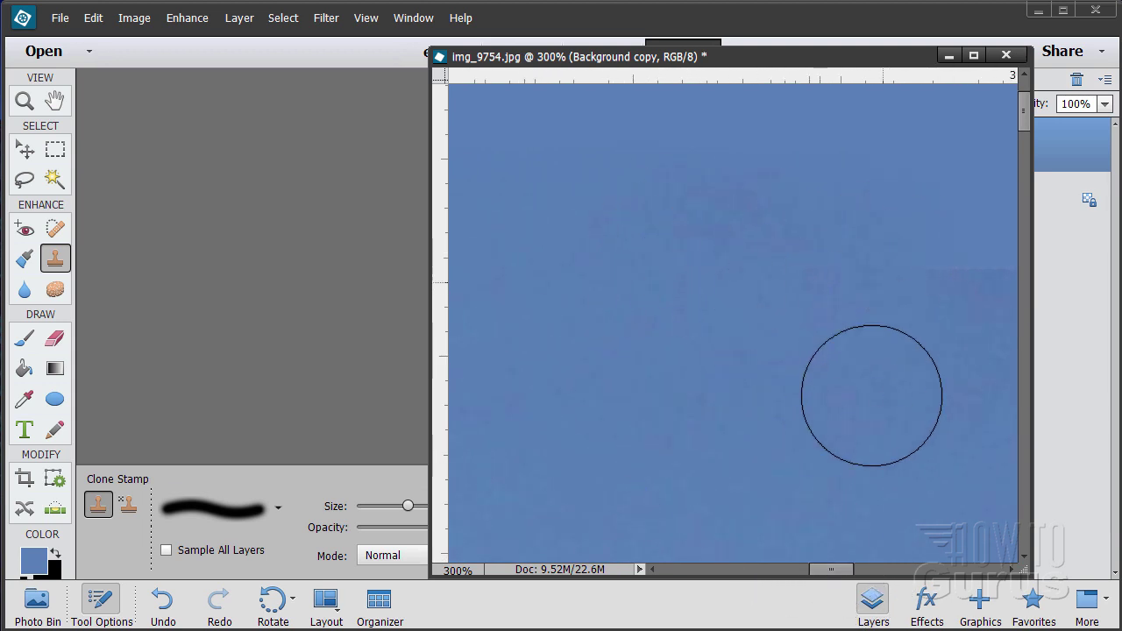
mouse_move(831, 576)
mouse_down()
mouse_move(863, 575)
mouse_move(852, 574)
mouse_up()
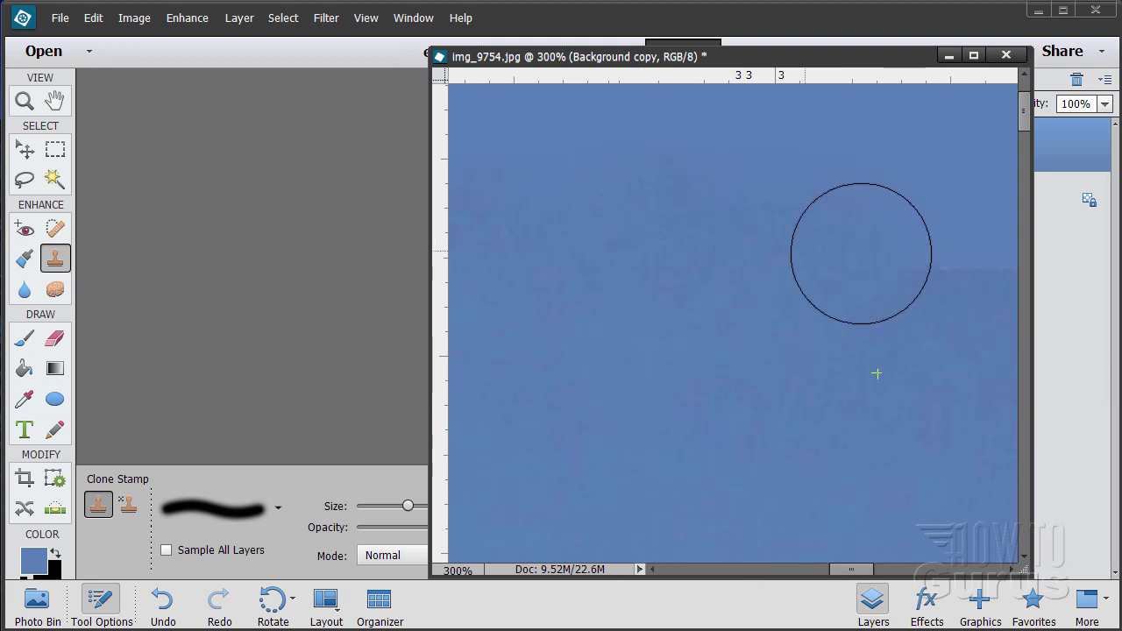
drag(856, 576, 877, 574)
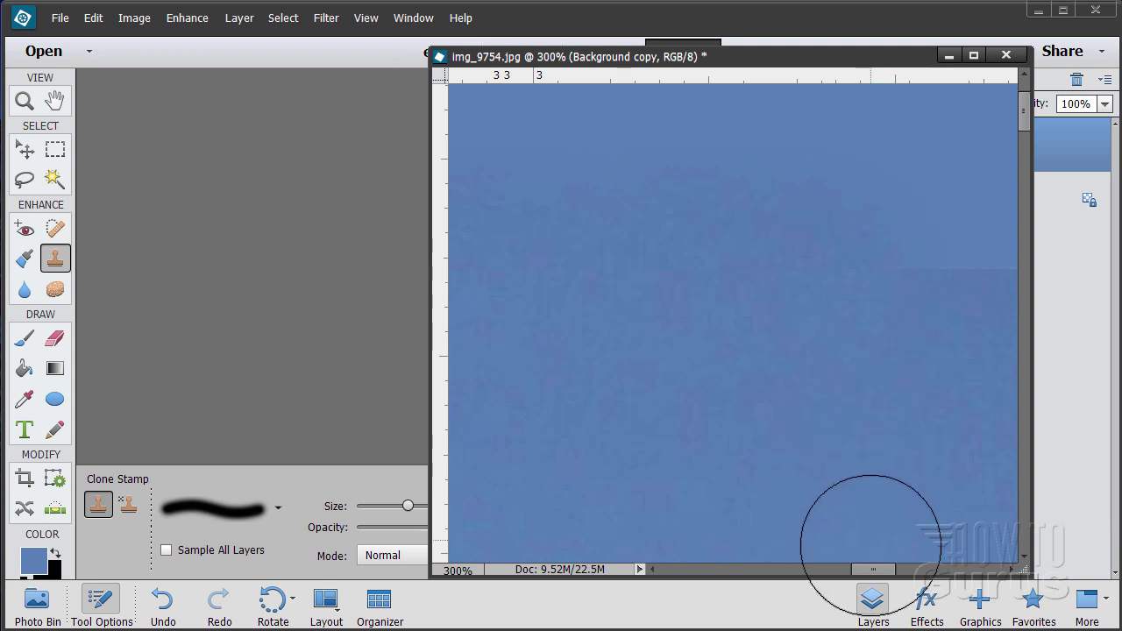
drag(877, 574, 916, 575)
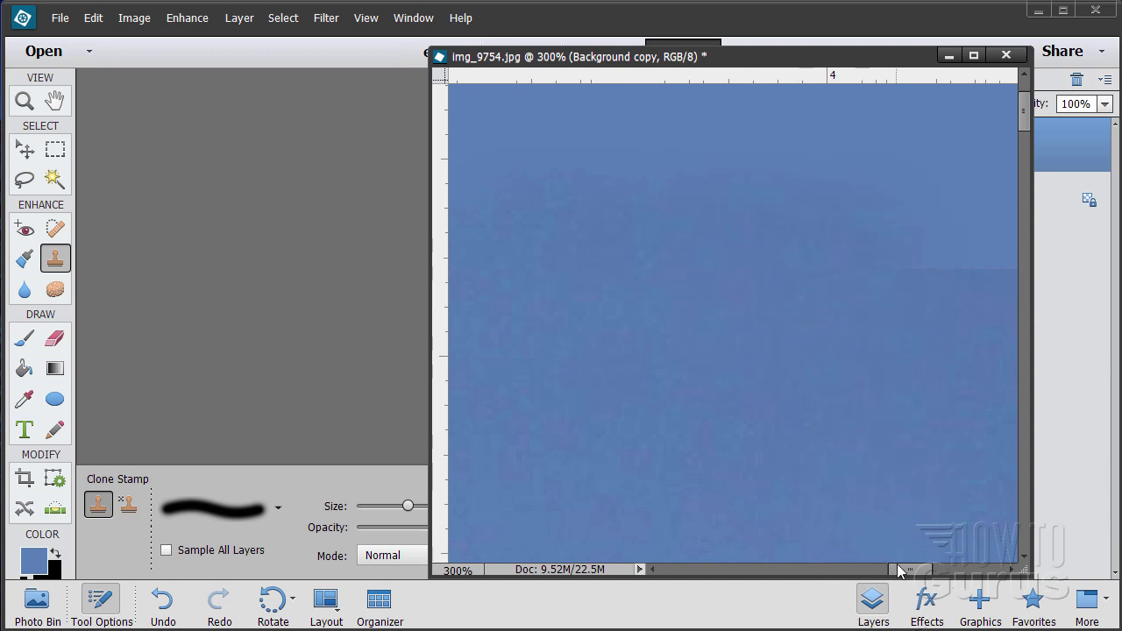
drag(905, 574, 921, 574)
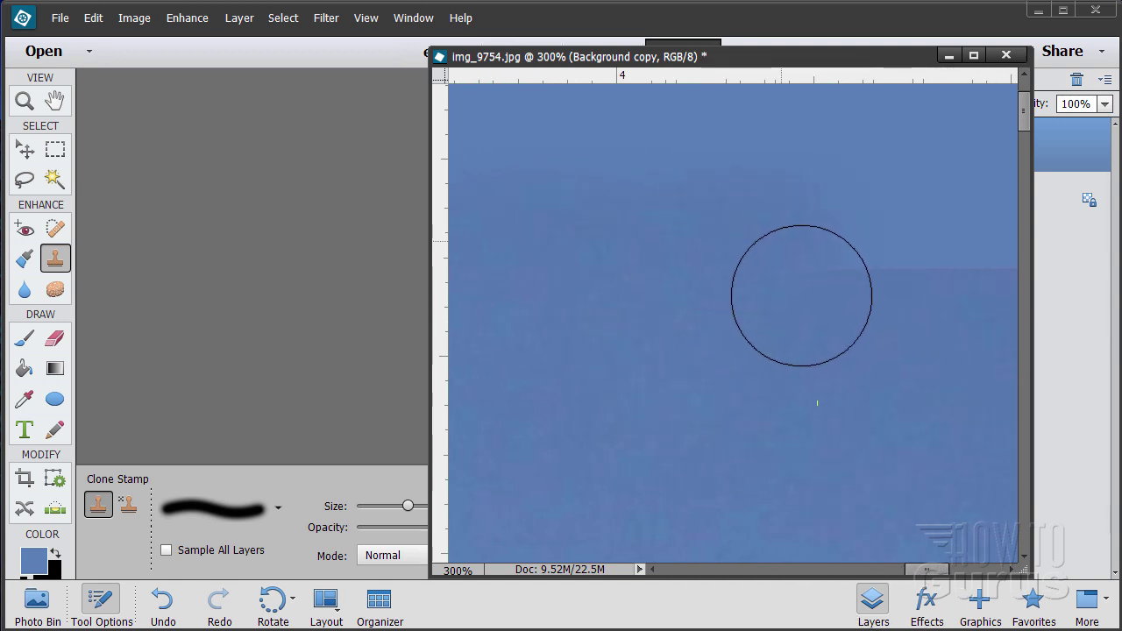
Resample the darker sky and clone over the remaining seam as far as the photo's right edge
drag(932, 576, 962, 575)
mouse_move(629, 234)
mouse_down()
mouse_move(832, 231)
mouse_move(748, 371)
mouse_move(671, 146)
mouse_move(693, 281)
mouse_move(676, 180)
mouse_move(656, 165)
mouse_move(777, 365)
mouse_up()
alt+click(719, 354)
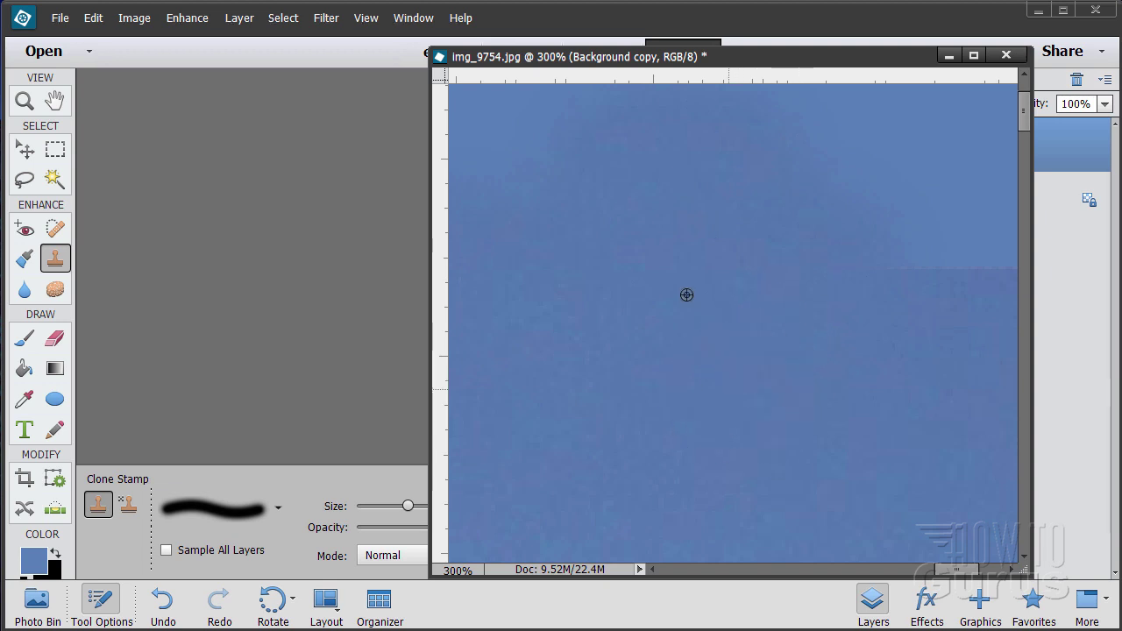
alt+click(818, 367)
mouse_move(887, 306)
mouse_down()
mouse_move(882, 274)
mouse_move(926, 260)
mouse_up()
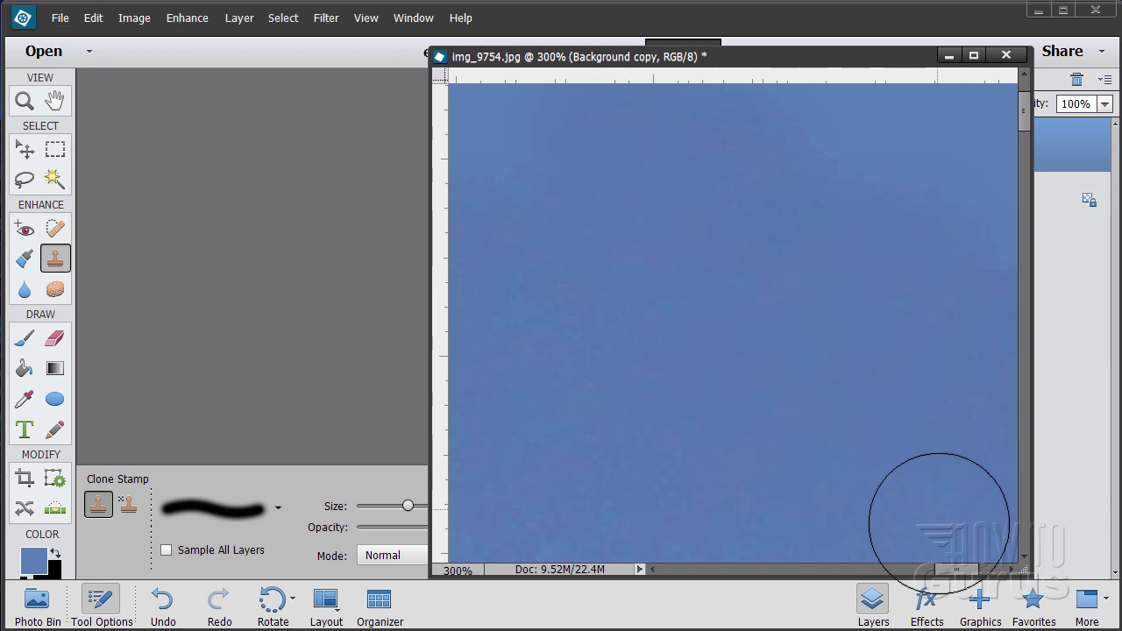
drag(956, 569, 975, 569)
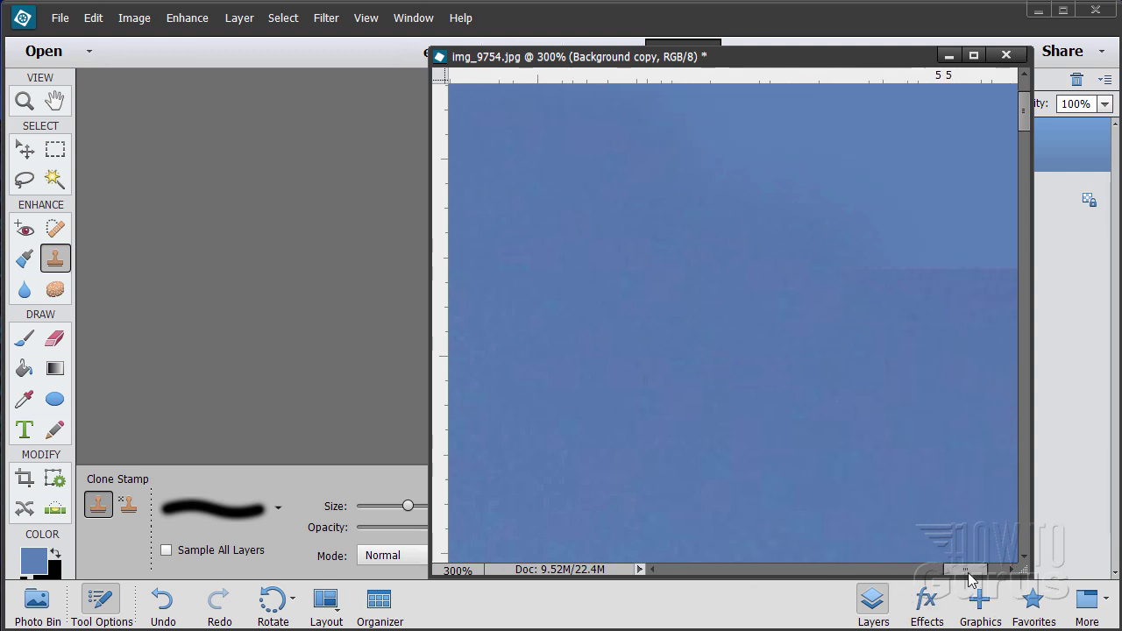
drag(692, 263, 953, 276)
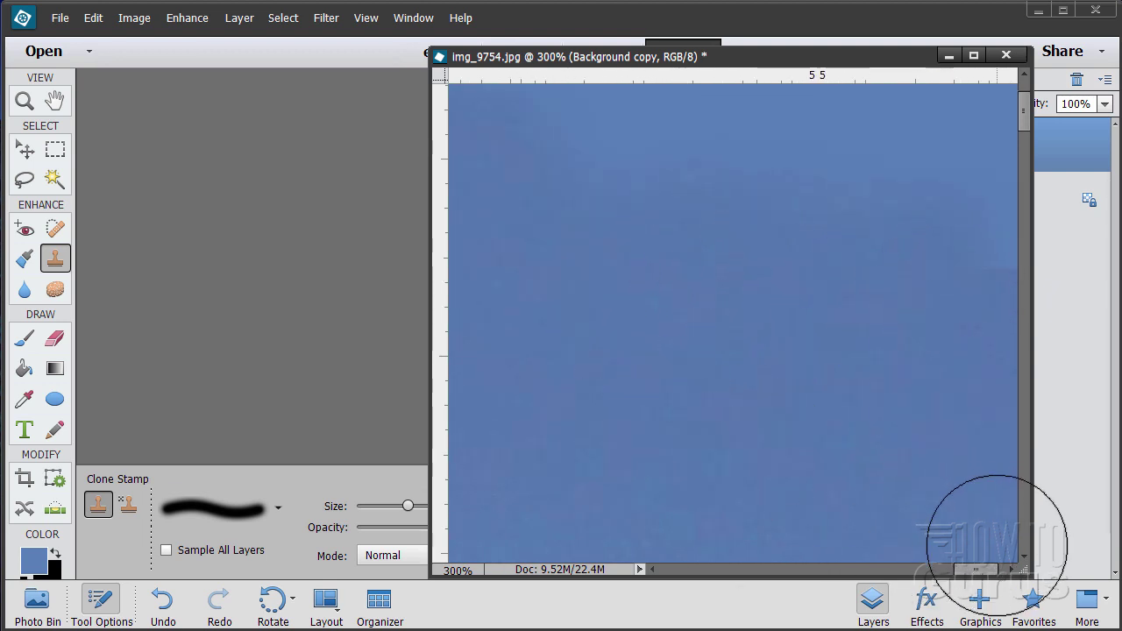
drag(987, 574, 994, 575)
mouse_move(904, 272)
mouse_down()
mouse_move(942, 243)
mouse_move(960, 203)
mouse_up()
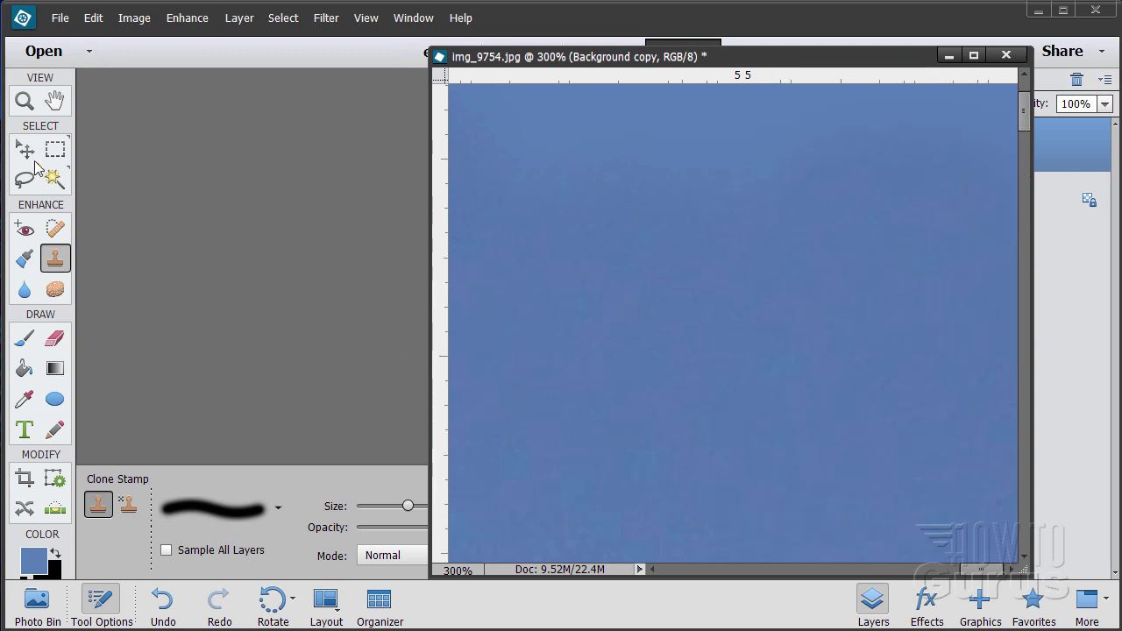
Examine the whole photo, then inspect the extended sky at 33.3% zoom for visible blending marks
click(22, 104)
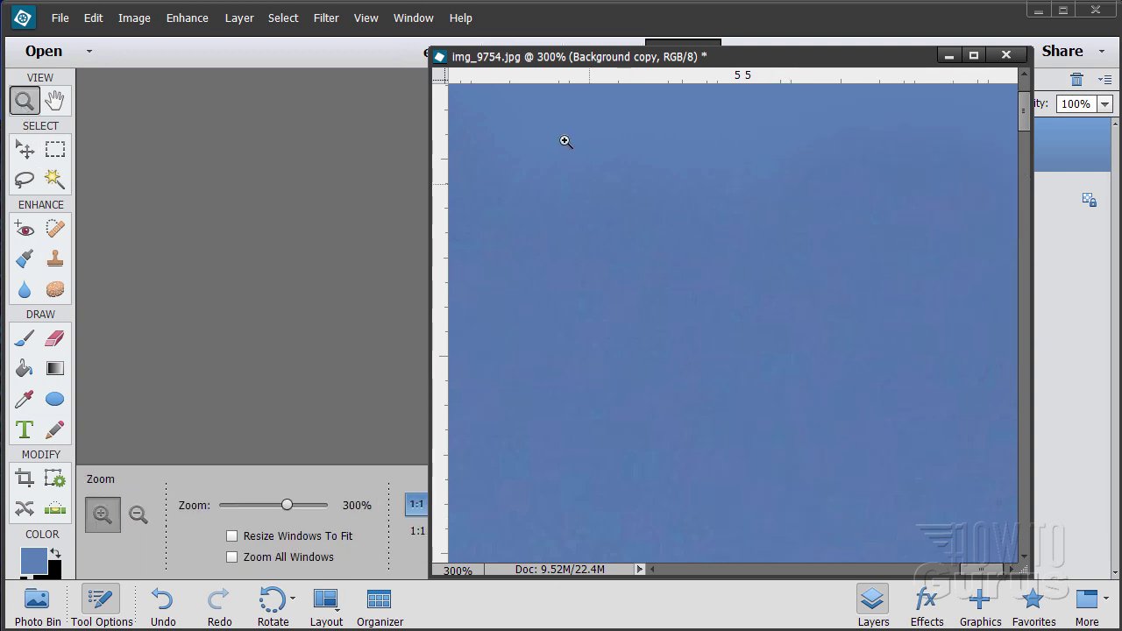
click(365, 18)
click(379, 102)
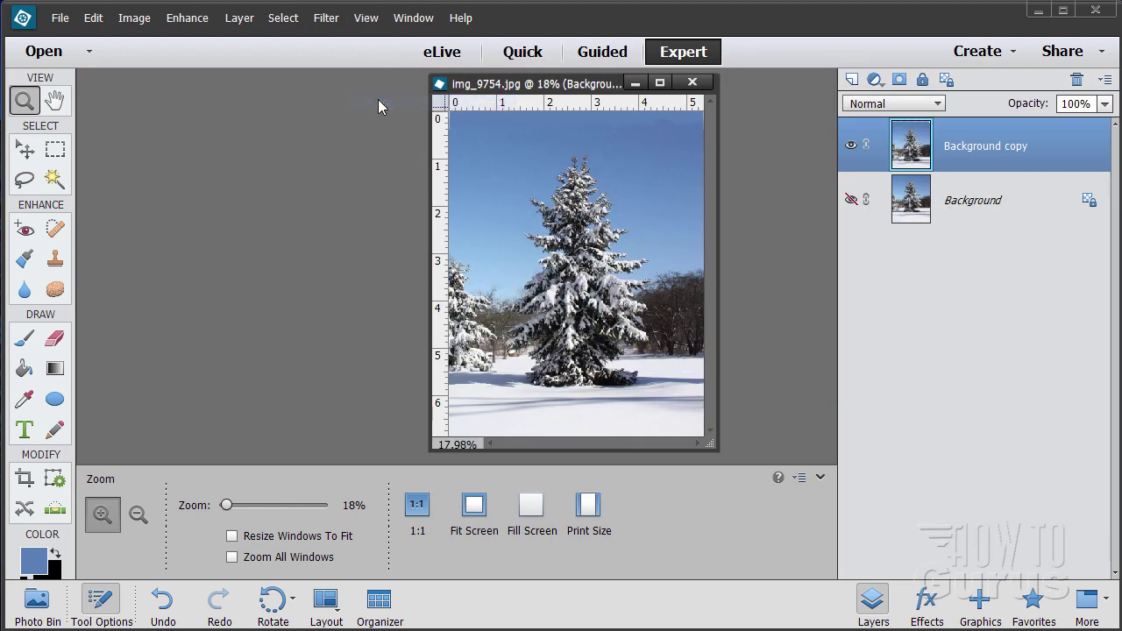
click(531, 242)
click(561, 228)
drag(544, 91, 342, 32)
drag(515, 389, 832, 605)
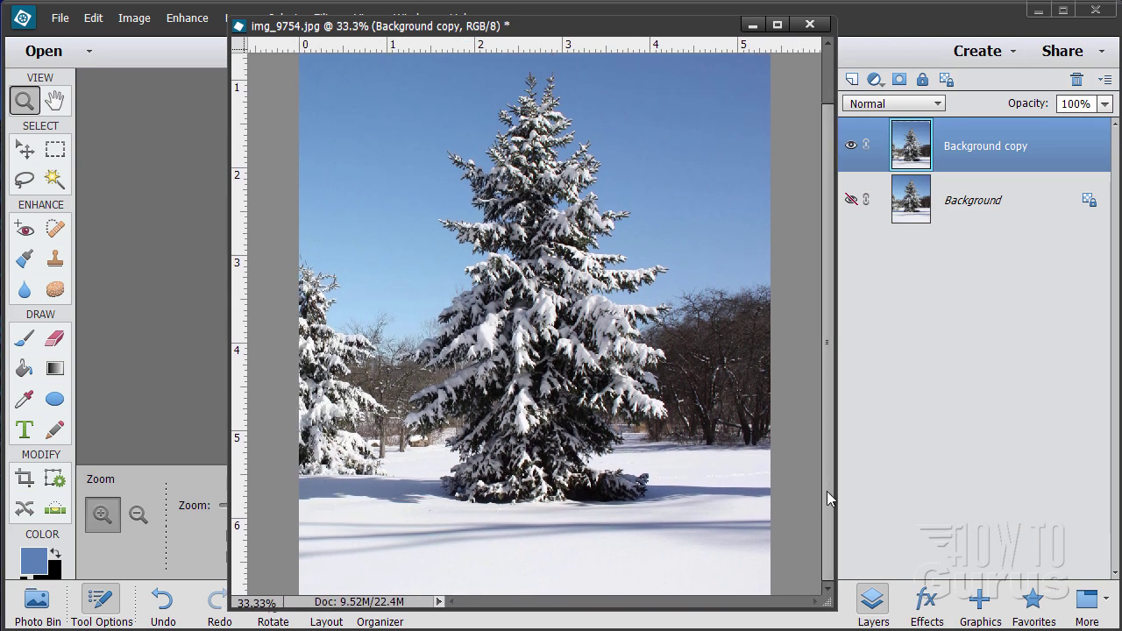
drag(826, 498, 797, 304)
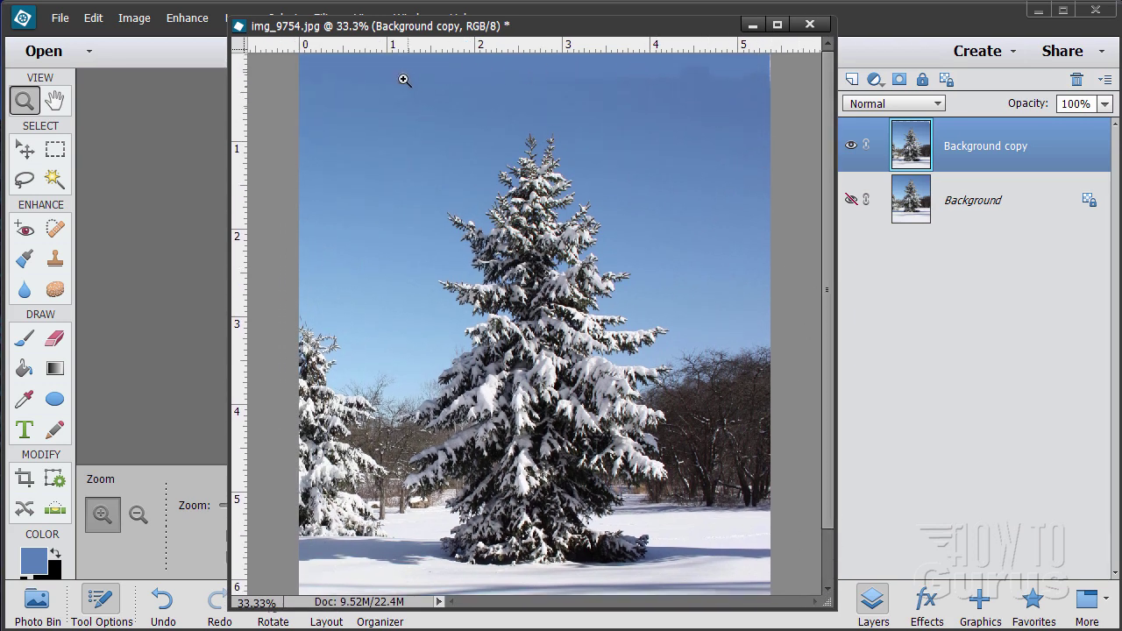
Enlarge the Clone Stamp brush and blend the uneven patches across the upper sky, covering the stray marks above the treetop
click(55, 260)
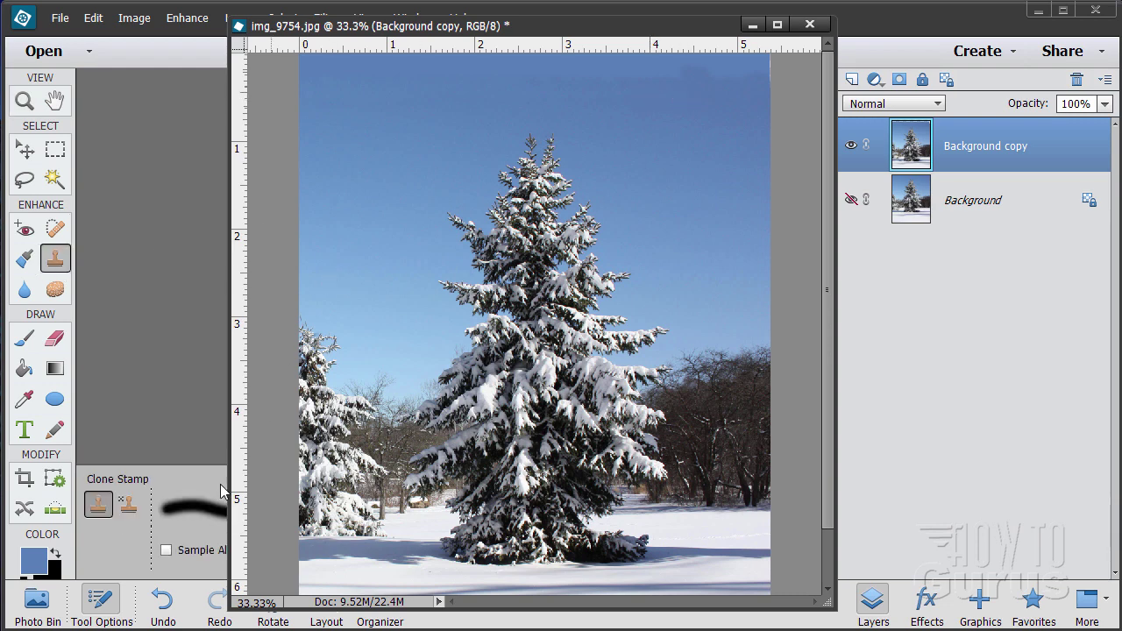
drag(345, 37, 583, 44)
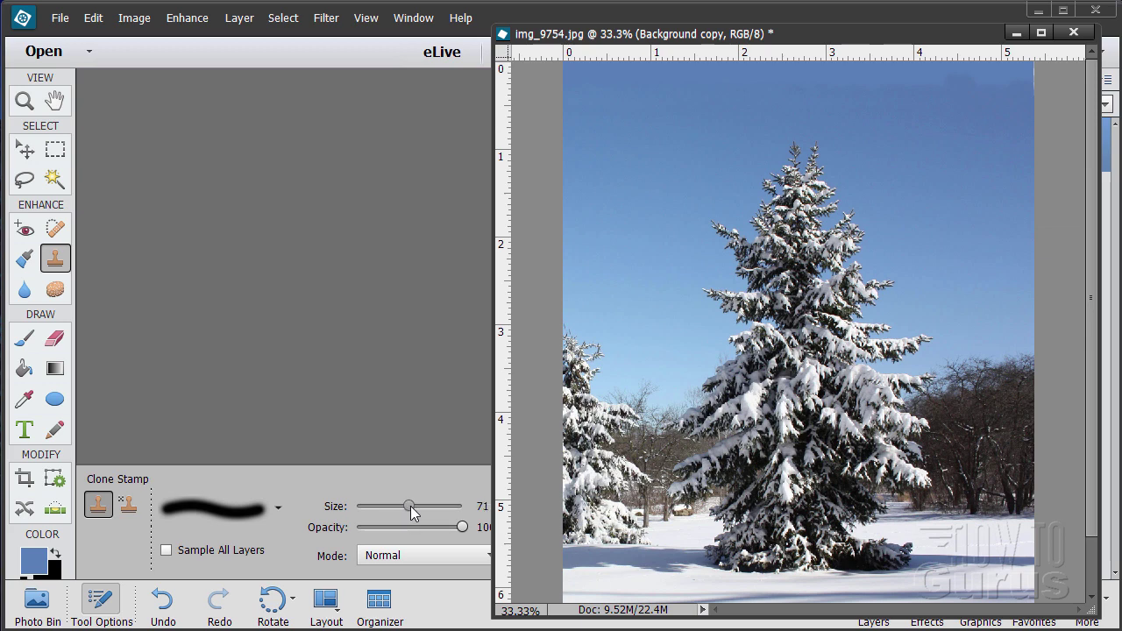
drag(421, 507, 426, 506)
drag(791, 44, 668, 45)
alt+click(812, 124)
mouse_move(788, 85)
mouse_down()
mouse_move(658, 73)
mouse_move(430, 83)
mouse_up()
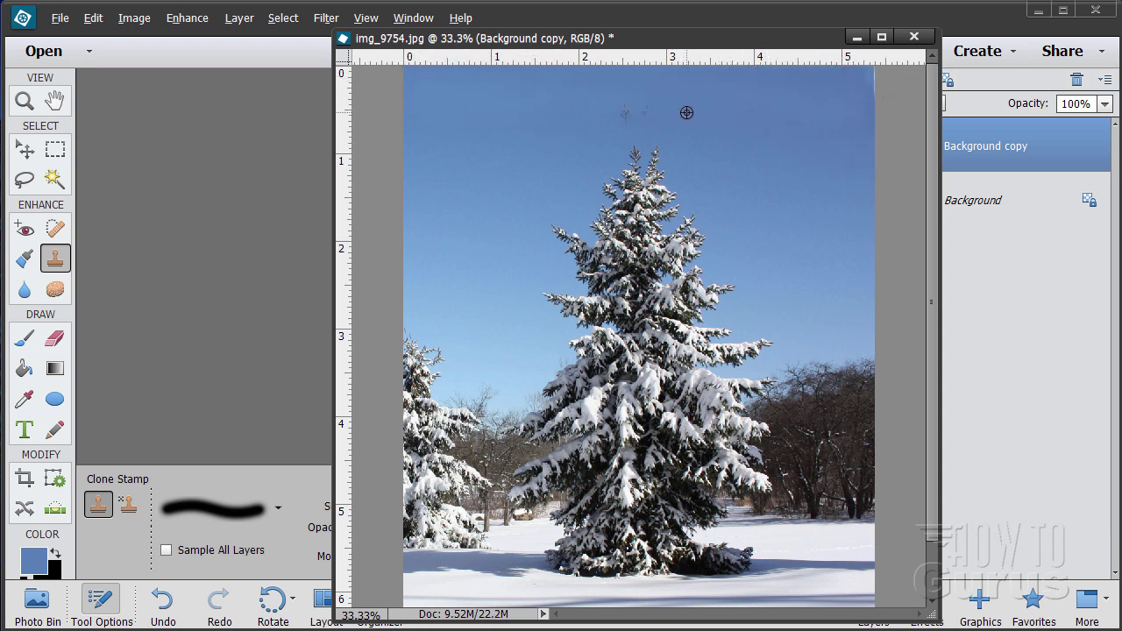
drag(624, 113, 656, 100)
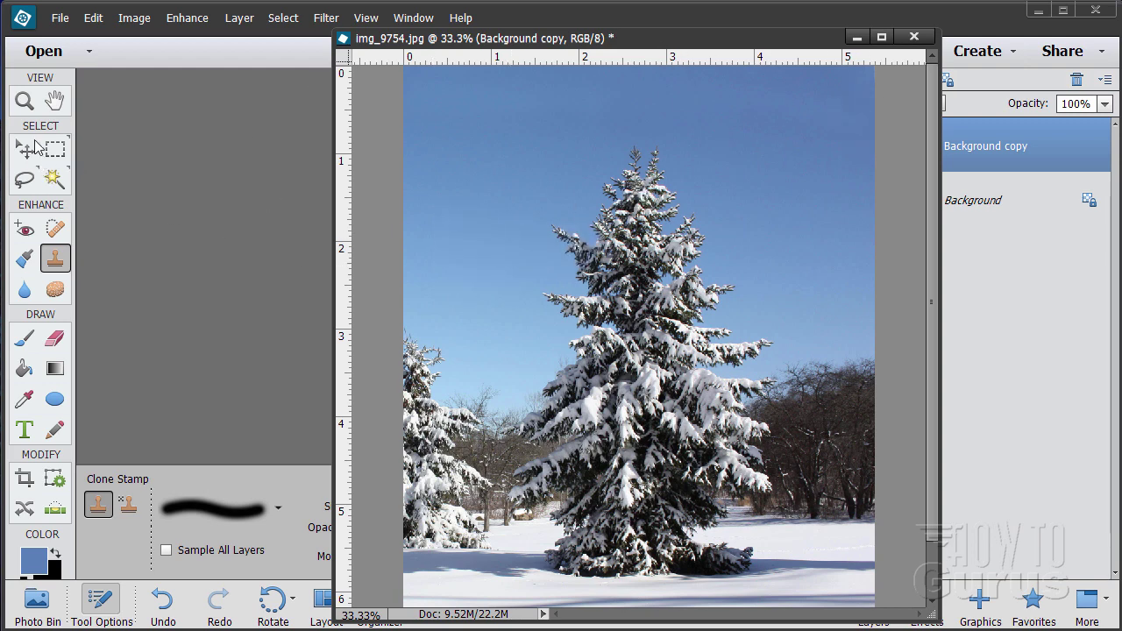
Clone clean sky over the thin light line at the photo's upper-left edge, working at 25% zoom
click(27, 104)
key(ctrl+minus)
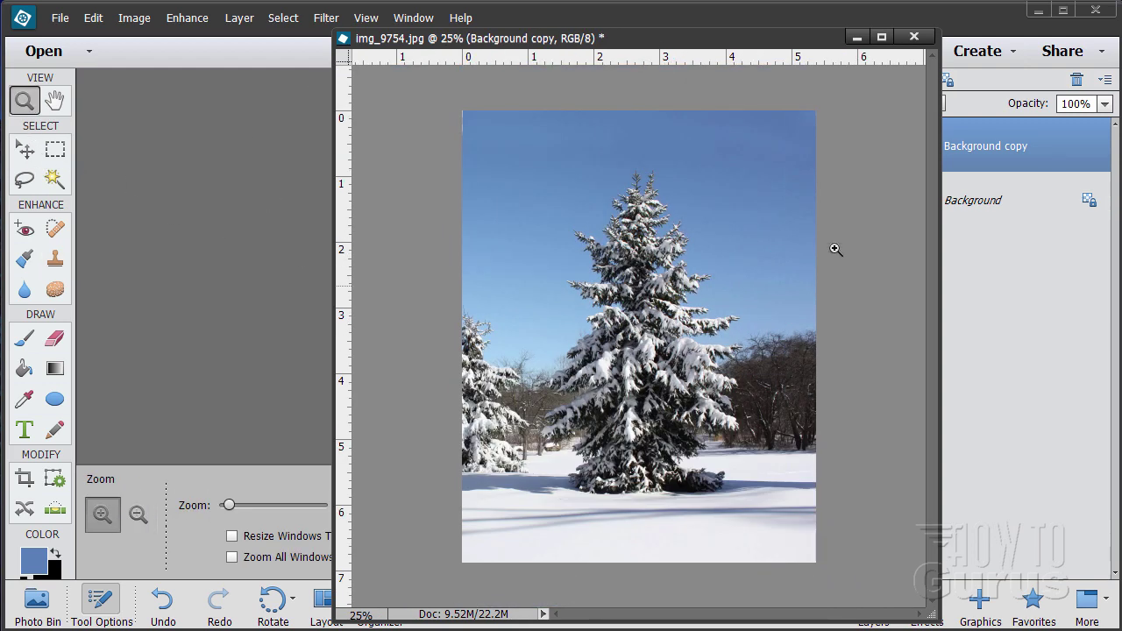
drag(638, 44, 559, 33)
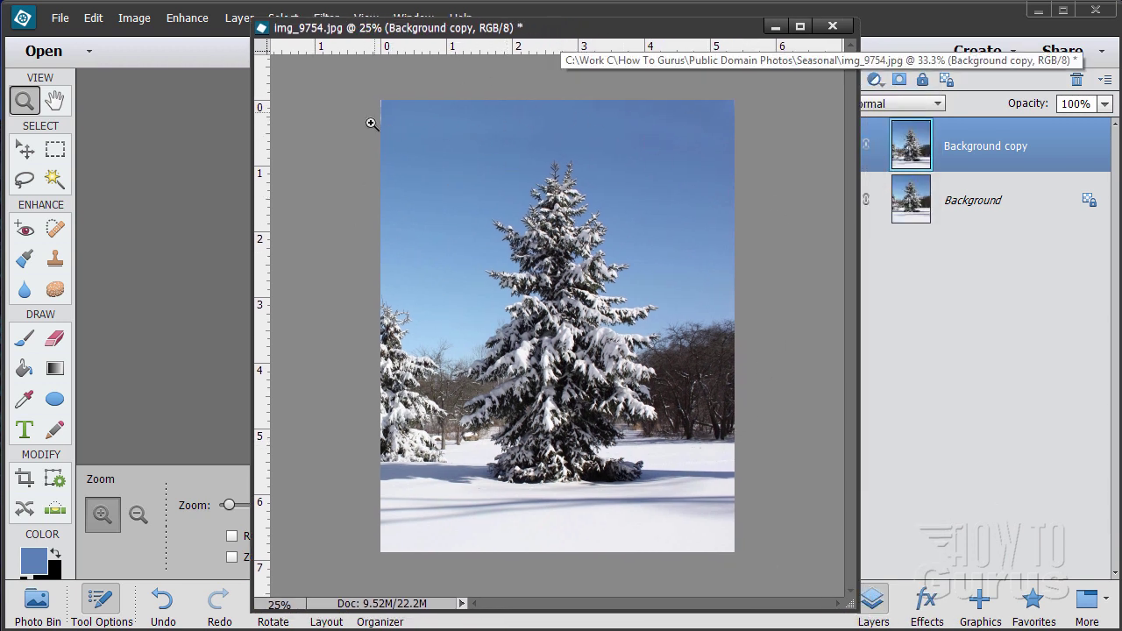
click(55, 260)
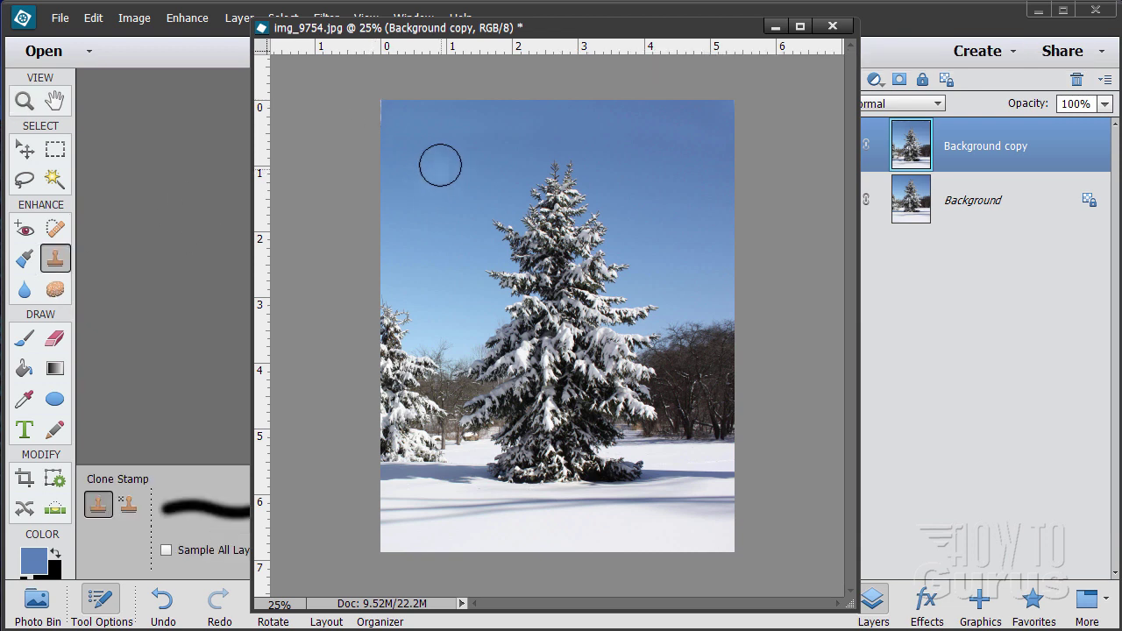
alt+click(415, 147)
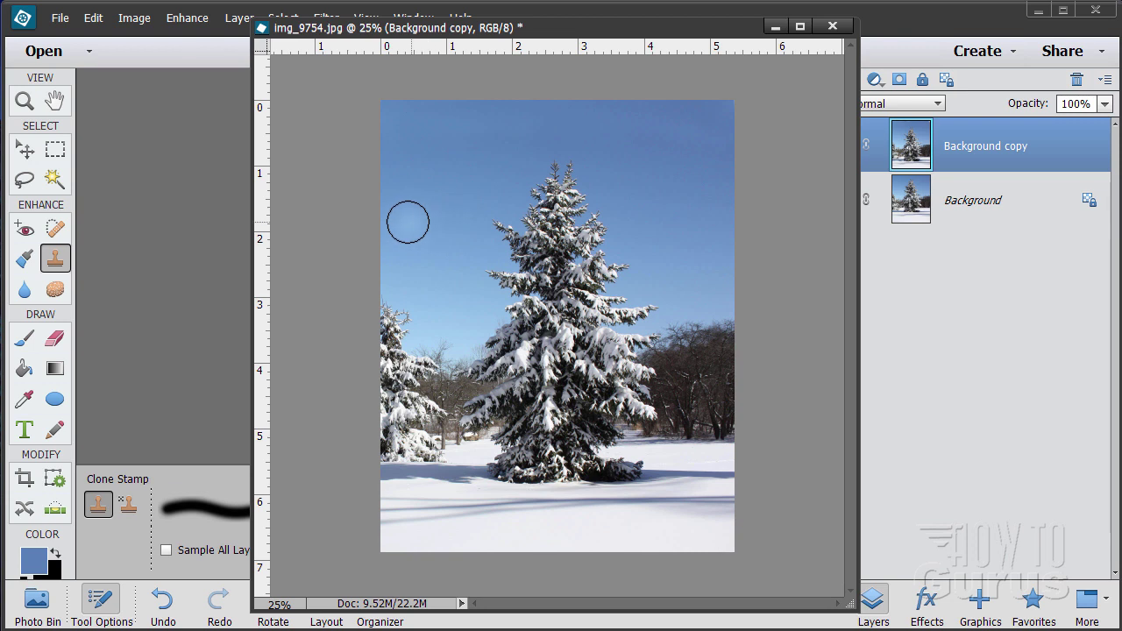
Add a Levels adjustment layer above the Background copy layer with Normal mode and 100% opacity
click(23, 158)
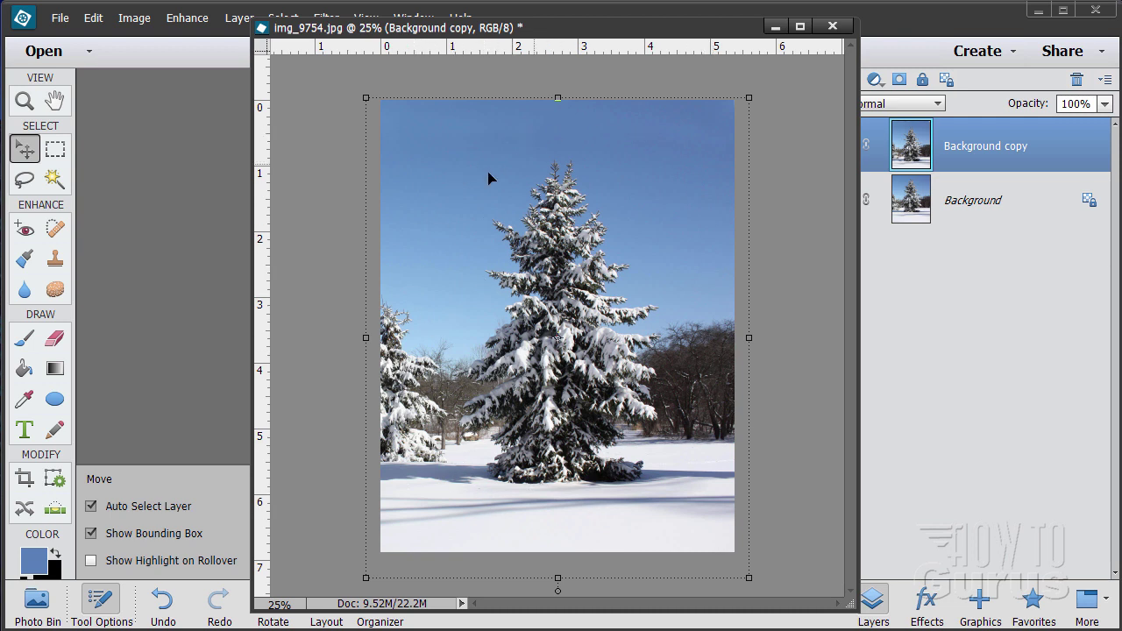
drag(619, 41, 534, 52)
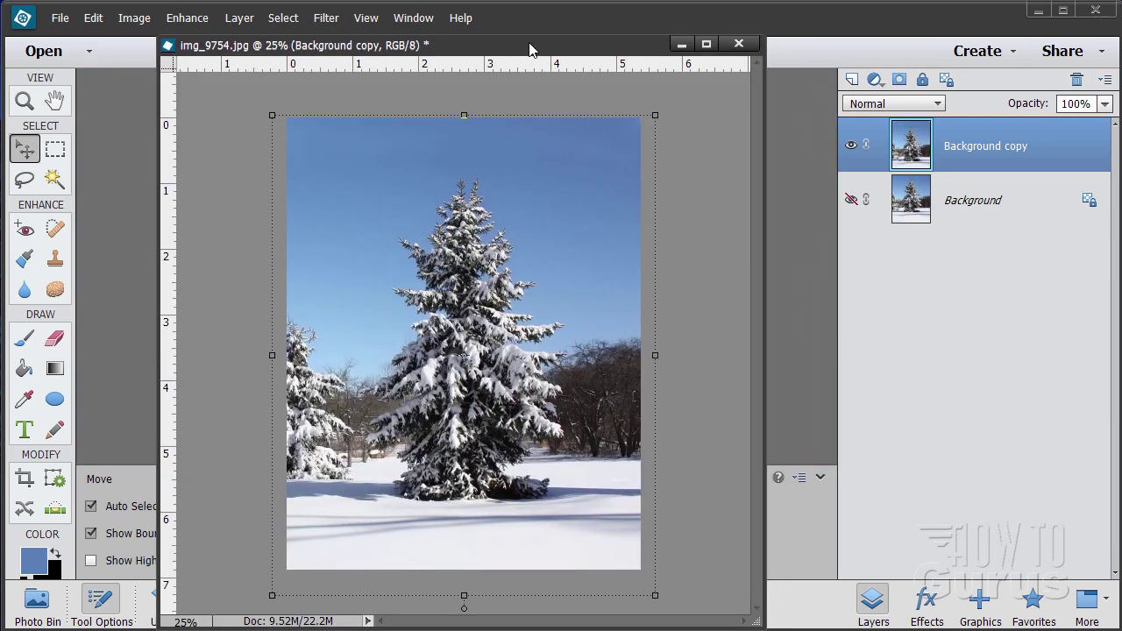
click(240, 18)
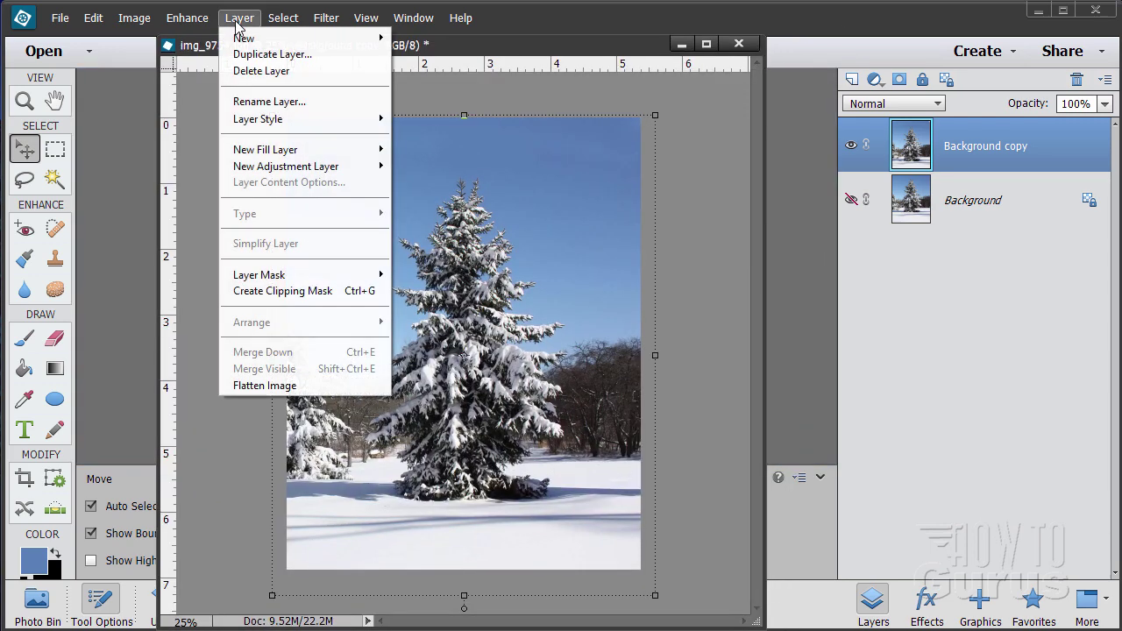
mouse_move(304, 171)
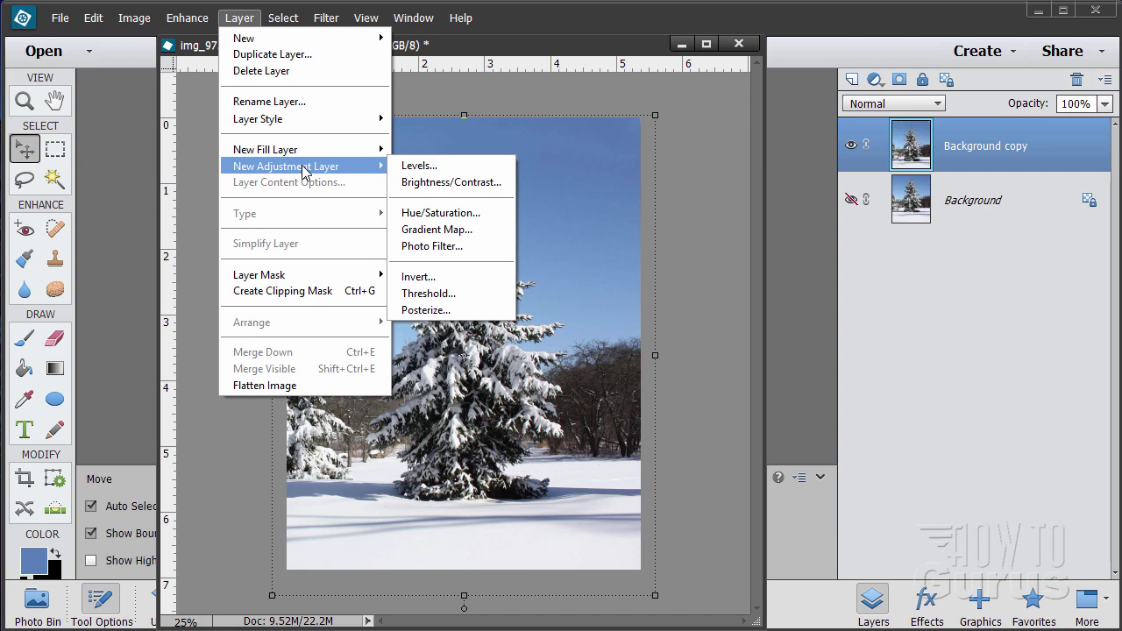
click(412, 170)
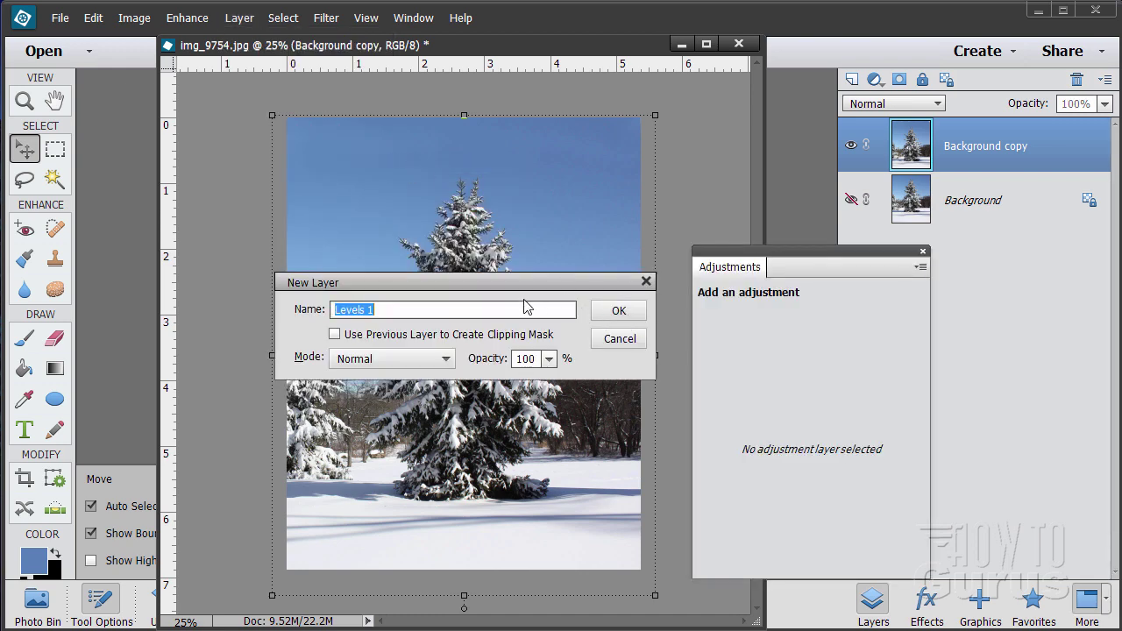
click(621, 312)
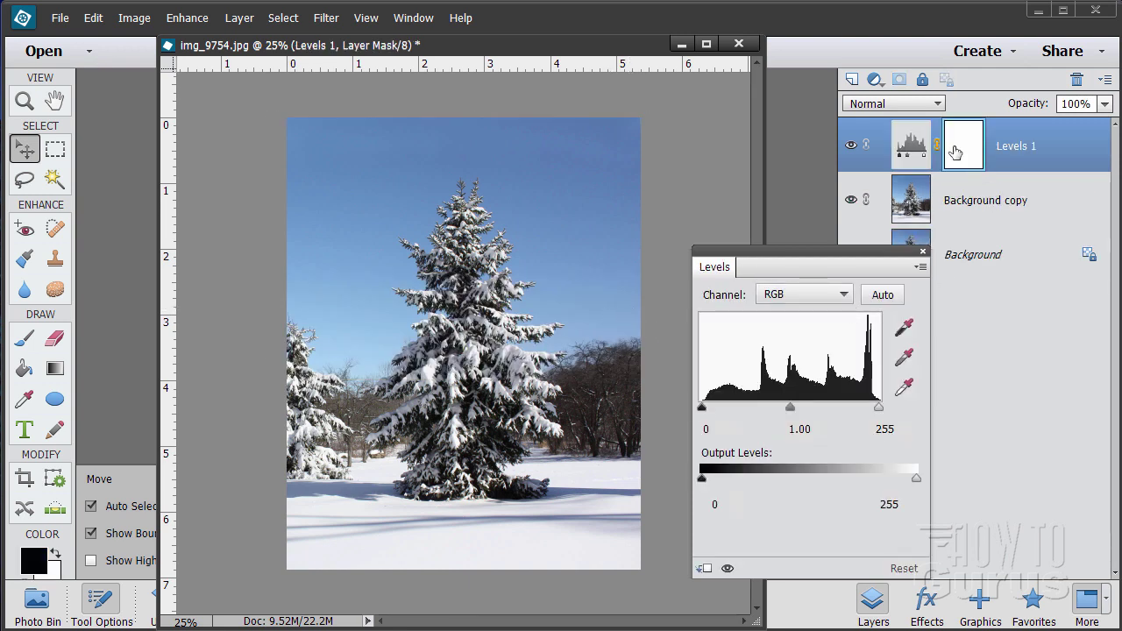
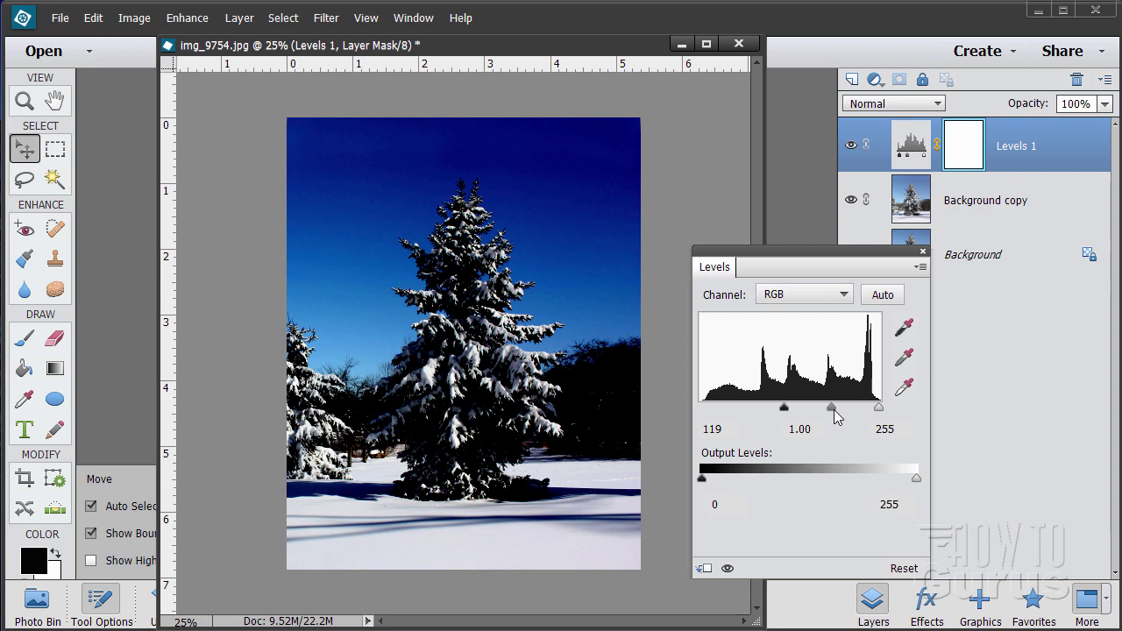
Darken the photo into a night scene with the Levels adjustment, setting input levels to 146, 1.14 and 232 and output levels to 0–255
drag(834, 416, 864, 410)
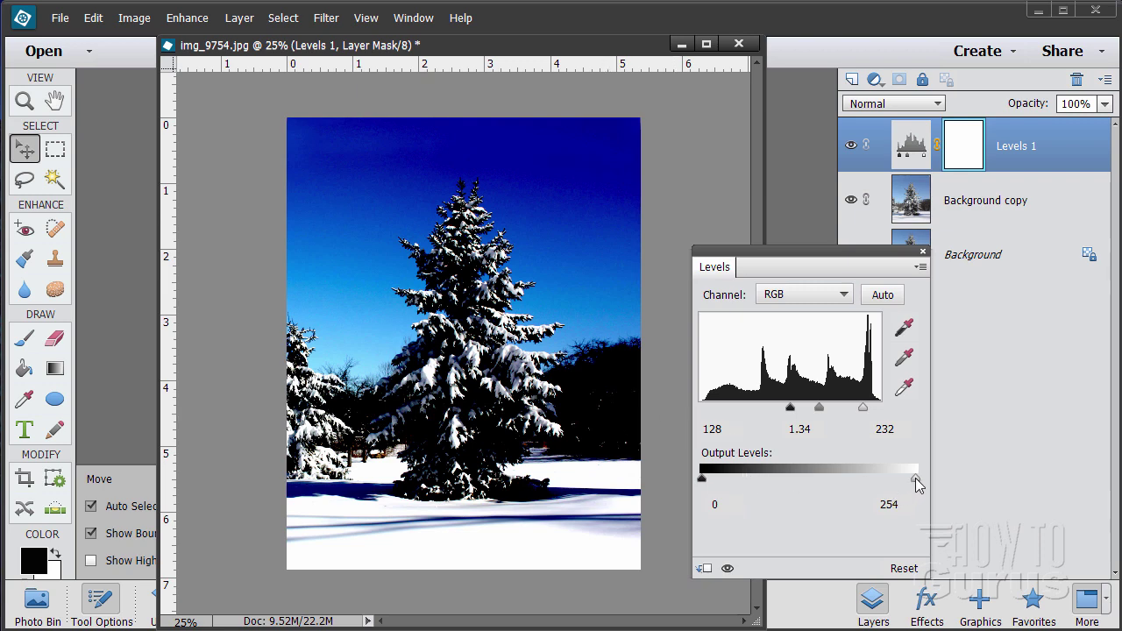
drag(915, 482, 942, 478)
mouse_move(704, 481)
mouse_down()
mouse_move(752, 476)
mouse_move(701, 478)
mouse_up()
drag(793, 412, 805, 412)
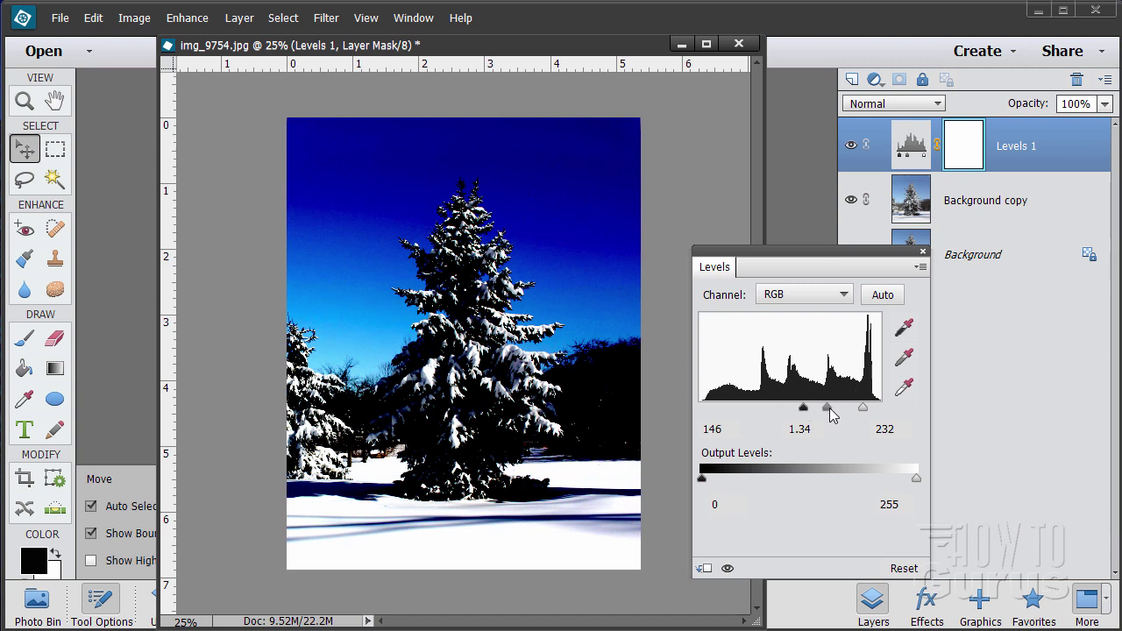
drag(832, 412, 834, 412)
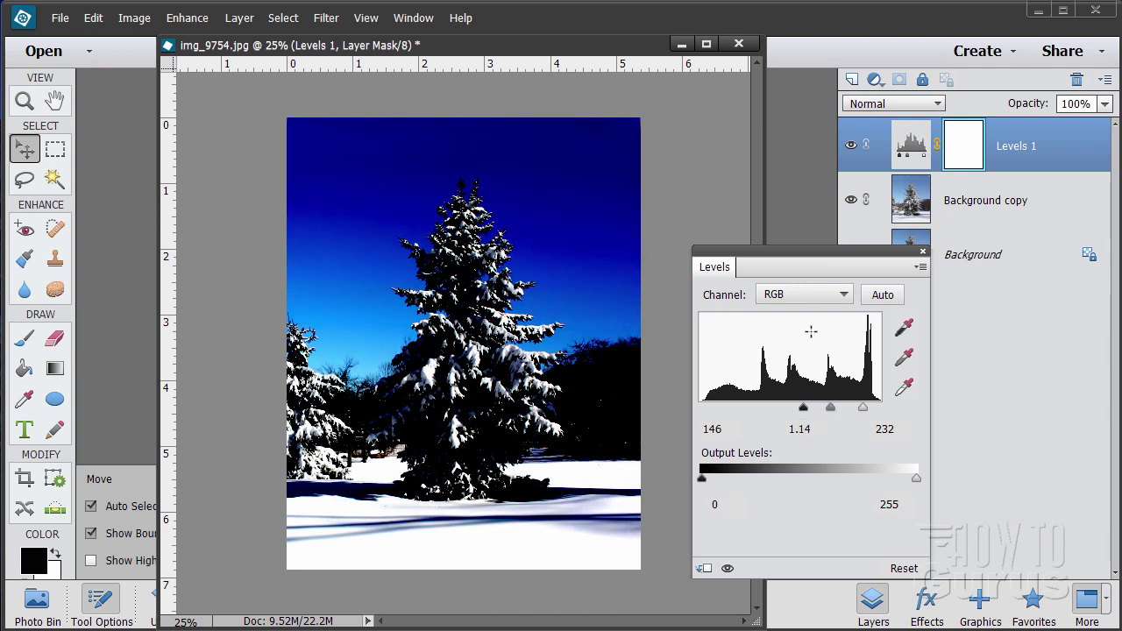
click(922, 252)
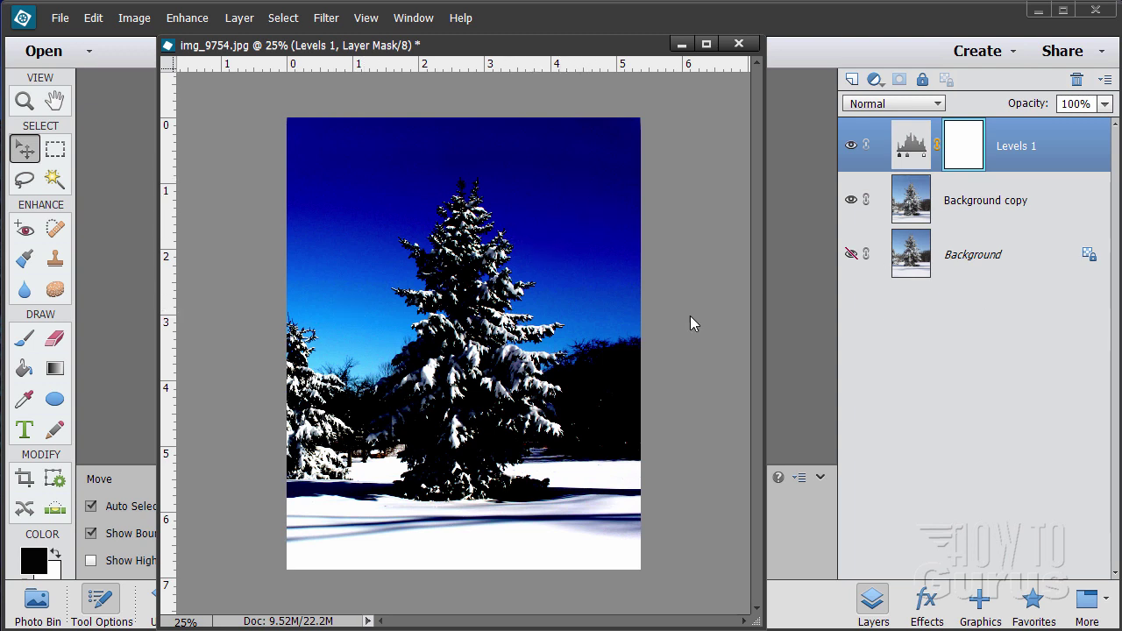
Add a new empty layer above the Levels adjustment and make white the foreground color with black as background
click(851, 79)
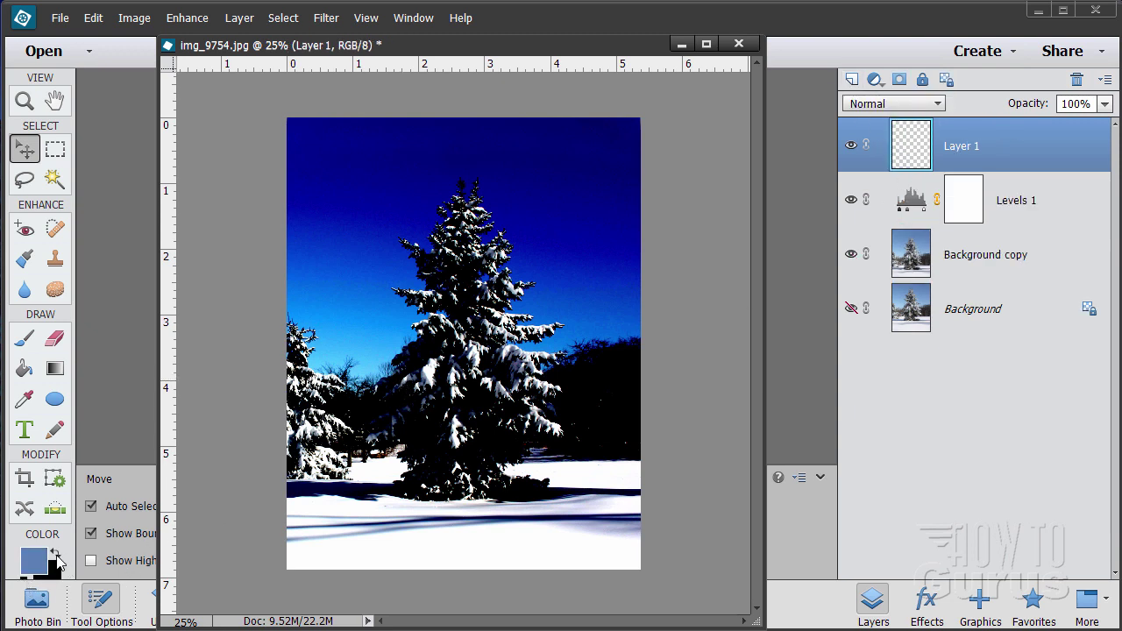
key(d)
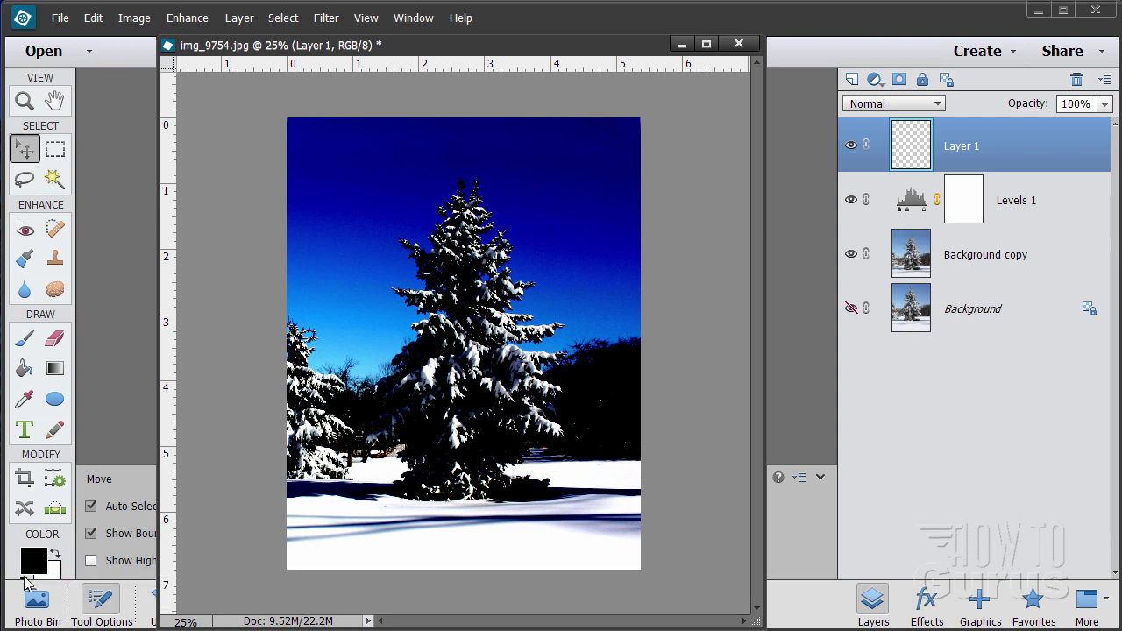
click(55, 555)
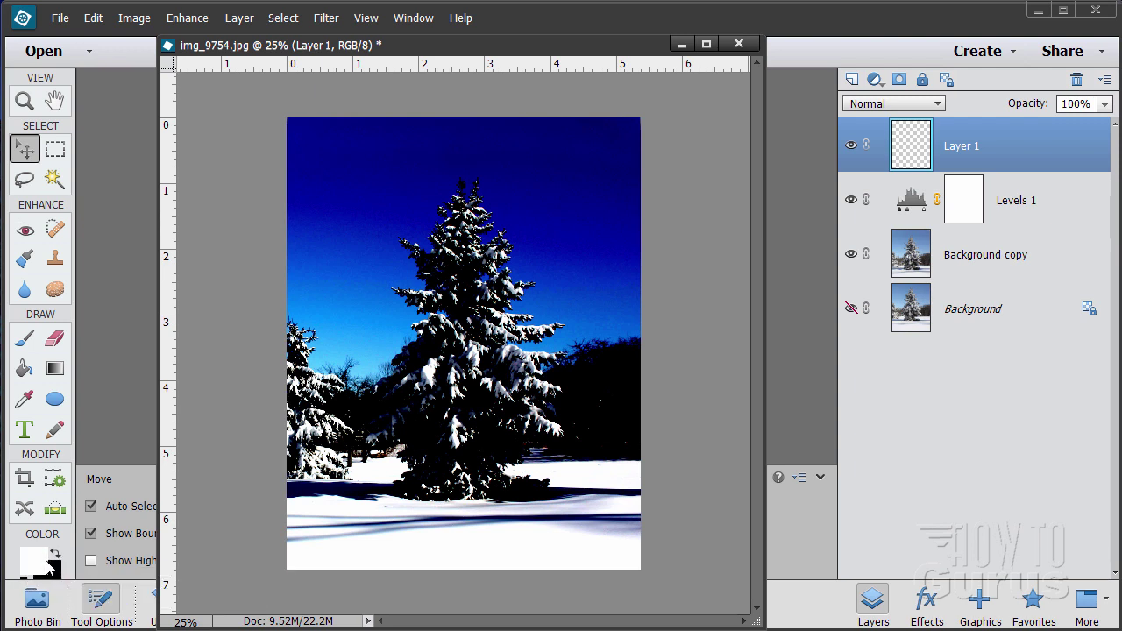
Set the background color to light cyan, hex 85e3fb
click(54, 570)
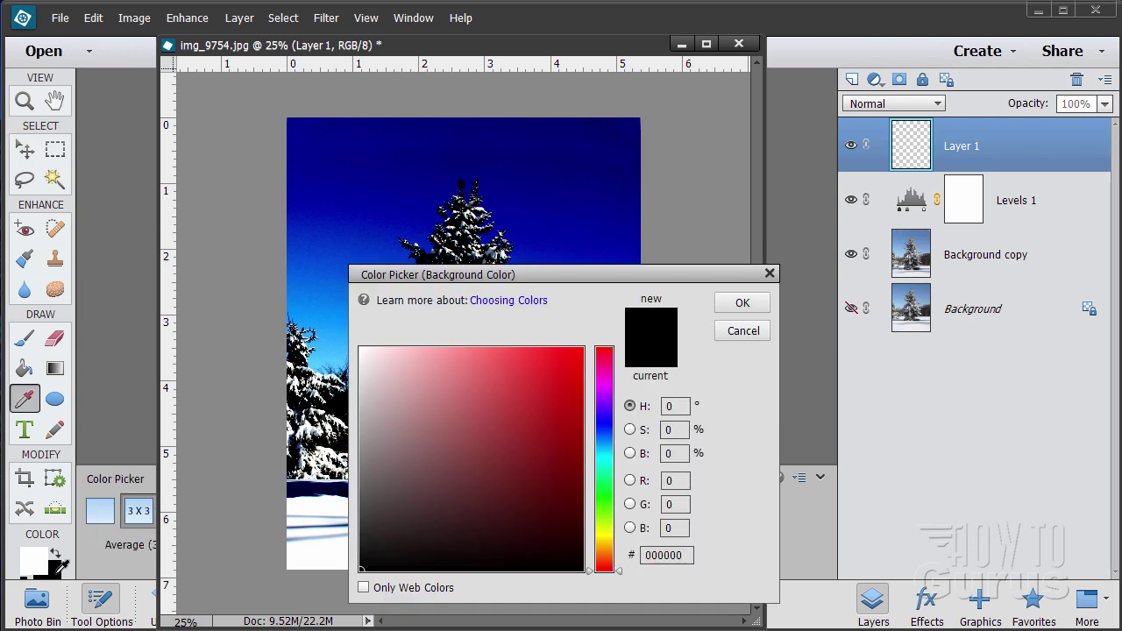
click(602, 458)
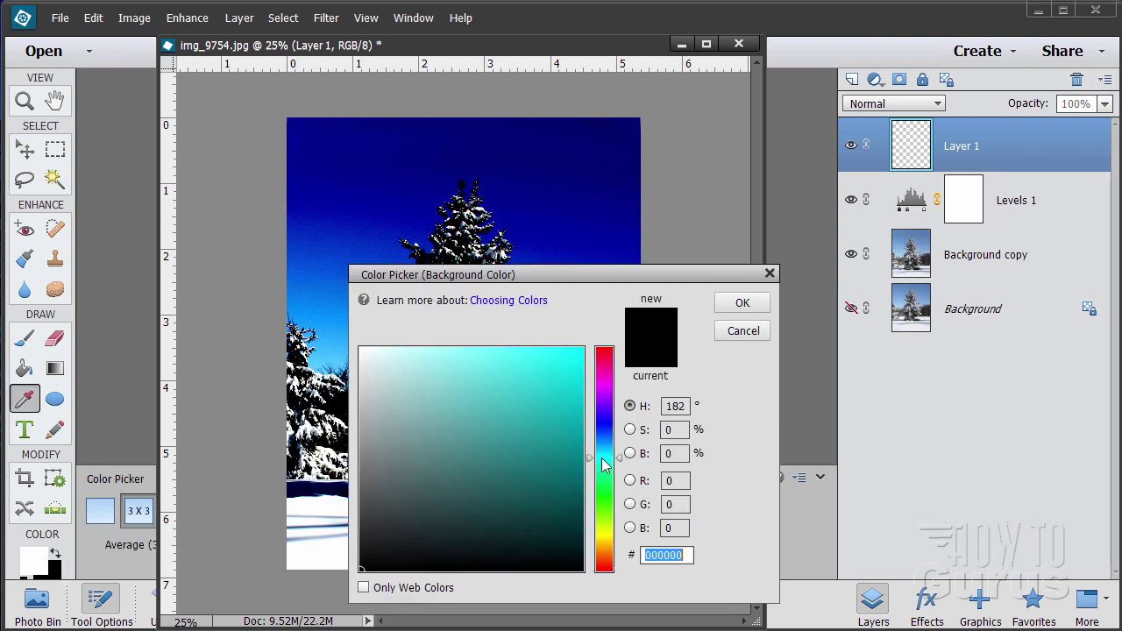
drag(615, 461, 616, 454)
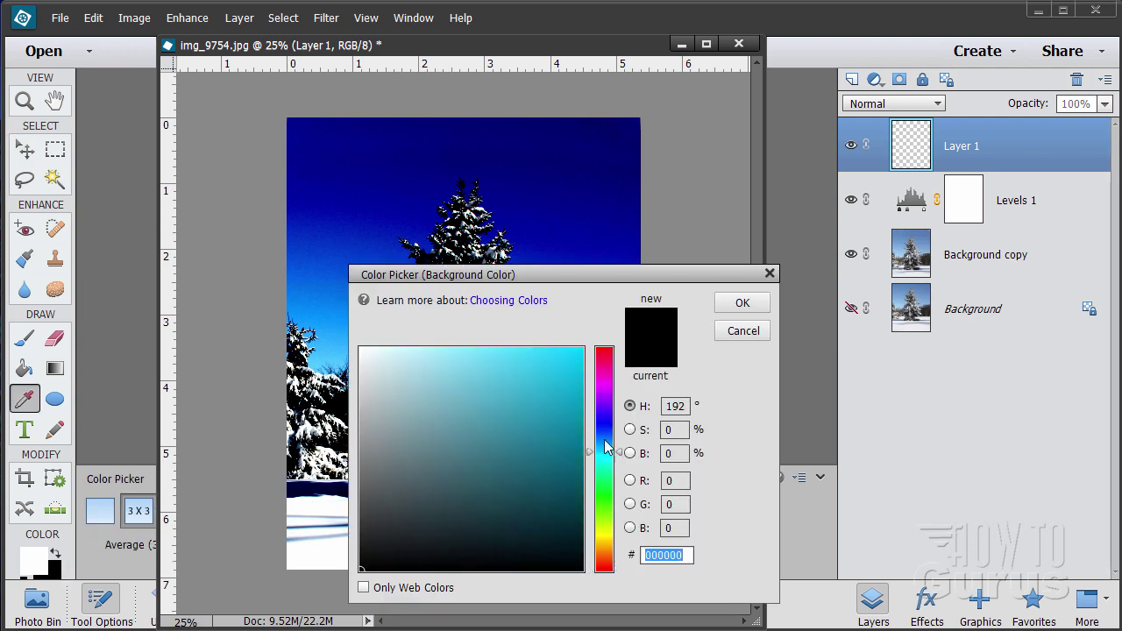
drag(531, 355, 466, 351)
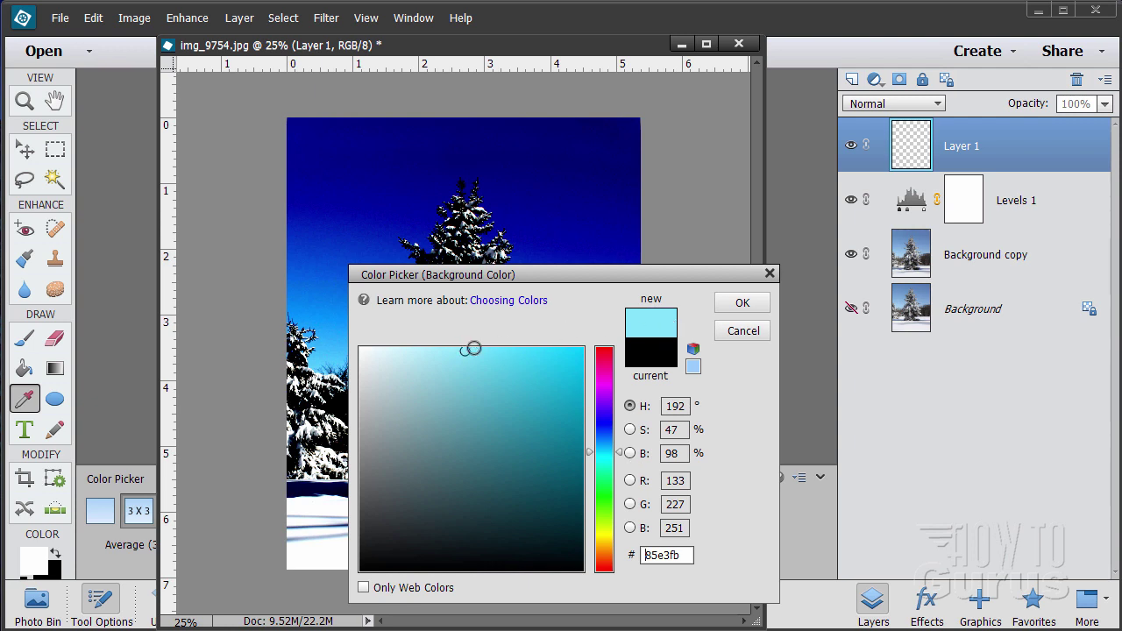
click(732, 304)
key(v)
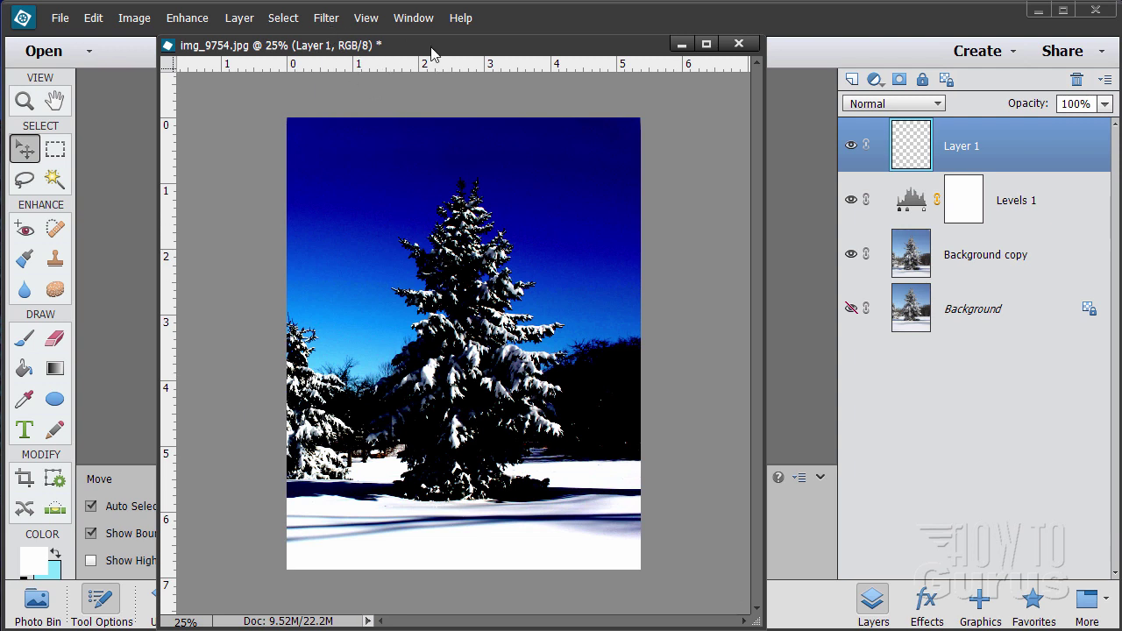
Choose the 50 px thin-rayed star brush from the Assorted Brushes set for the Brush tool
mouse_move(433, 49)
mouse_down()
mouse_move(662, 60)
mouse_move(785, 51)
mouse_move(781, 43)
mouse_up()
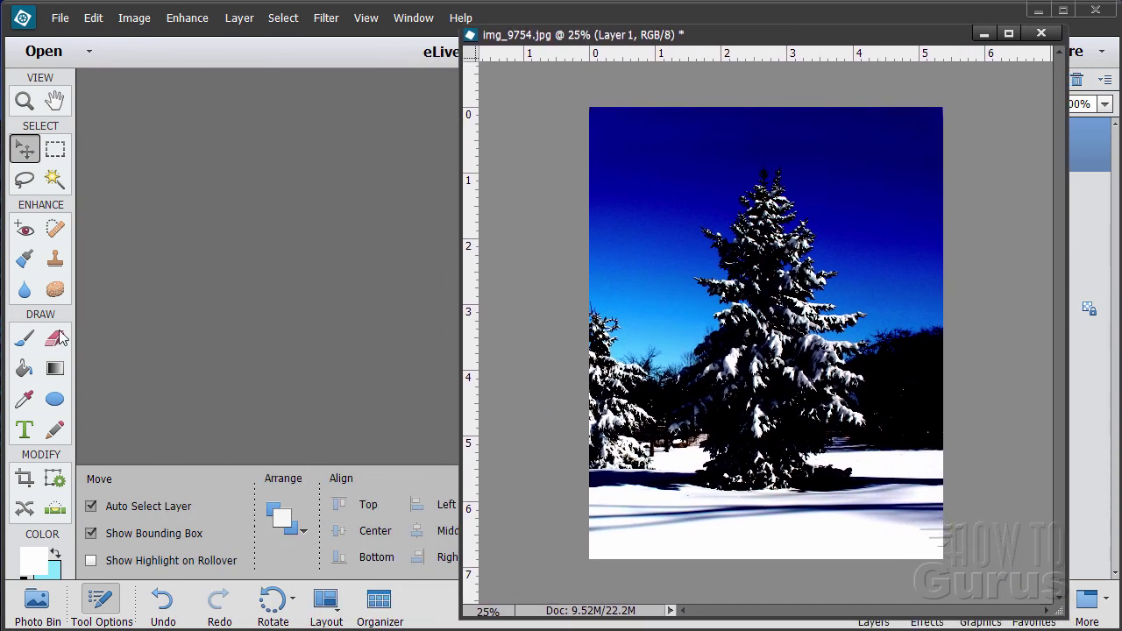
click(26, 340)
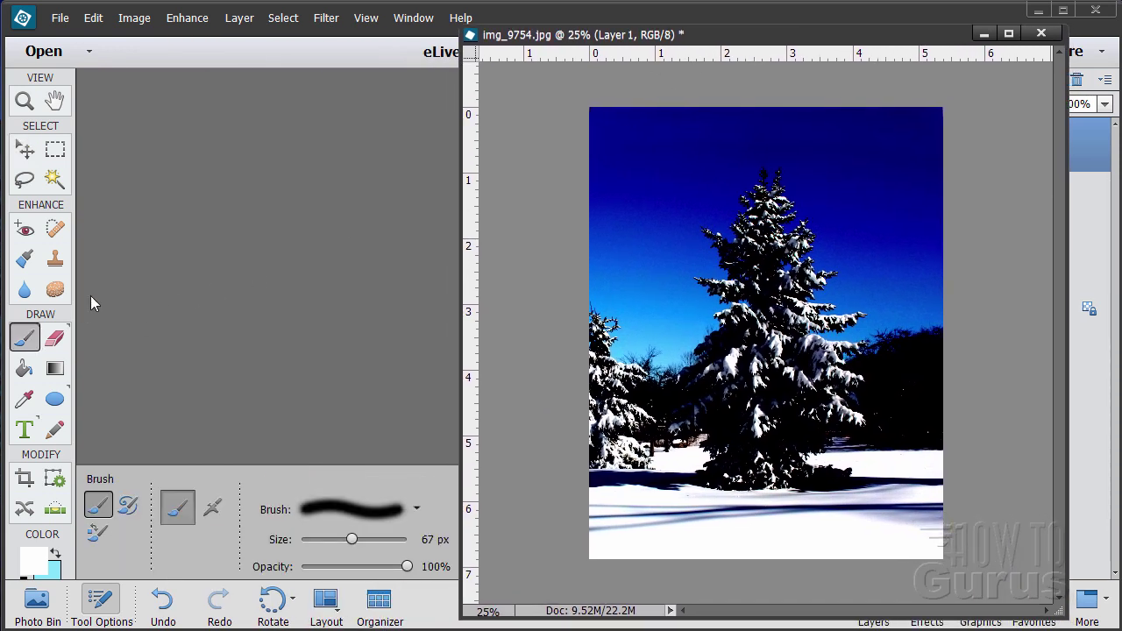
click(371, 512)
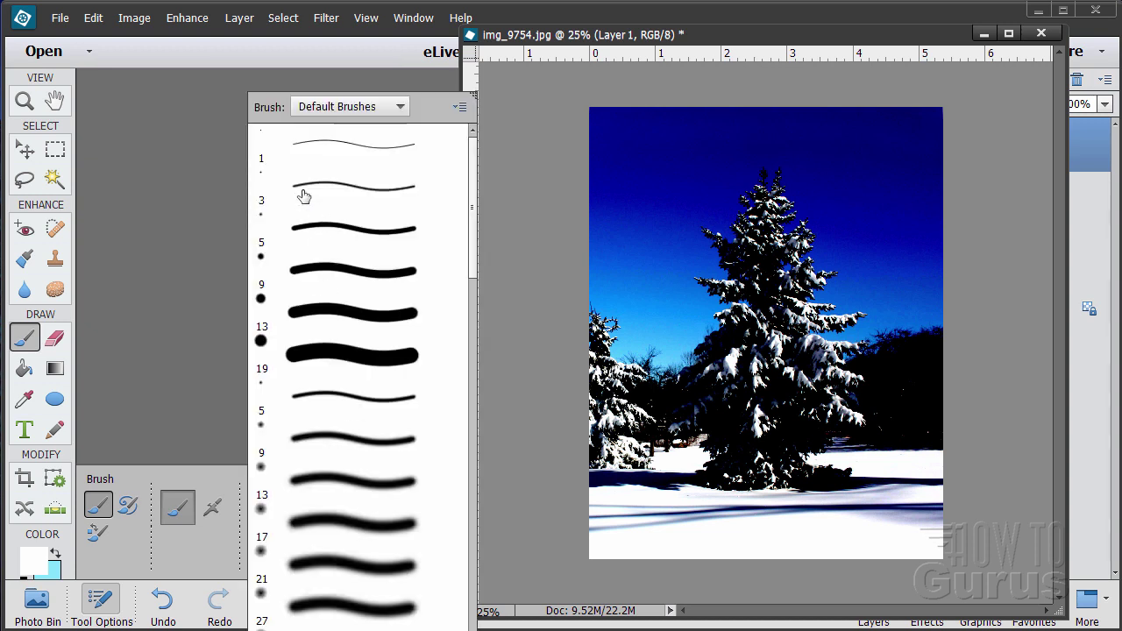
click(382, 109)
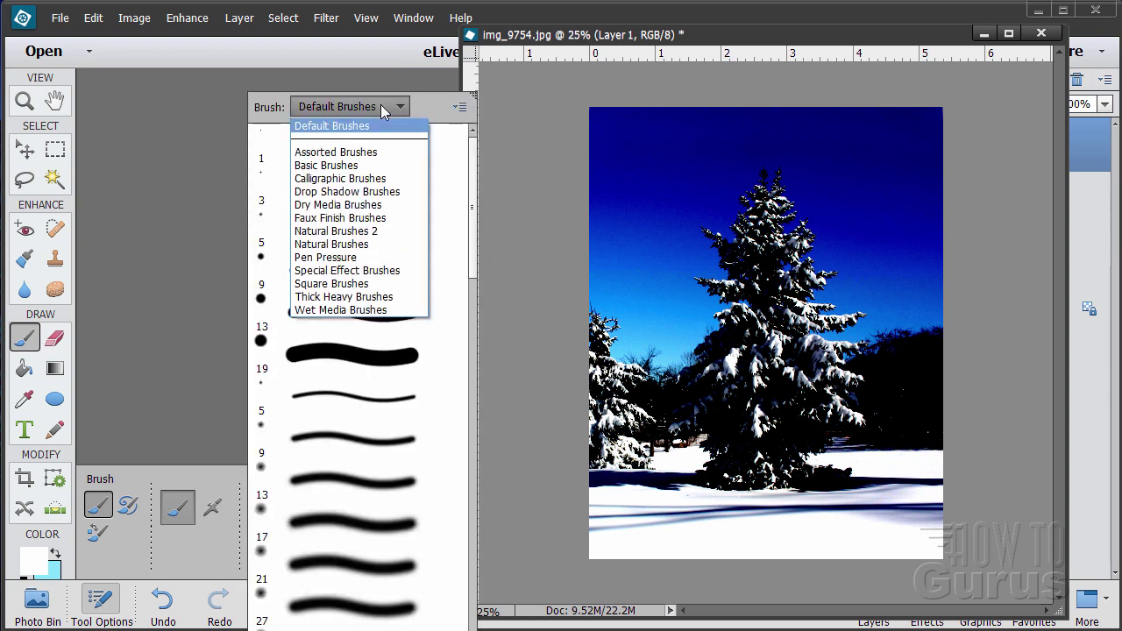
click(331, 152)
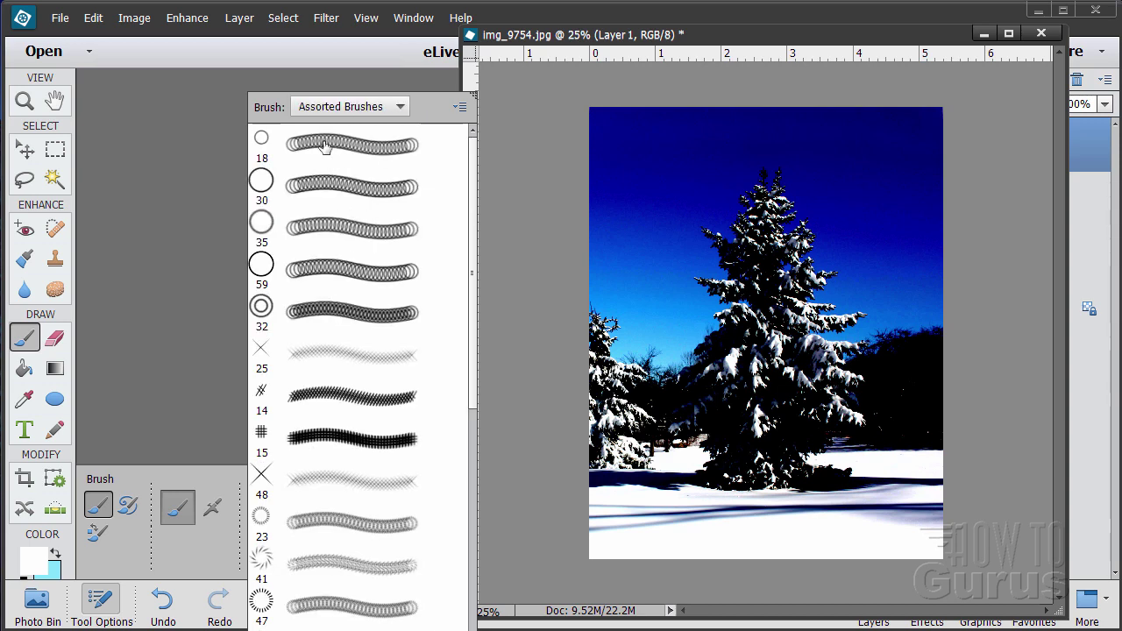
scroll(448, 270, down, 7)
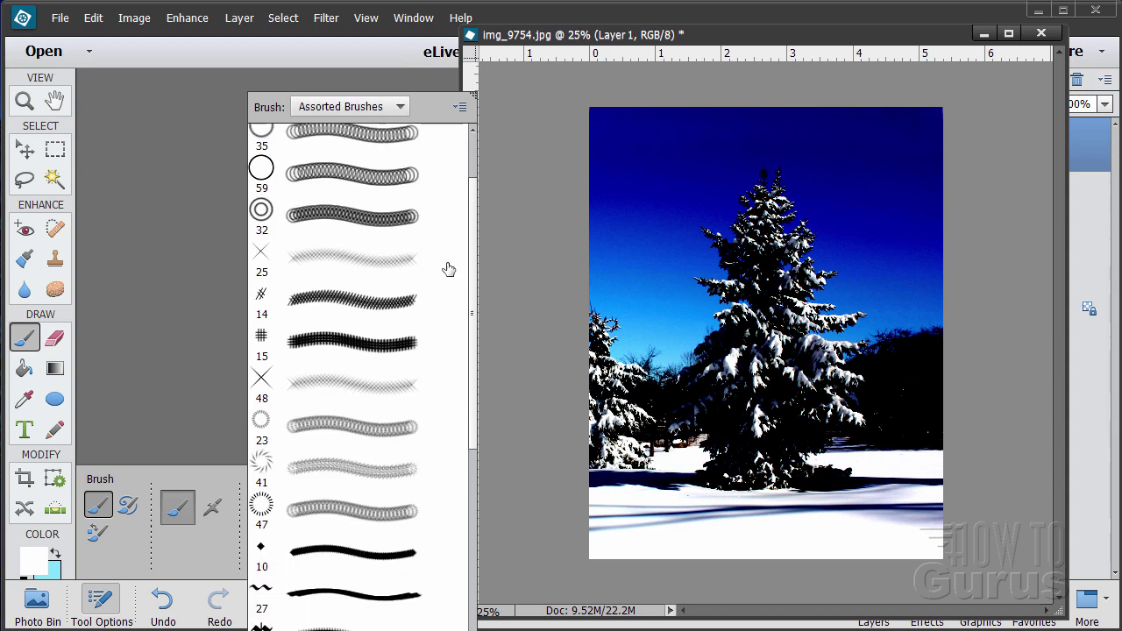
scroll(448, 269, down, 8)
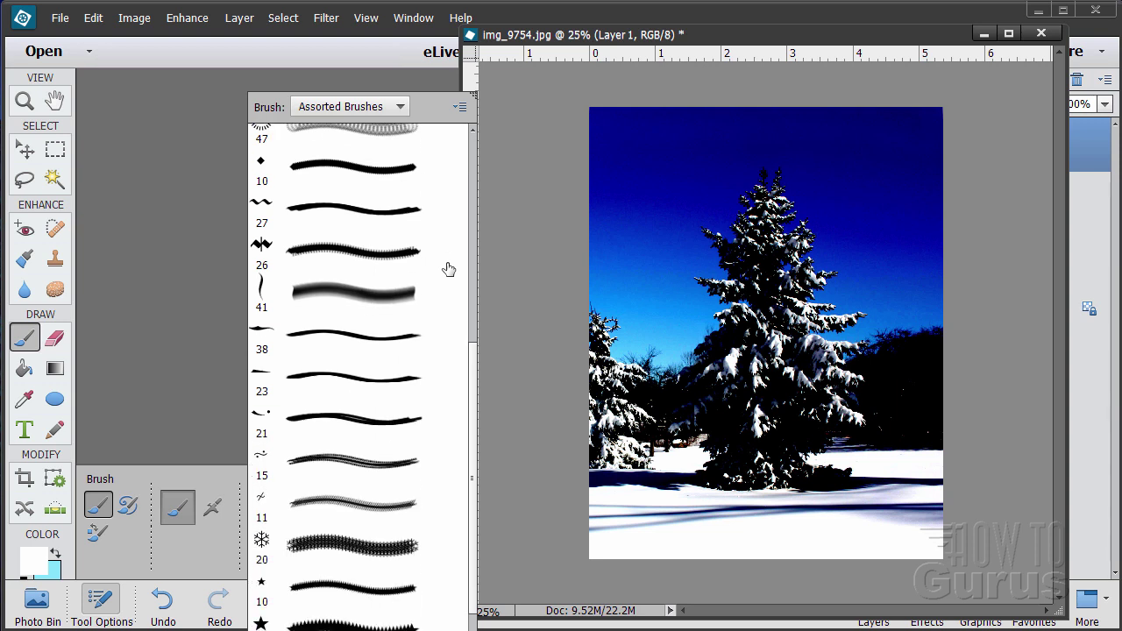
scroll(443, 276, down, 1)
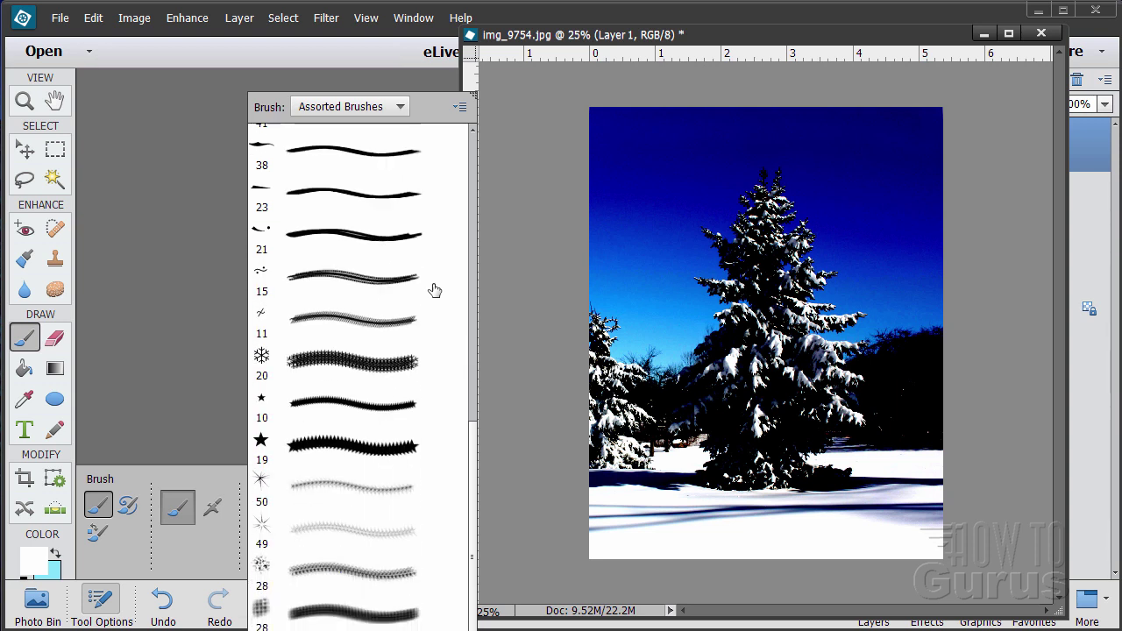
click(262, 487)
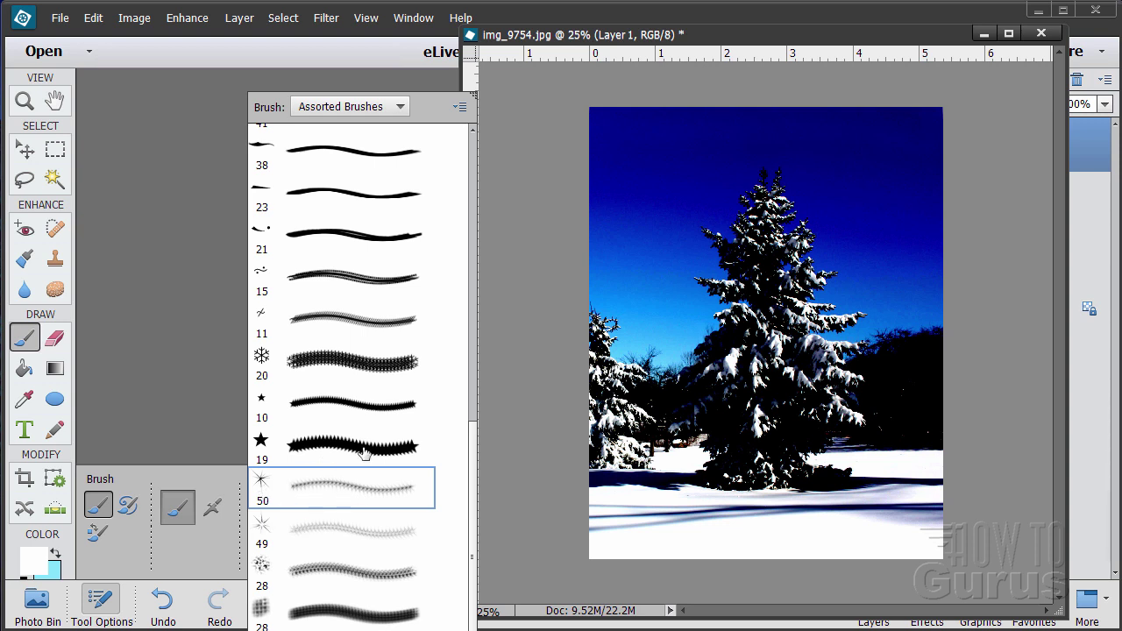
double_click(314, 489)
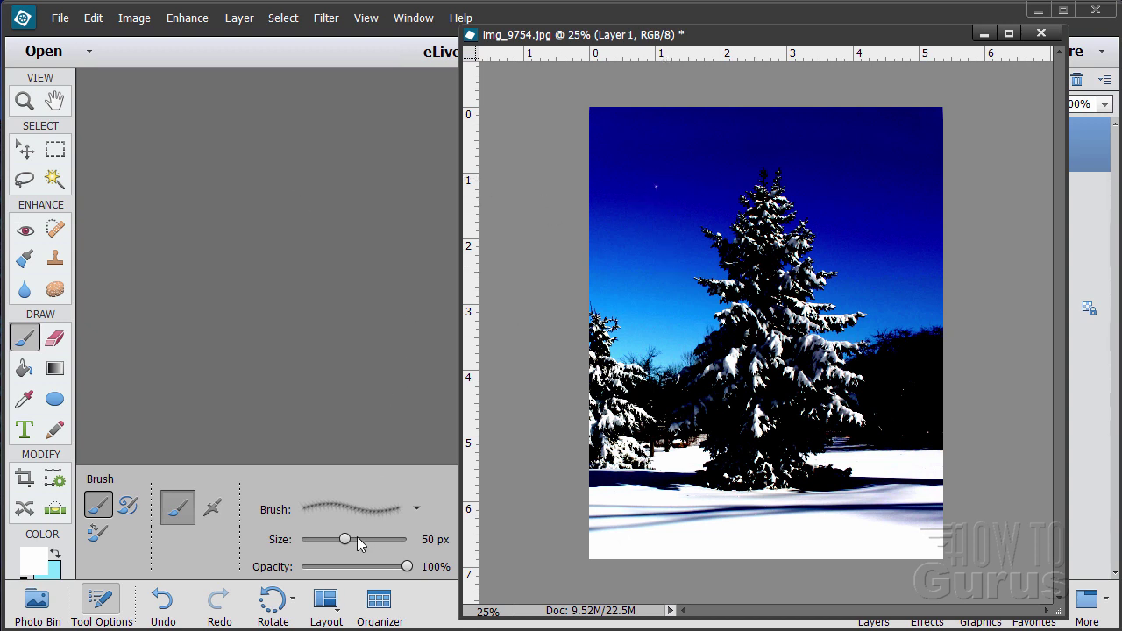
Enlarge the star brush to 75 px and set its scatter to 73% and spacing to 169%
drag(344, 541, 356, 547)
drag(756, 37, 182, 76)
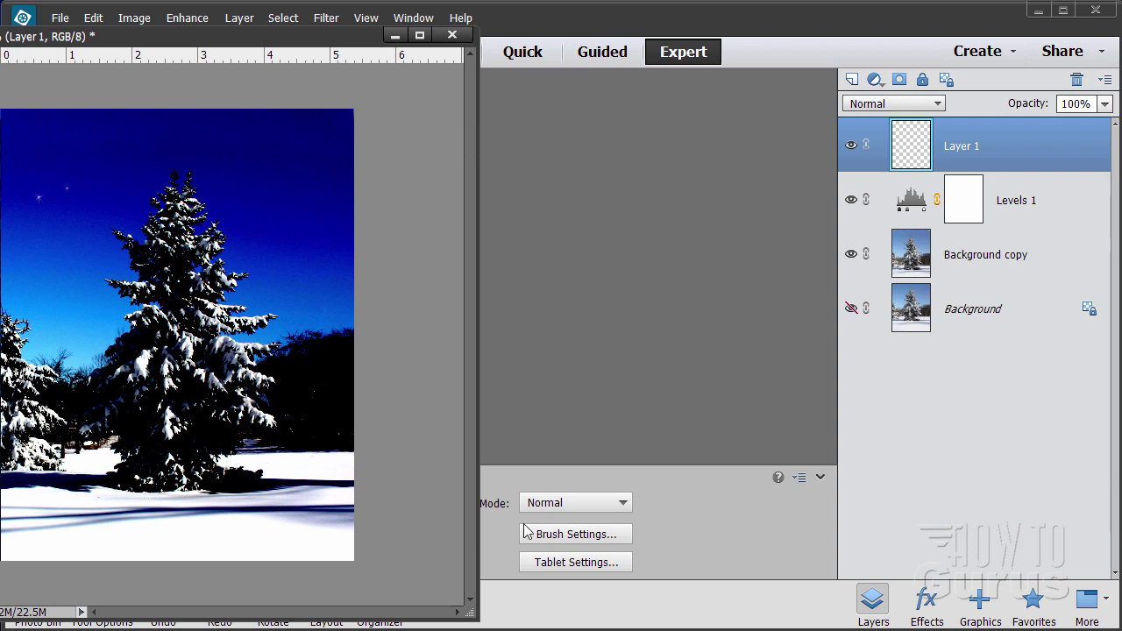
click(567, 535)
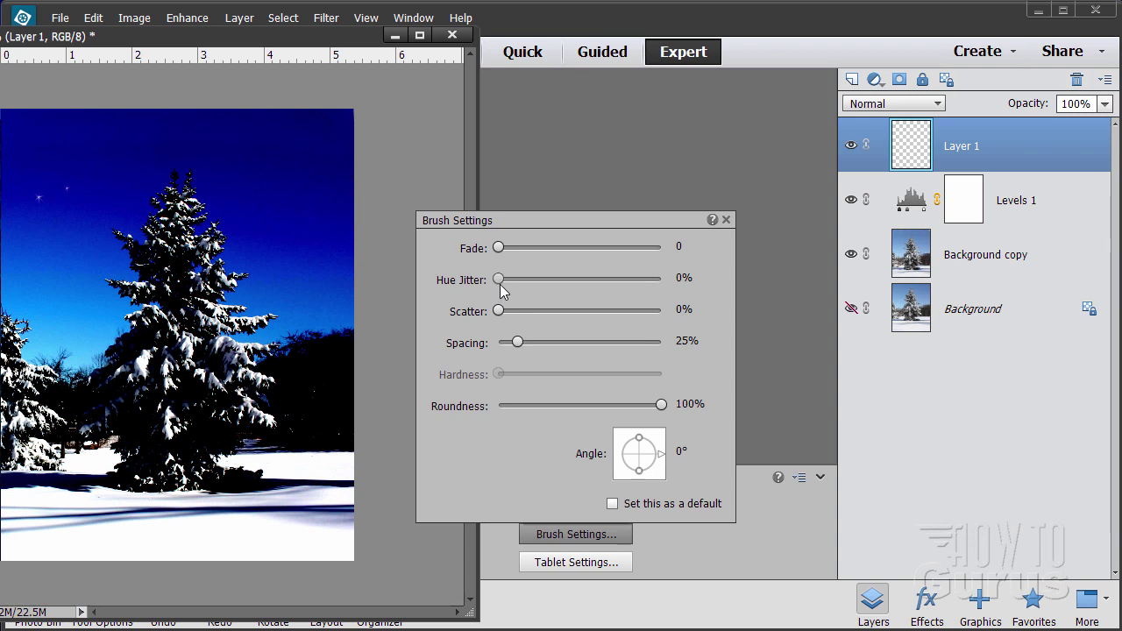
drag(499, 310, 507, 314)
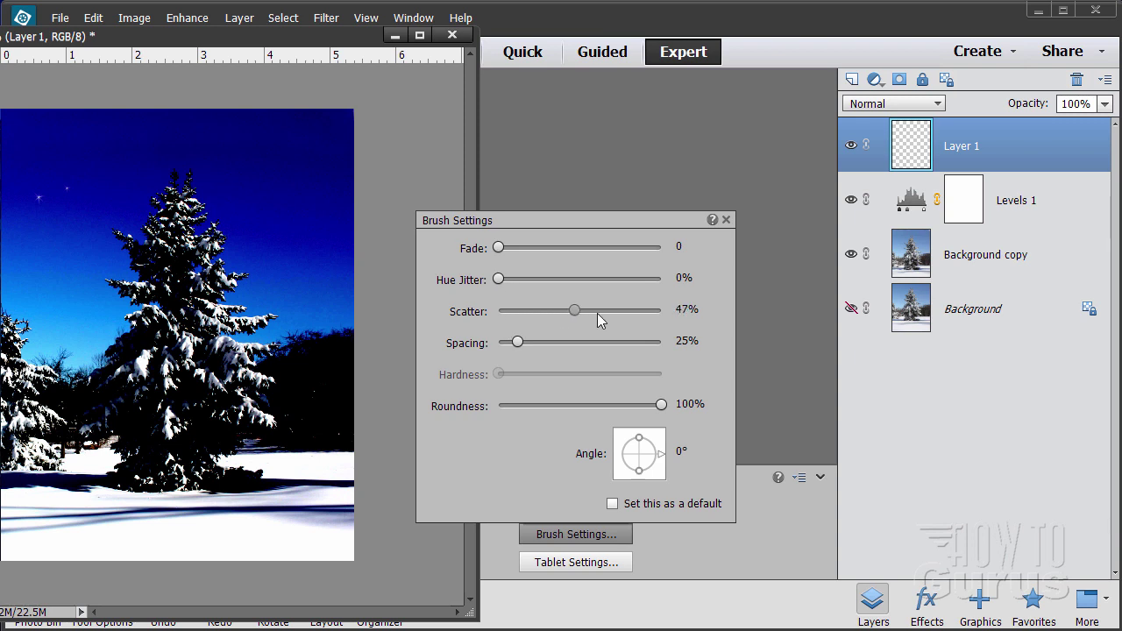
drag(618, 313, 619, 313)
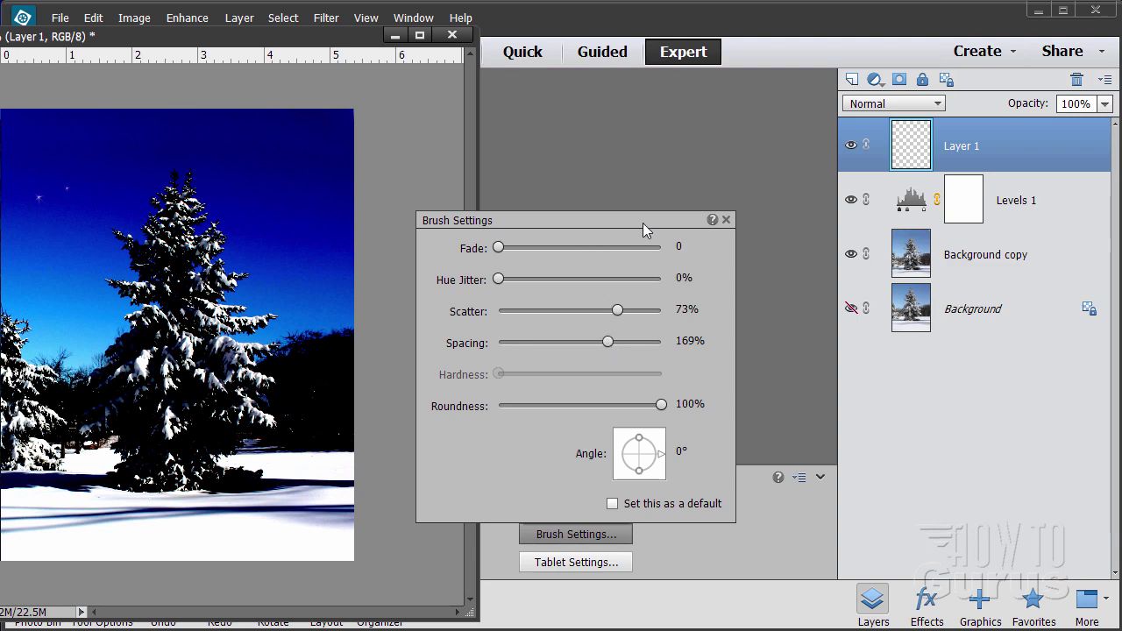
click(726, 220)
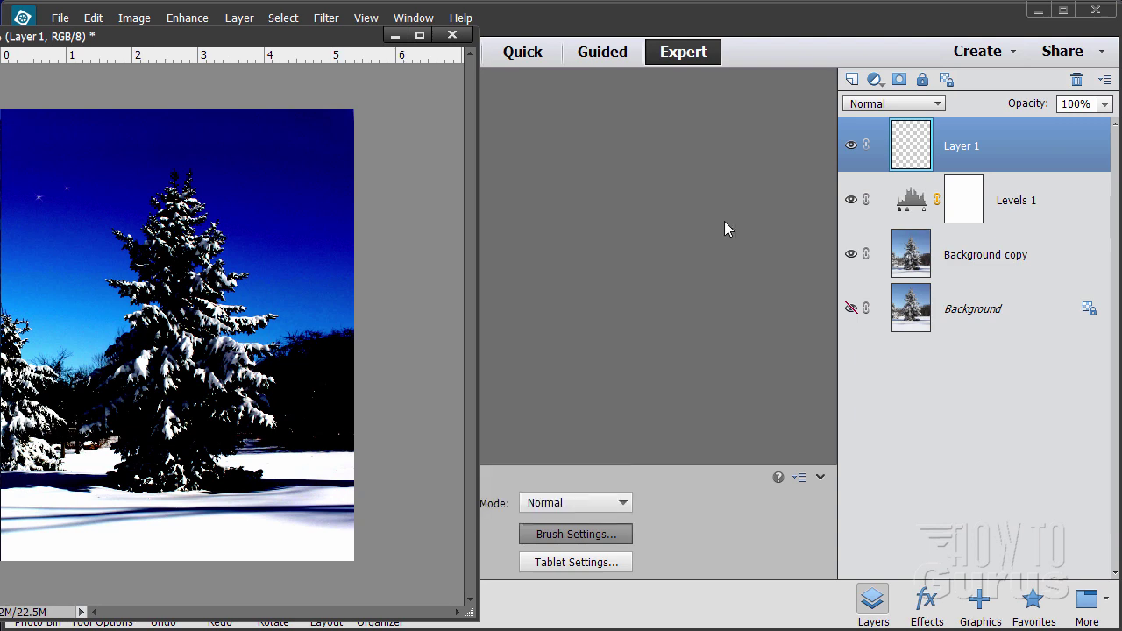
Paint scattered white stars across the sky on both sides of the tree, on the empty top layer
drag(289, 44, 956, 41)
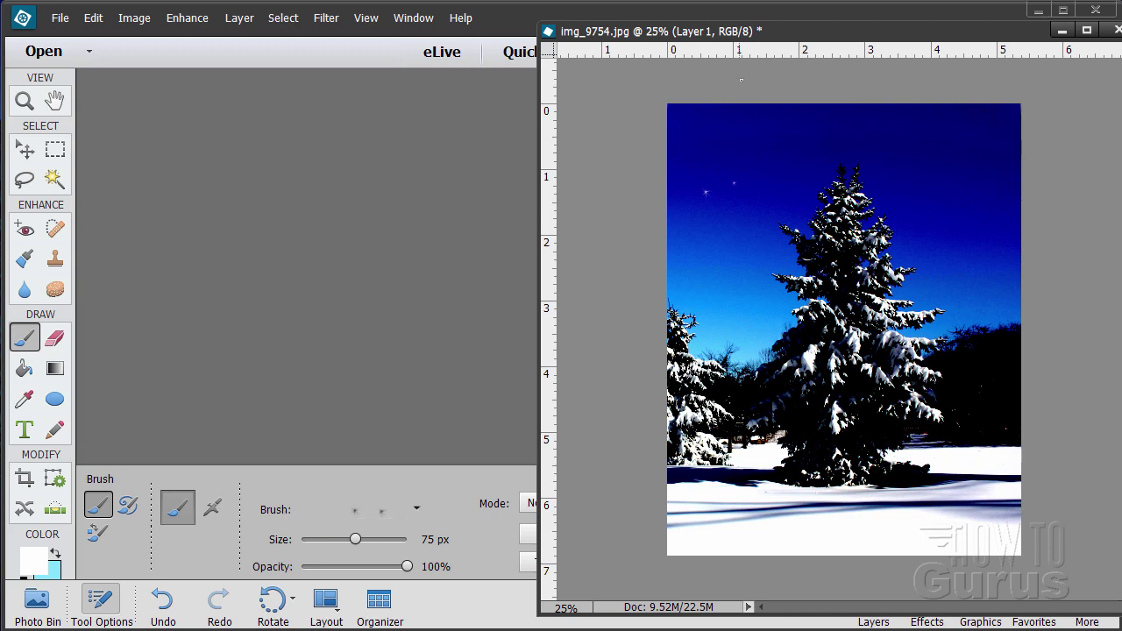
drag(770, 33, 322, 45)
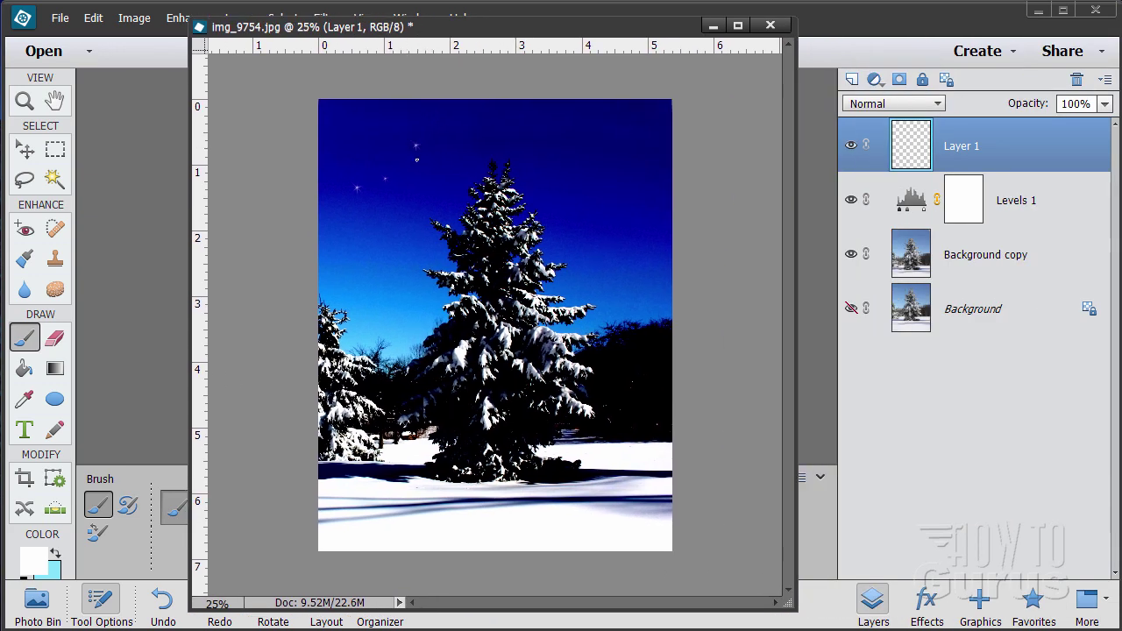
click(404, 170)
click(390, 222)
click(421, 138)
click(433, 138)
click(563, 143)
click(572, 156)
click(578, 178)
click(626, 170)
click(633, 209)
click(630, 227)
click(641, 233)
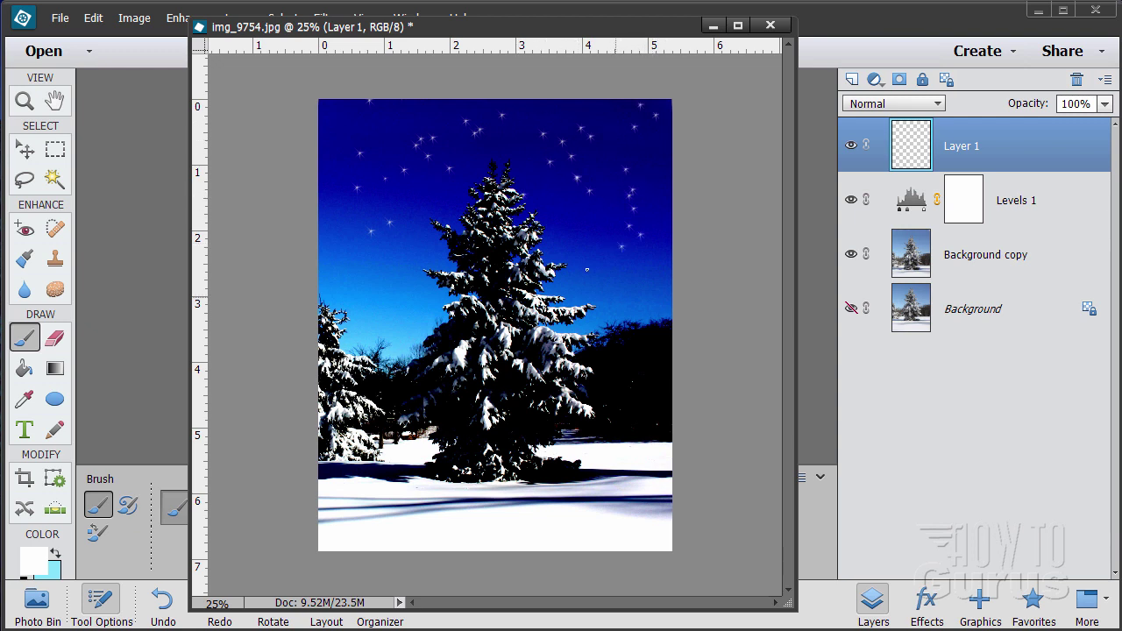
click(568, 239)
click(588, 260)
click(372, 213)
click(391, 218)
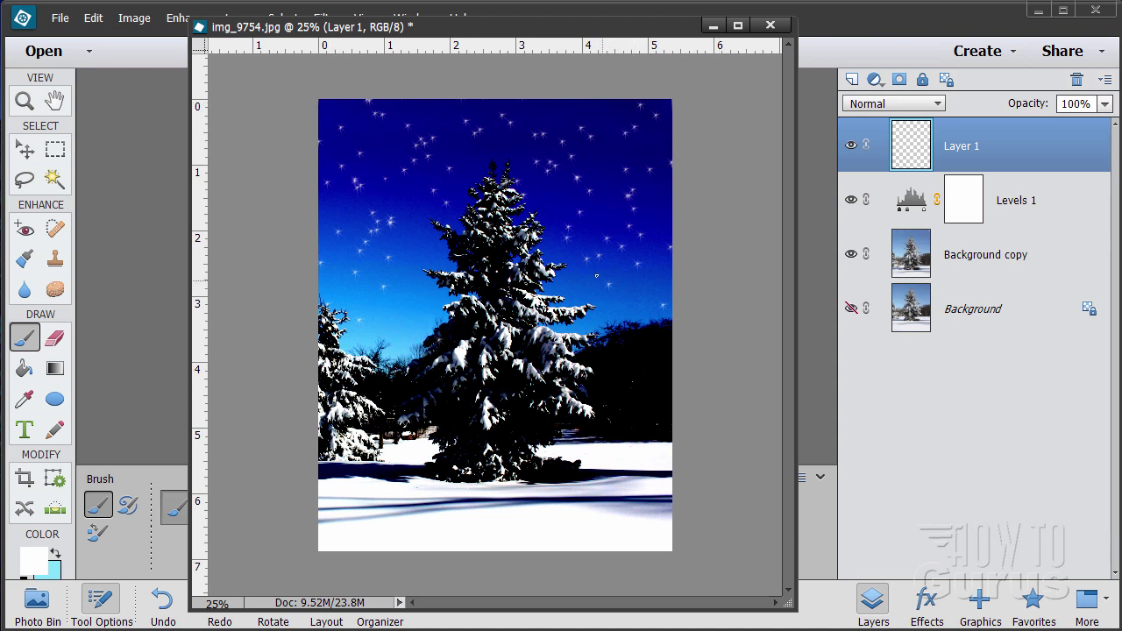
Reduce the star brush's scatter to 0% and its spacing to the minimum
drag(653, 26, 426, 31)
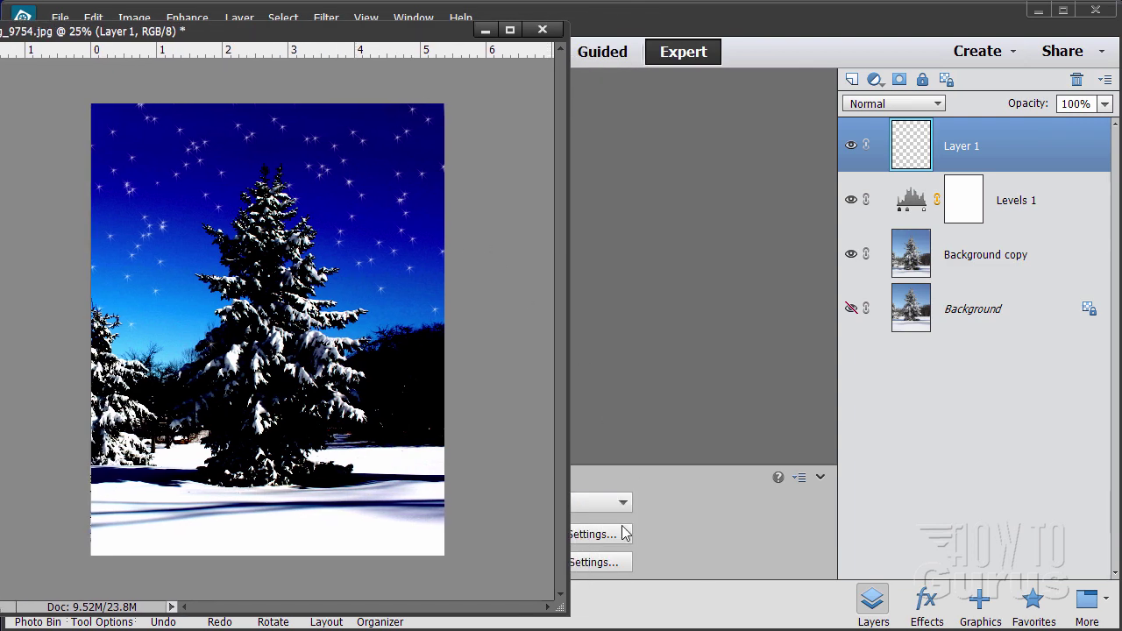
drag(425, 34, 345, 37)
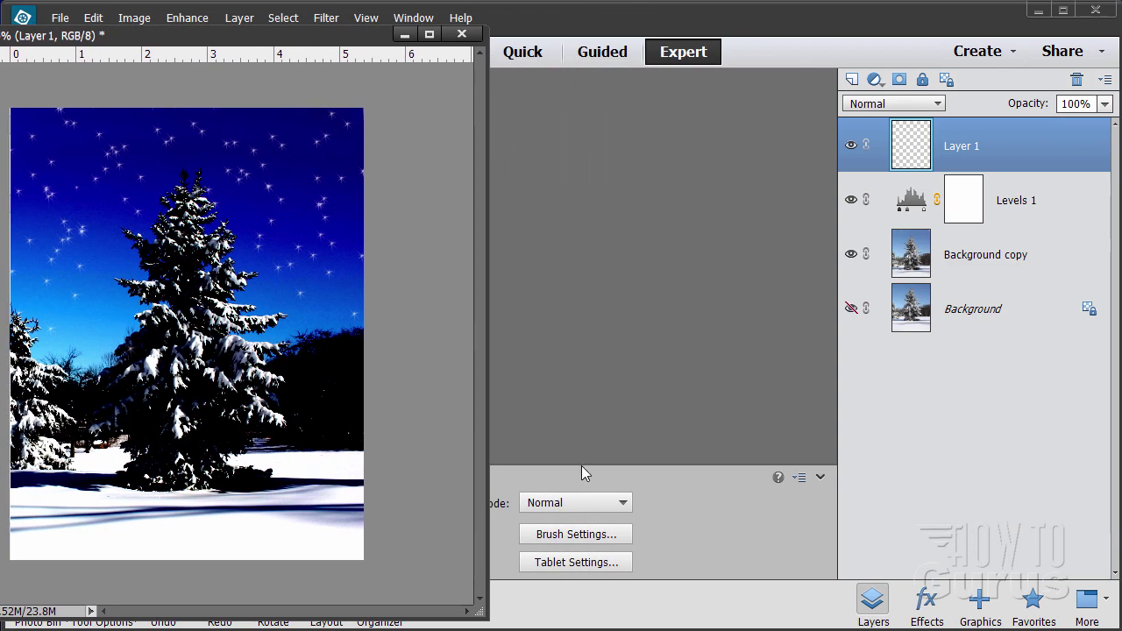
click(575, 534)
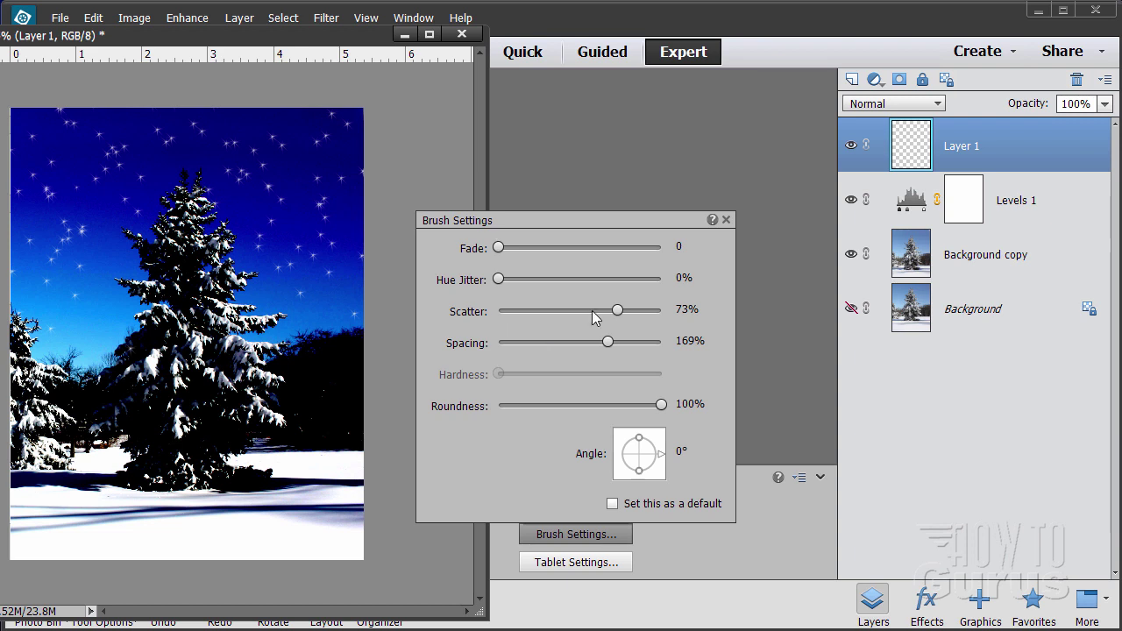
drag(618, 310, 471, 311)
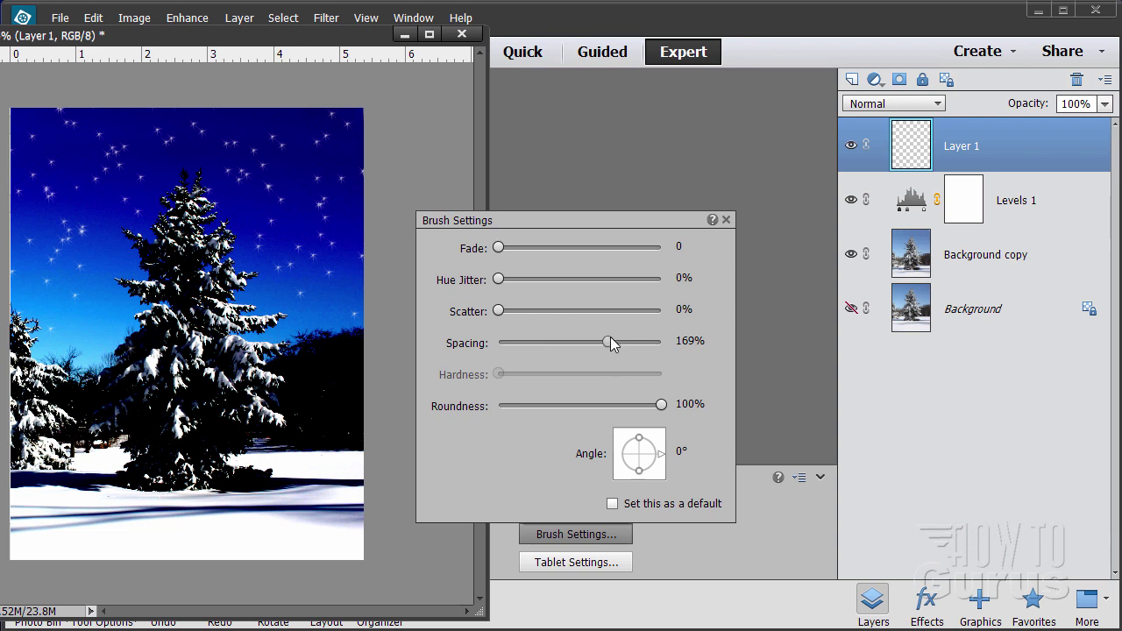
drag(611, 340, 476, 358)
click(726, 220)
Enlarge the star brush to 488 px
drag(272, 37, 944, 35)
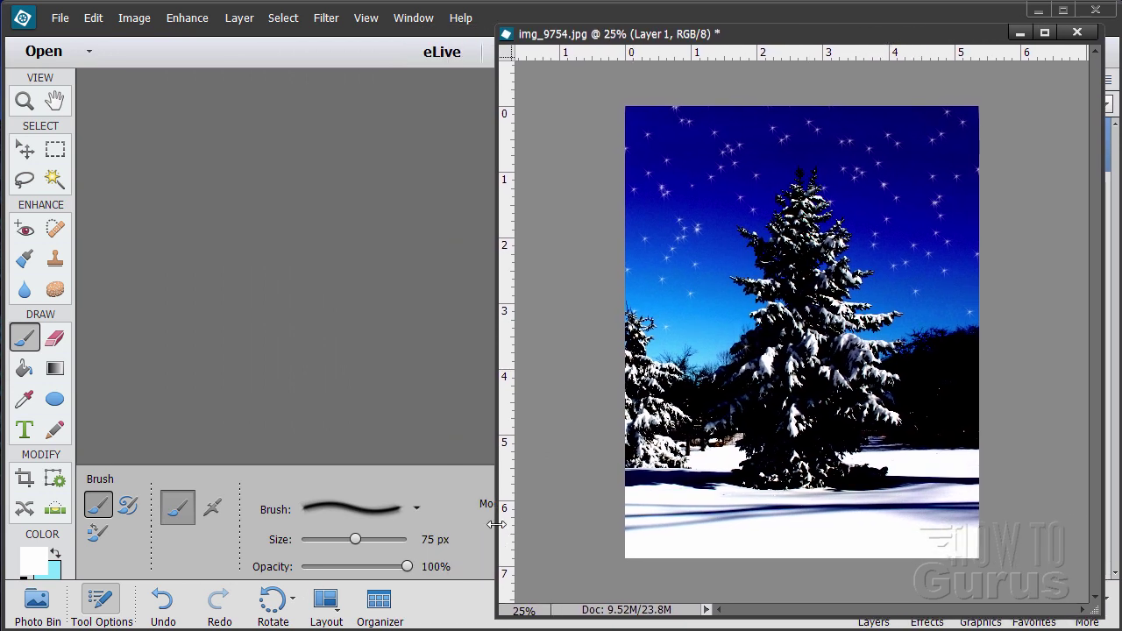
drag(355, 539, 378, 539)
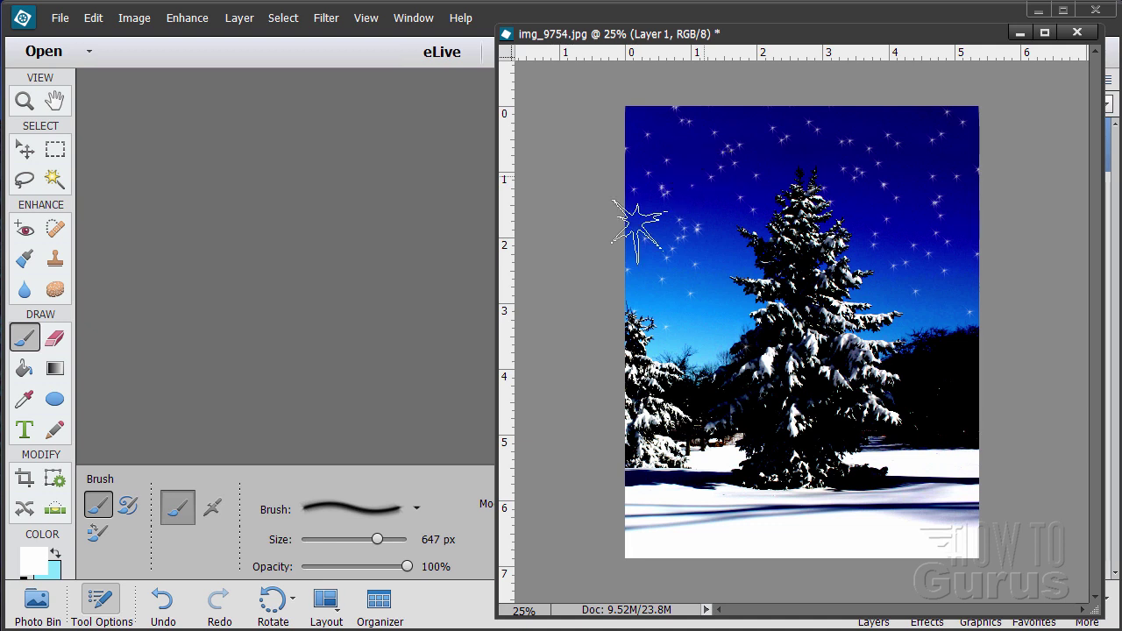
drag(378, 539, 374, 539)
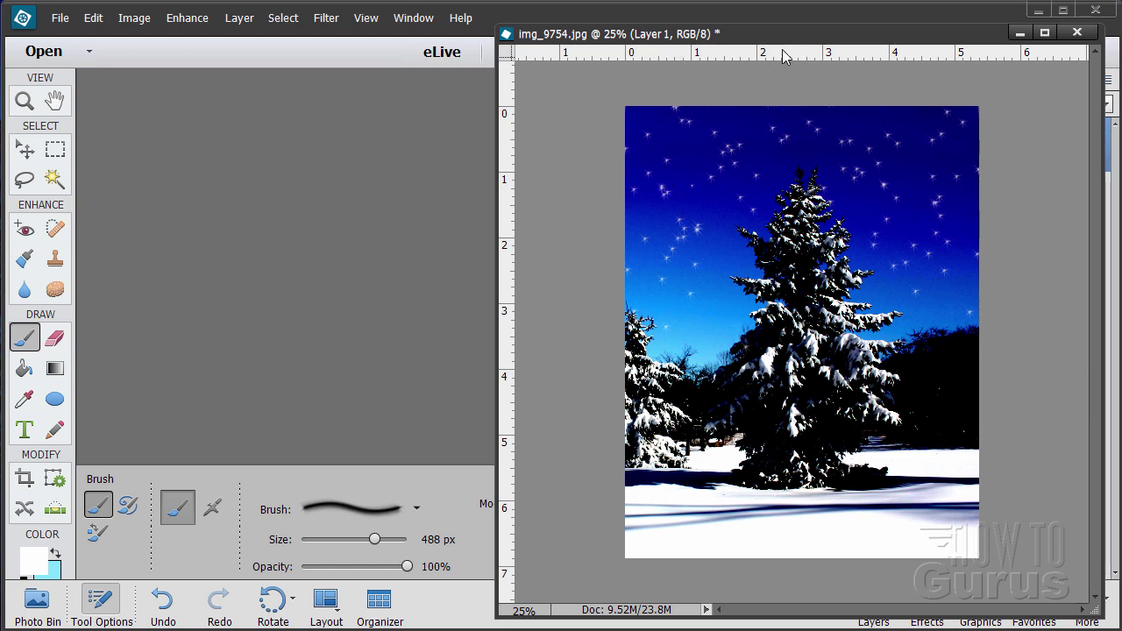
Add a new layer on top named "tree topper" and rename the painted star layer below it "stars"
drag(759, 35, 386, 43)
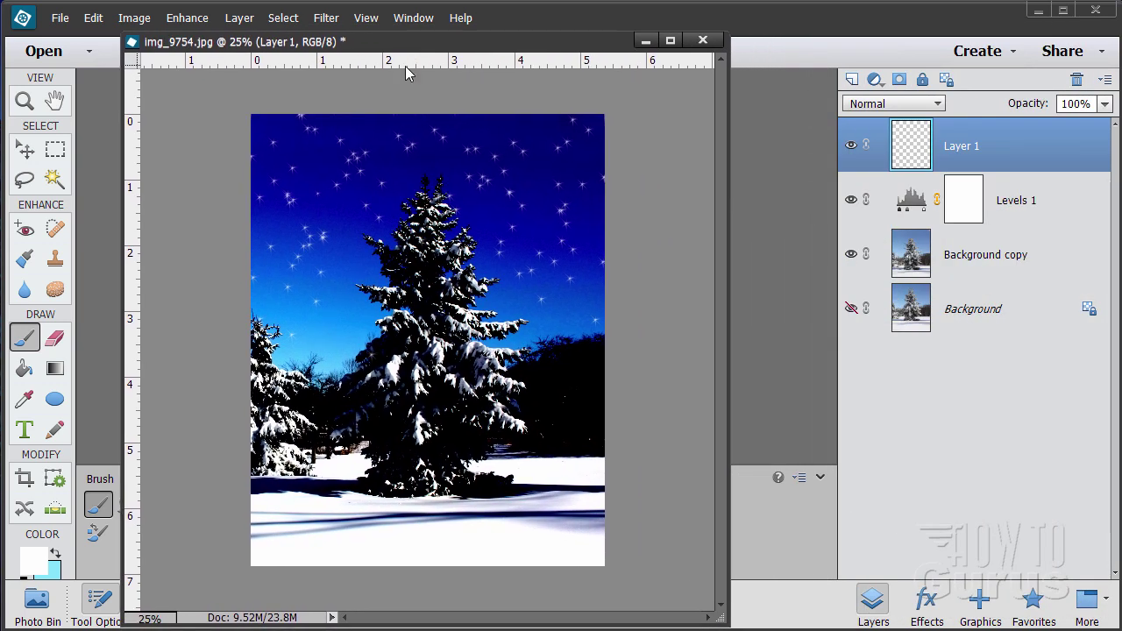
click(852, 79)
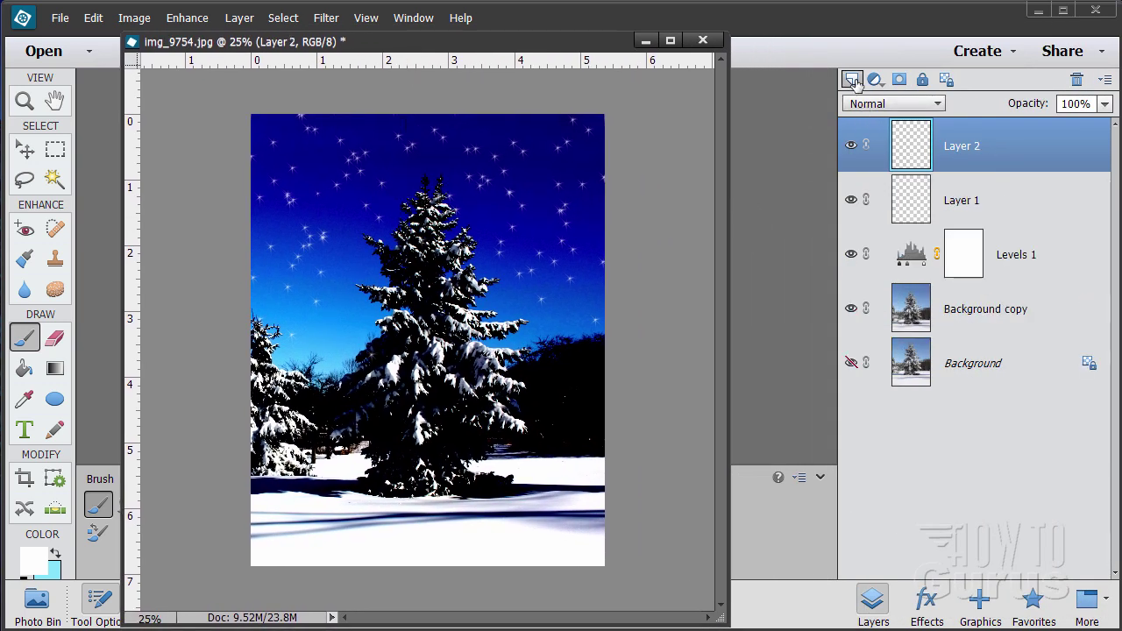
double_click(961, 202)
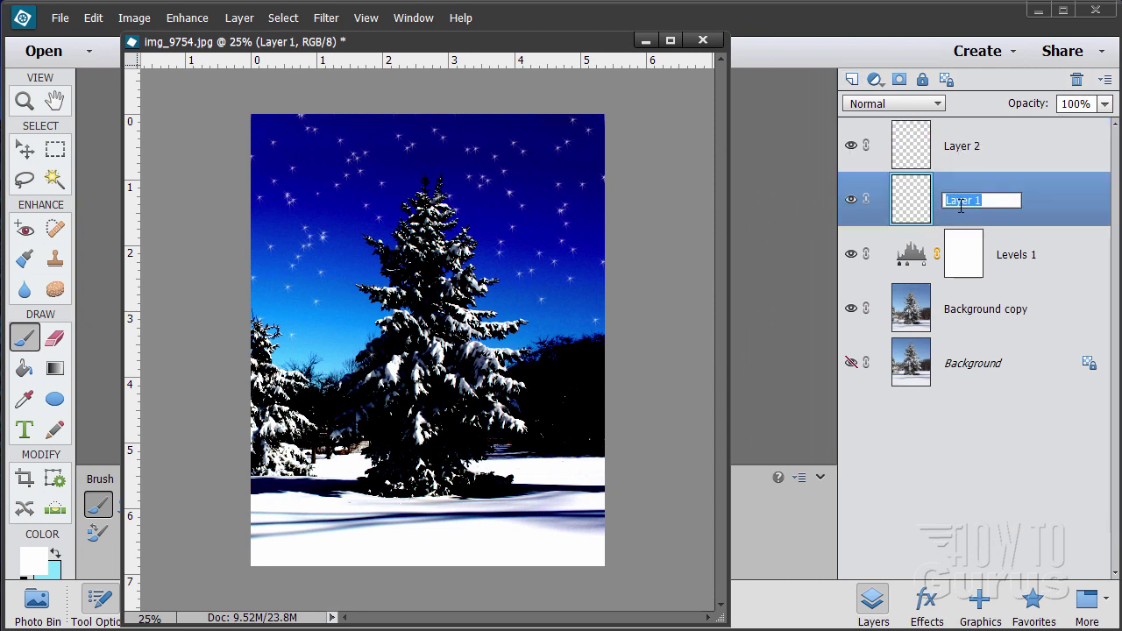
text(stars)
double_click(962, 146)
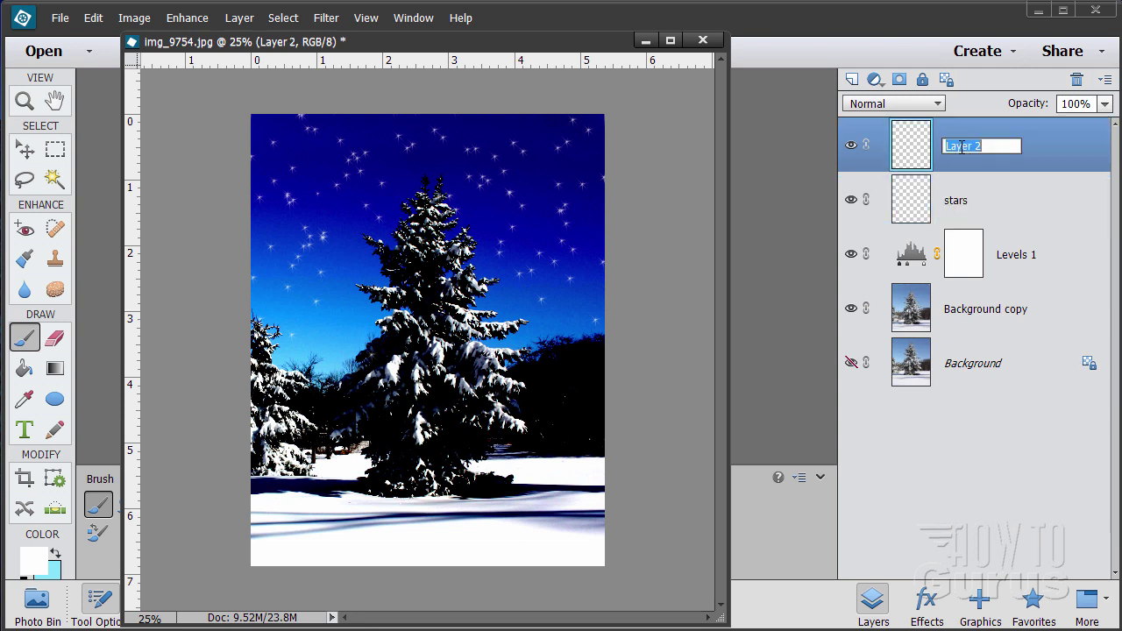
text(rree topper)
click(1043, 162)
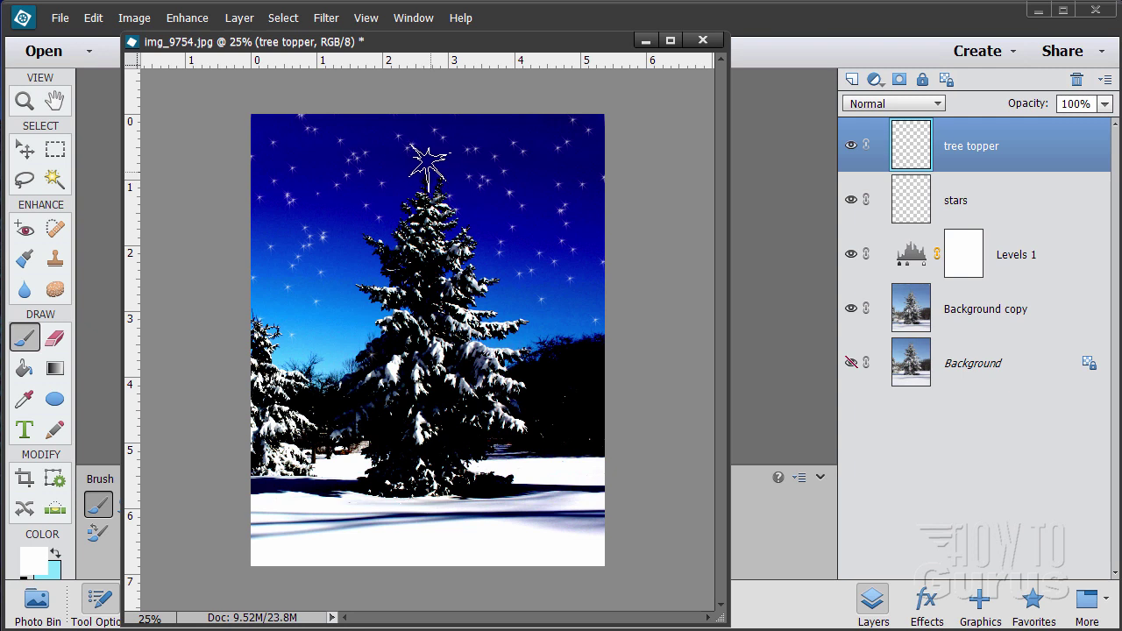
Stamp the large white star several times in one spot at the treetop on the tree topper layer to brighten it
click(427, 160)
click(427, 159)
click(428, 160)
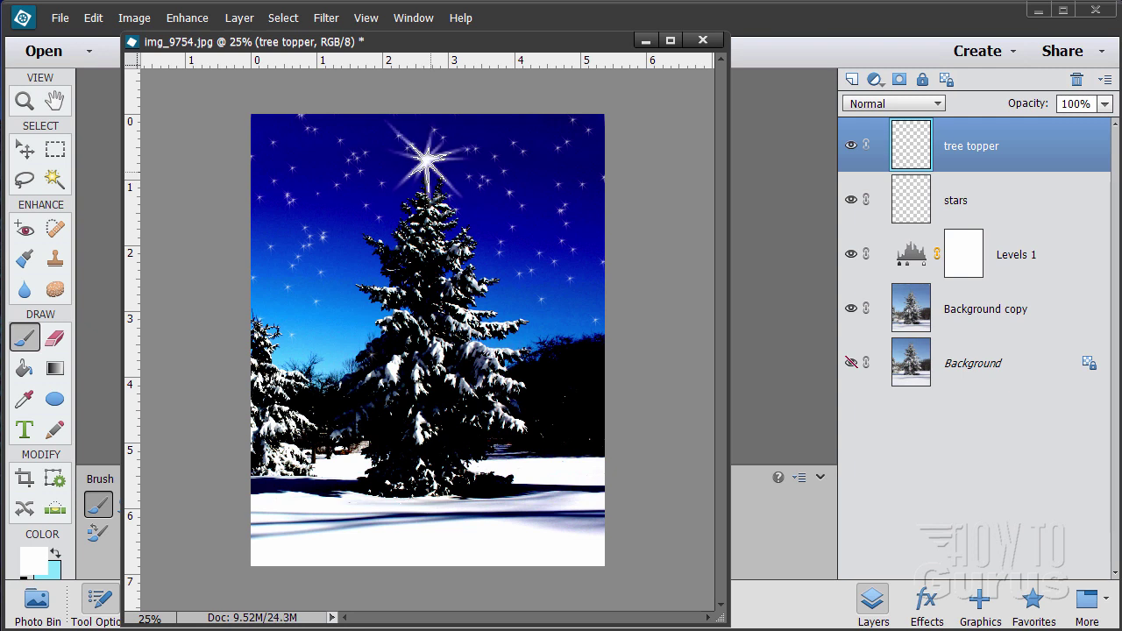
click(427, 160)
click(428, 160)
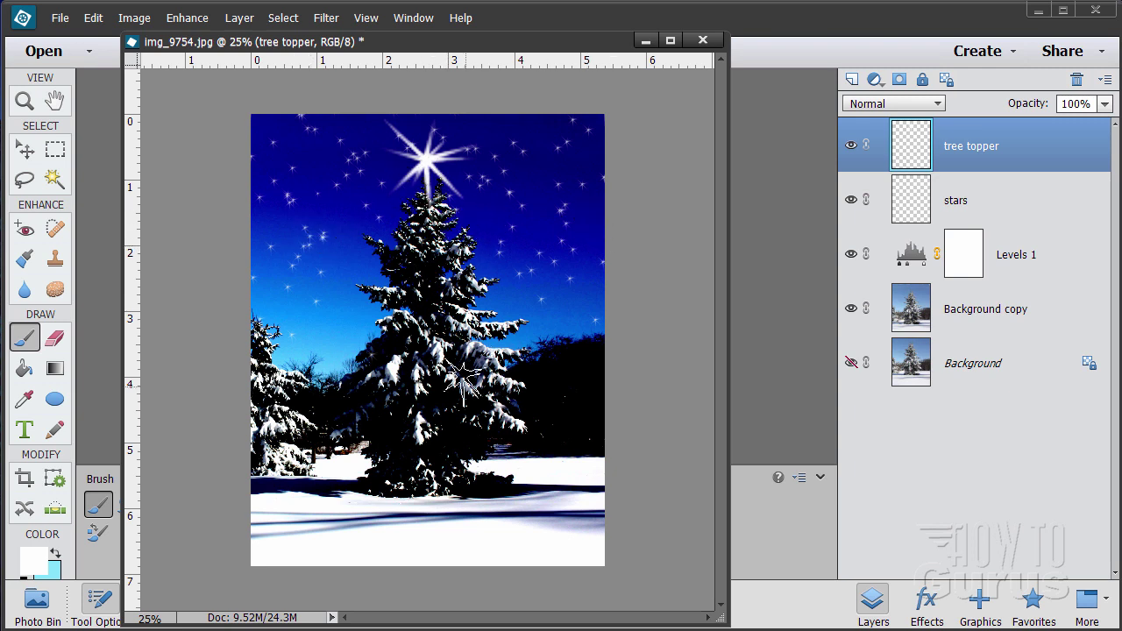
Choose the hard round 19 px brush from the Default Brushes set and enlarge it to 93 px
drag(440, 50, 809, 40)
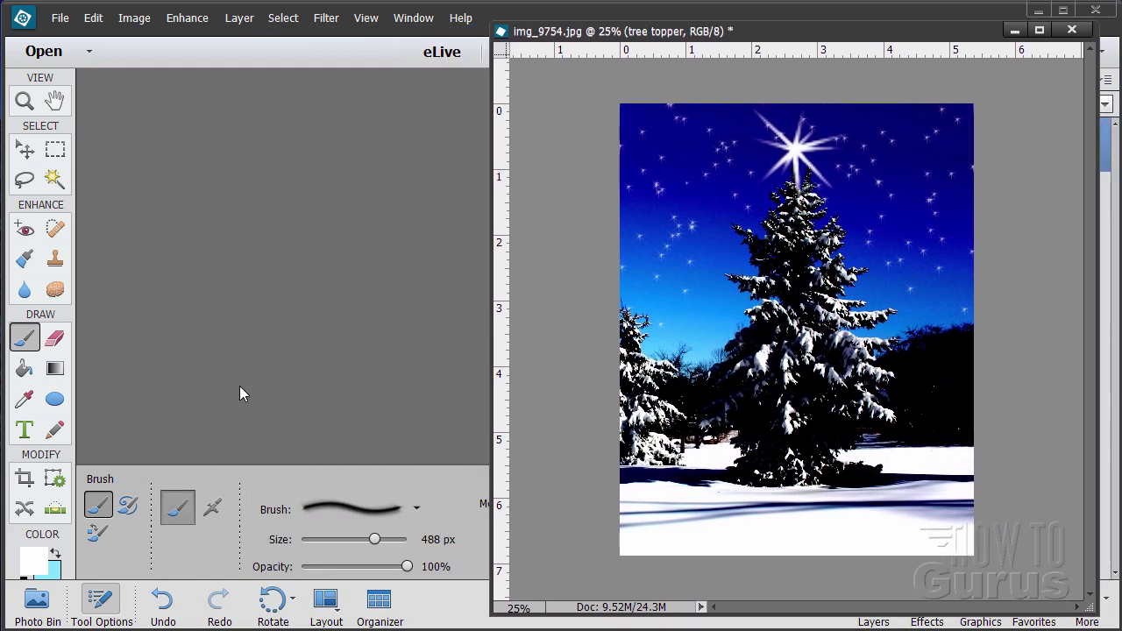
click(355, 508)
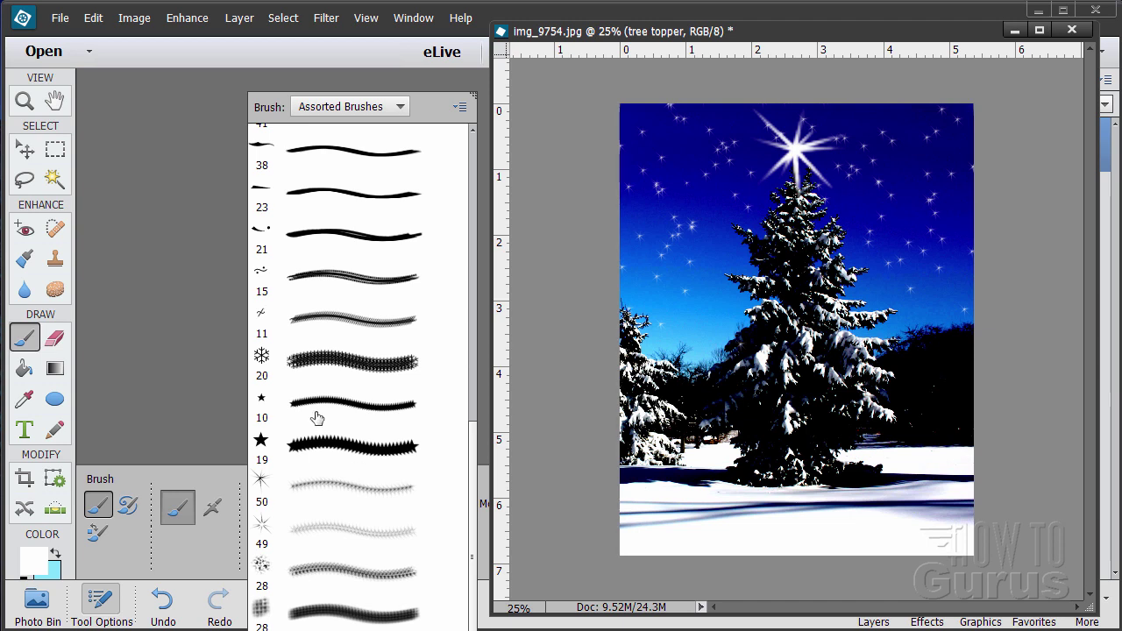
click(347, 109)
click(326, 127)
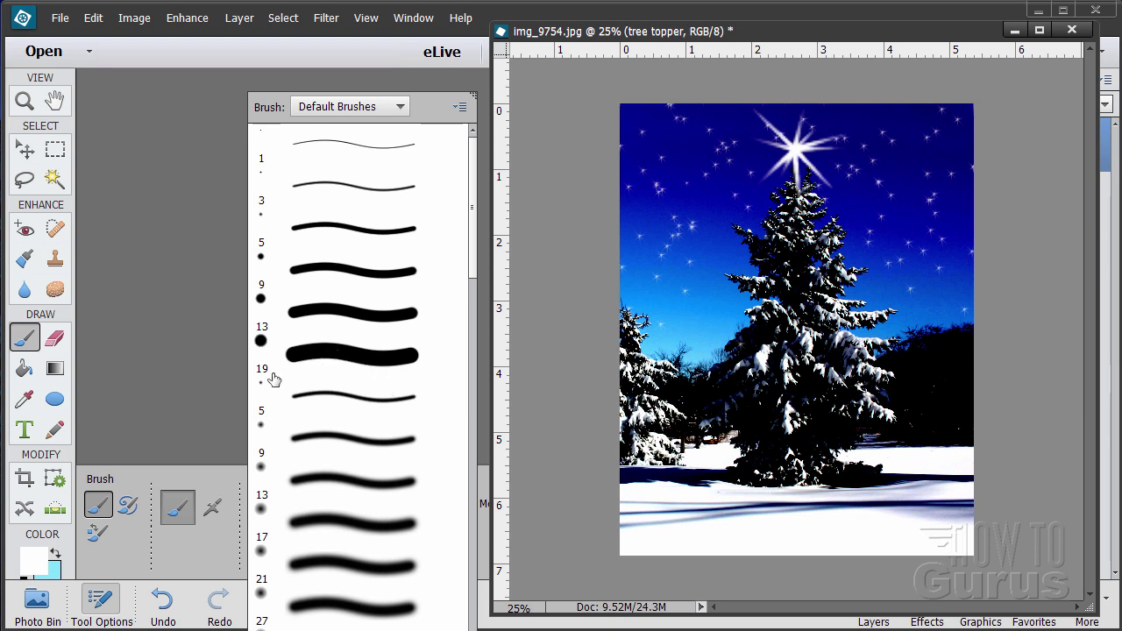
click(326, 353)
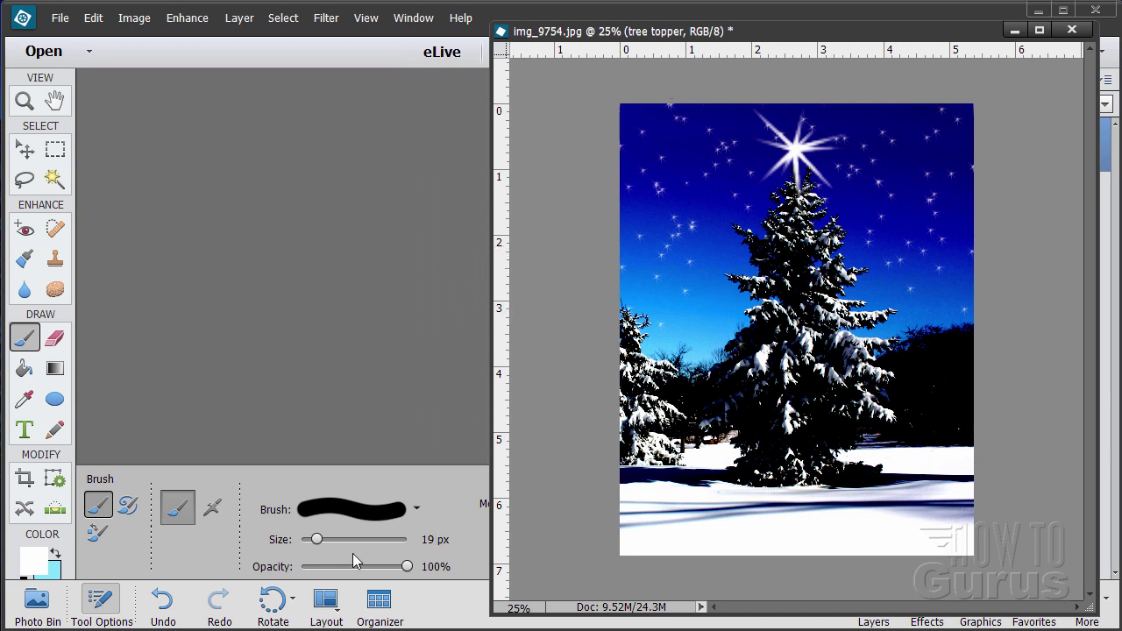
drag(316, 539, 363, 540)
drag(363, 540, 366, 541)
drag(367, 545, 363, 544)
Set the foreground color to red, hex ff0000, and the background color to yellow, hex fffc00
click(33, 568)
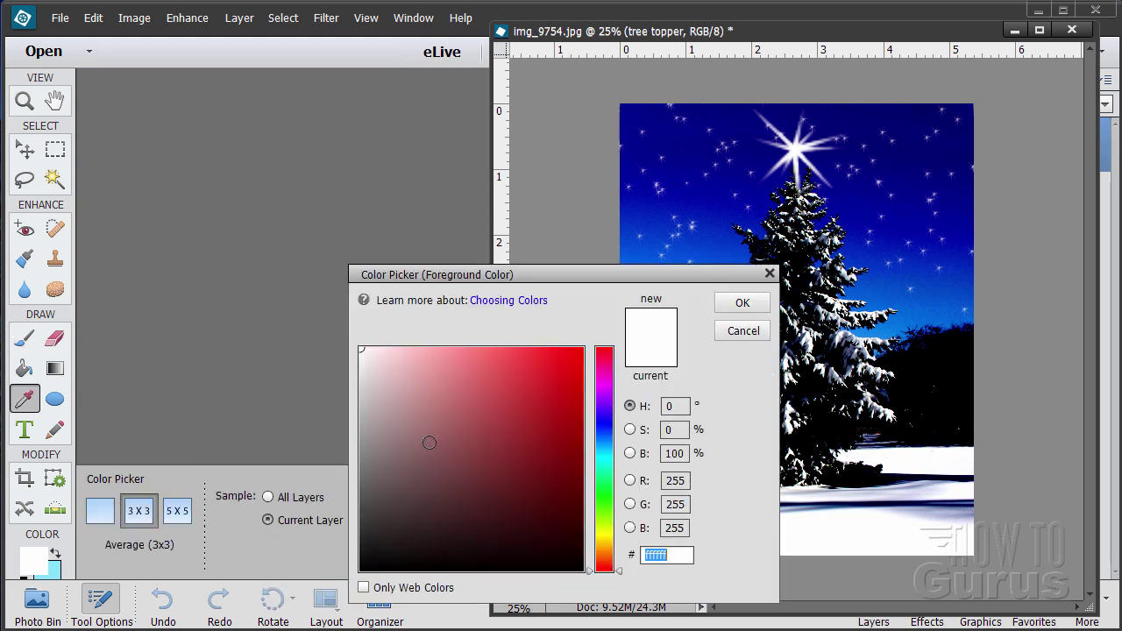
drag(538, 421, 585, 336)
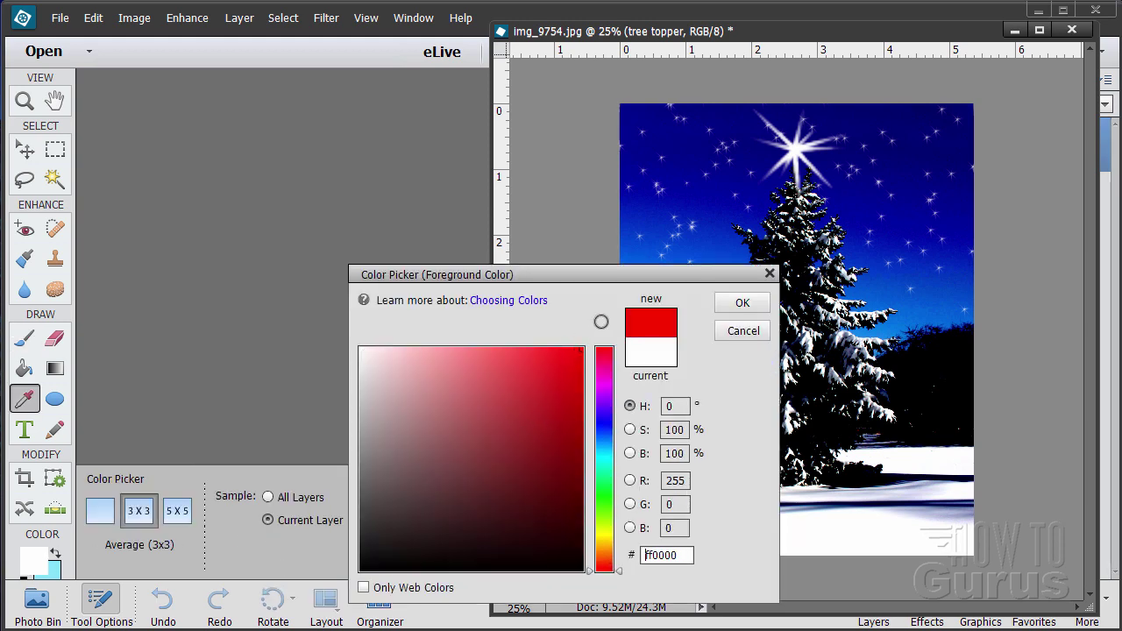
click(728, 311)
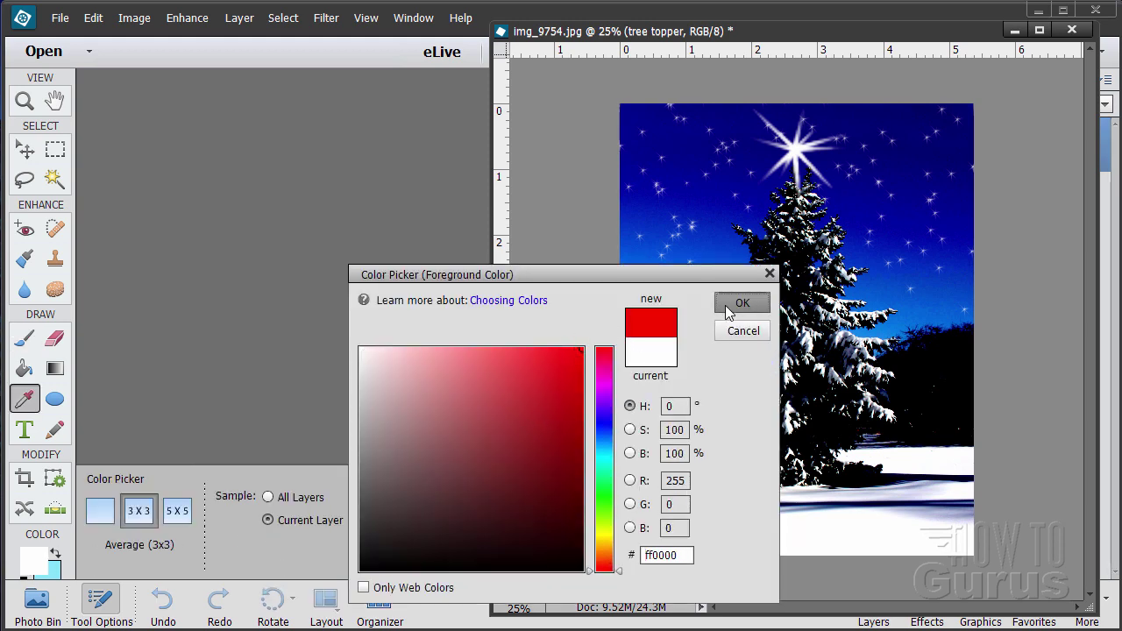
click(57, 574)
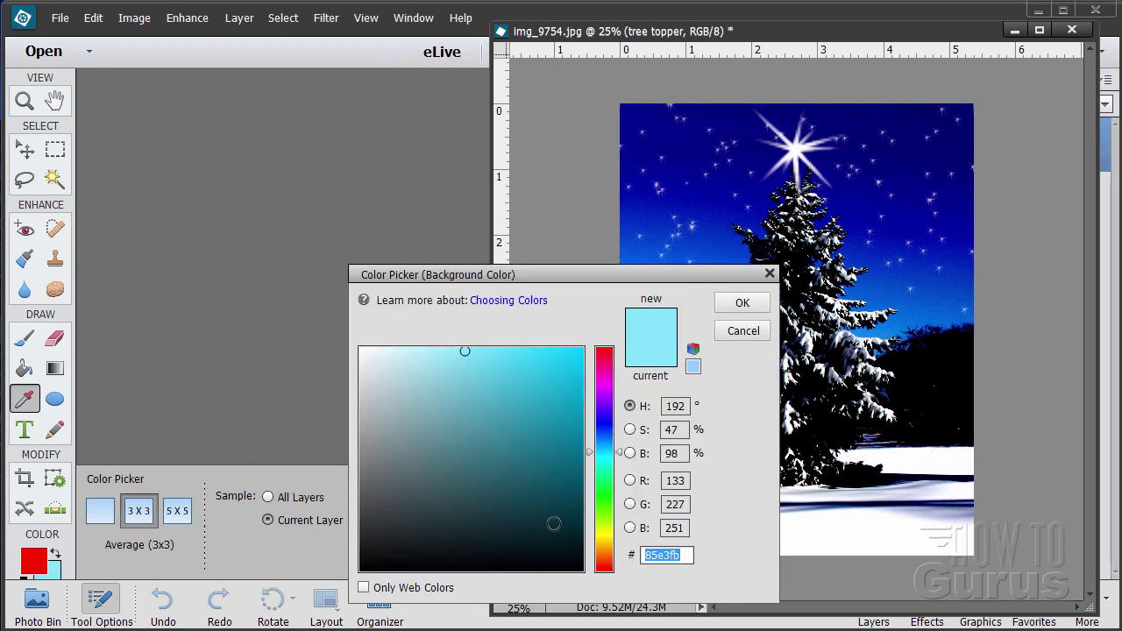
drag(623, 455, 619, 537)
drag(545, 453, 586, 342)
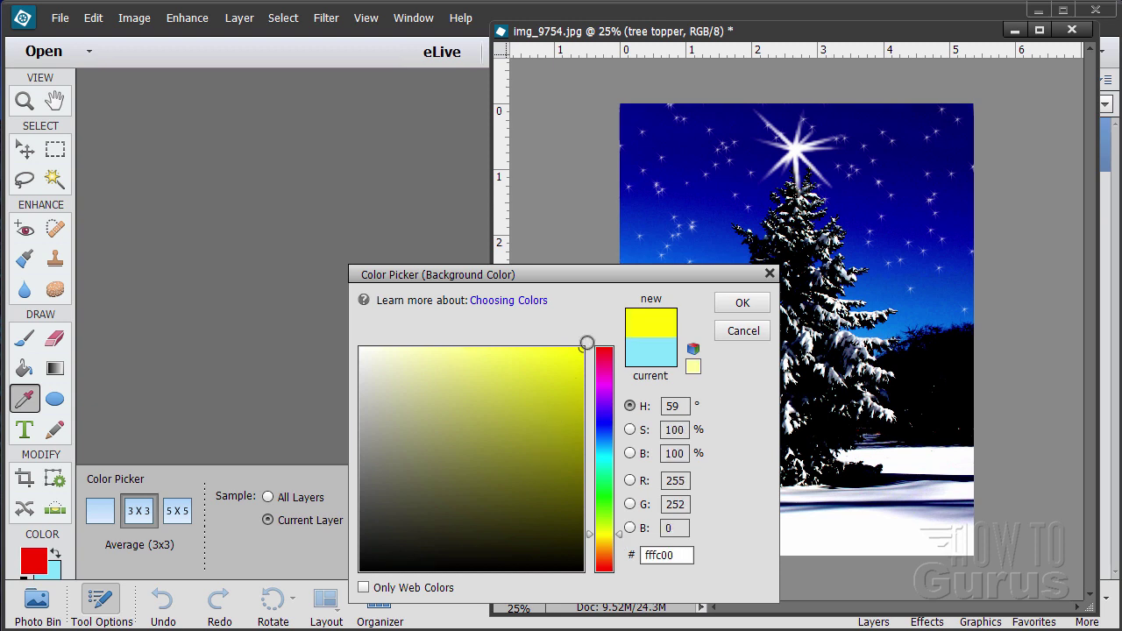
click(729, 303)
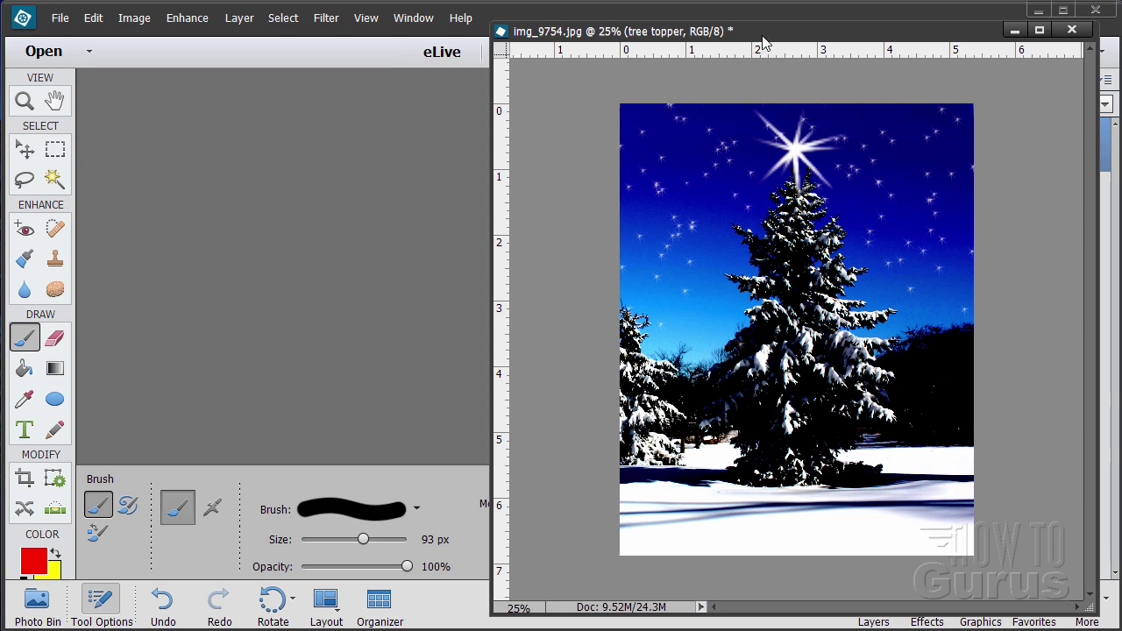
Set the round brush's hue jitter to 100% and its scatter to 14%
drag(761, 31, 145, 16)
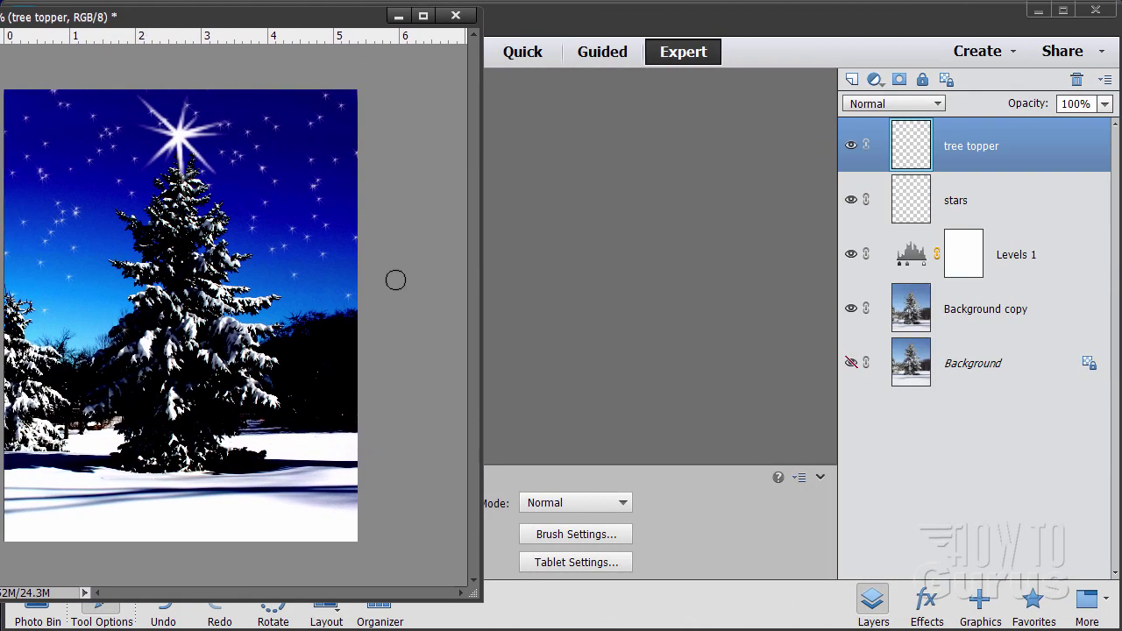
click(575, 534)
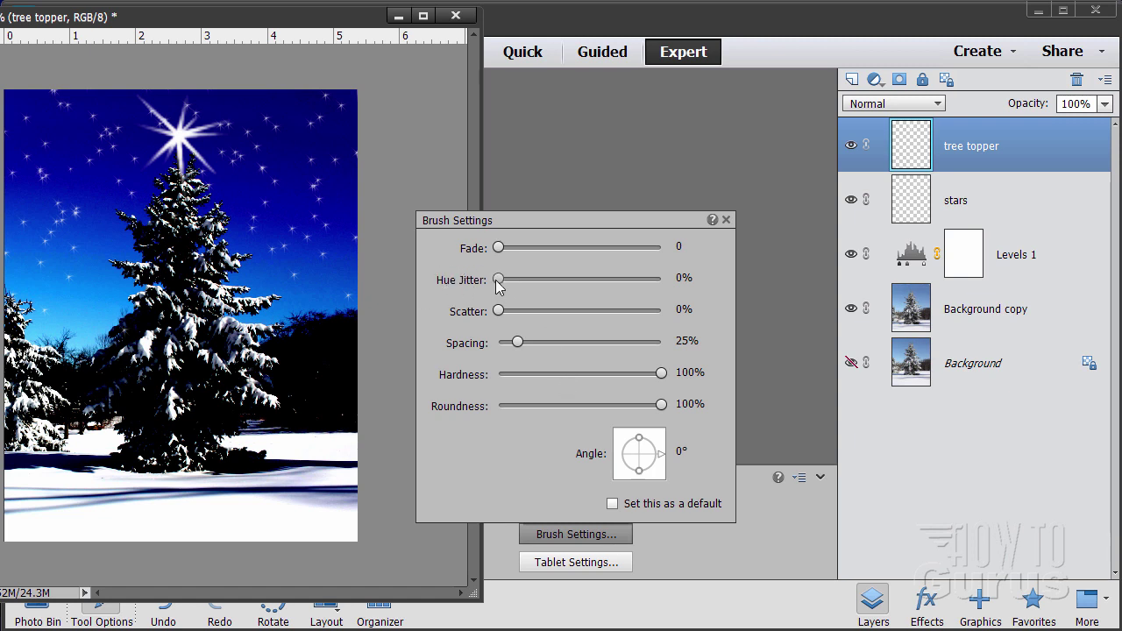
drag(497, 281, 702, 298)
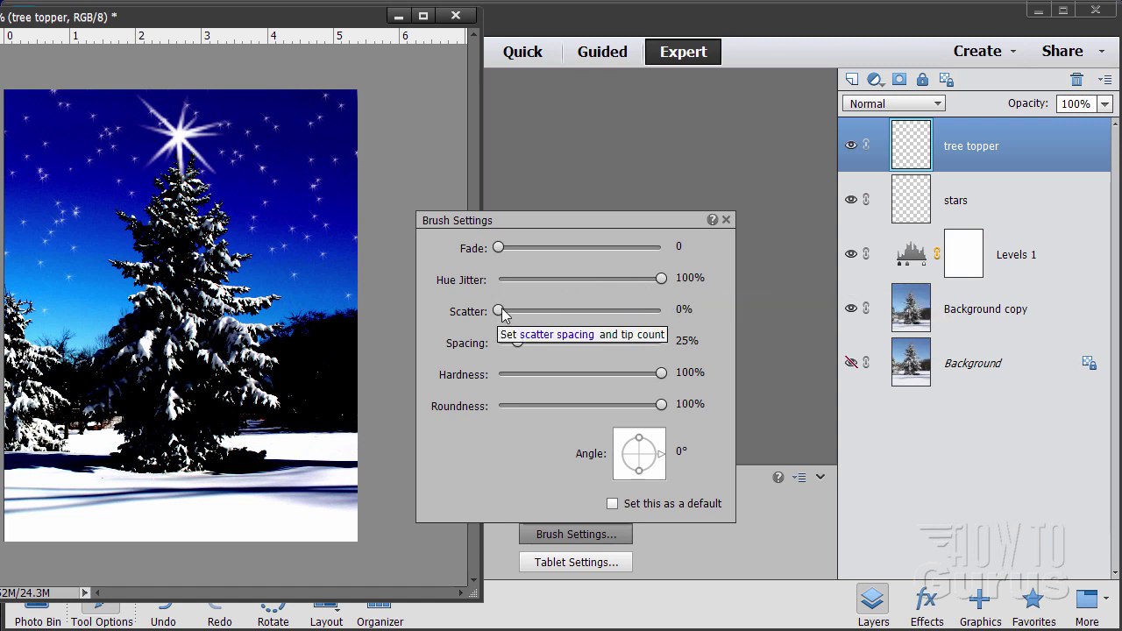
drag(498, 313, 518, 317)
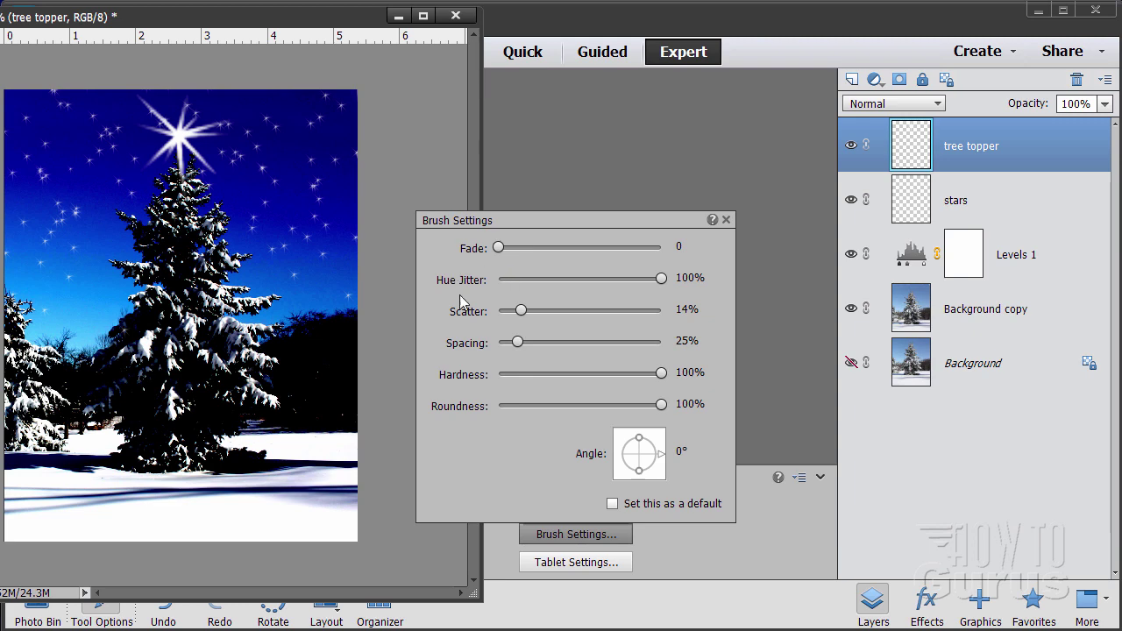
click(726, 220)
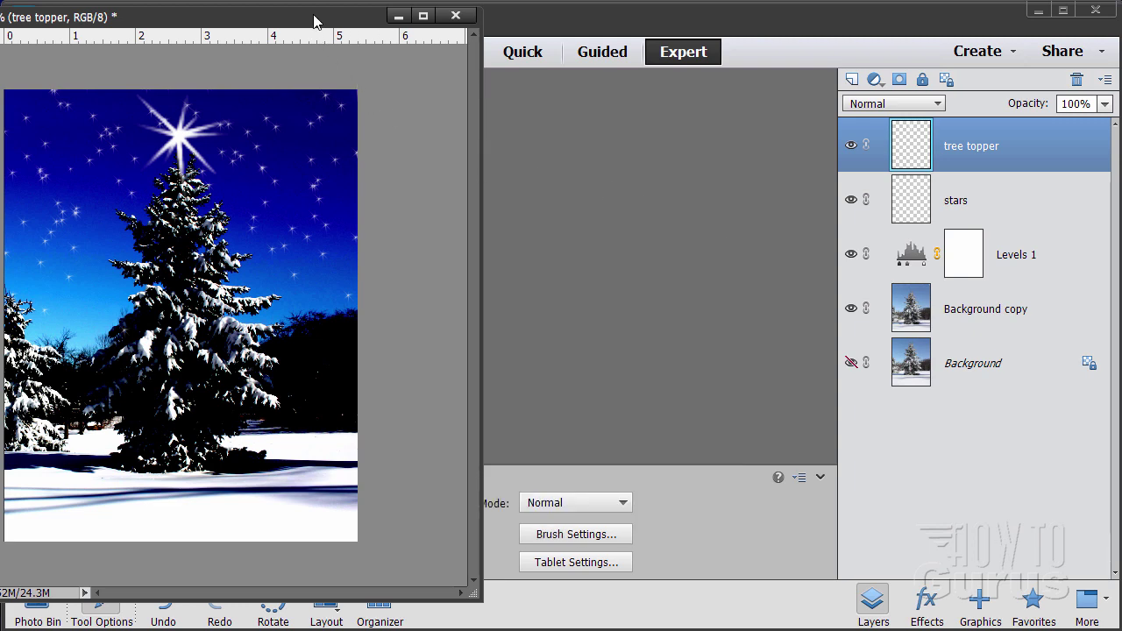
Add a new layer above the tree topper layer and name it "ornaments"
drag(313, 21, 622, 32)
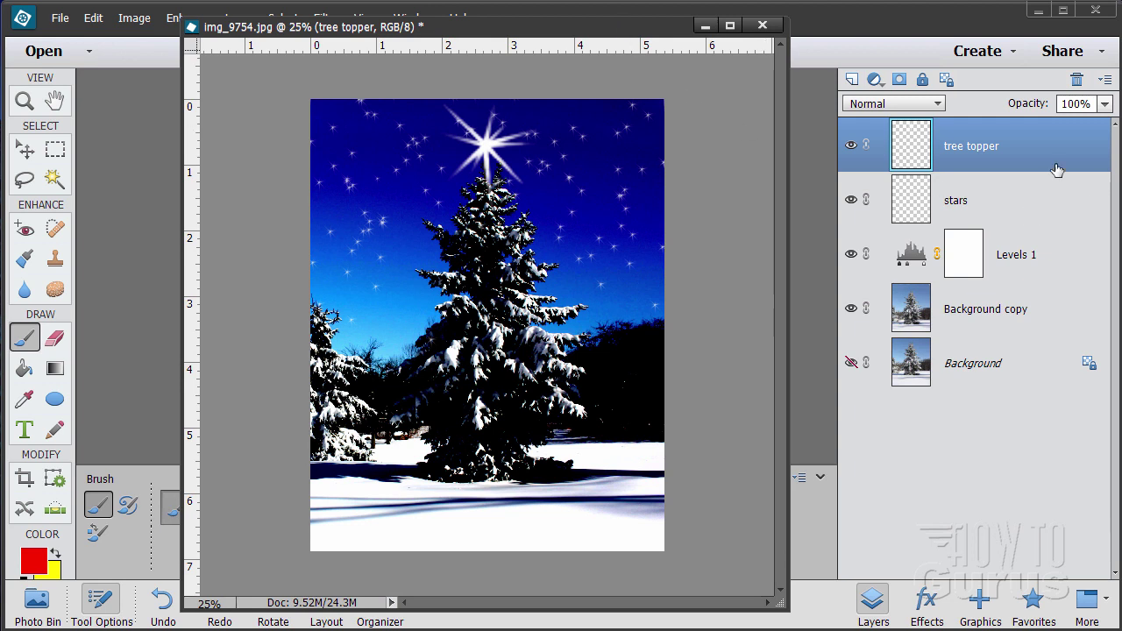
click(851, 80)
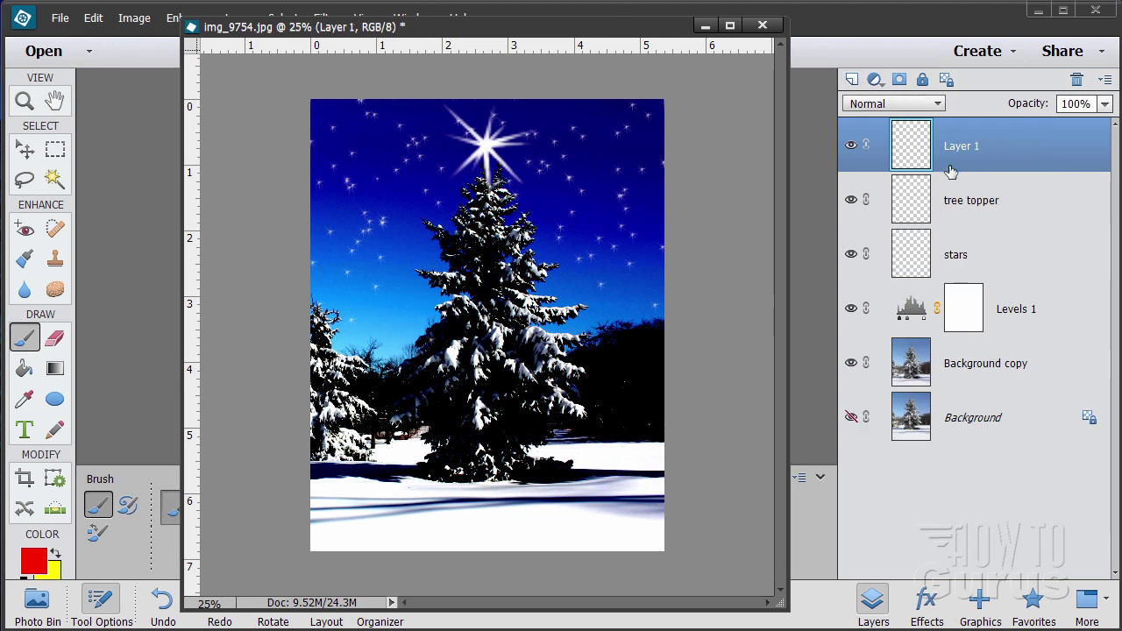
double_click(958, 147)
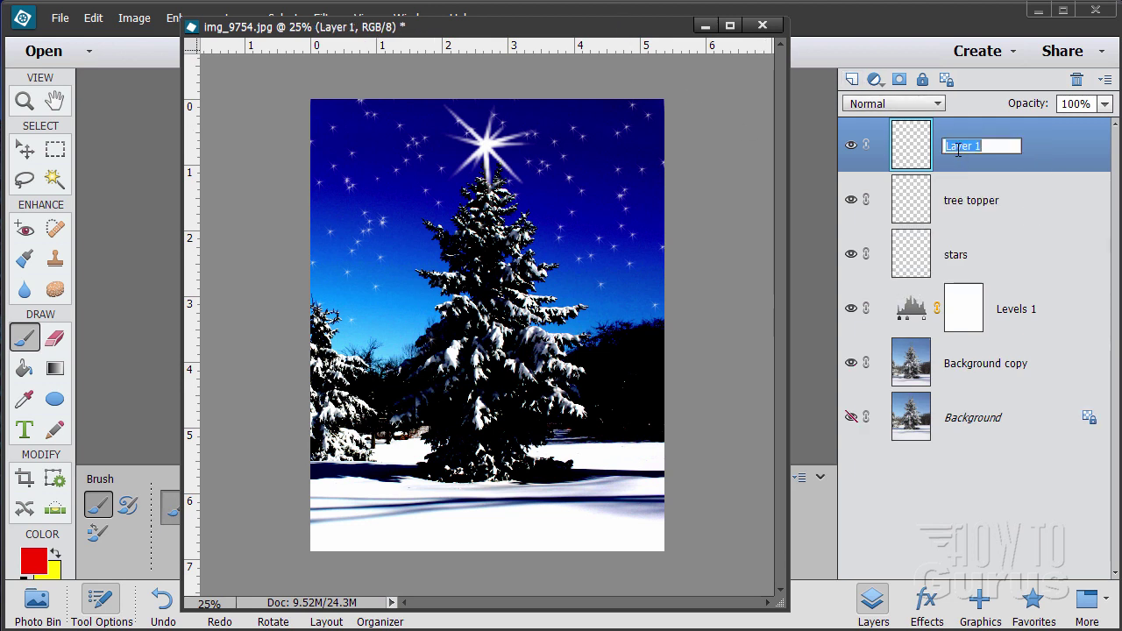
text(ornaments)
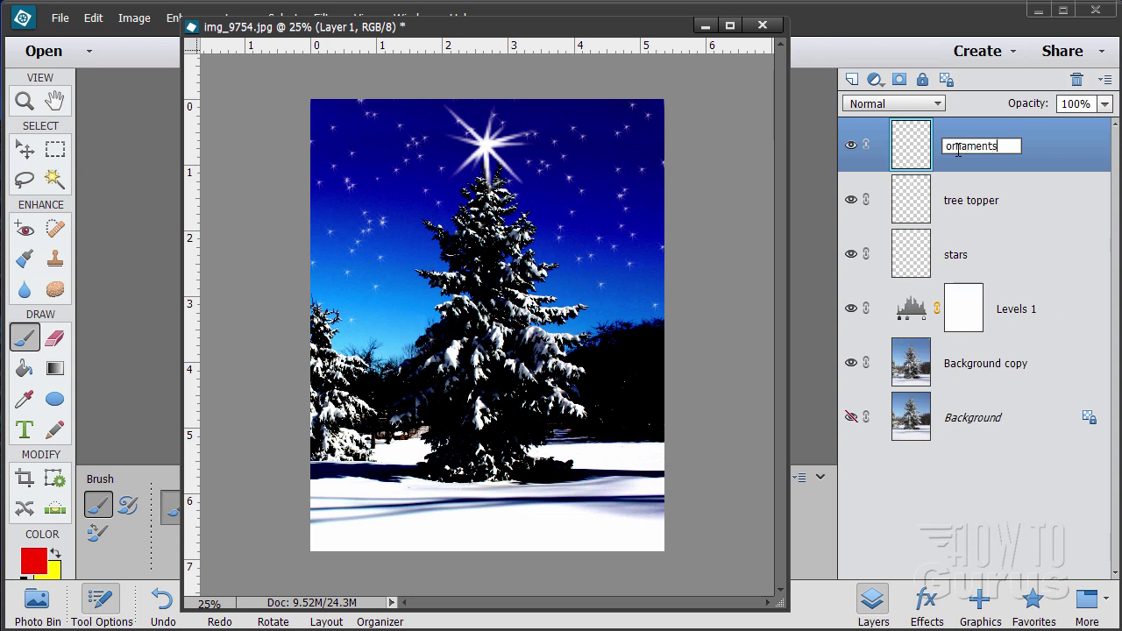
key(Return)
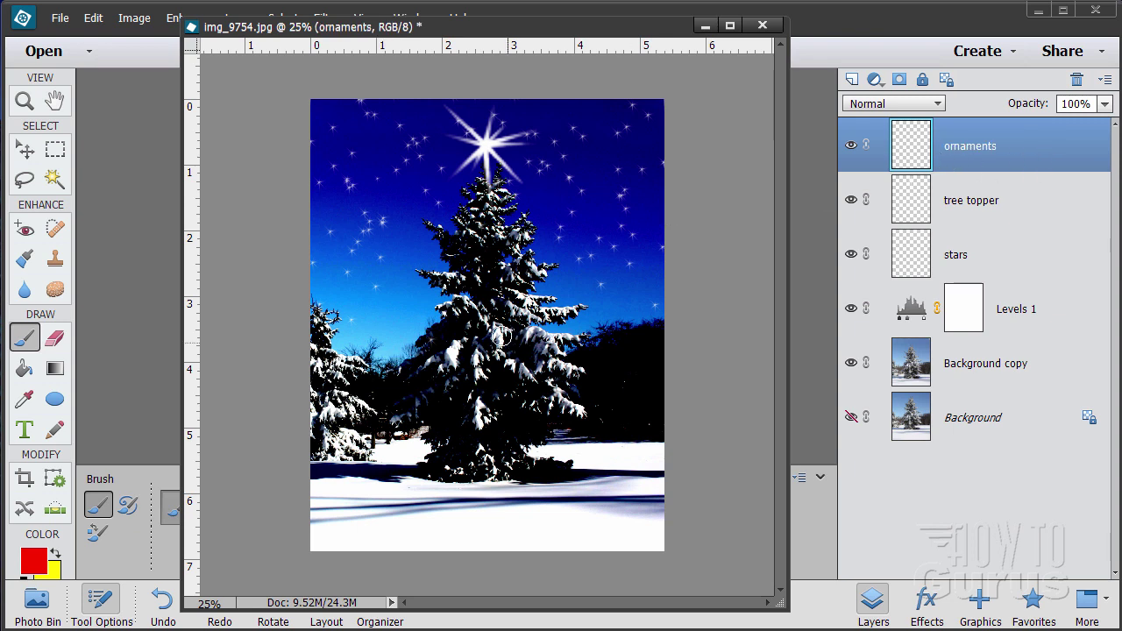
Paint nine single ornaments in the red-to-yellow color range, spread over the branches of the large tree on the ornaments layer
click(433, 328)
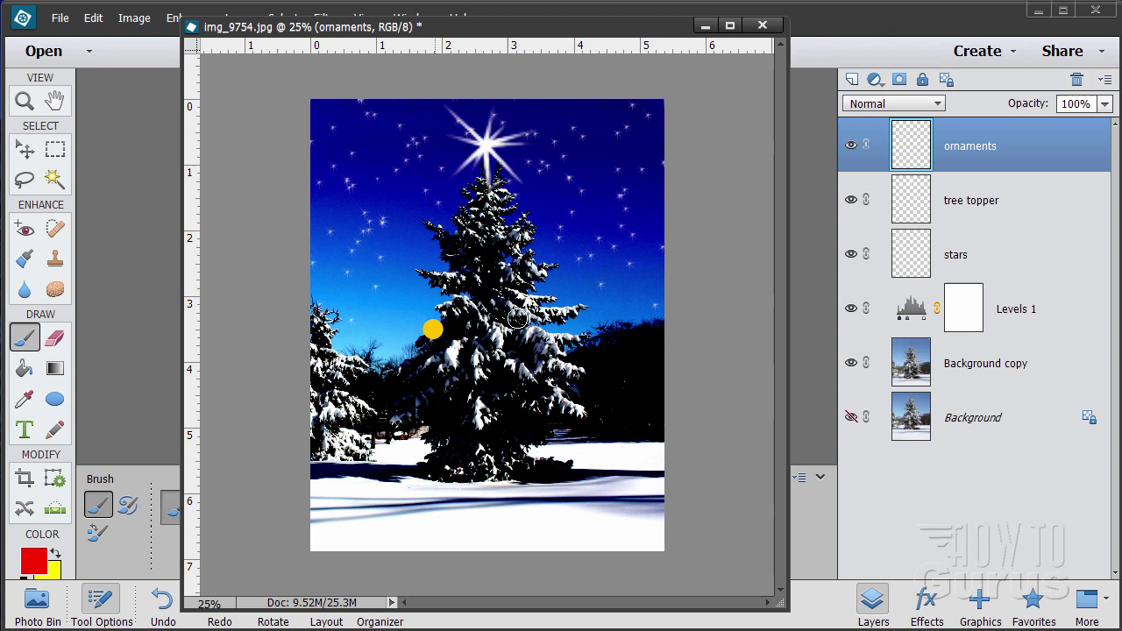
click(478, 281)
click(430, 279)
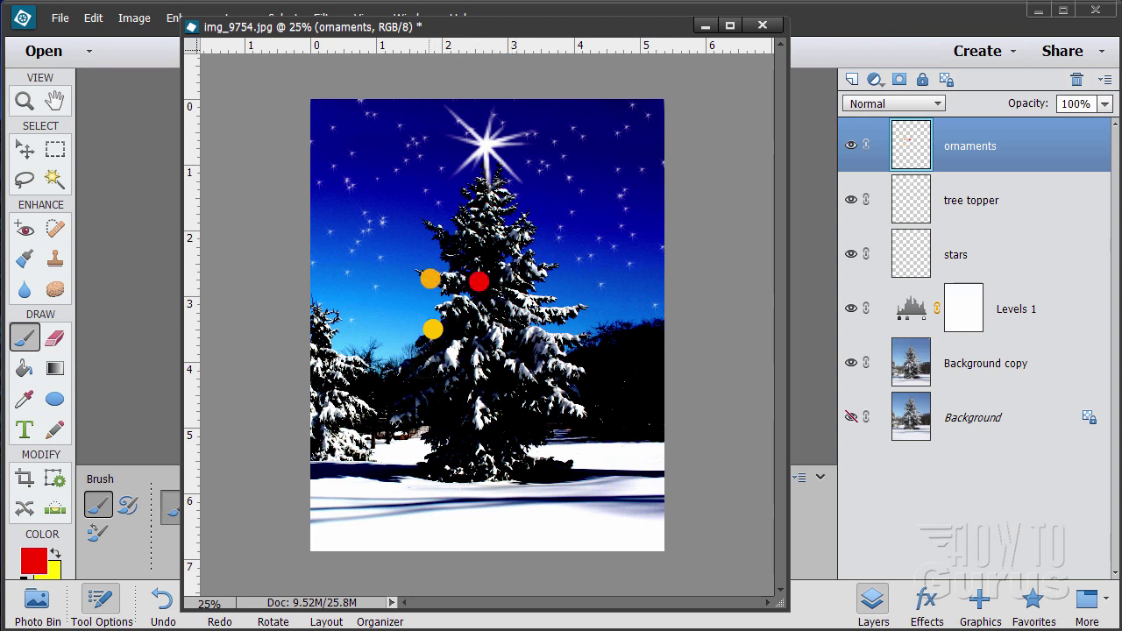
click(415, 369)
click(491, 355)
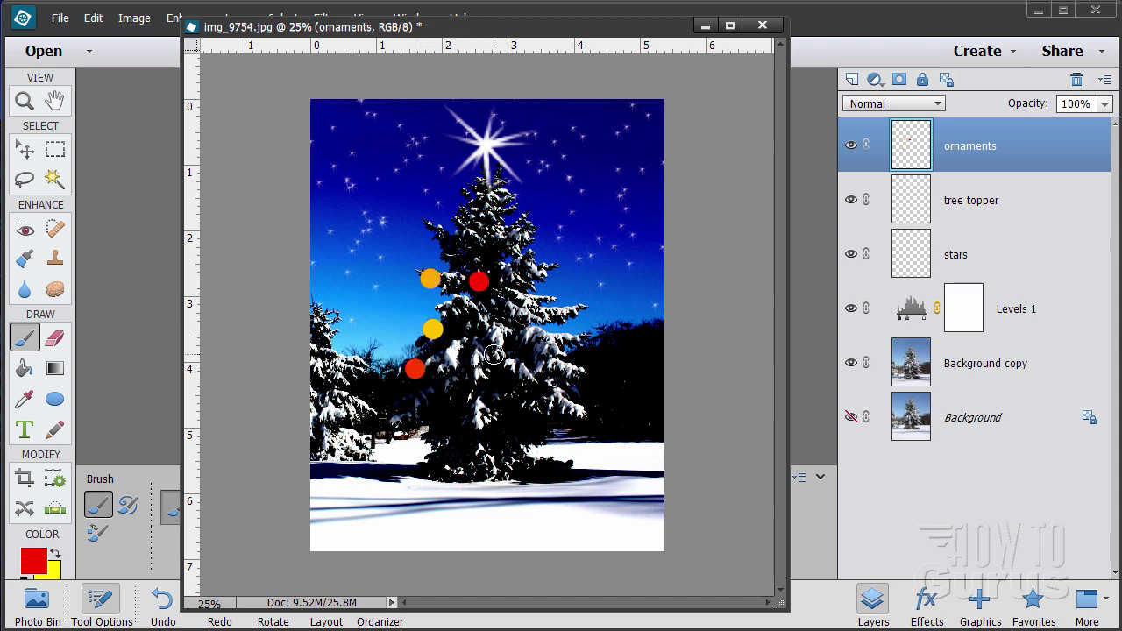
click(534, 406)
click(562, 334)
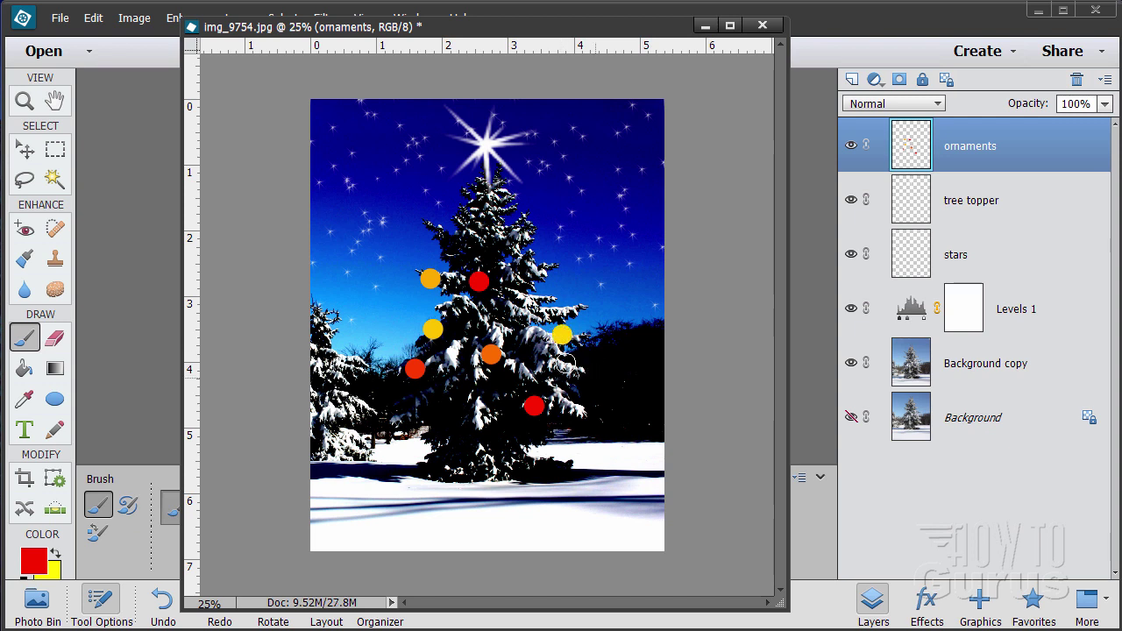
click(540, 273)
click(475, 221)
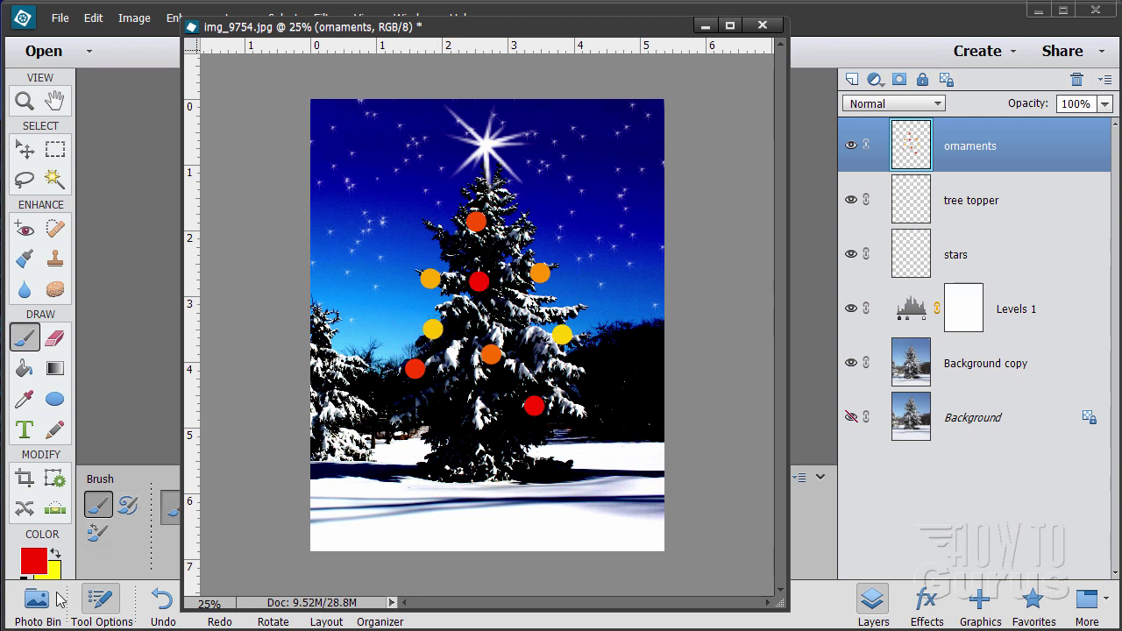
Set the foreground color to blue, hex 0600ff, and the background color to green, hex 00ff0c
click(35, 562)
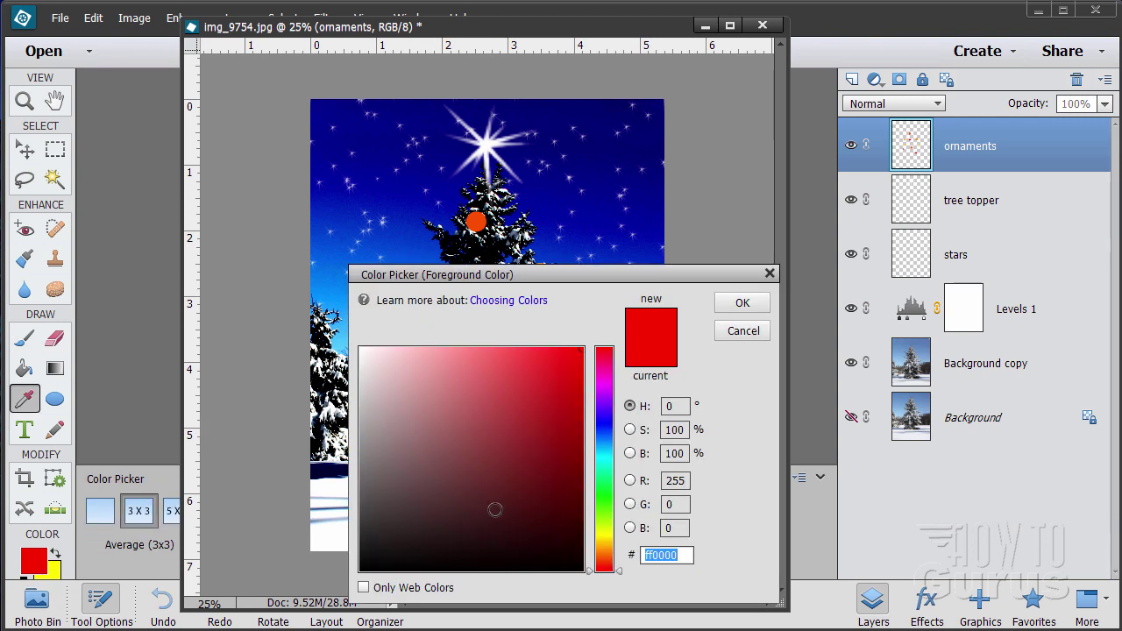
drag(622, 568, 616, 421)
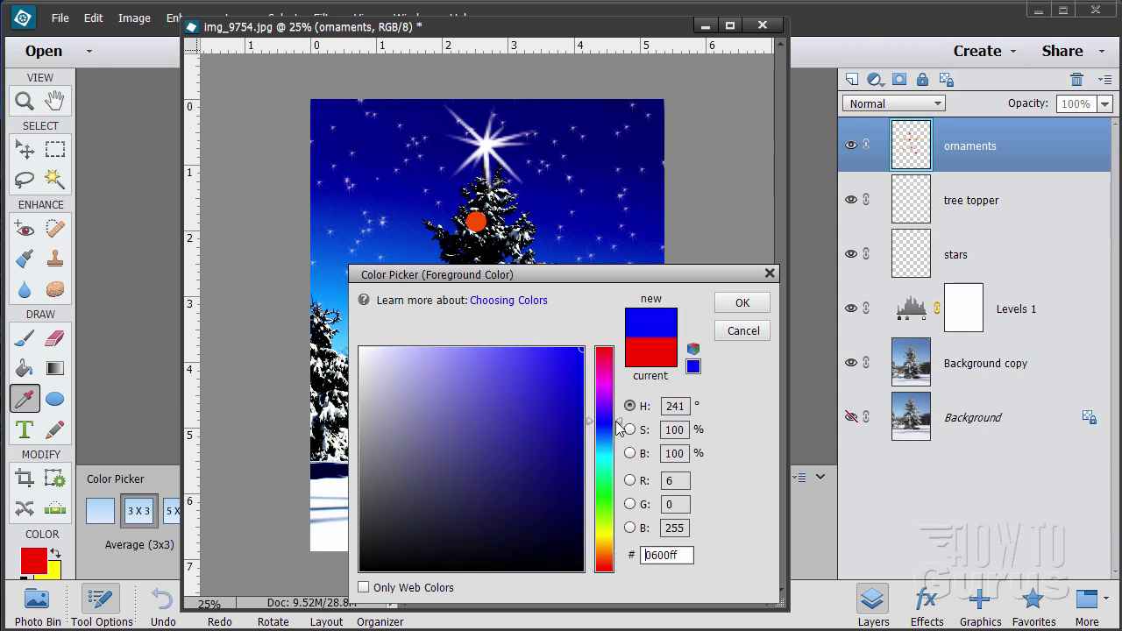
click(742, 303)
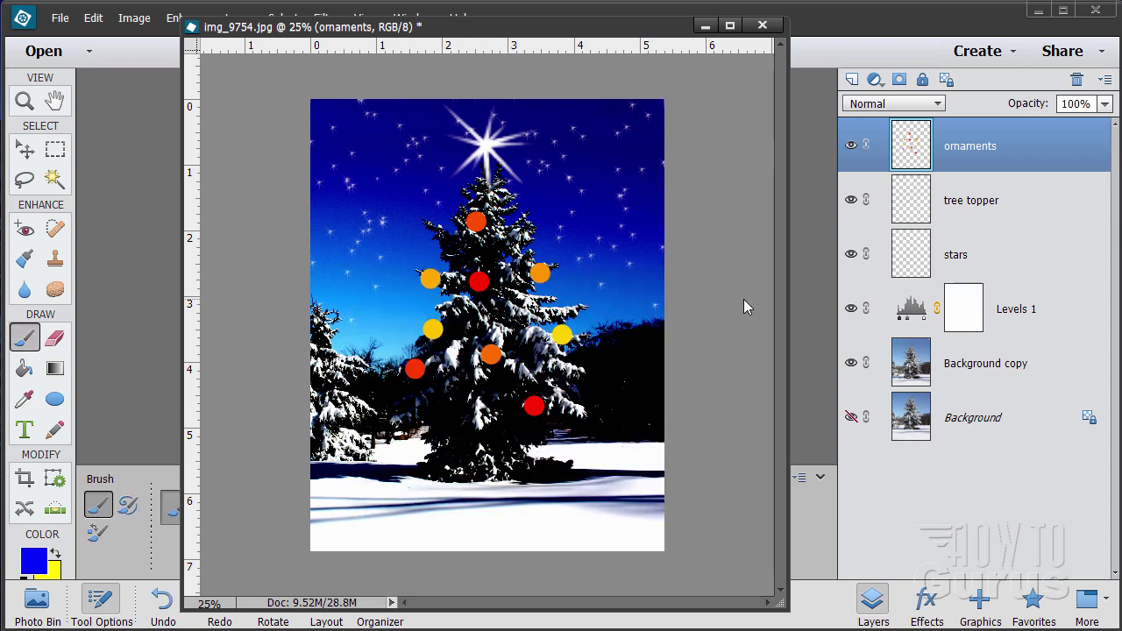
click(57, 574)
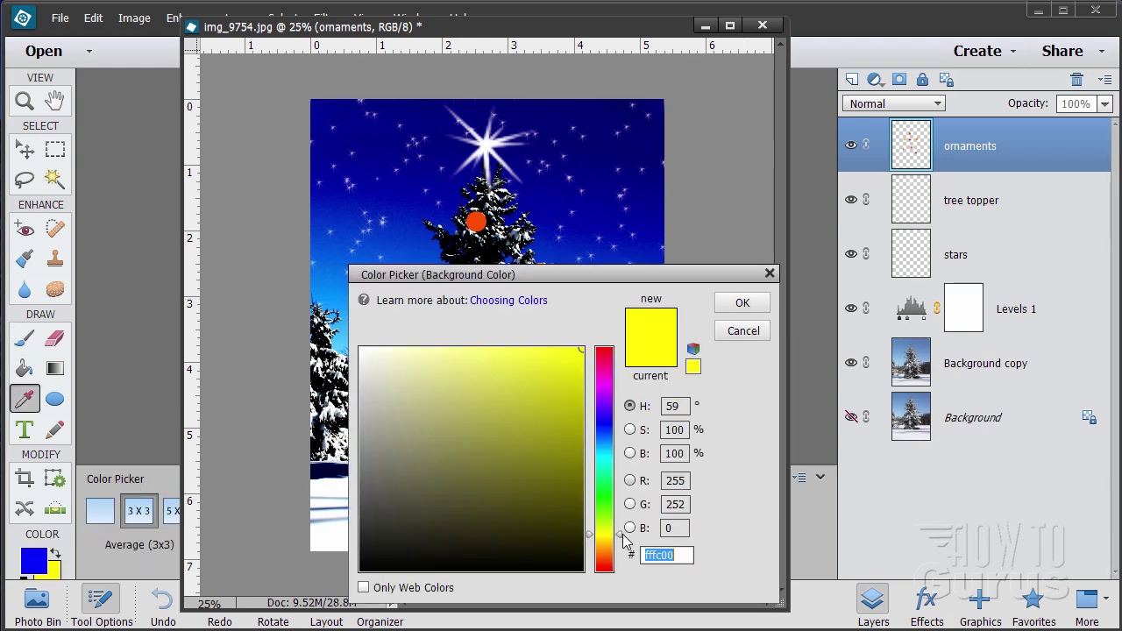
drag(621, 536, 621, 500)
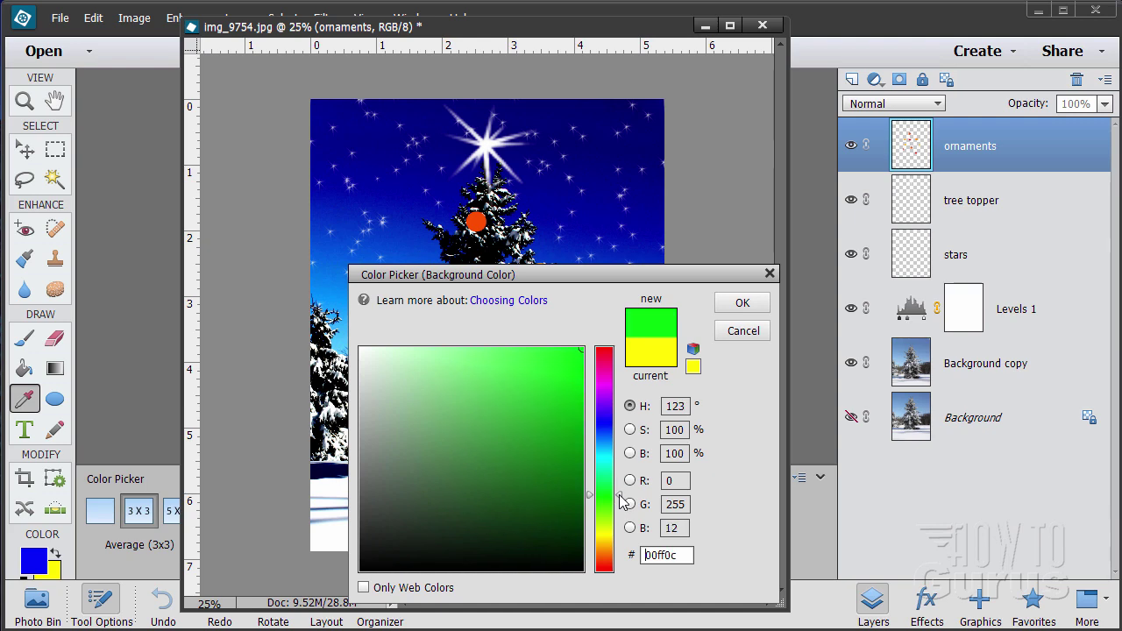
click(739, 304)
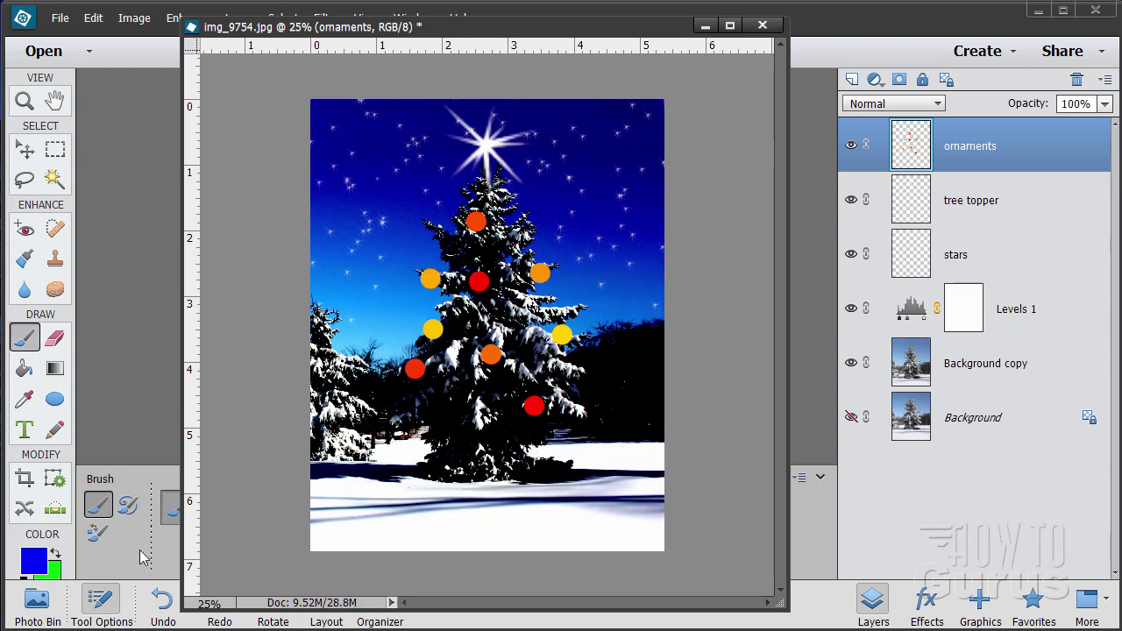
Paint nine more ornaments in the blue-to-green color range, filling the gaps between the existing ones from the treetop to the lower branches
click(454, 400)
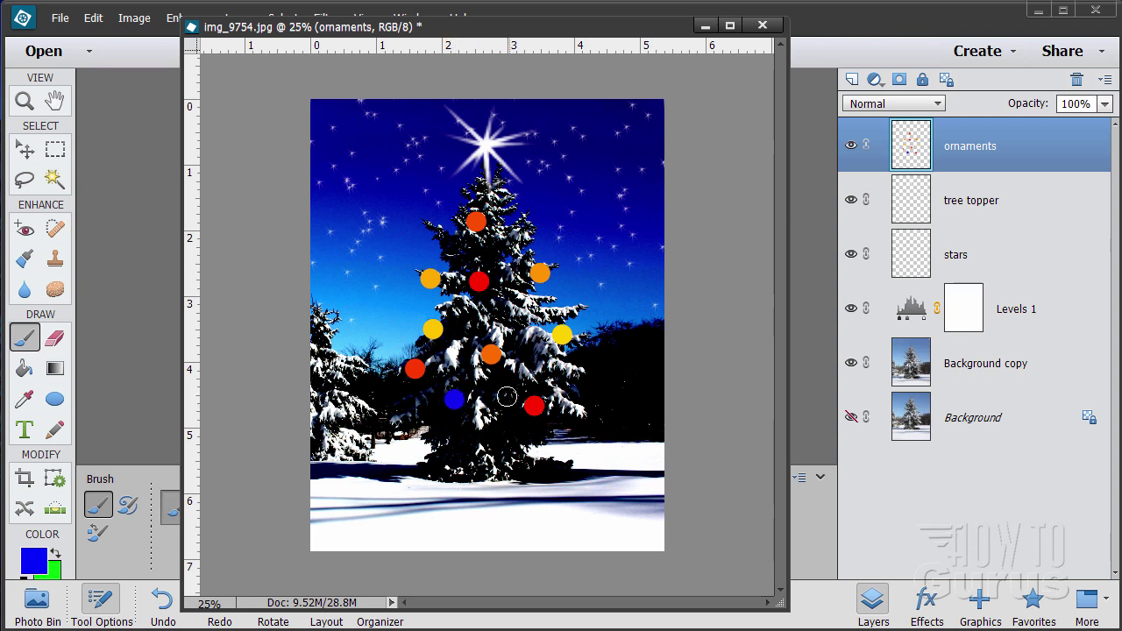
click(466, 351)
click(397, 391)
click(494, 303)
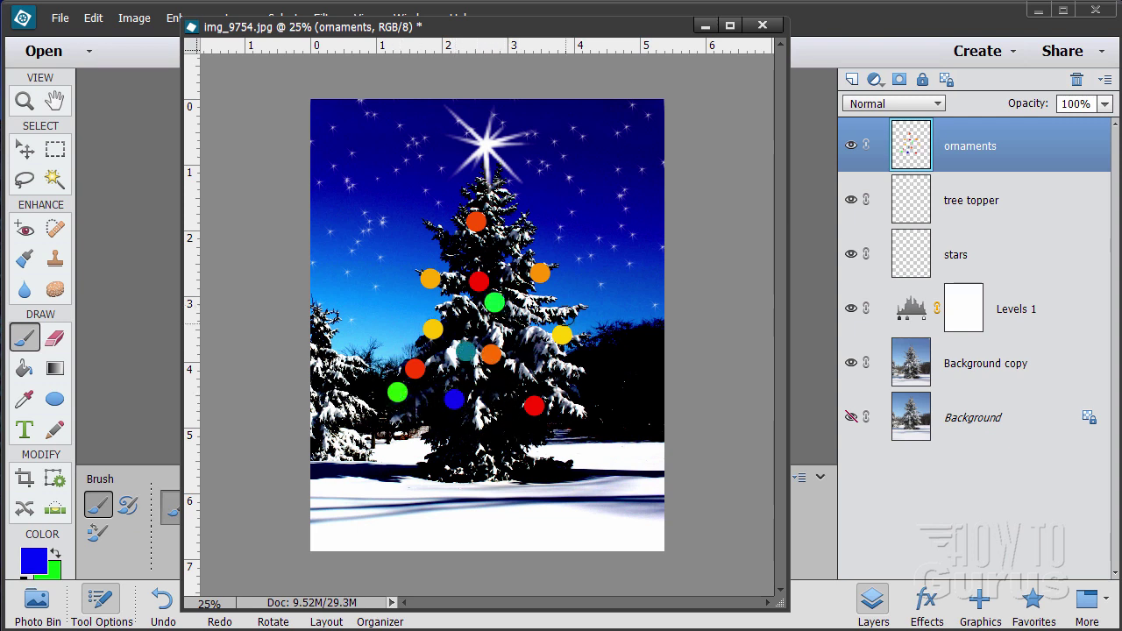
click(459, 241)
click(531, 237)
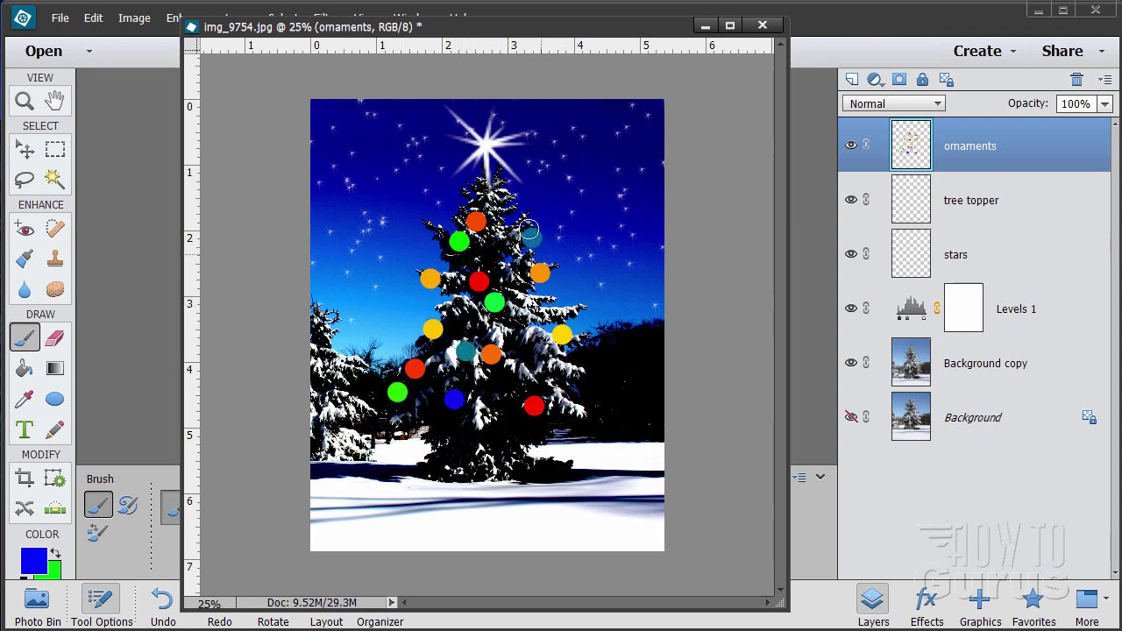
click(498, 197)
click(523, 387)
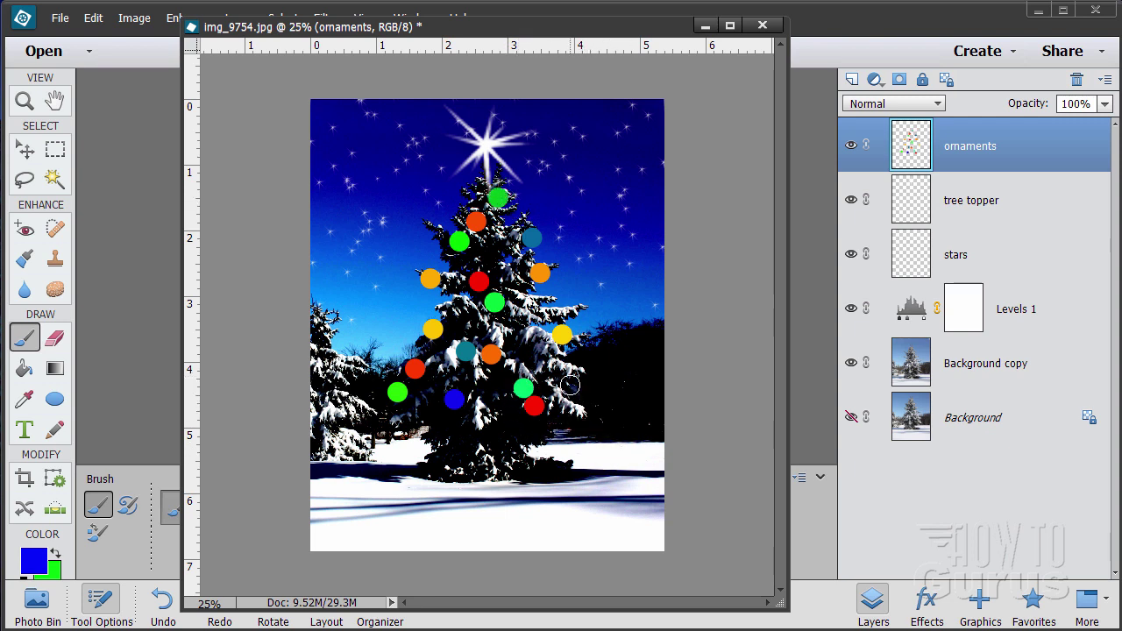
click(559, 374)
Reset the brush's hue jitter and scatter to 0% and set its spacing to 1%
drag(606, 35, 261, 48)
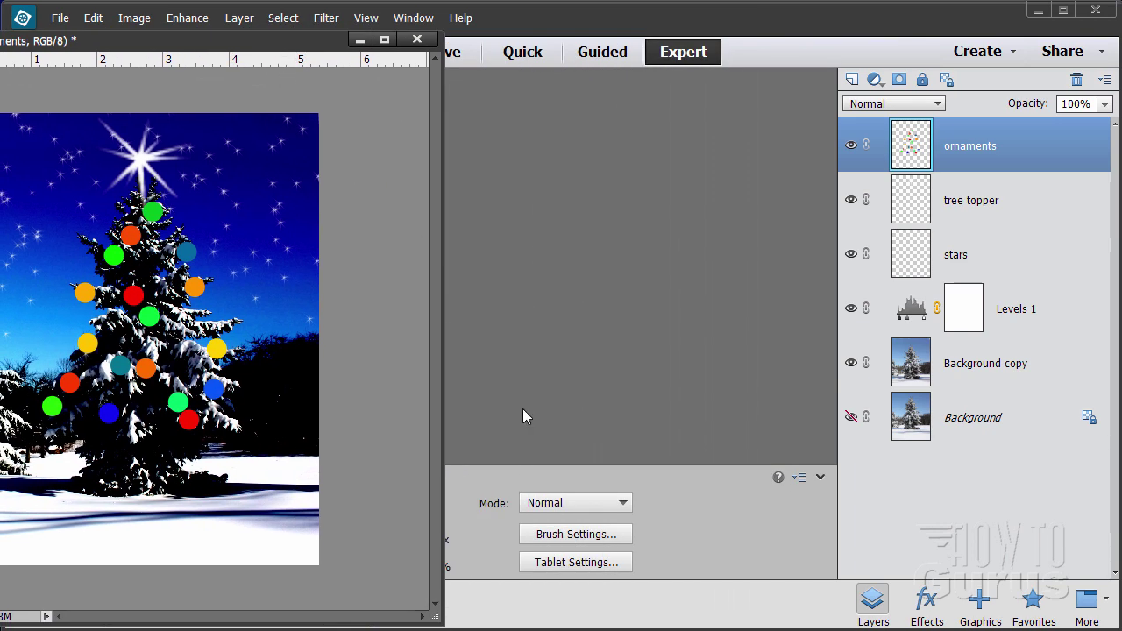
click(568, 536)
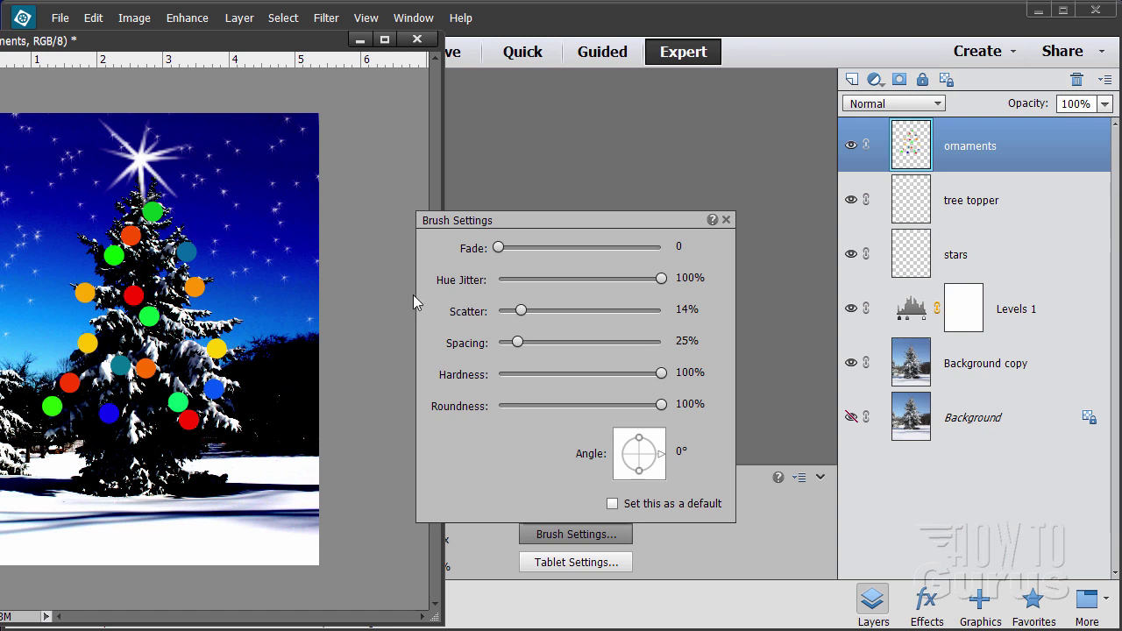
drag(661, 279, 464, 351)
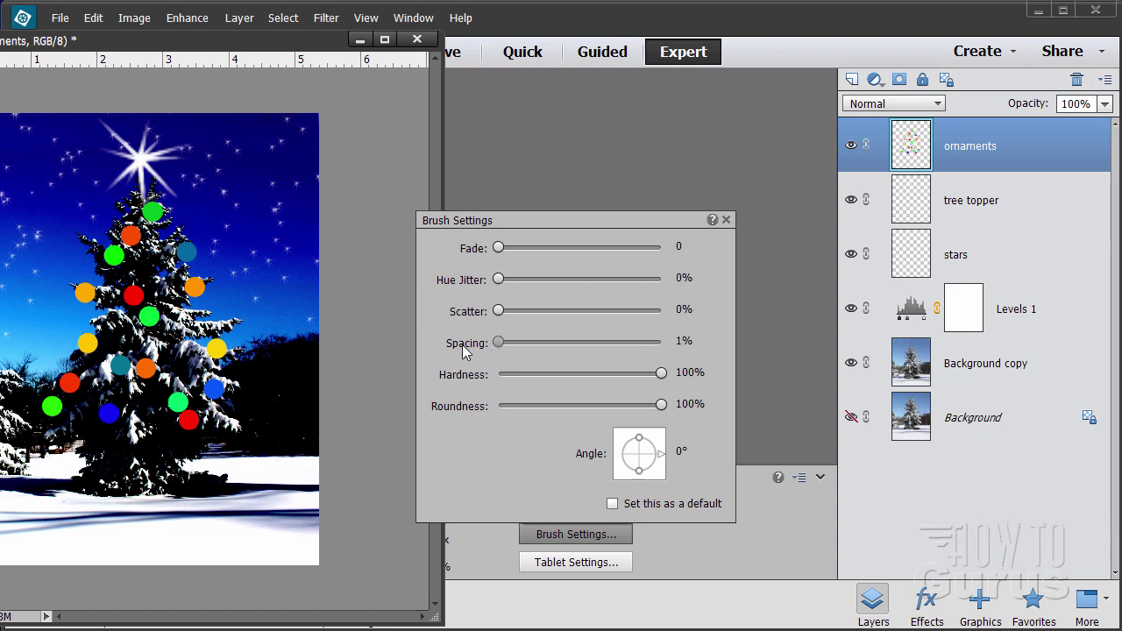
click(727, 220)
drag(304, 33, 721, 13)
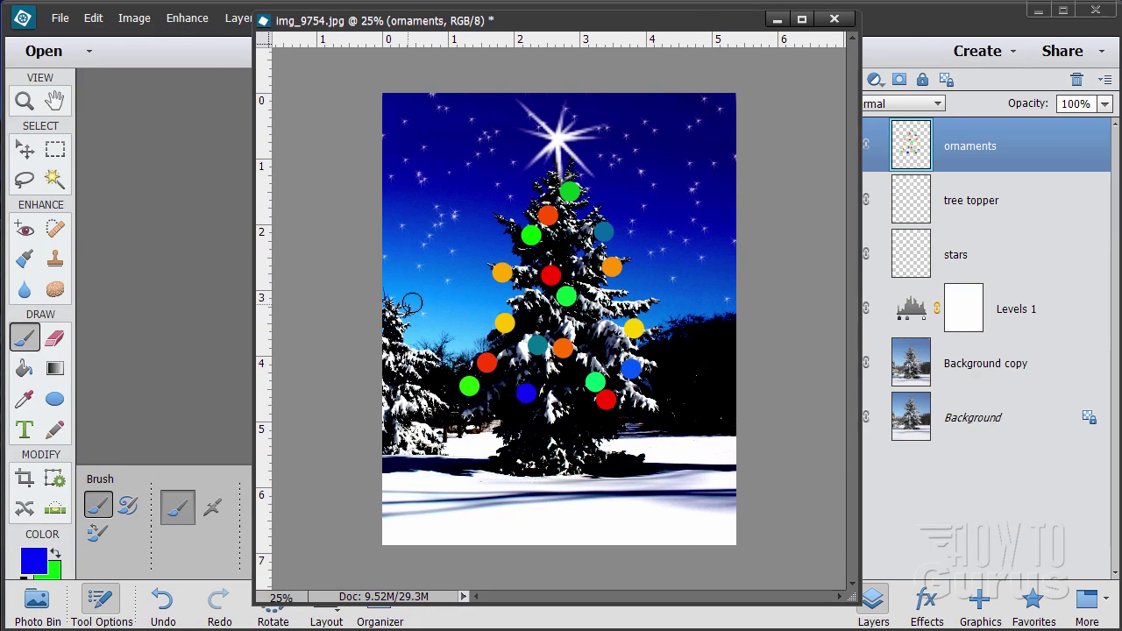
Restore the default colors, swap them so white is the foreground color, and switch to the Move tool
click(26, 581)
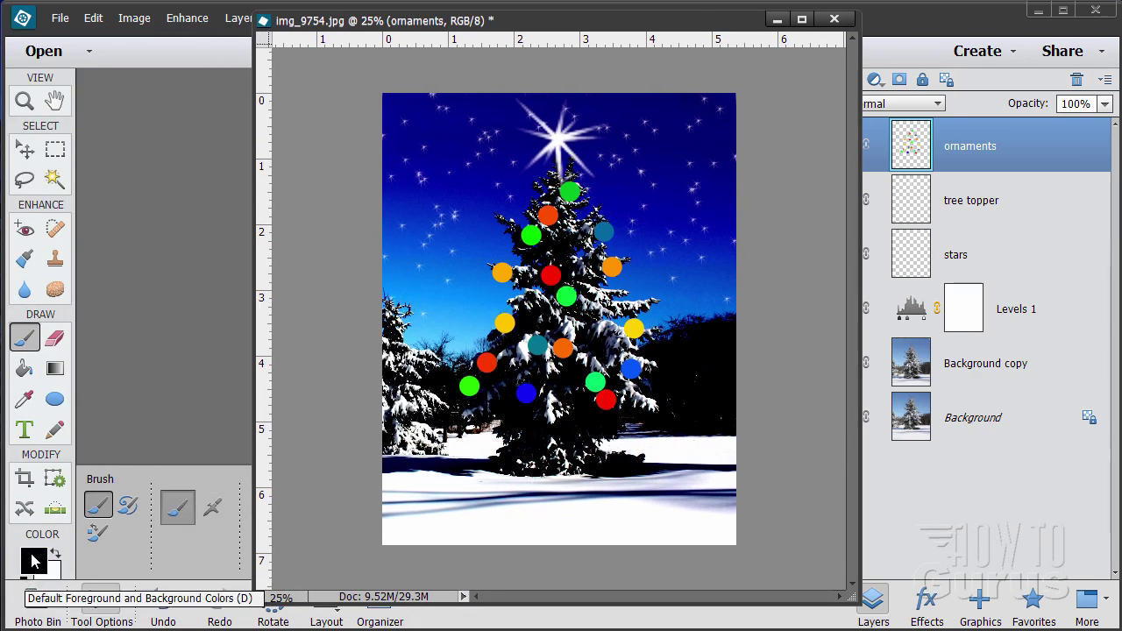
click(58, 553)
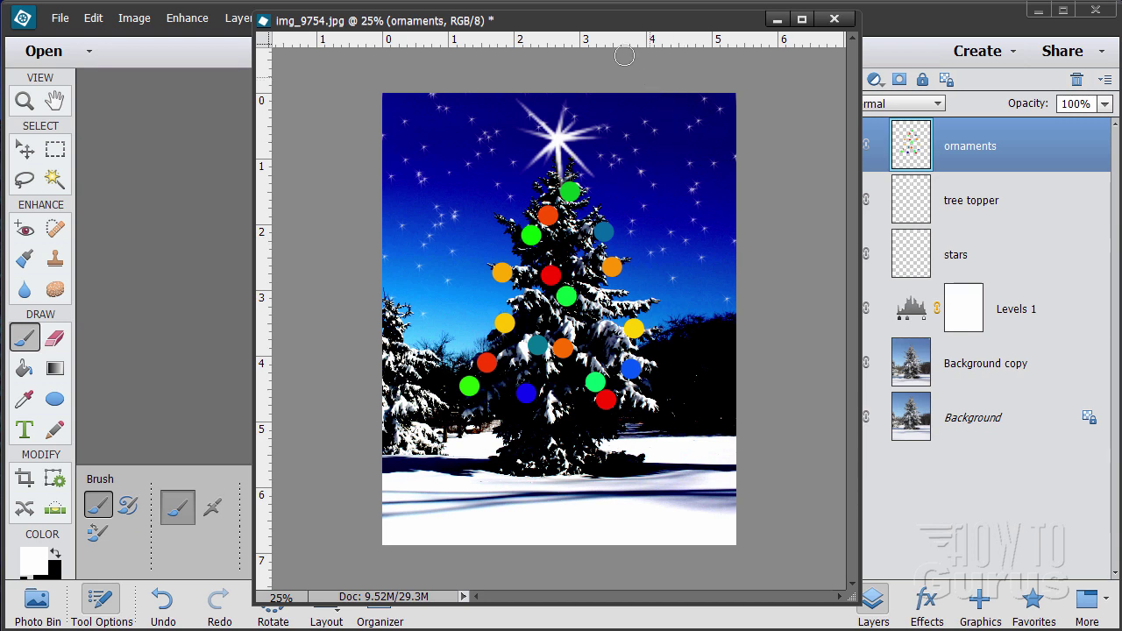
drag(606, 30, 507, 47)
key(v)
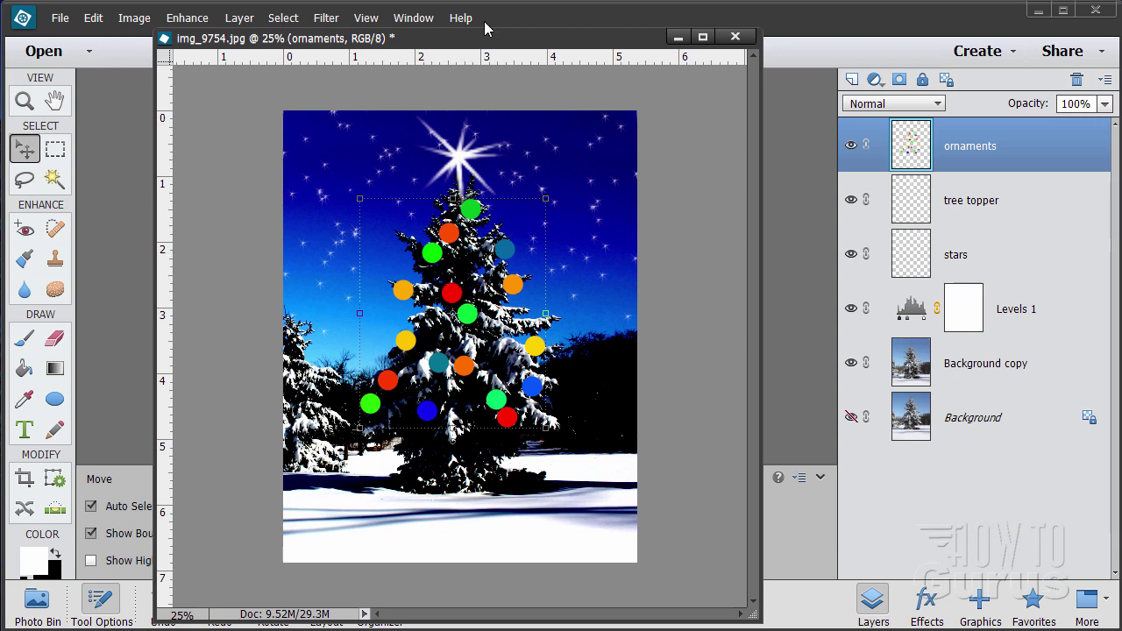
drag(477, 41, 468, 54)
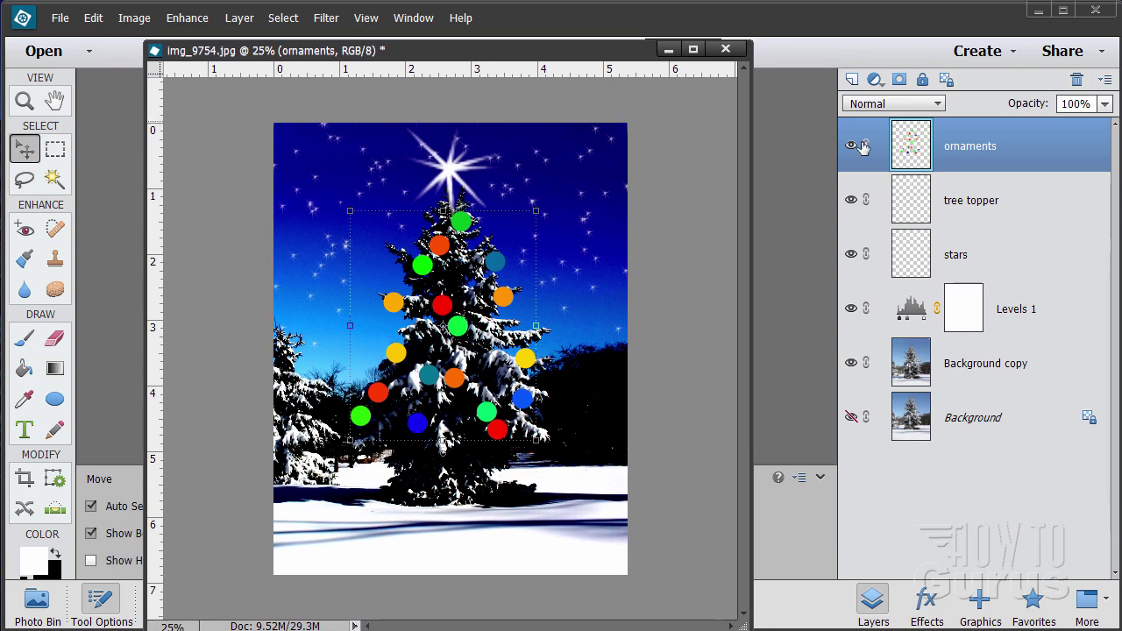
Add a bevel layer style to the ornaments layer with a size of 76 px and a lighting angle of 103°
click(240, 21)
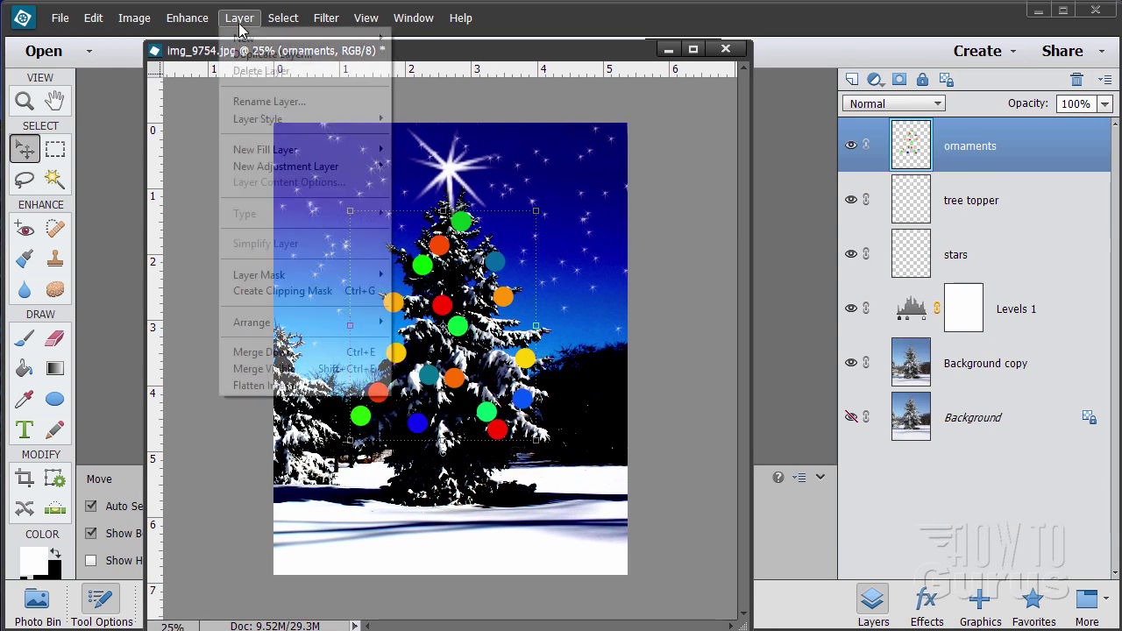
mouse_move(268, 120)
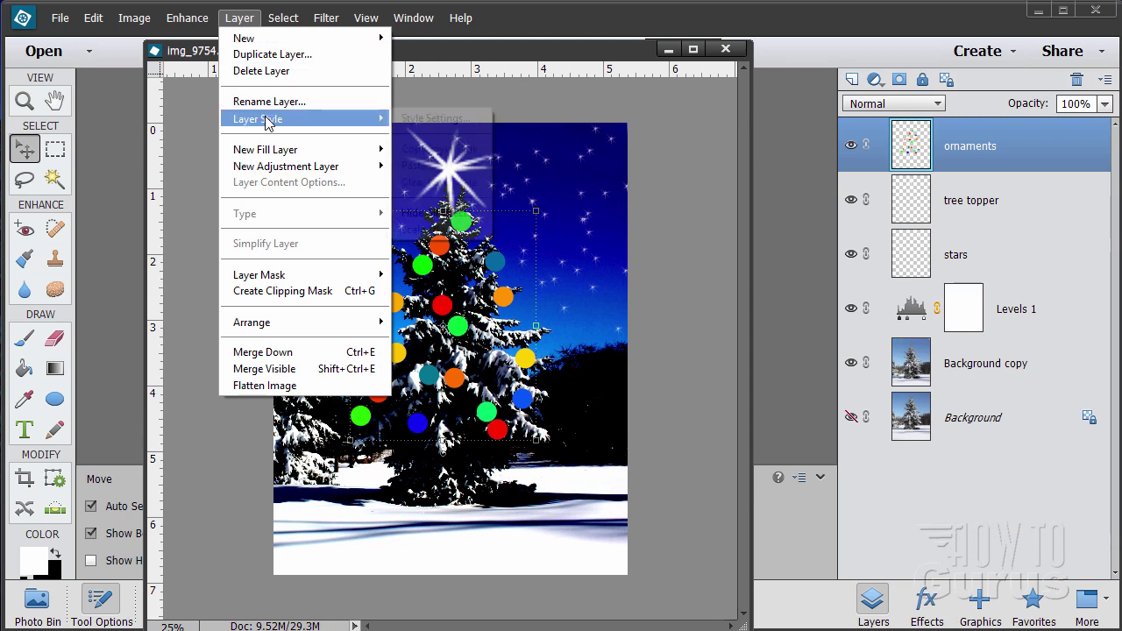
click(410, 128)
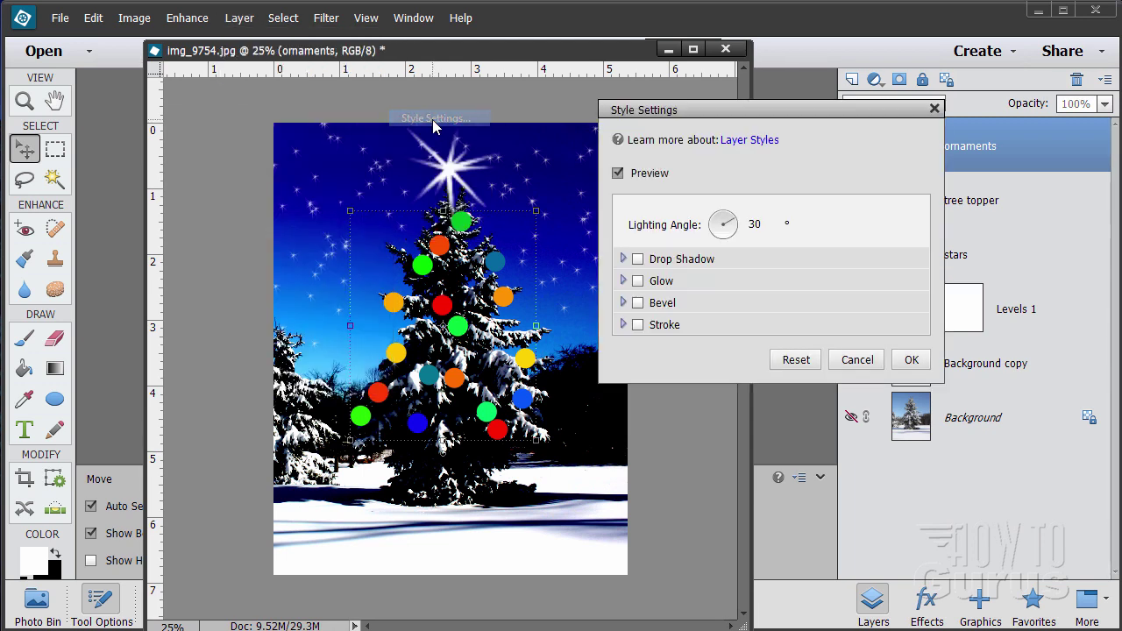
drag(739, 114, 775, 140)
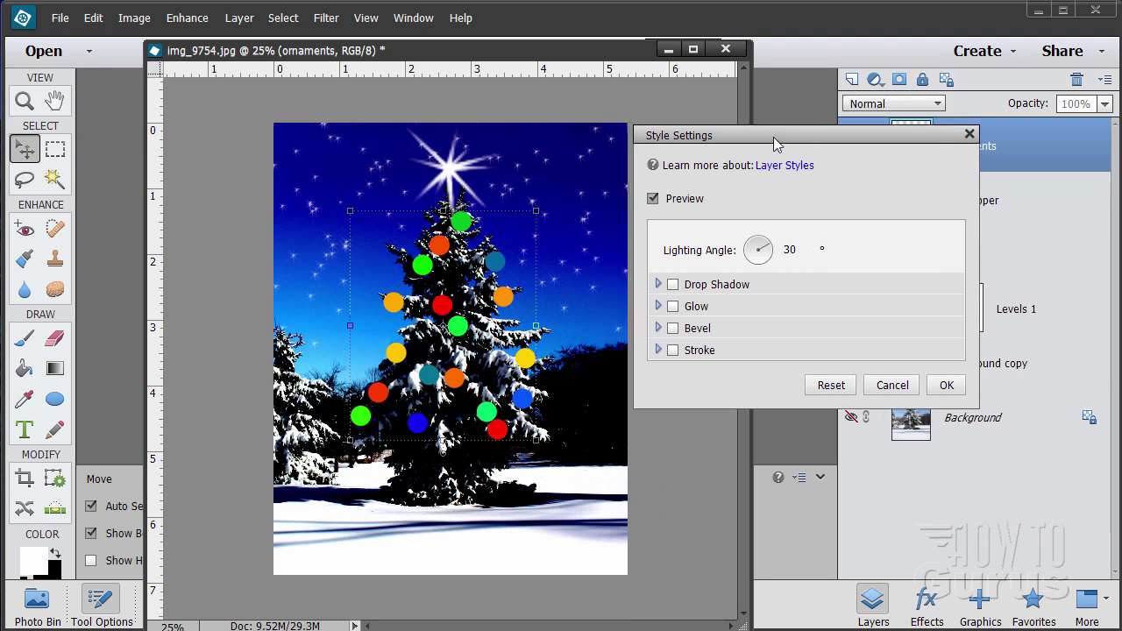
click(659, 328)
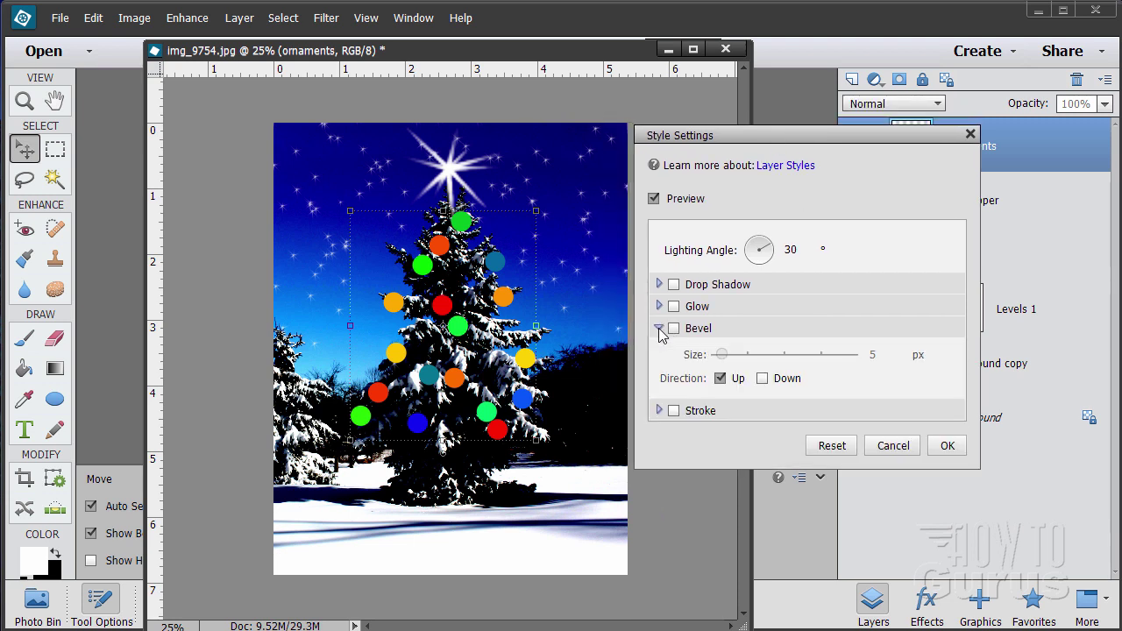
click(675, 329)
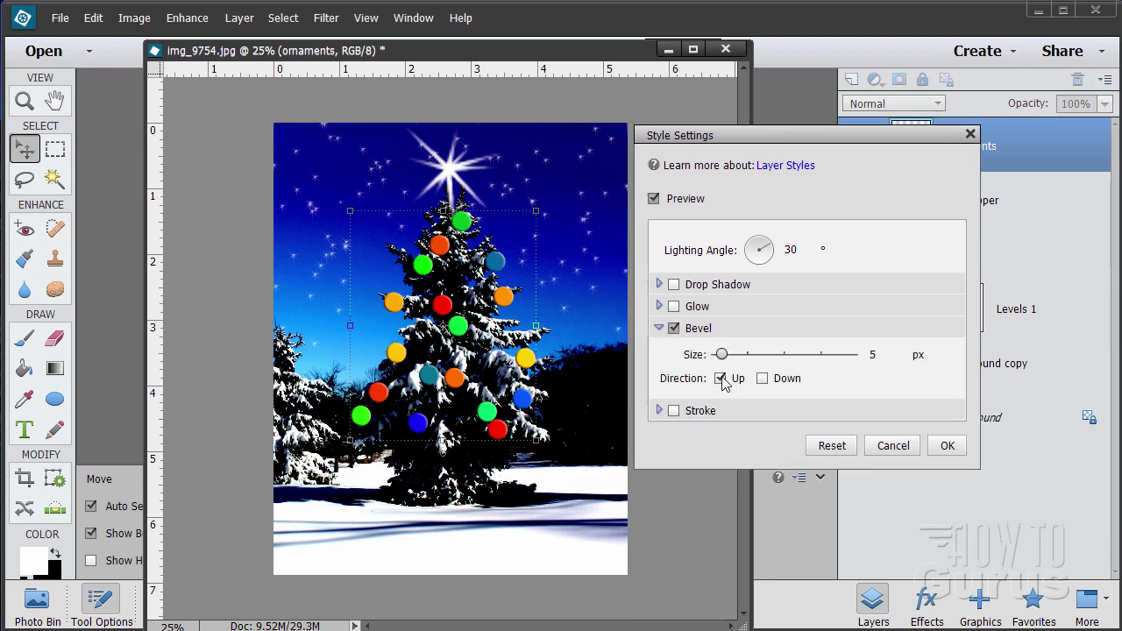
drag(726, 360, 738, 356)
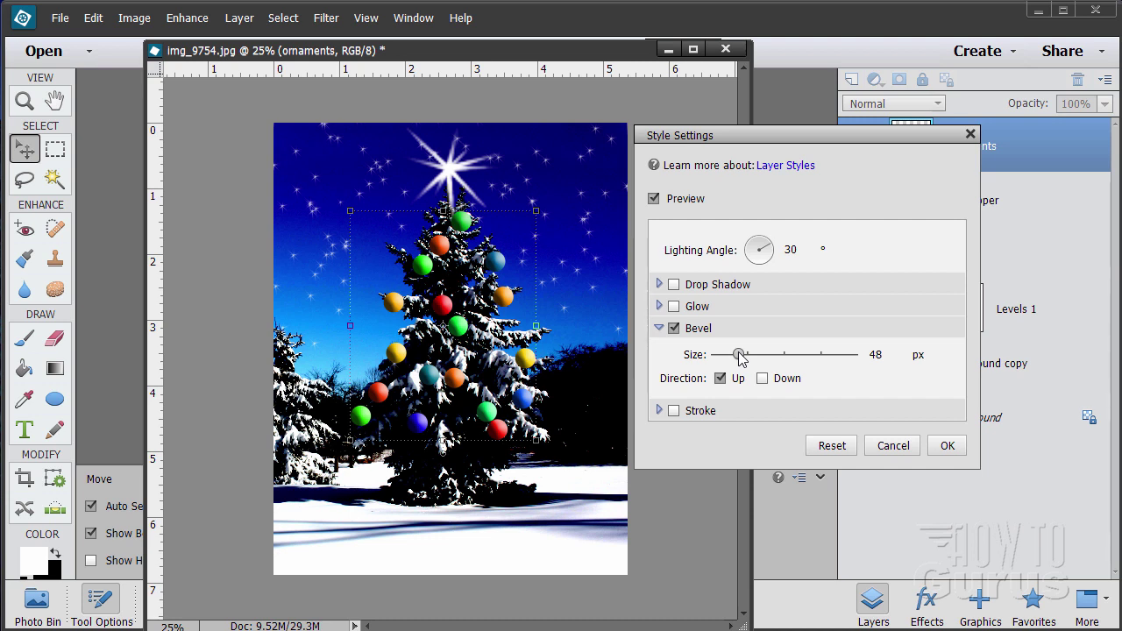
mouse_move(740, 358)
mouse_down()
mouse_move(772, 358)
mouse_move(728, 360)
mouse_move(749, 356)
mouse_up()
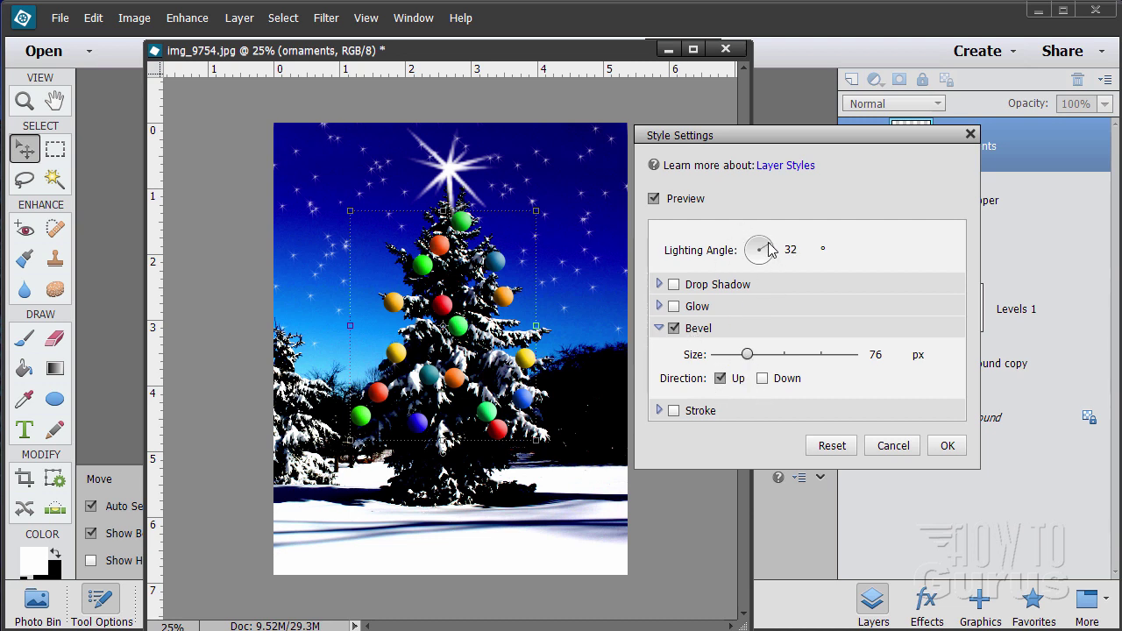
mouse_move(770, 249)
mouse_down()
mouse_move(755, 236)
mouse_move(760, 247)
mouse_up()
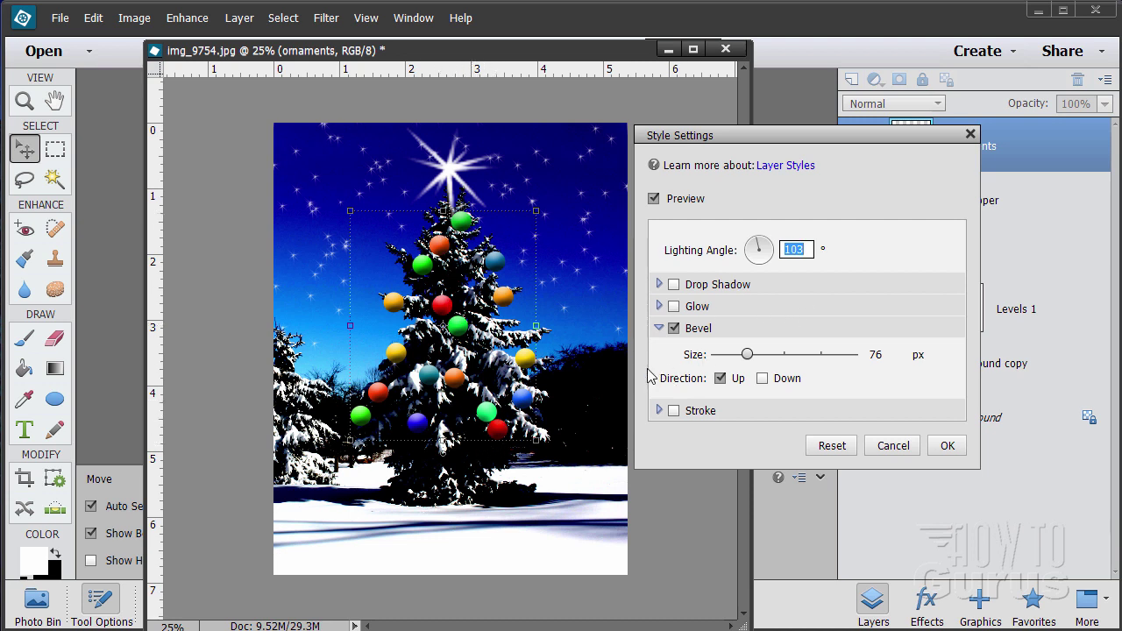
Enable the ornaments layer's glow style and turn on an inner glow with a size of 18 px
click(659, 306)
click(674, 306)
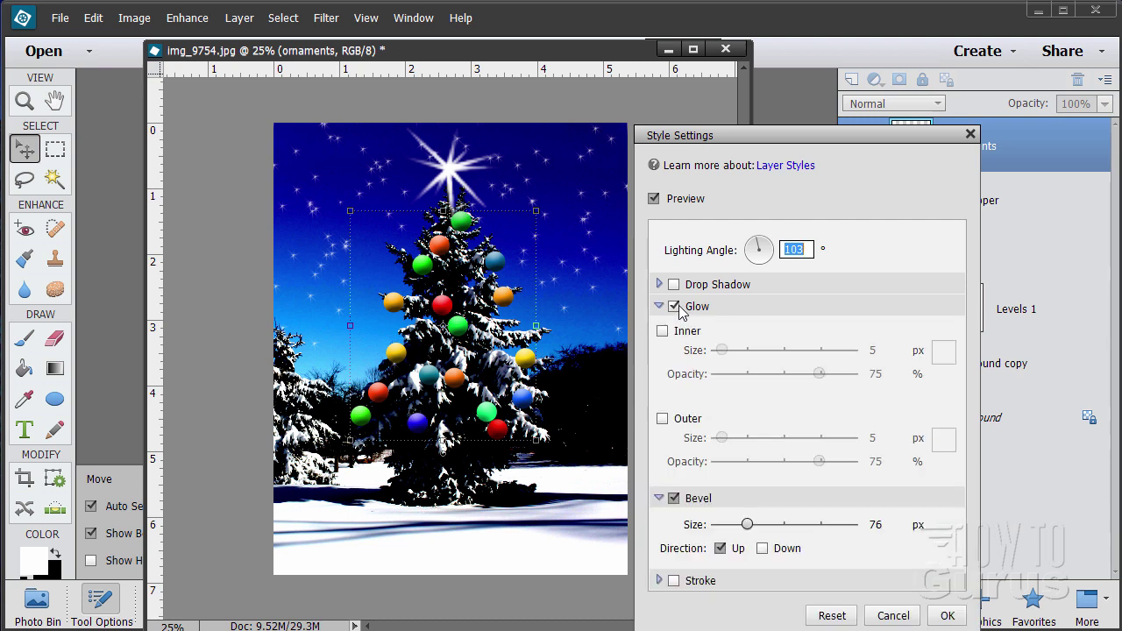
click(663, 331)
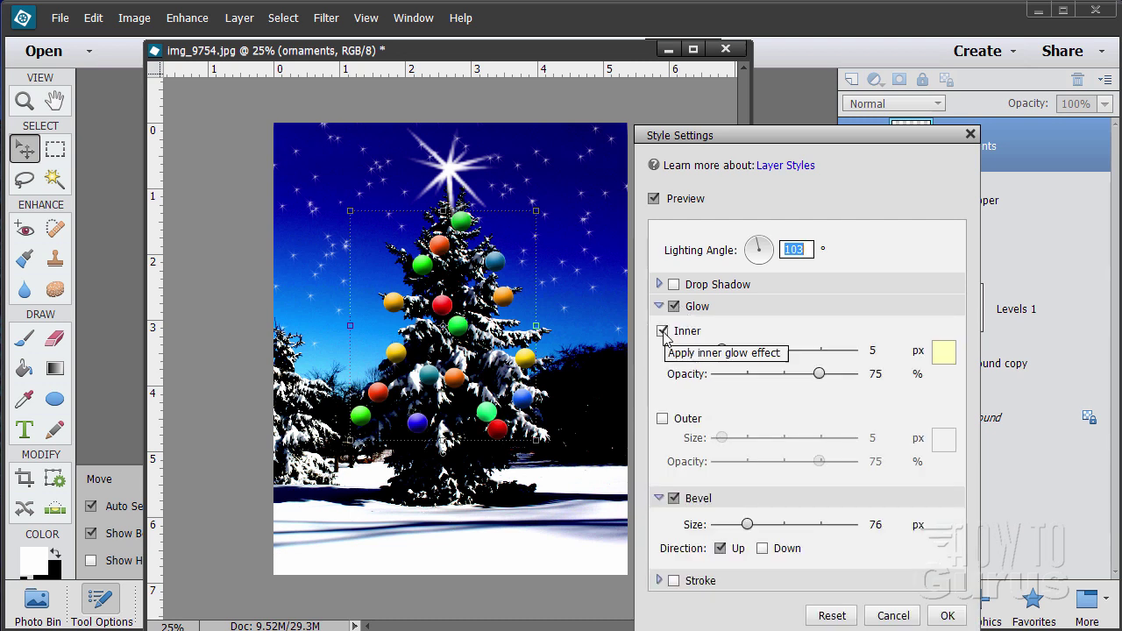
drag(721, 350, 730, 351)
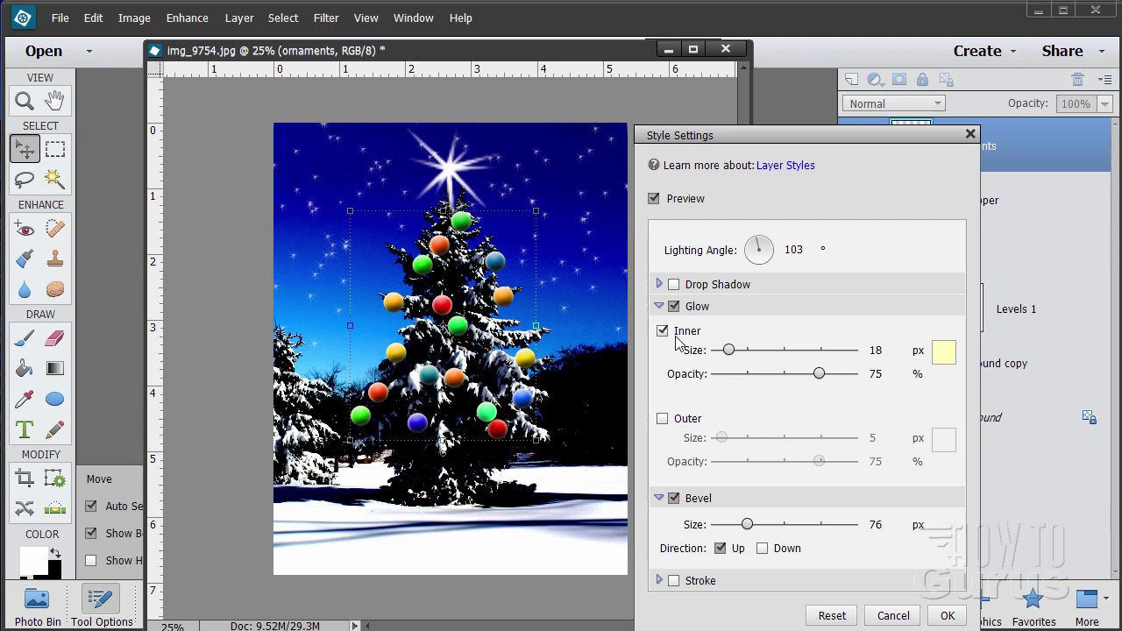
Add an outer glow to the ornaments with a size of 24 px and 30% opacity, and apply the layer style
click(663, 419)
drag(721, 438, 732, 443)
drag(732, 443, 734, 442)
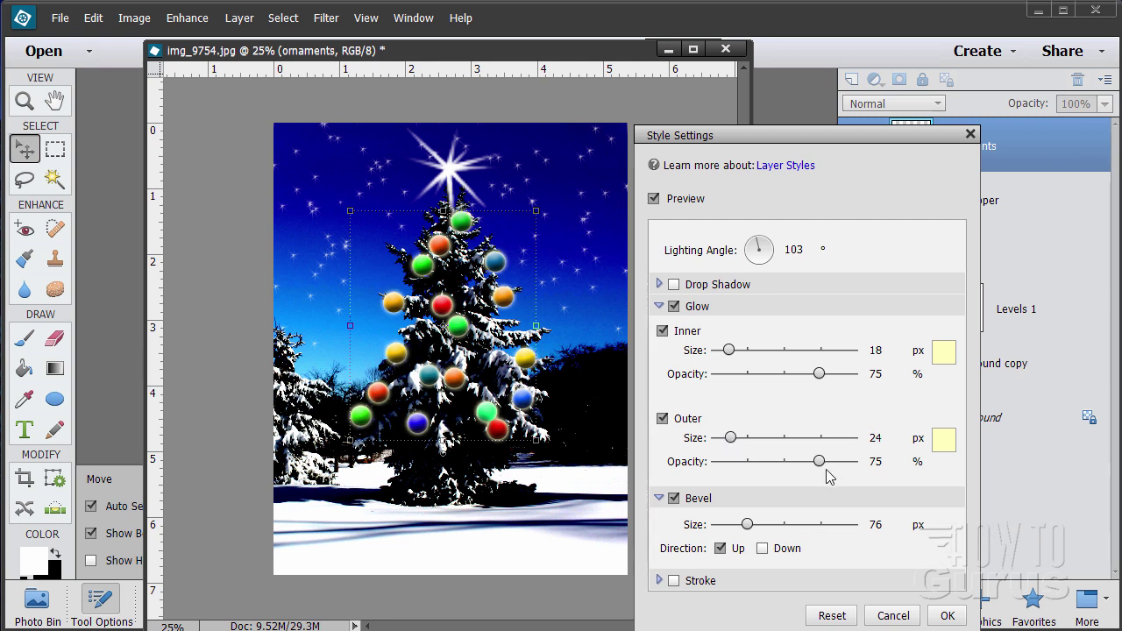
drag(819, 462, 758, 465)
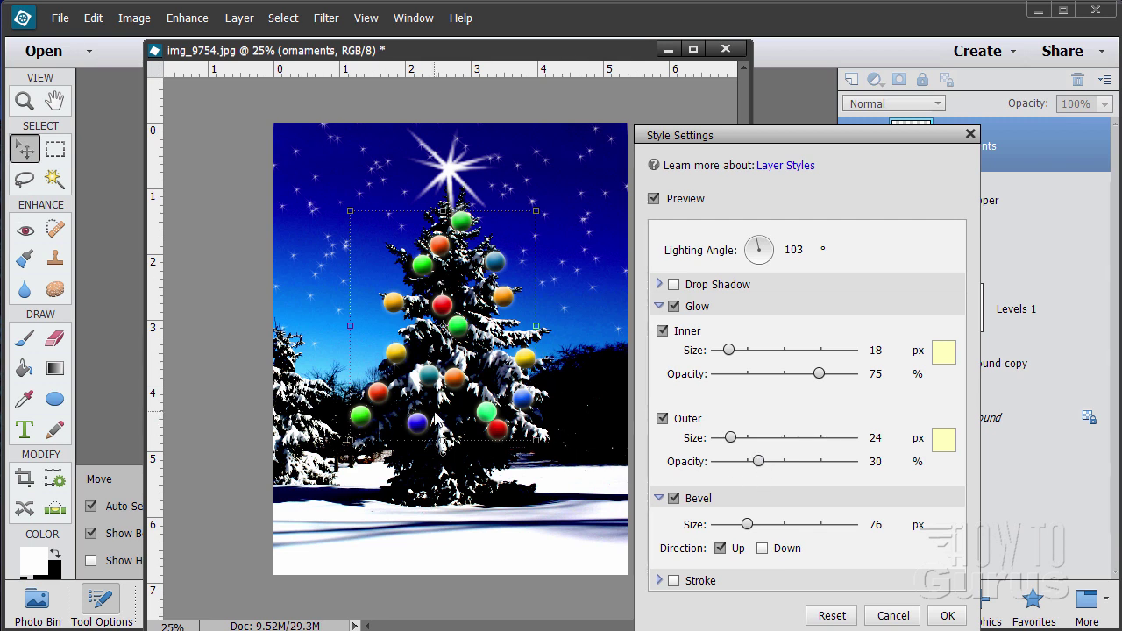
click(662, 420)
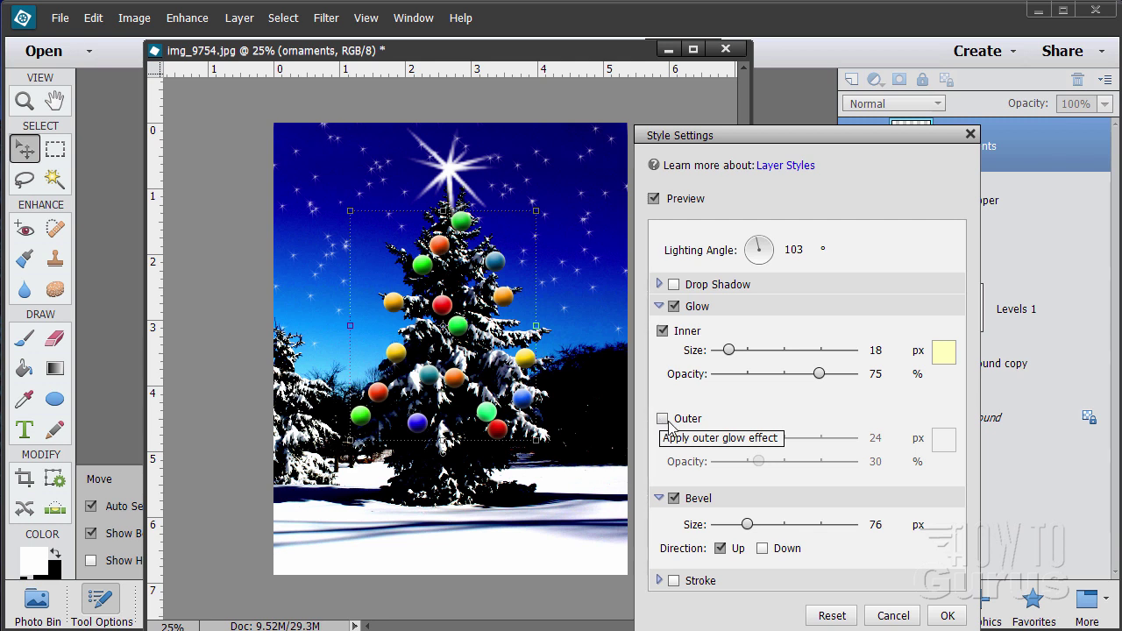
click(663, 420)
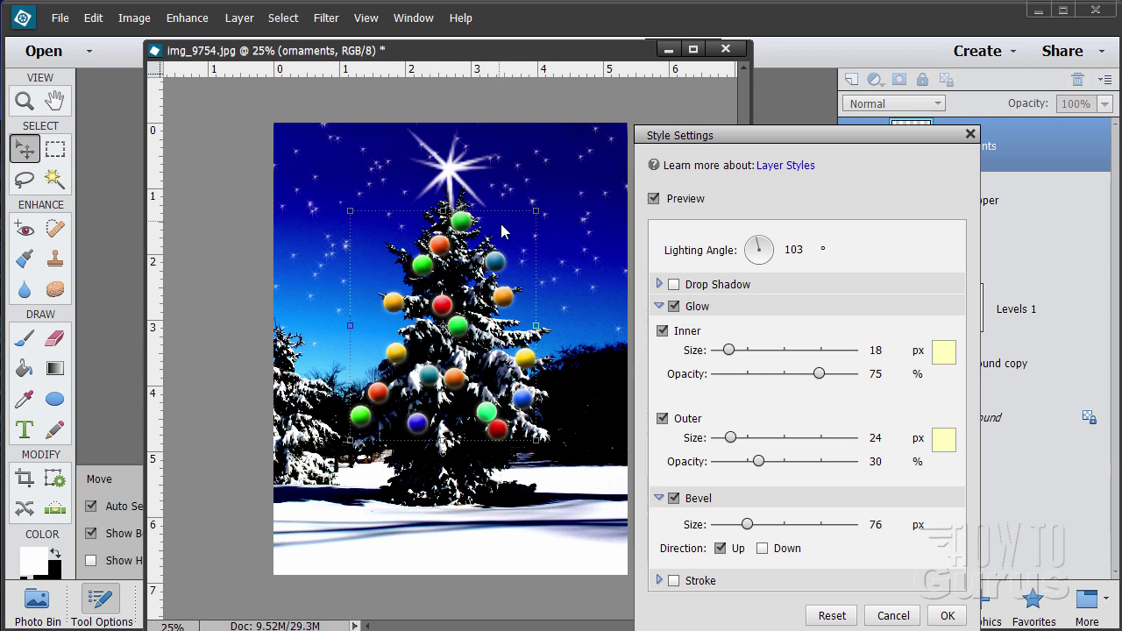
click(947, 617)
Create a new layer above the ornaments layer and name it highlights
click(1008, 432)
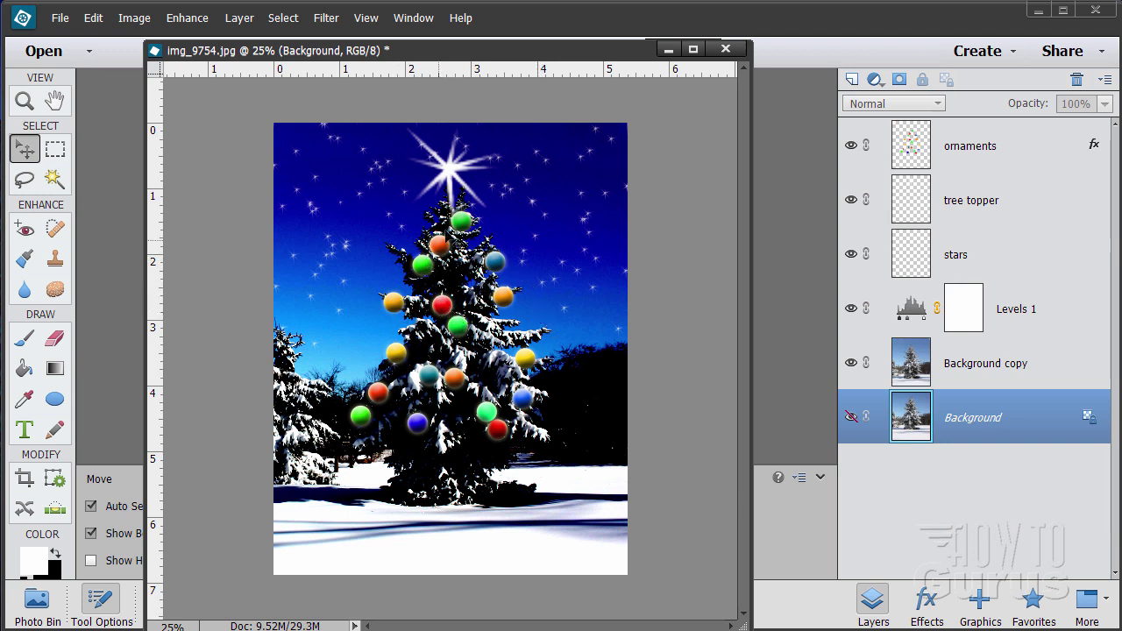
click(1009, 150)
click(851, 80)
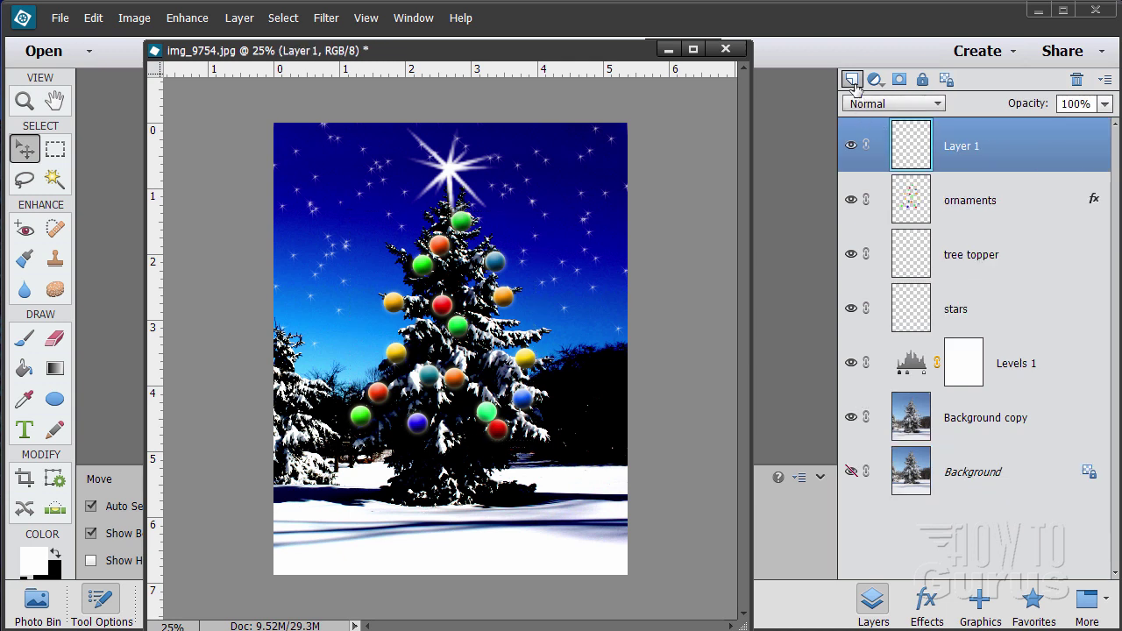
double_click(958, 149)
text(h)
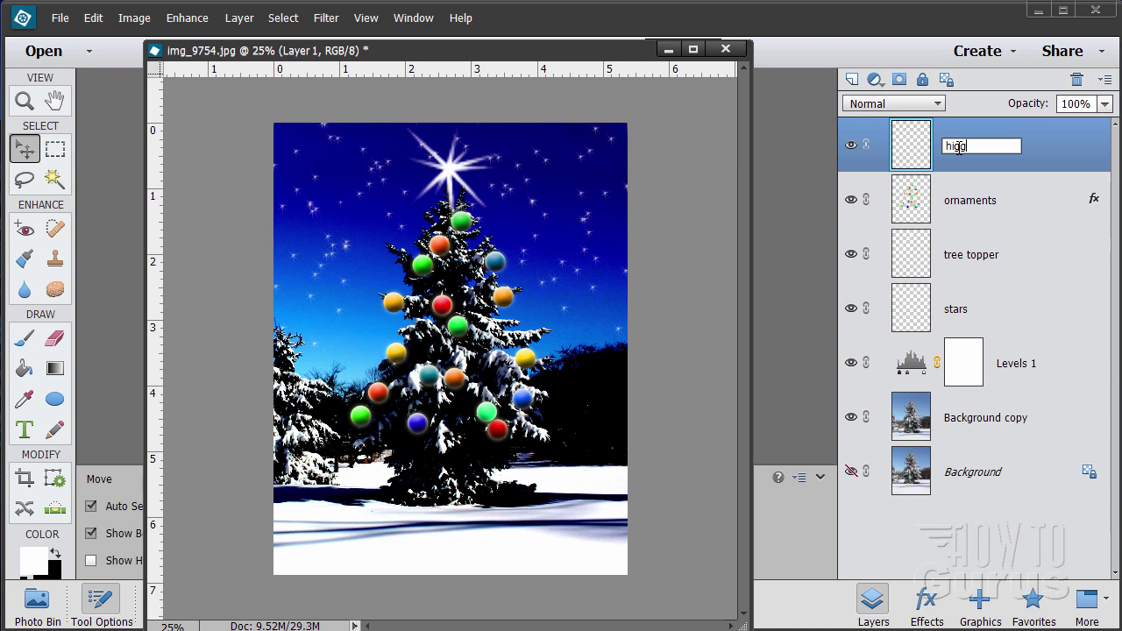
text(ighlights)
key(Return)
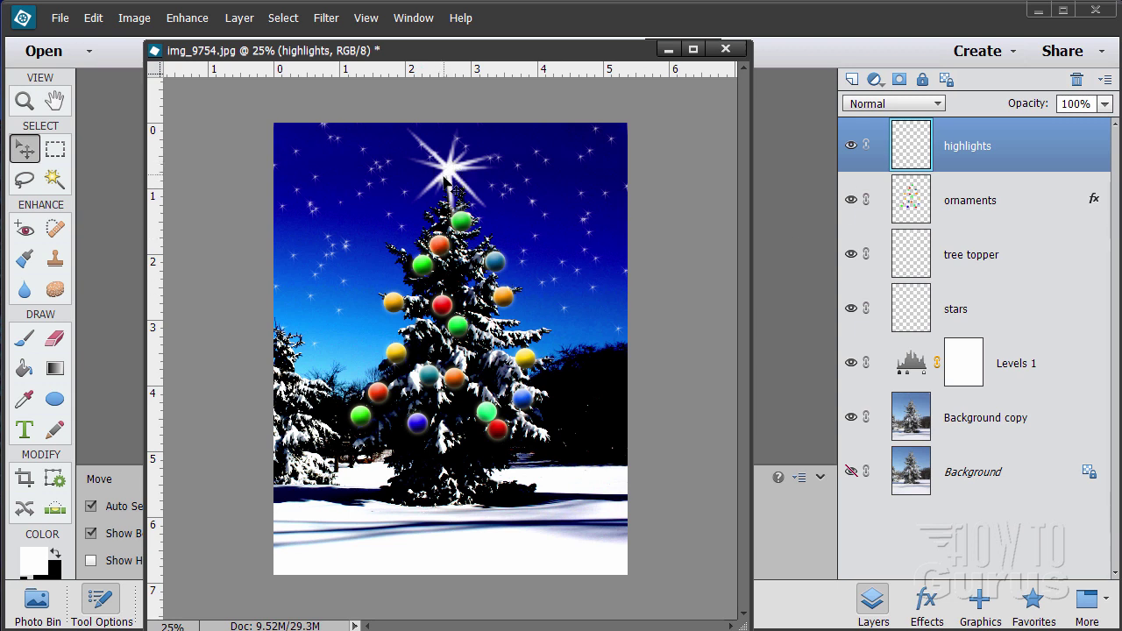
Switch to the Brush tool and choose the 50 px star brush from the Assorted Brushes set
drag(427, 56, 639, 45)
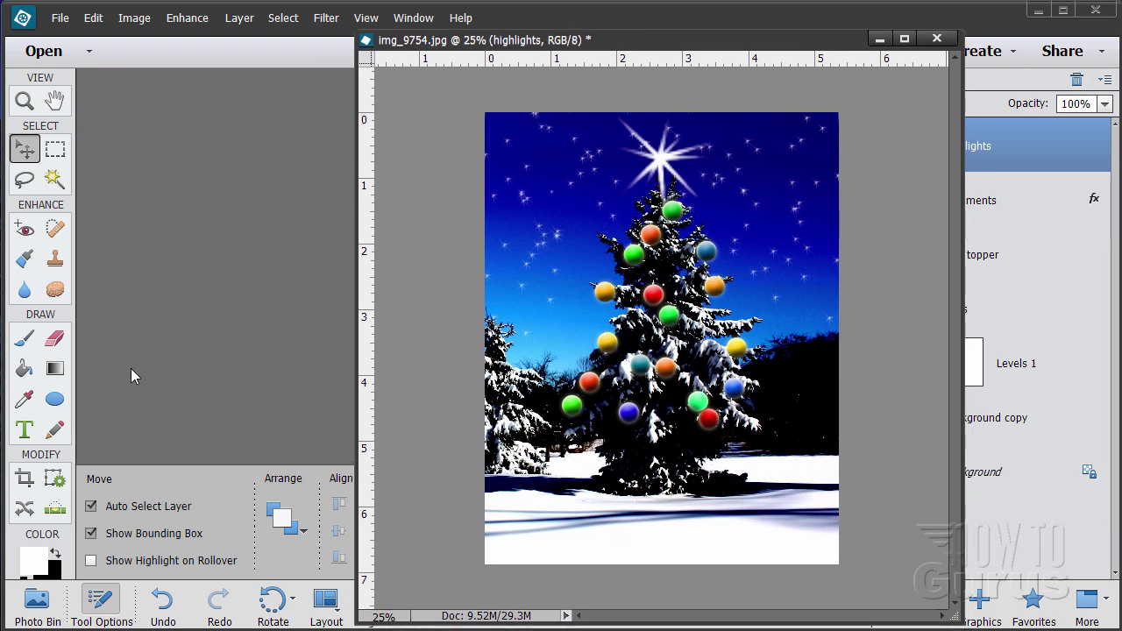
click(22, 341)
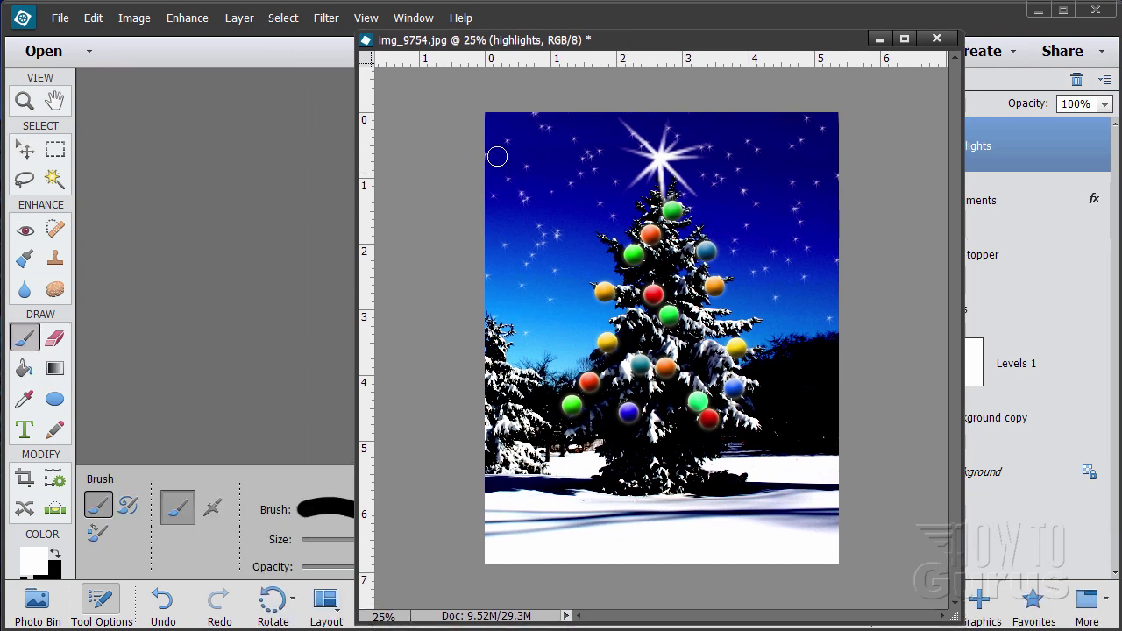
drag(595, 50, 729, 49)
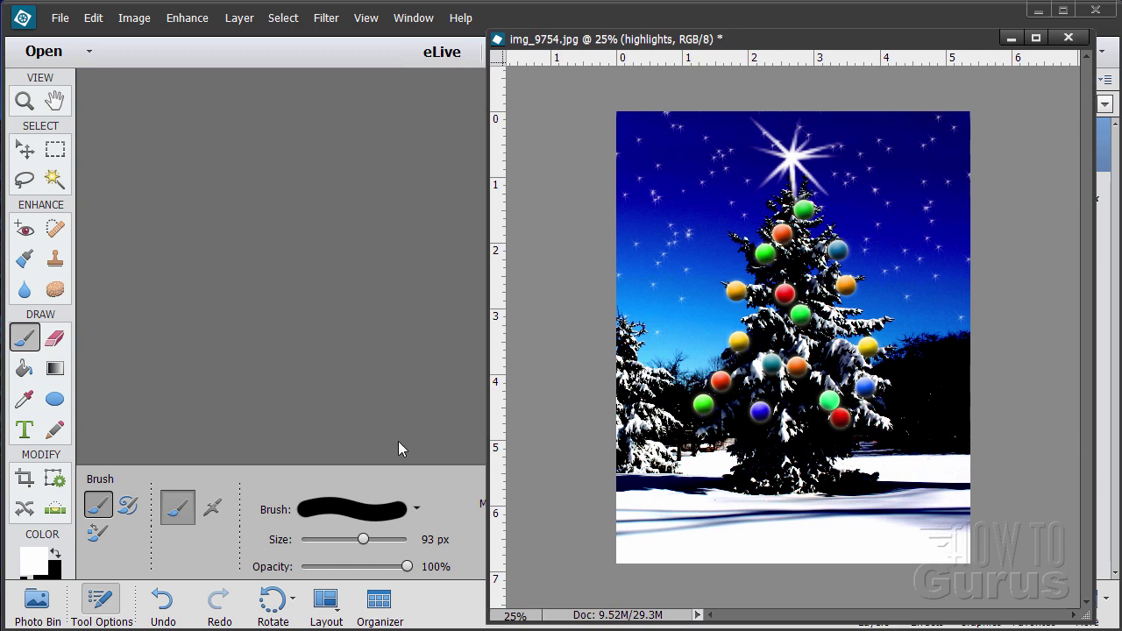
click(377, 518)
click(351, 107)
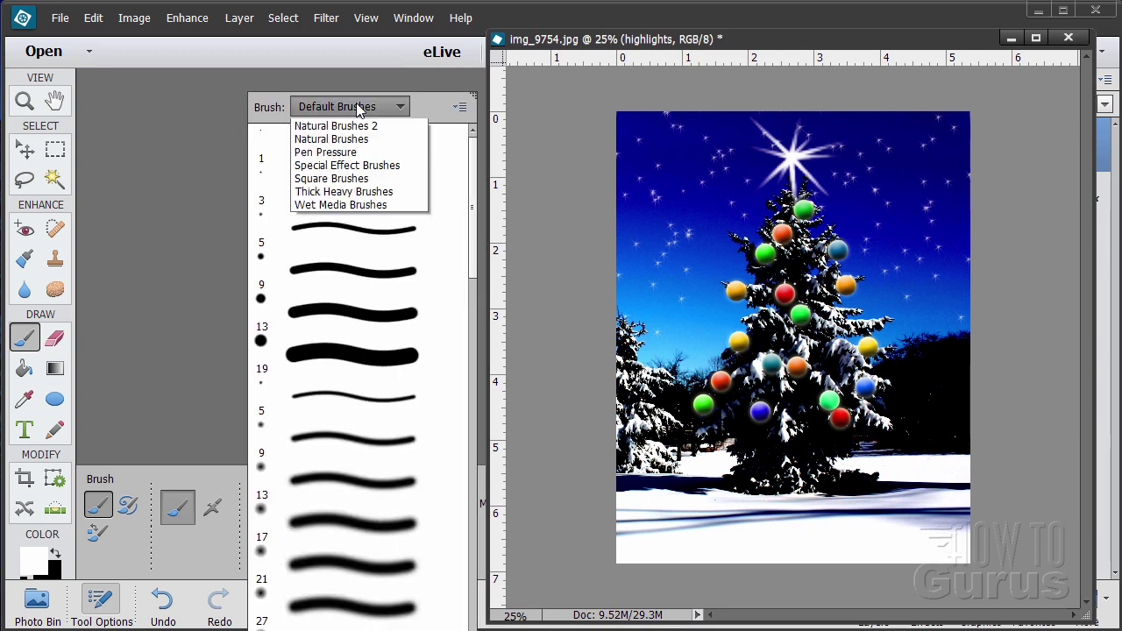
click(336, 152)
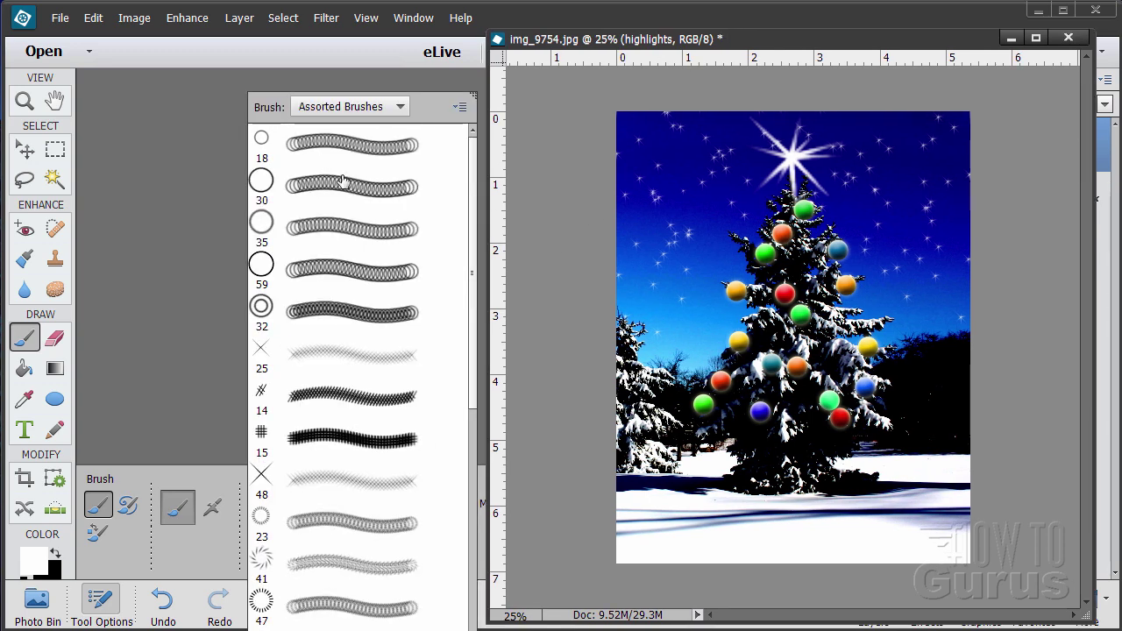
scroll(450, 286, down, 12)
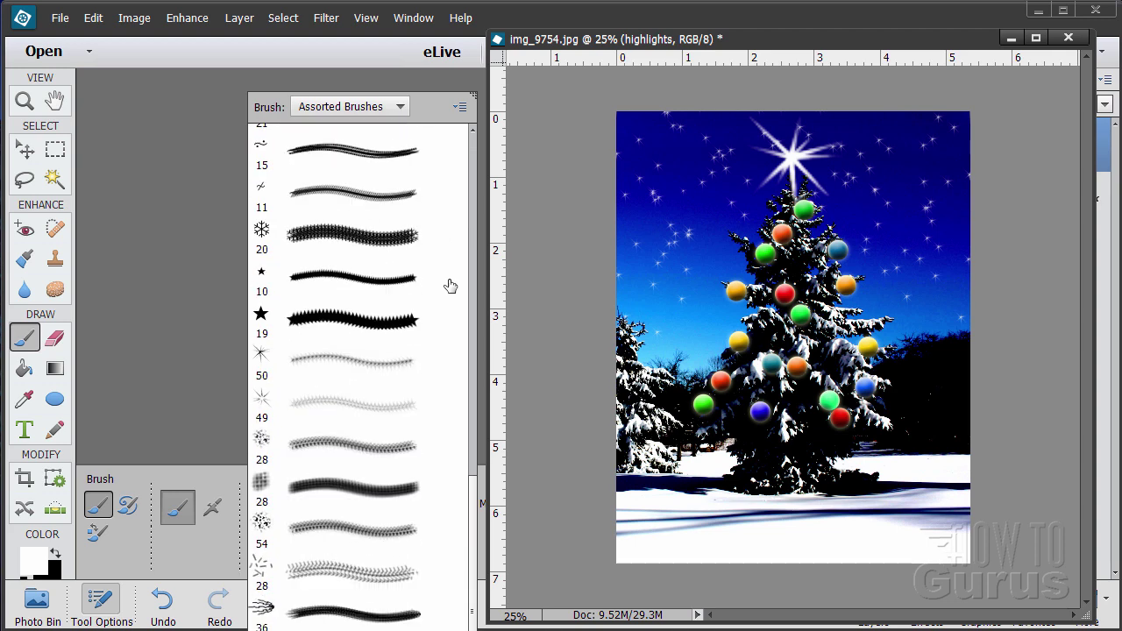
click(262, 359)
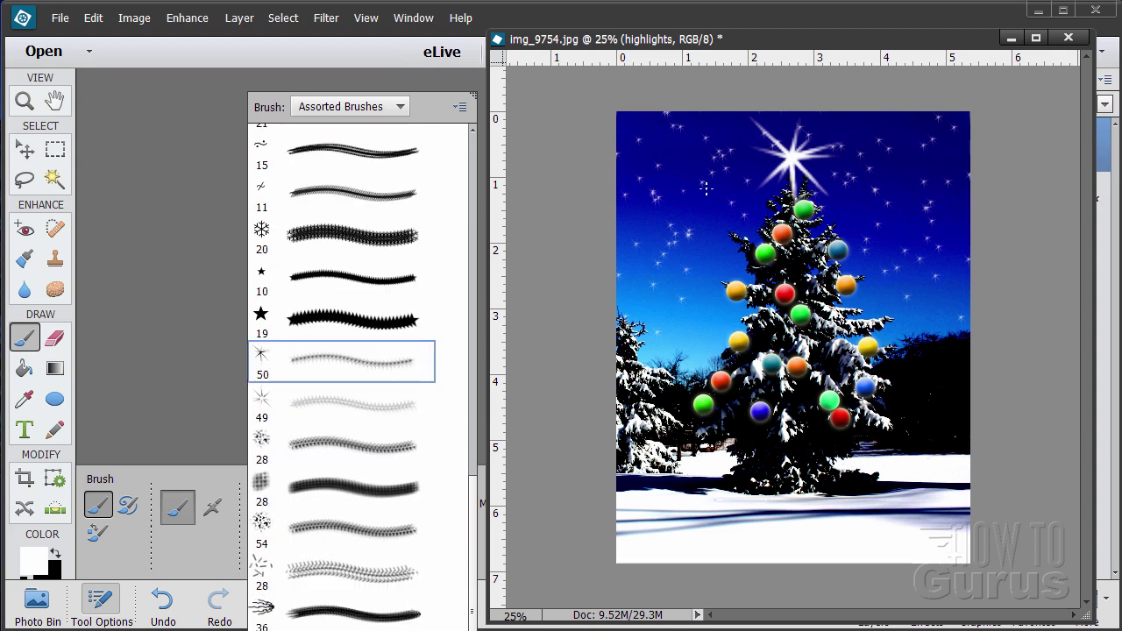
double_click(299, 364)
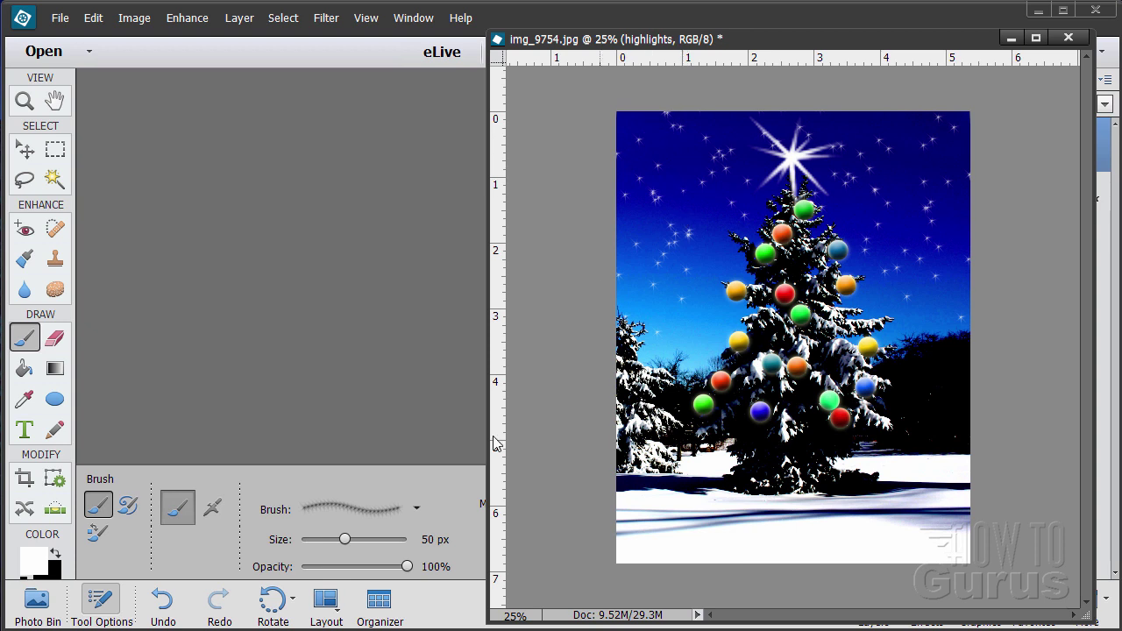
Enlarge the star brush to 165 px, judging its size against the ornaments near the treetop
mouse_move(344, 539)
mouse_down()
mouse_move(382, 539)
mouse_move(360, 542)
mouse_up()
drag(367, 545, 368, 545)
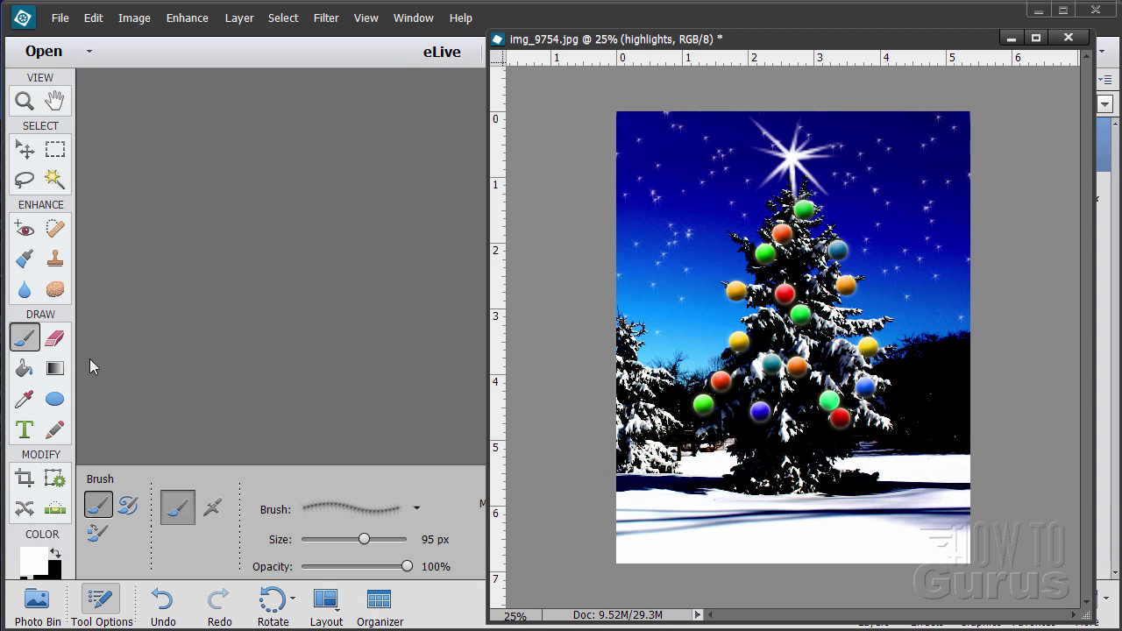
click(24, 100)
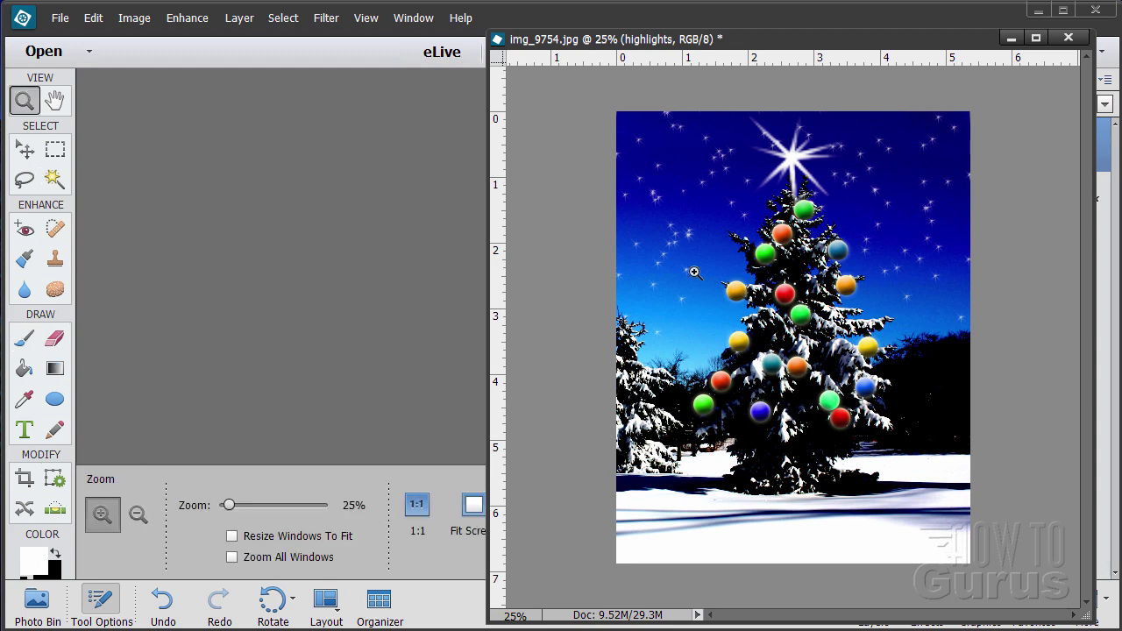
click(818, 224)
click(818, 224)
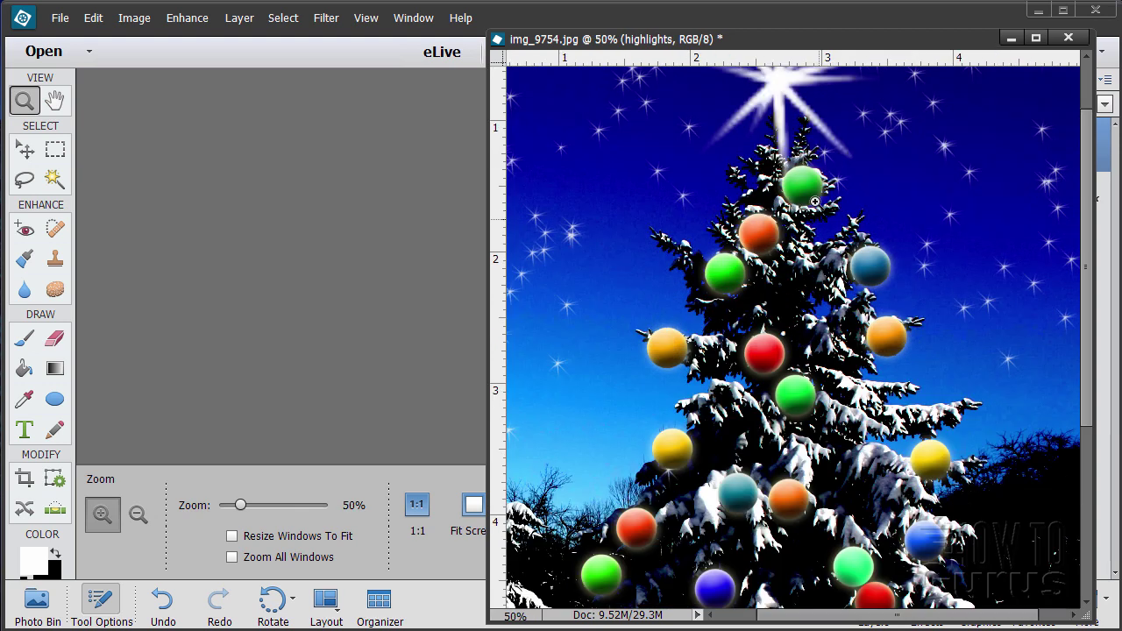
click(818, 229)
scroll(822, 276, up, 2)
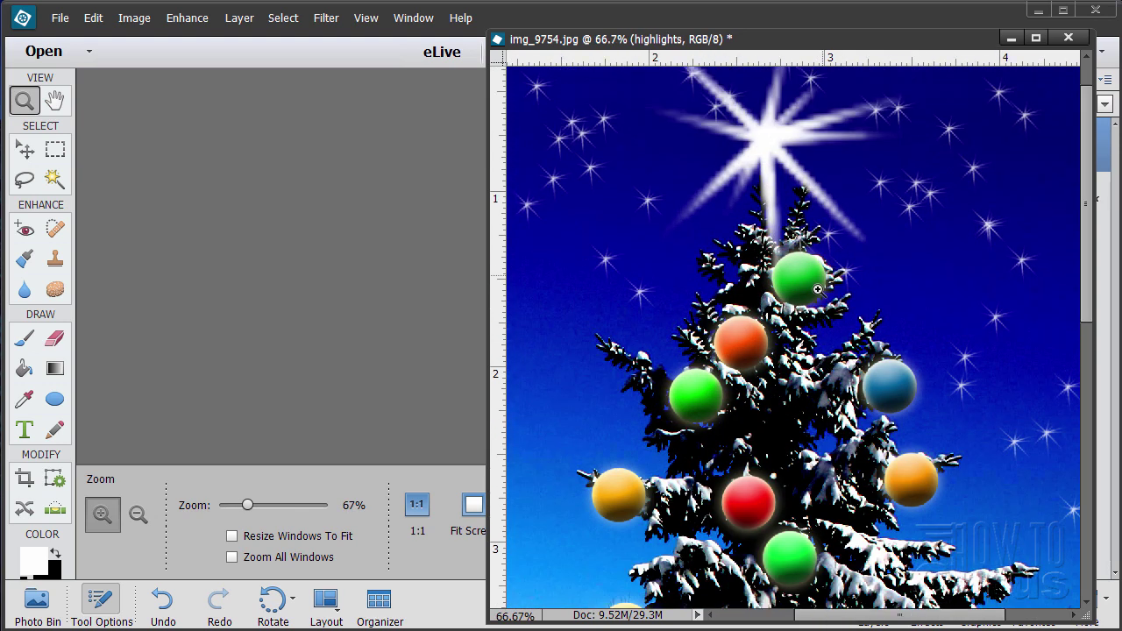
scroll(792, 294, up, 1)
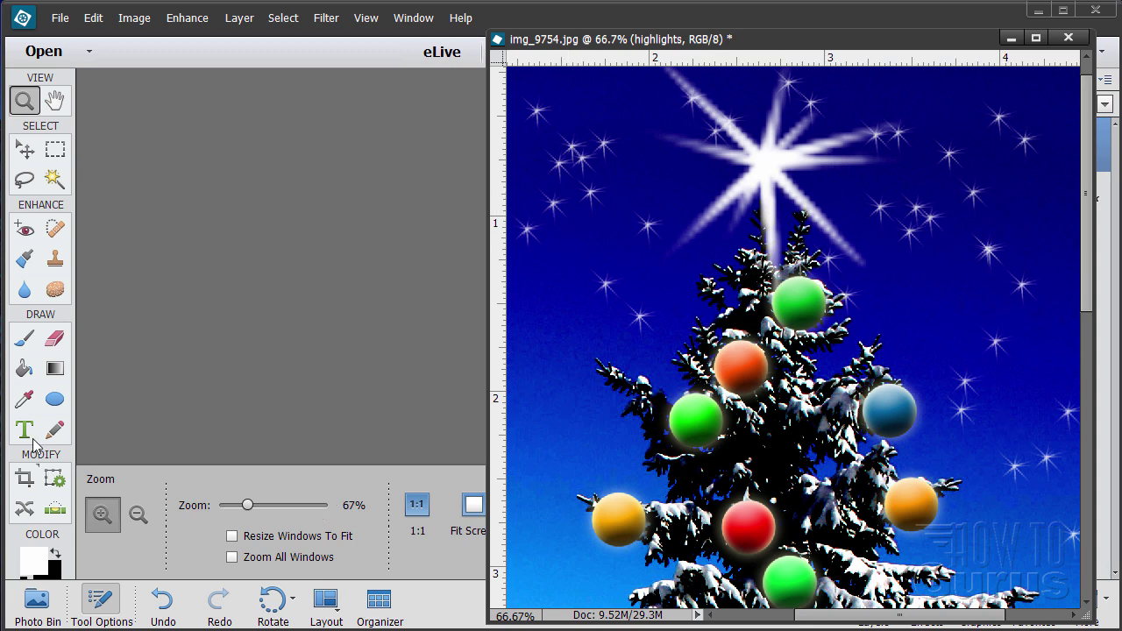
click(25, 341)
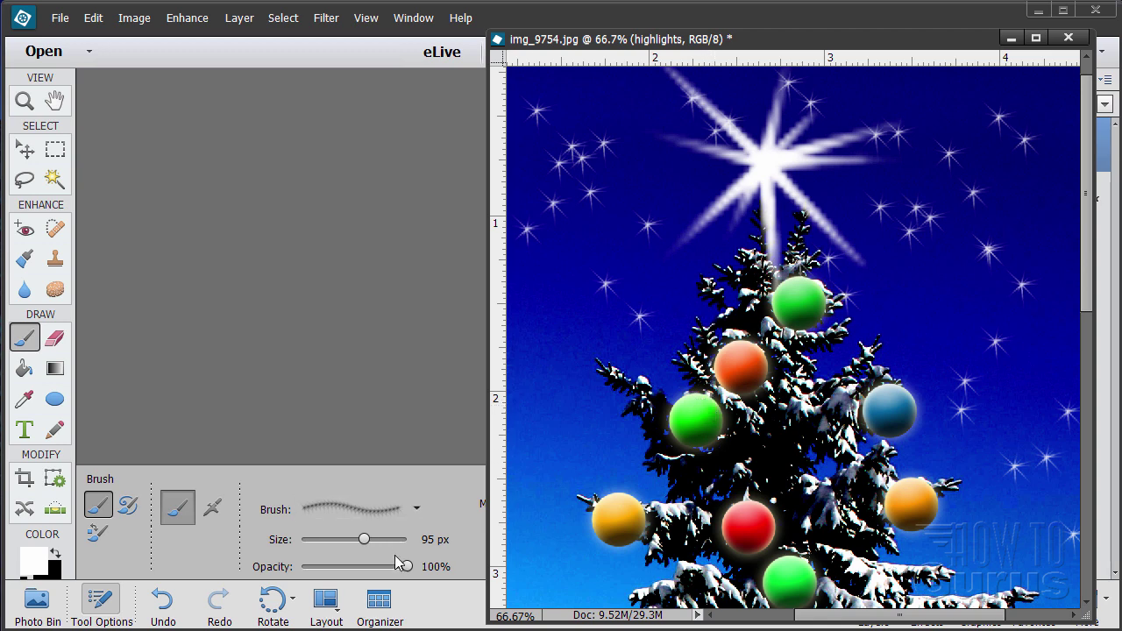
drag(367, 547, 370, 545)
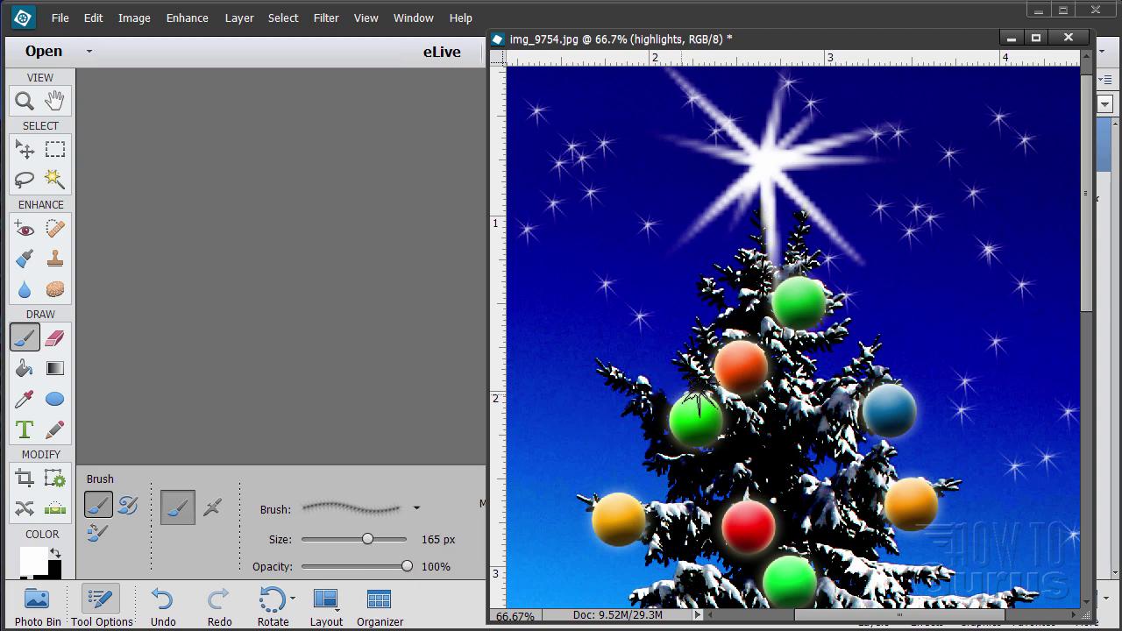
Stamp a white star highlight on each of the seven ornaments on the upper half of the tree
click(748, 353)
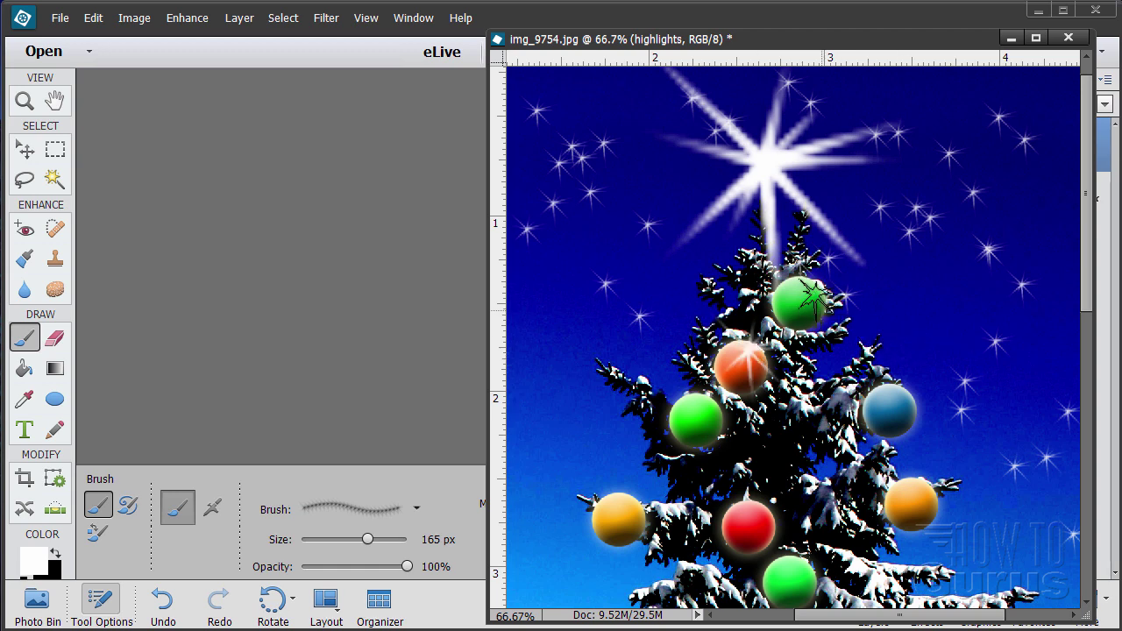
click(803, 295)
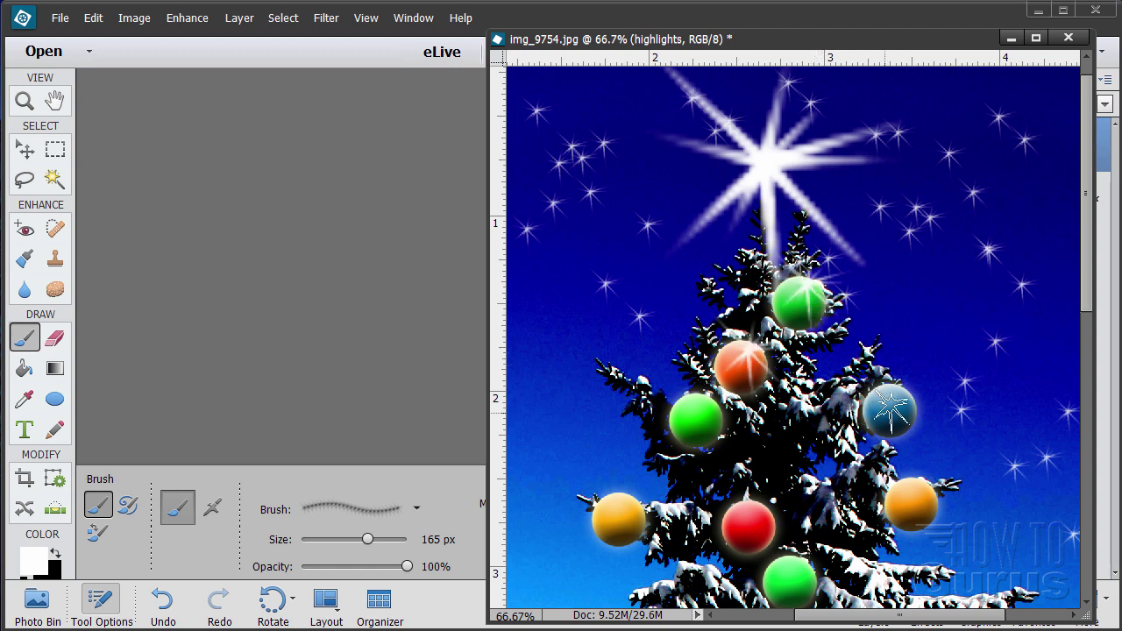
click(893, 397)
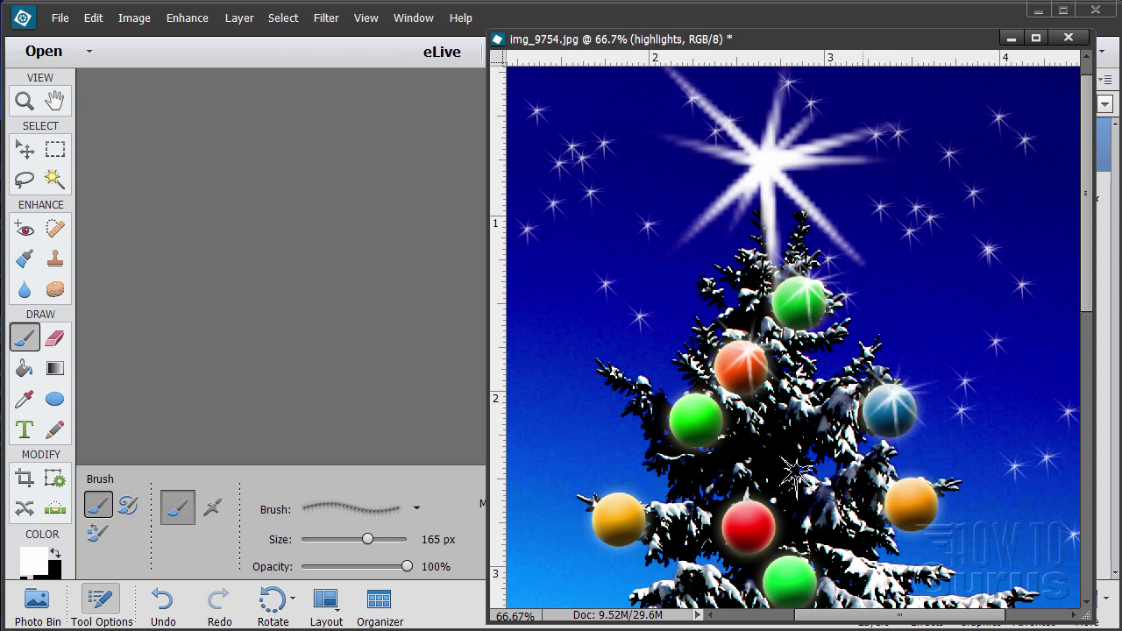
click(702, 407)
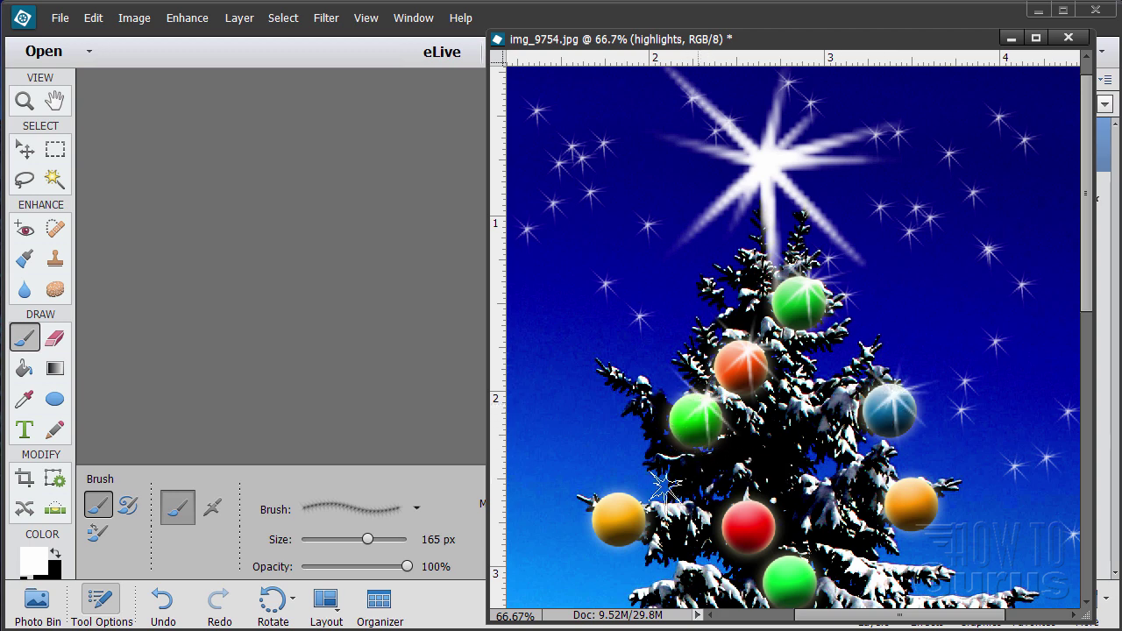
click(626, 513)
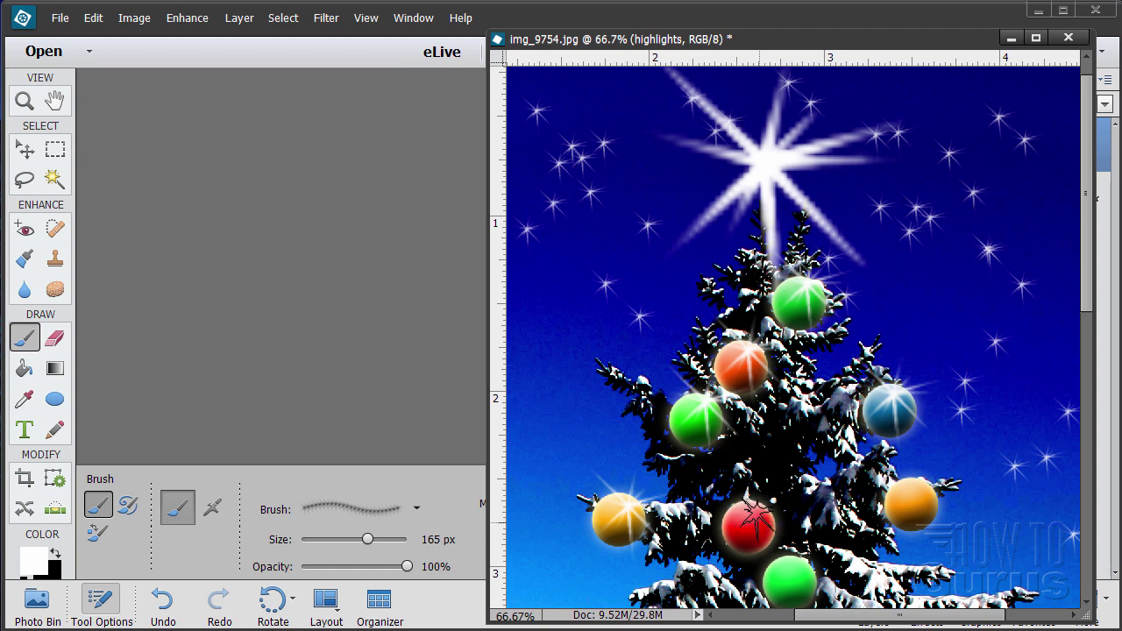
click(752, 517)
click(916, 502)
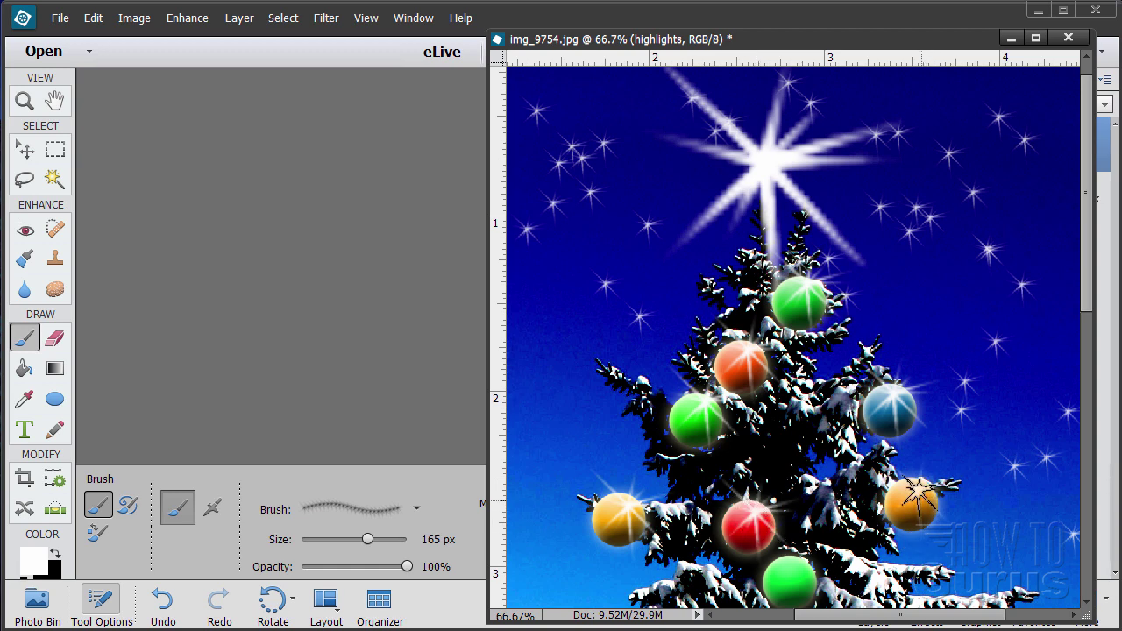
Stamp star highlights on the mid-tree ornaments: the lower green one, both yellow ones, the lower orange one and the teal one
scroll(979, 391, down, 3)
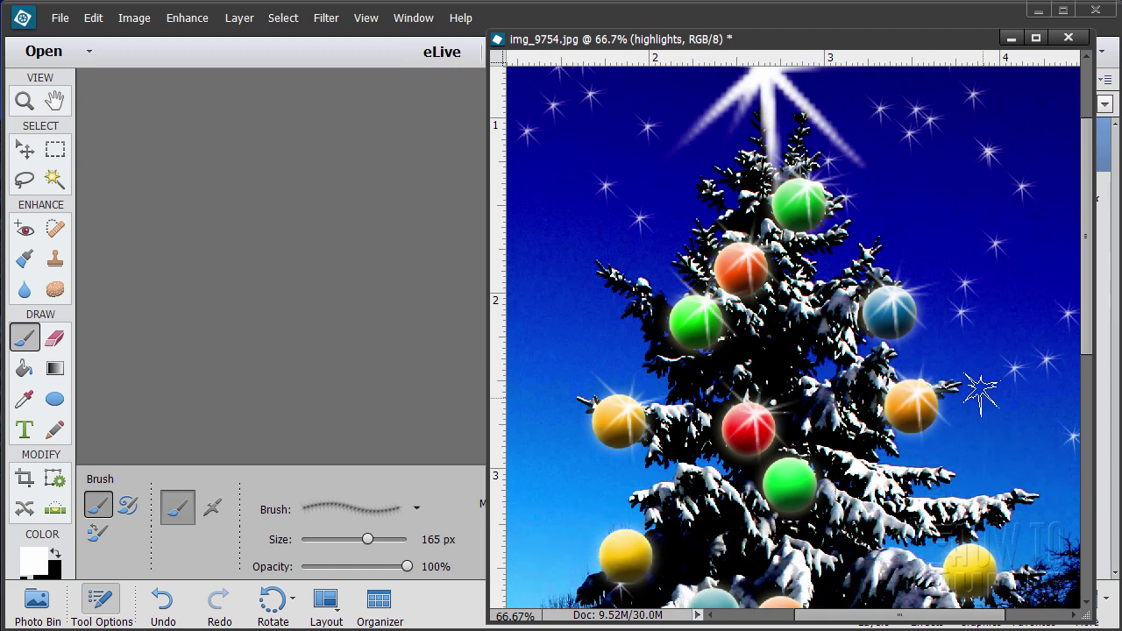
click(798, 480)
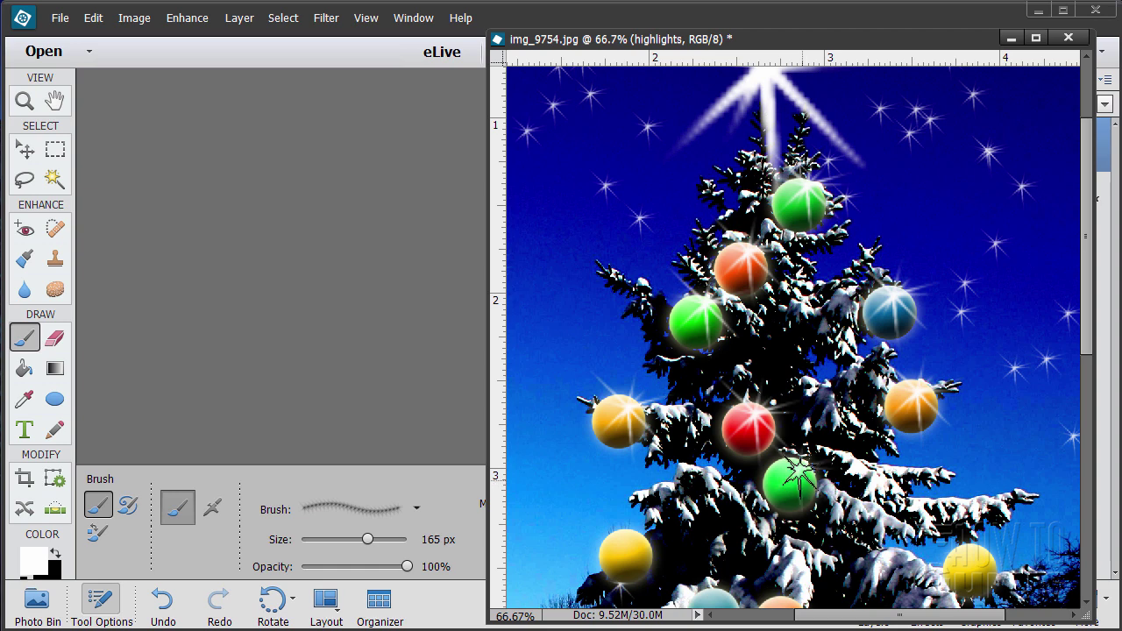
click(635, 546)
scroll(964, 454, down, 2)
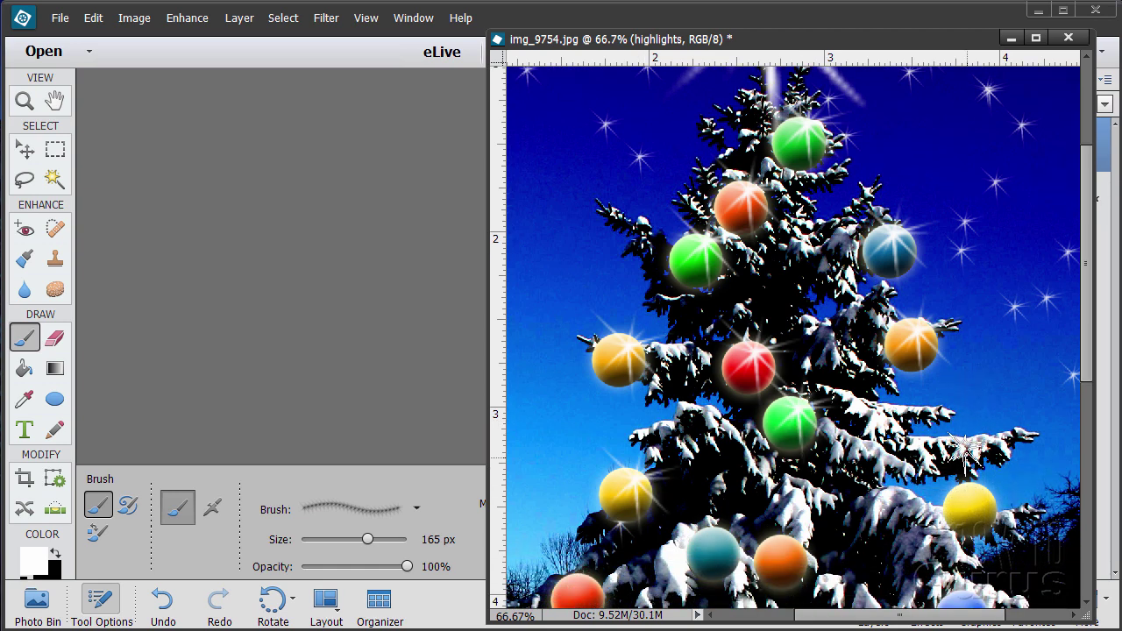
click(976, 497)
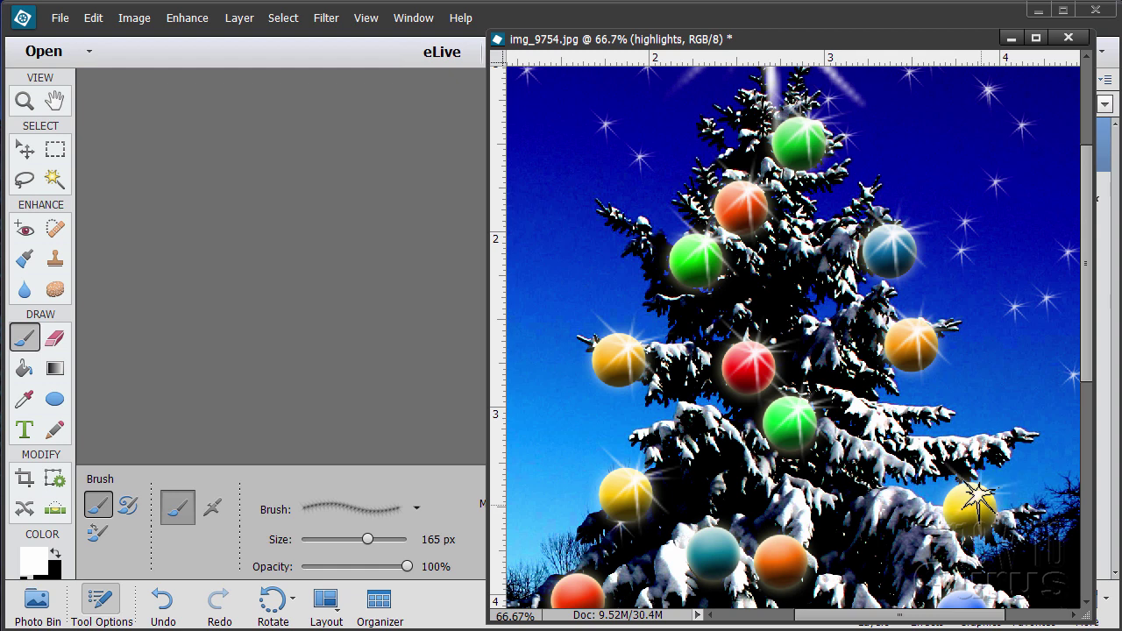
scroll(902, 375, down, 1)
scroll(898, 377, down, 1)
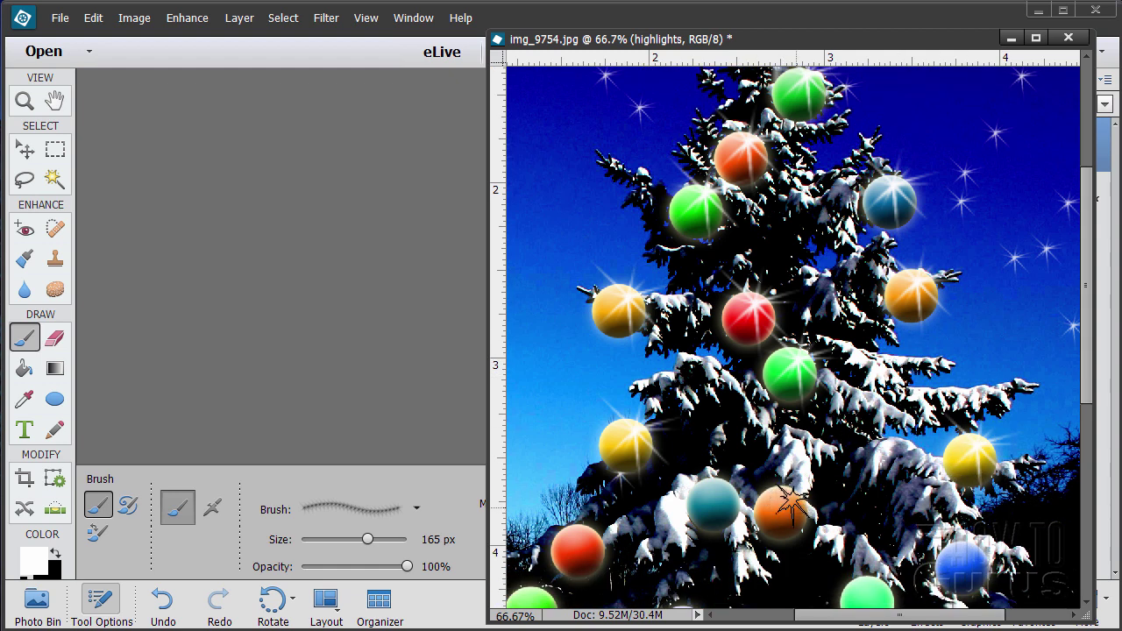
click(789, 505)
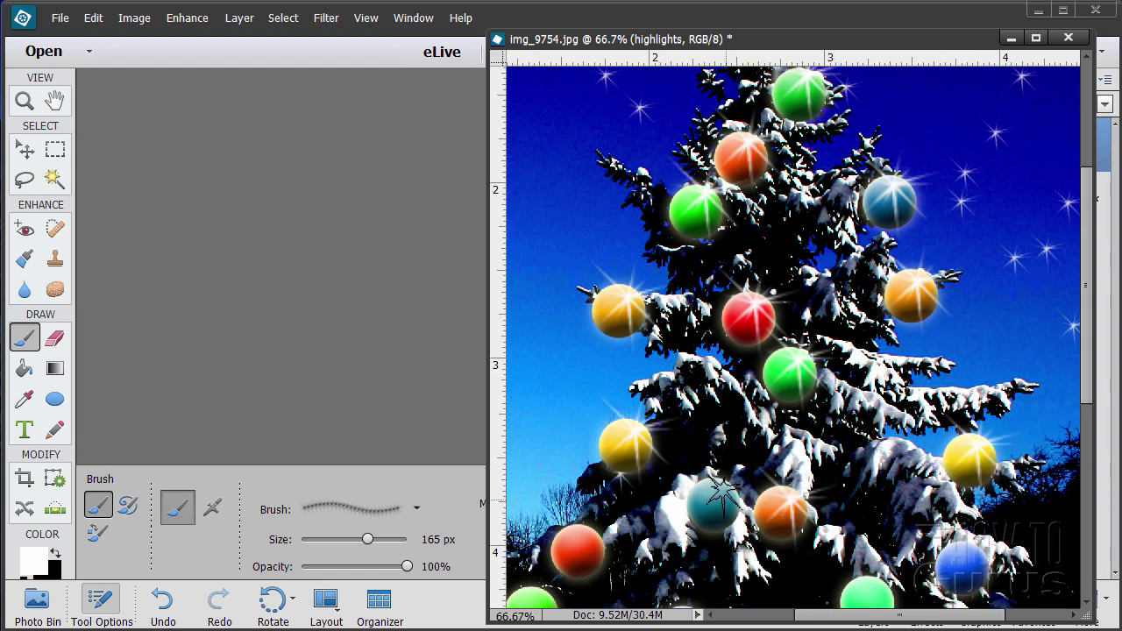
click(726, 494)
Stamp star highlights on the six lowest ornaments: orange-red, green, violet, mint green, red and blue
scroll(736, 481, down, 5)
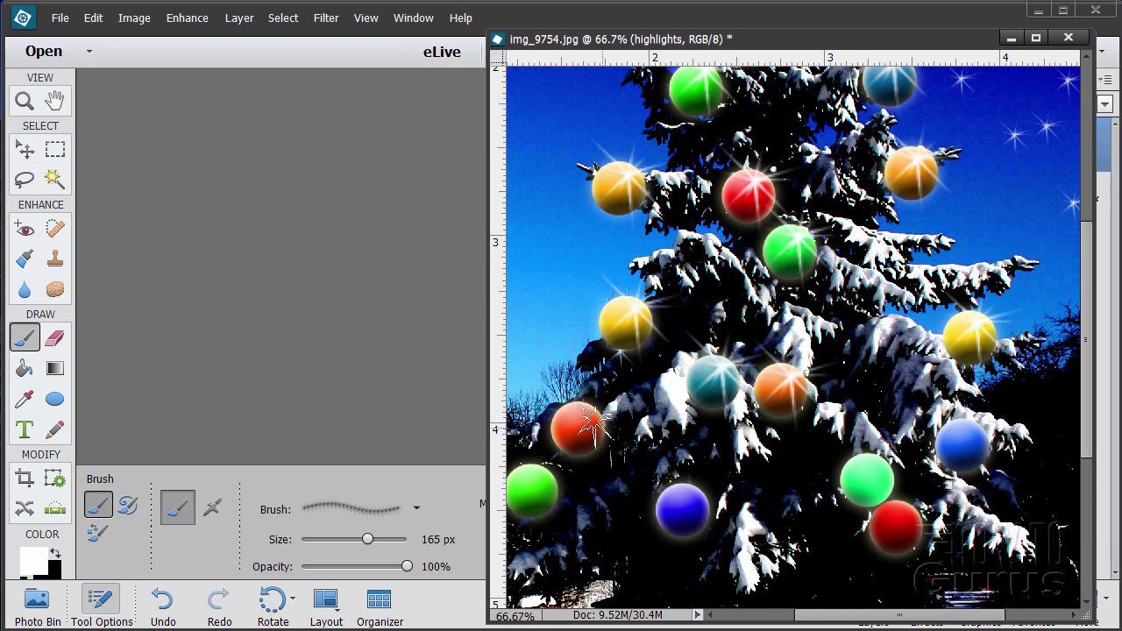
click(587, 421)
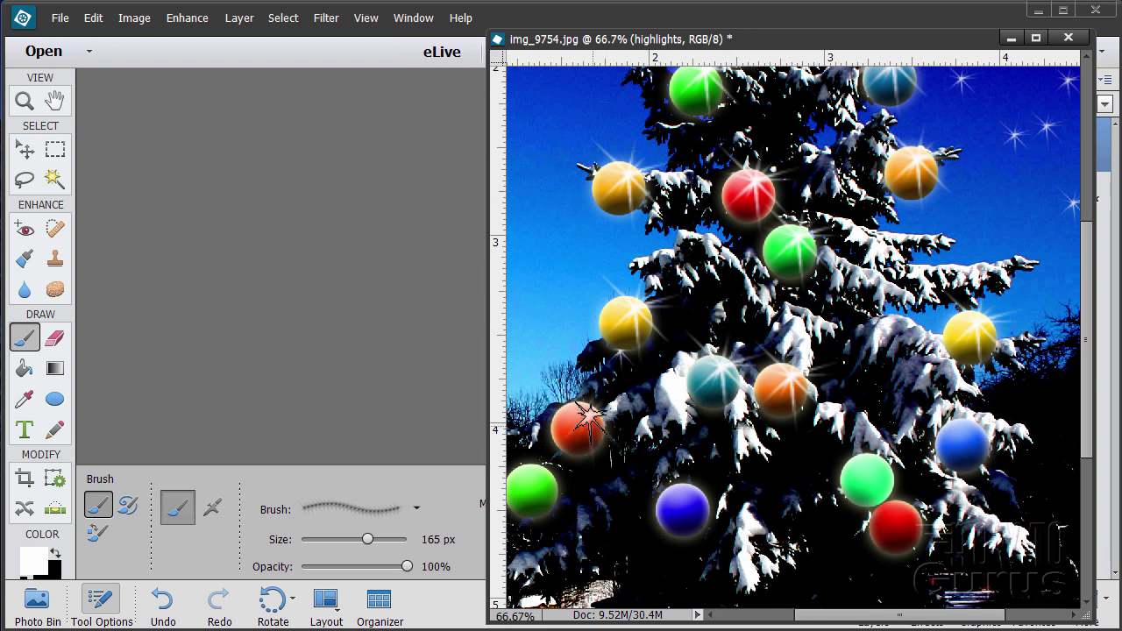
click(539, 482)
click(684, 504)
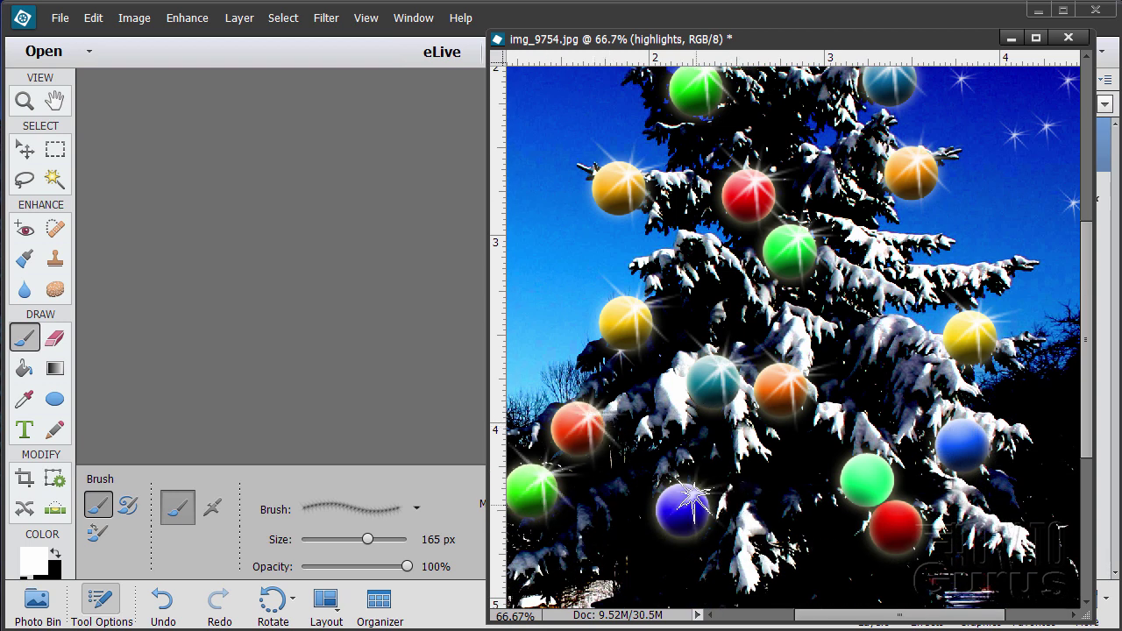
click(868, 478)
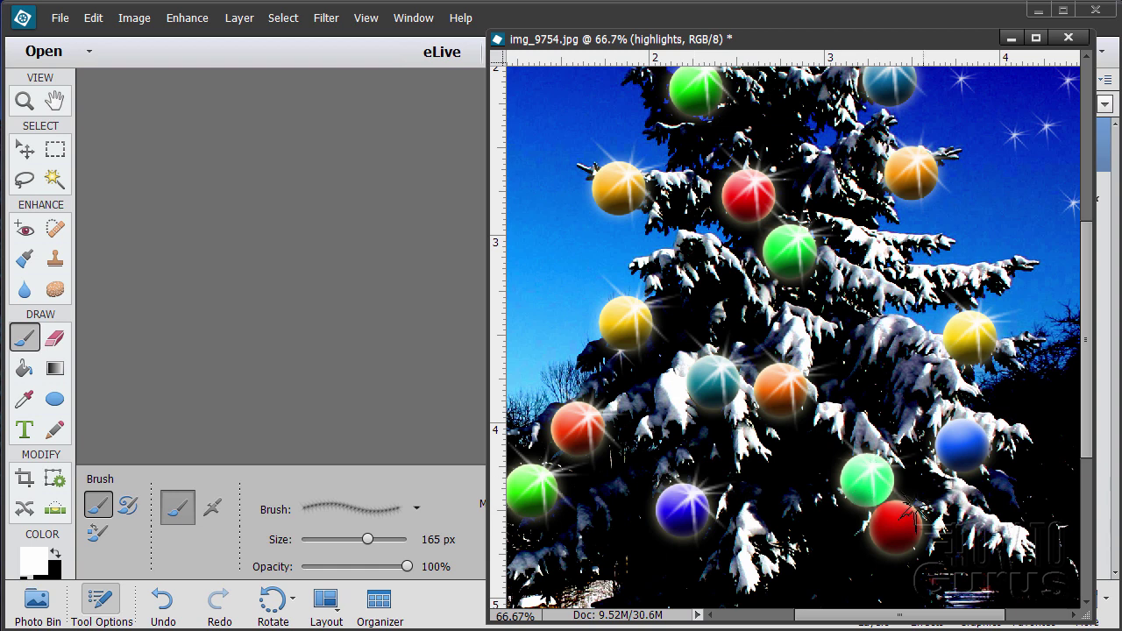
click(903, 517)
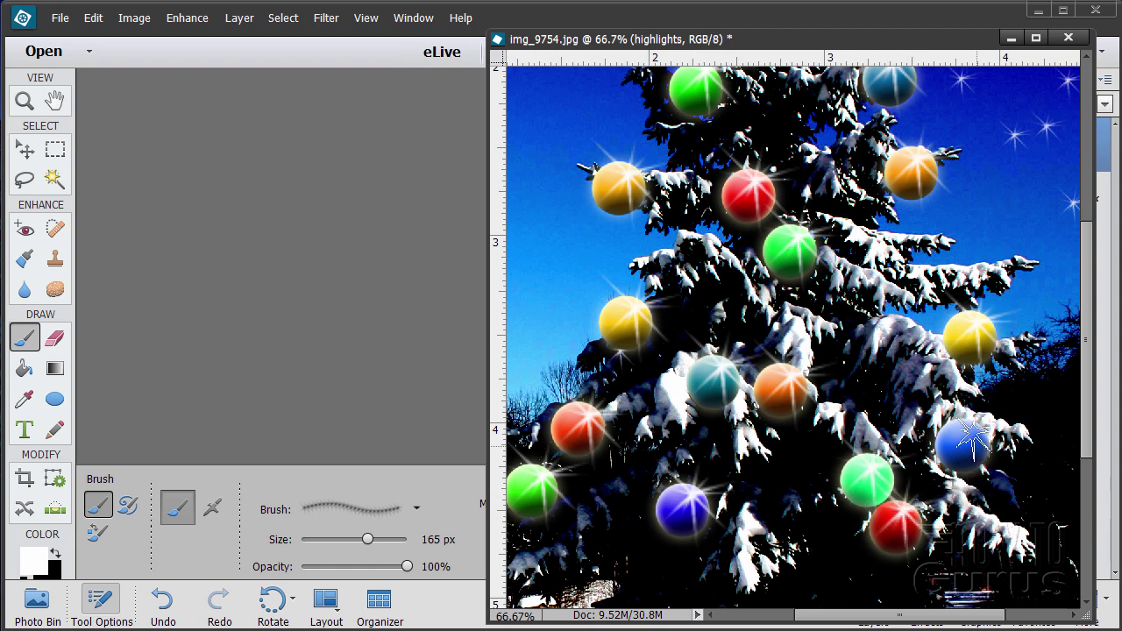
click(969, 431)
scroll(969, 431, down, 3)
scroll(789, 263, up, 4)
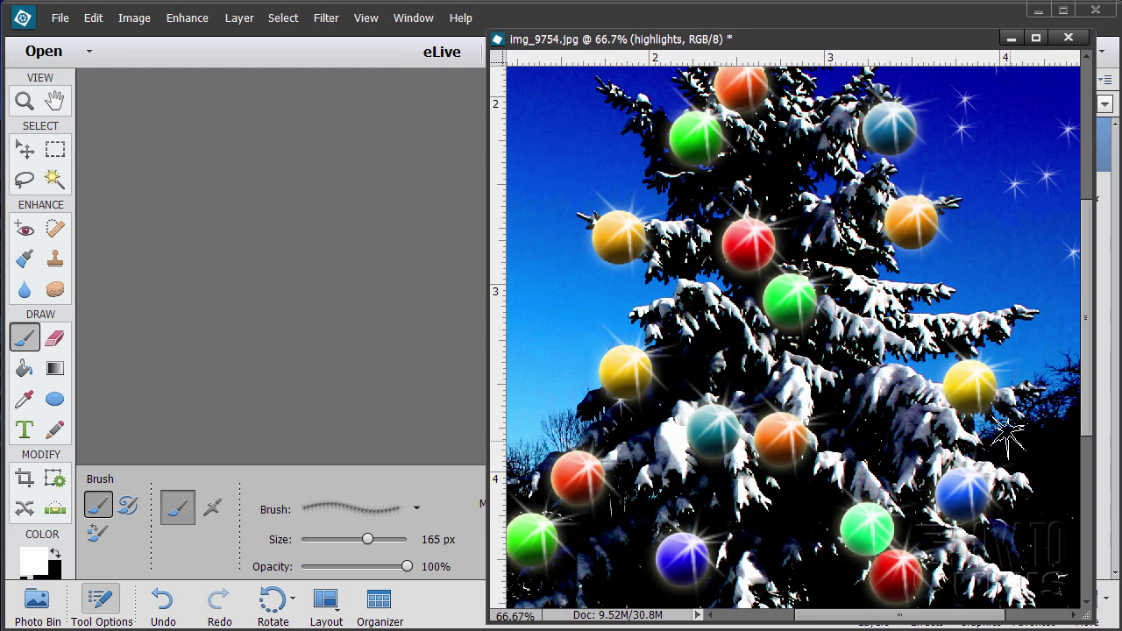
View the whole card at 25% beside the layer stack, and clear the canvas selection with the Move tool
click(26, 102)
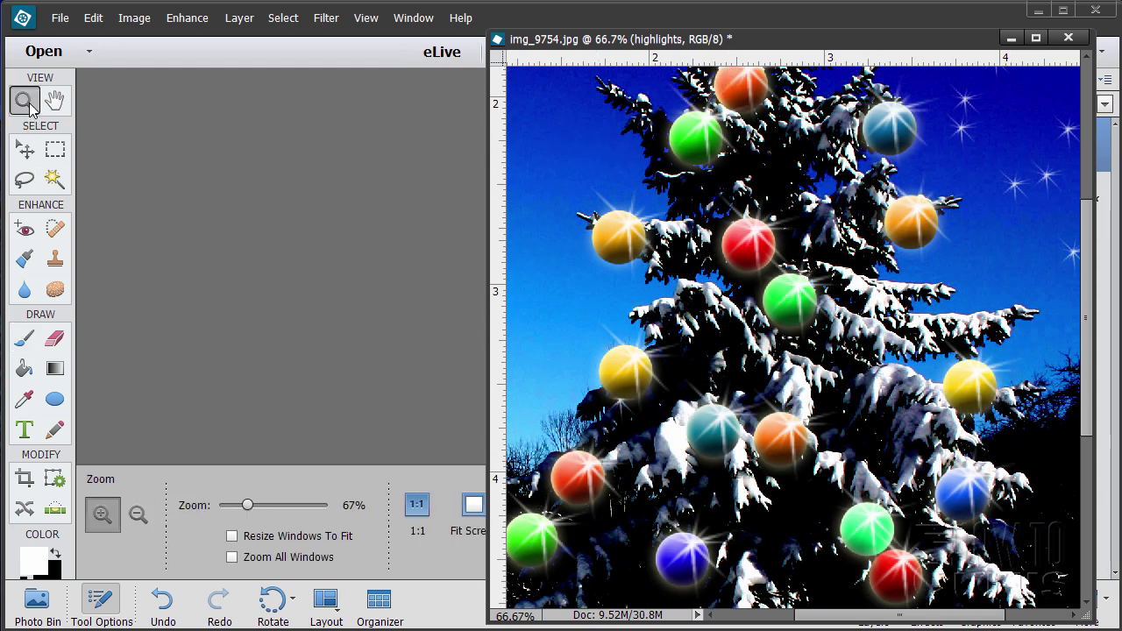
alt+click(821, 404)
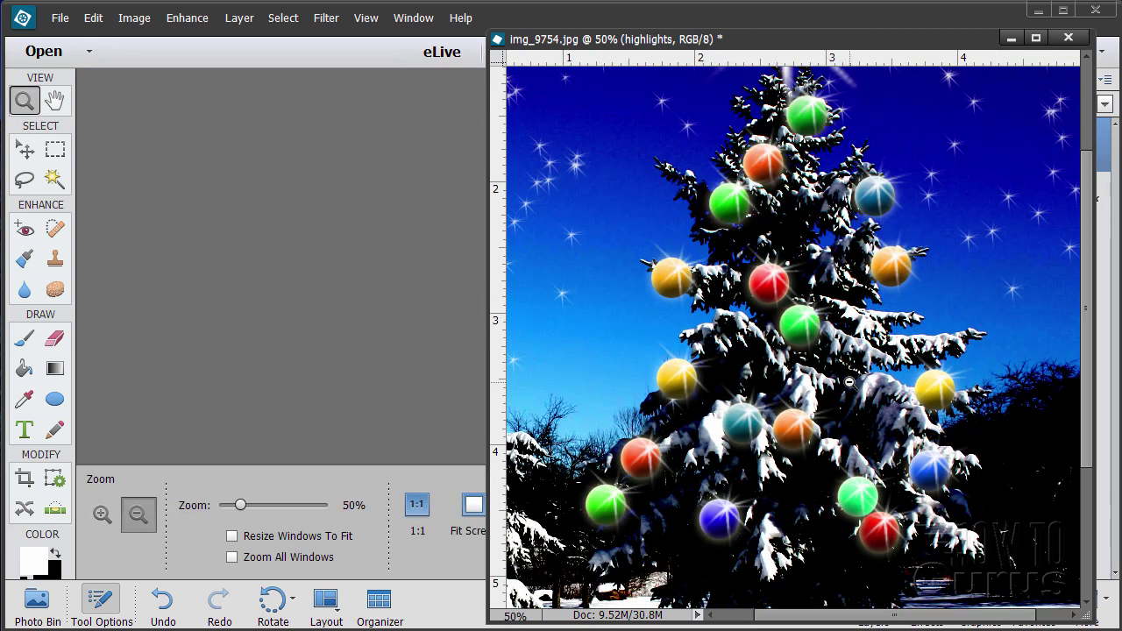
alt+click(864, 377)
alt+click(881, 361)
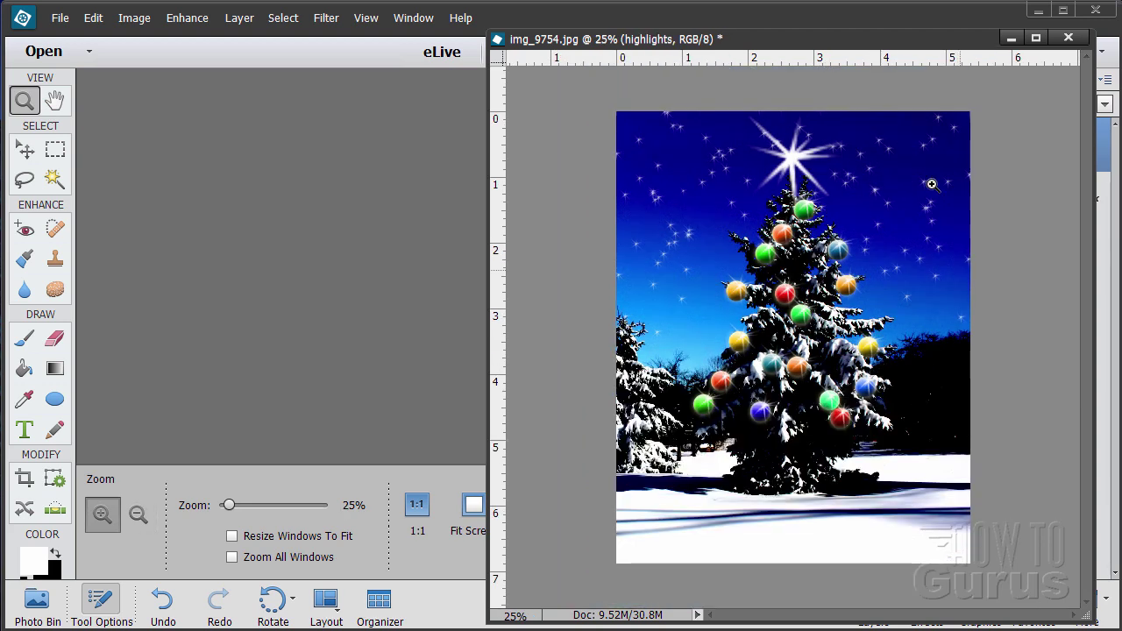
drag(834, 39, 483, 37)
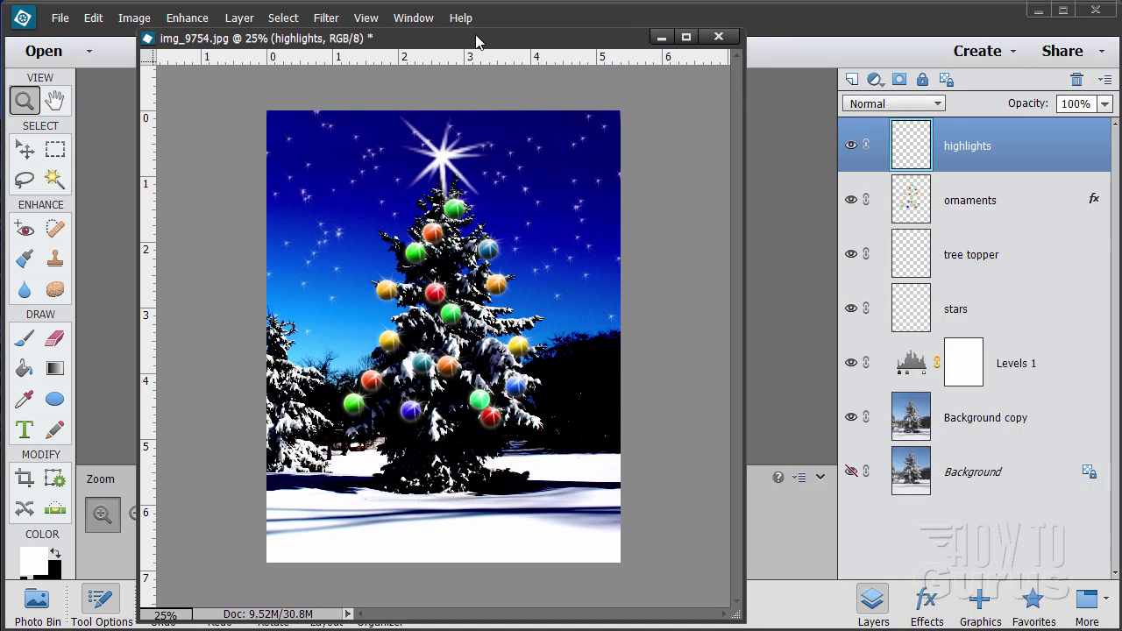
click(25, 151)
click(649, 371)
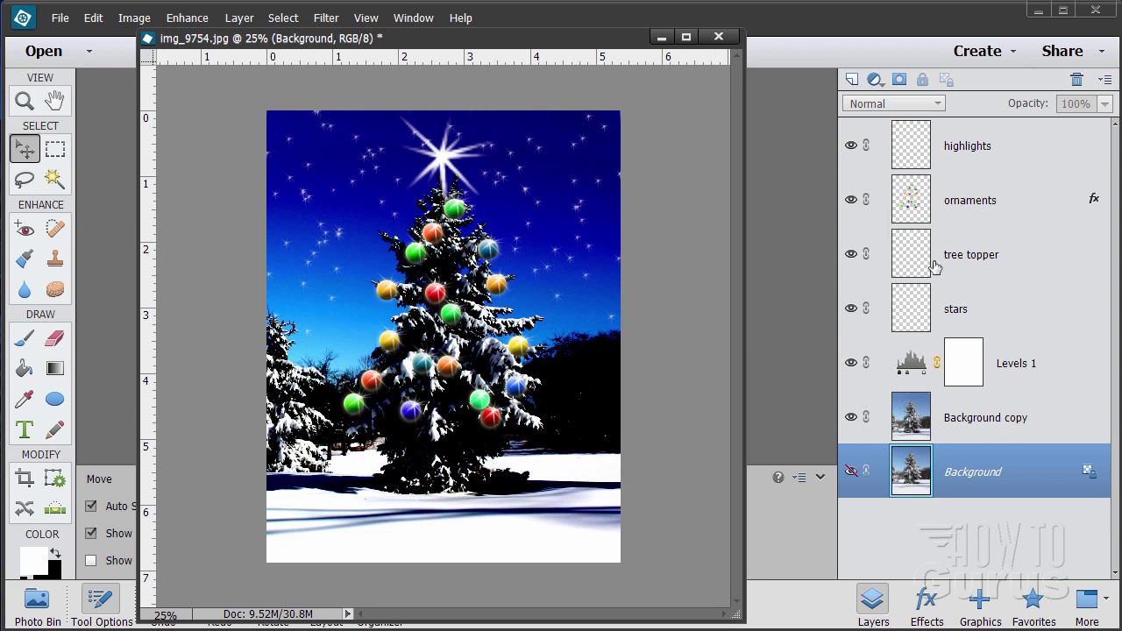
Hide the highlights, ornaments, tree topper, stars and Levels 1 layers to compare the card with the original photo
click(852, 145)
click(851, 202)
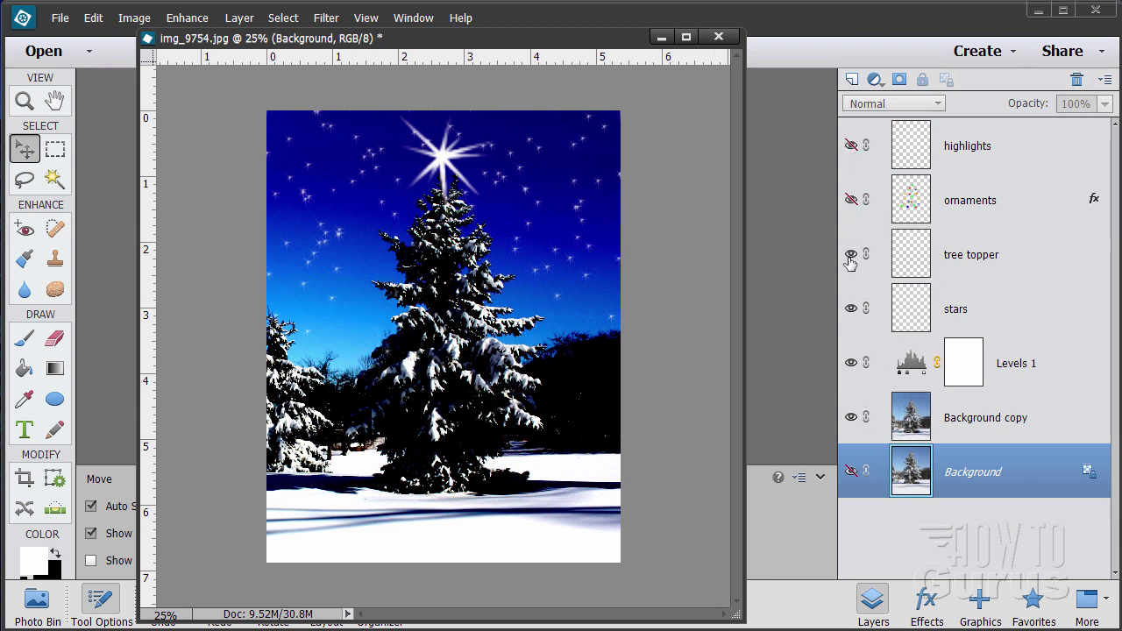
click(850, 255)
click(851, 309)
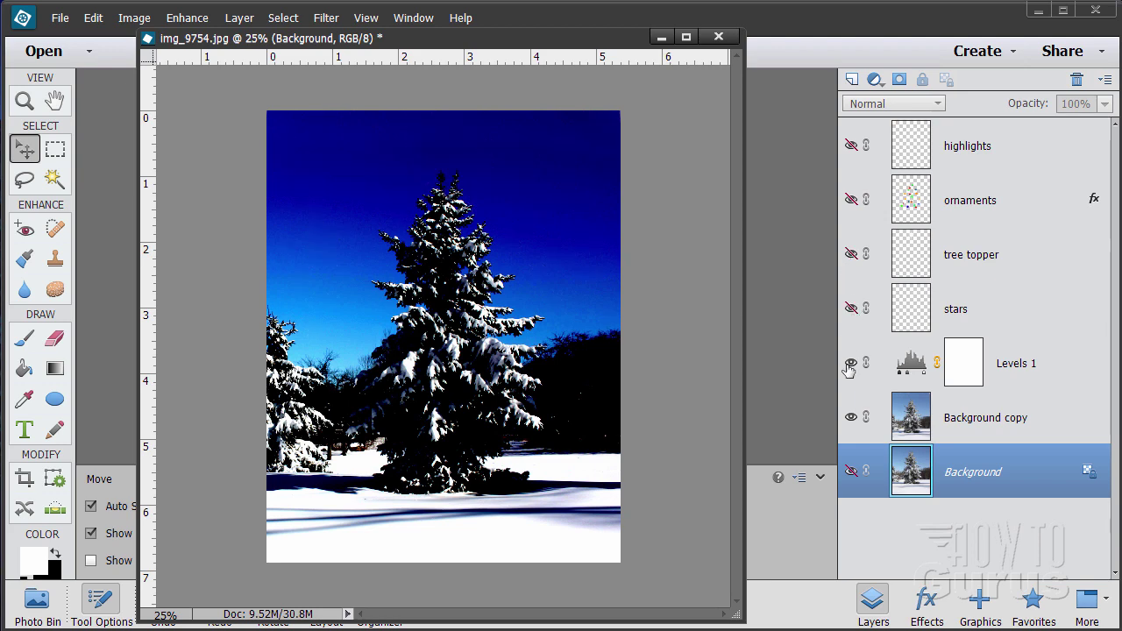
click(850, 363)
click(851, 418)
click(851, 418)
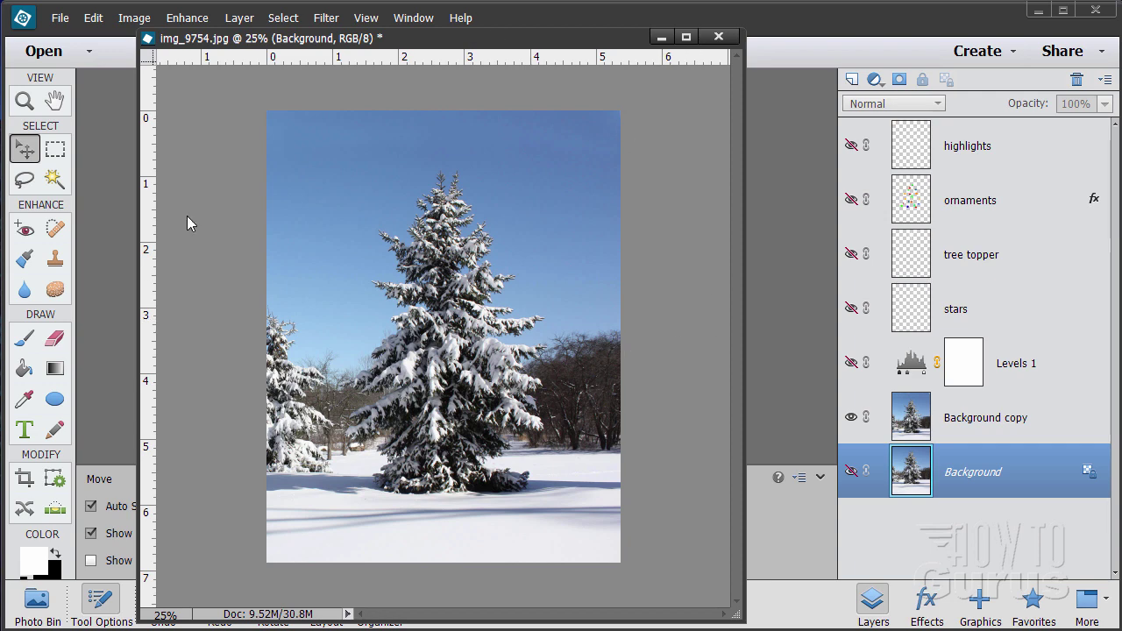
Show the Levels 1, stars, tree topper, ornaments and highlights layers again, working from the lowest upward
click(851, 362)
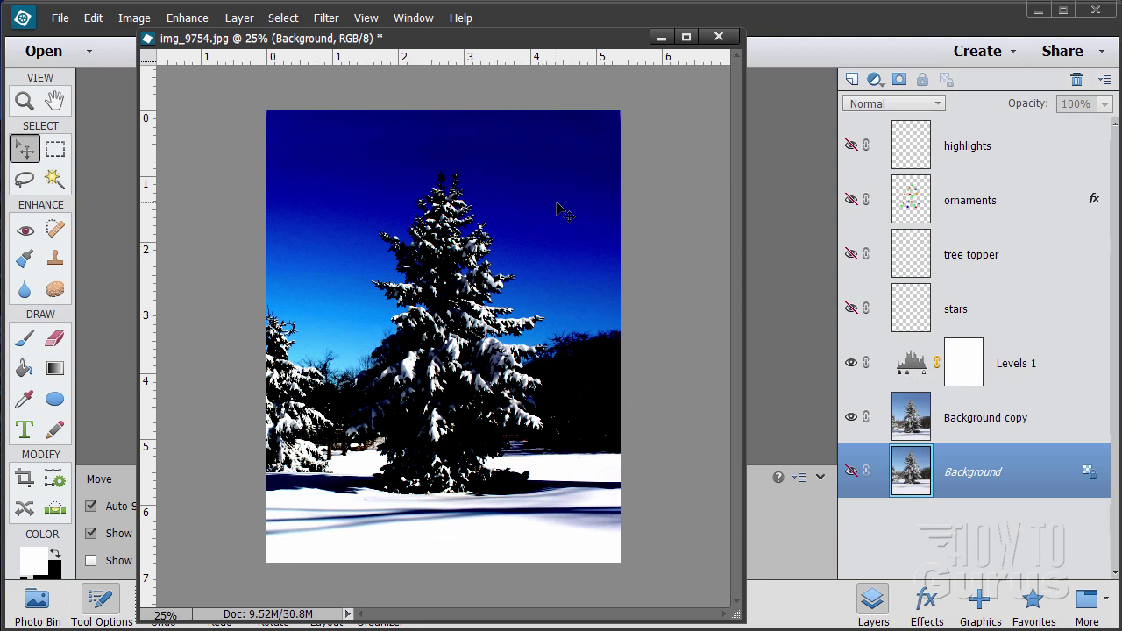
click(851, 311)
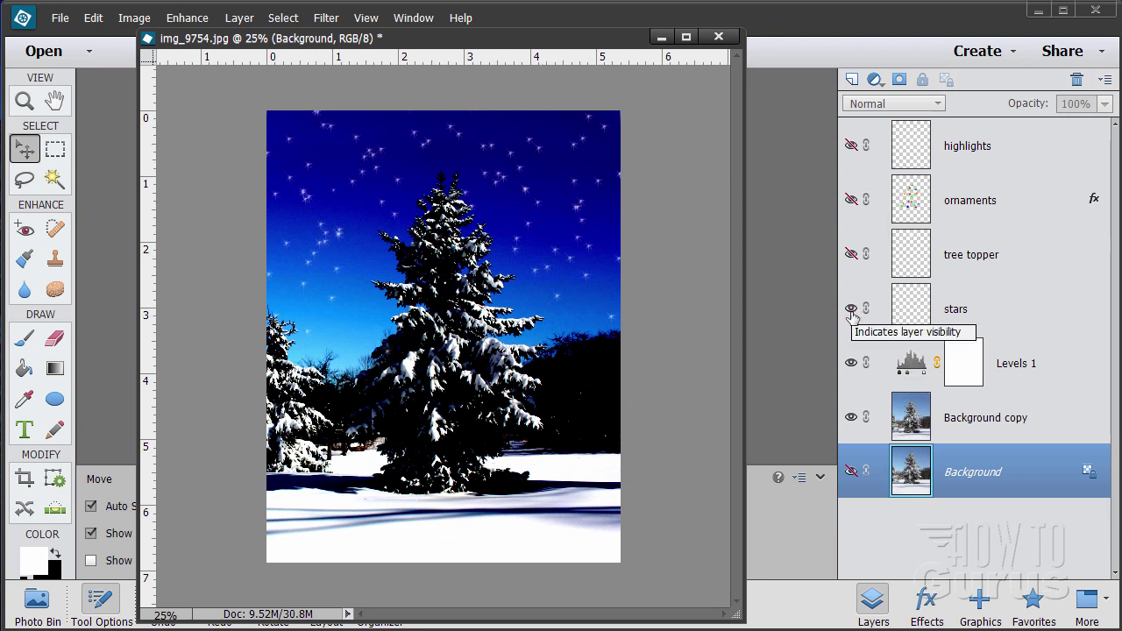
click(850, 256)
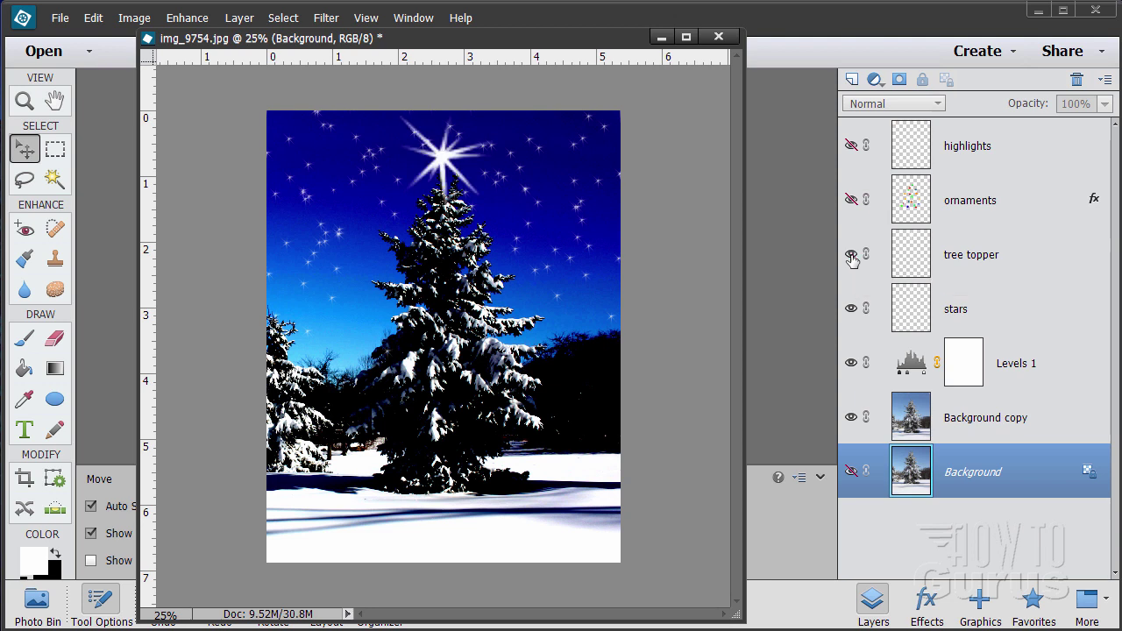
click(851, 201)
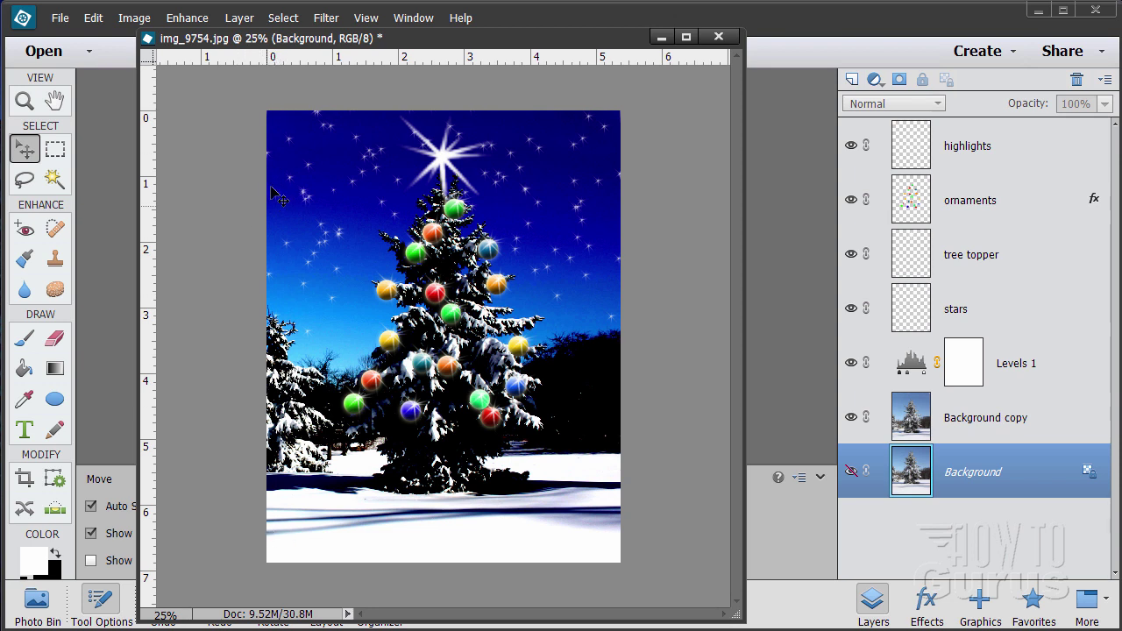
Extend the canvas to a width of 10.754 inches, anchored at the middle right so the added area falls left of the photo
drag(437, 38, 543, 43)
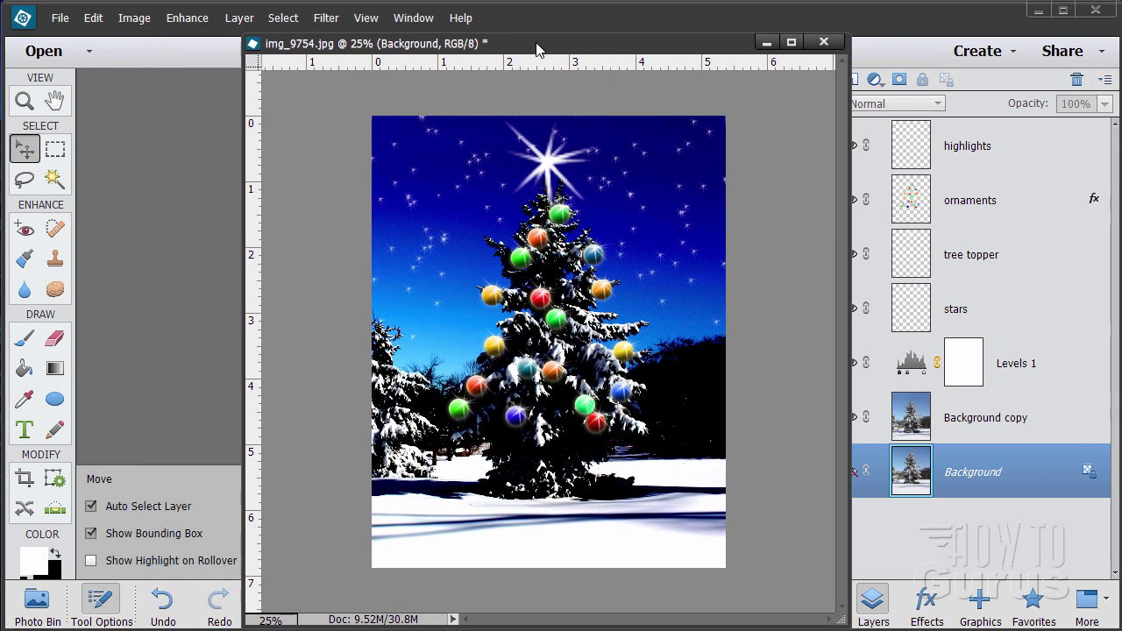
click(133, 18)
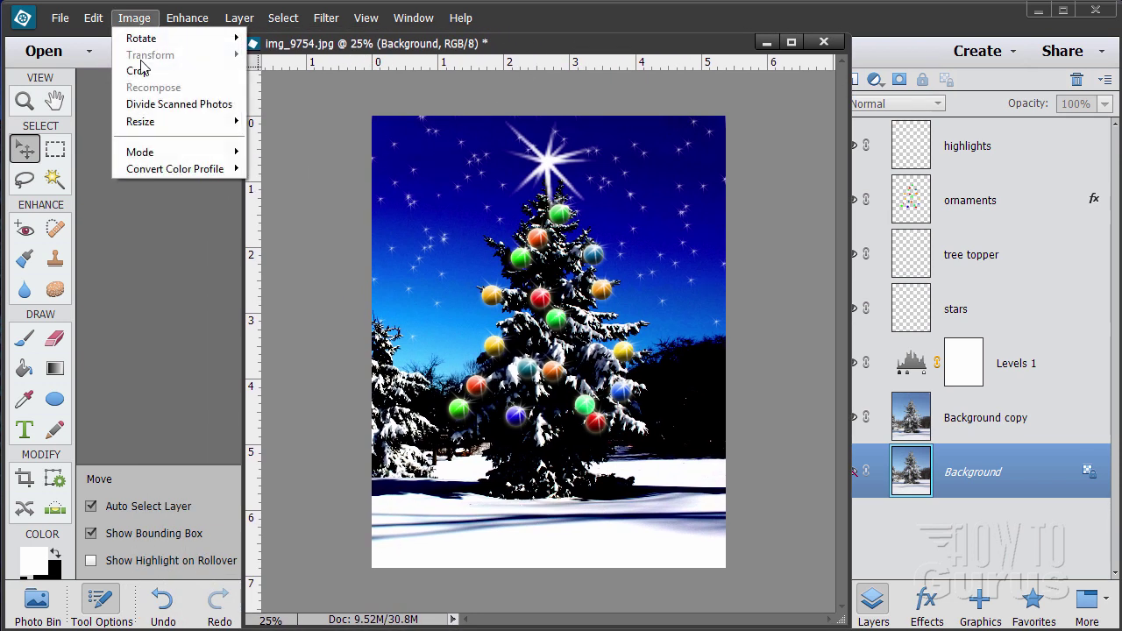
mouse_move(162, 122)
click(285, 141)
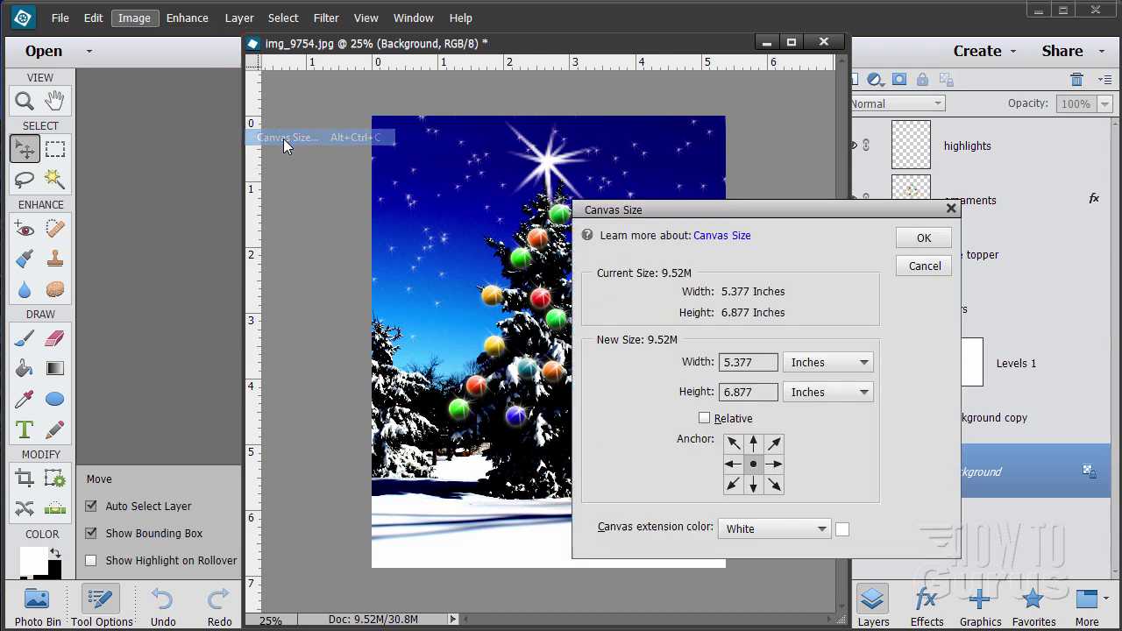
click(775, 465)
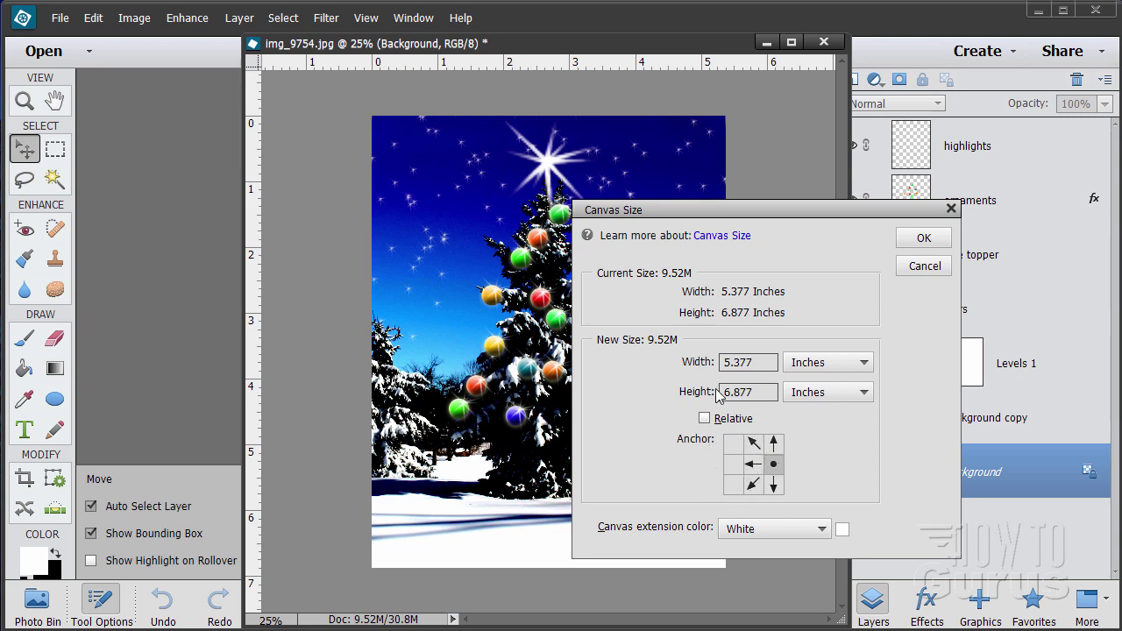
click(745, 363)
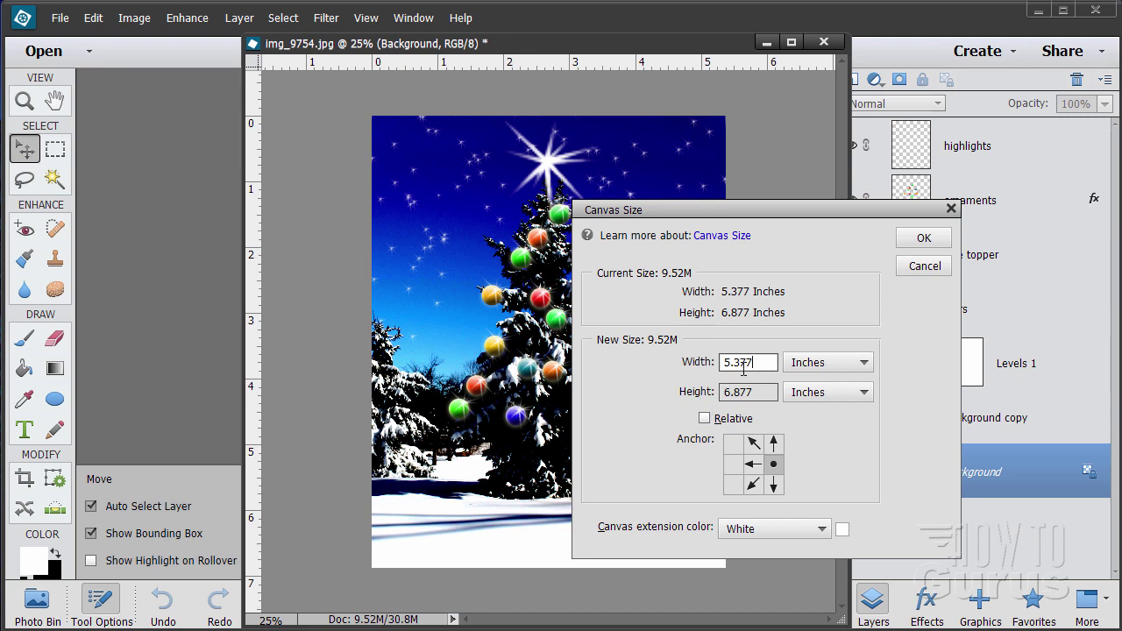
double_click(762, 363)
text(10.754)
click(912, 246)
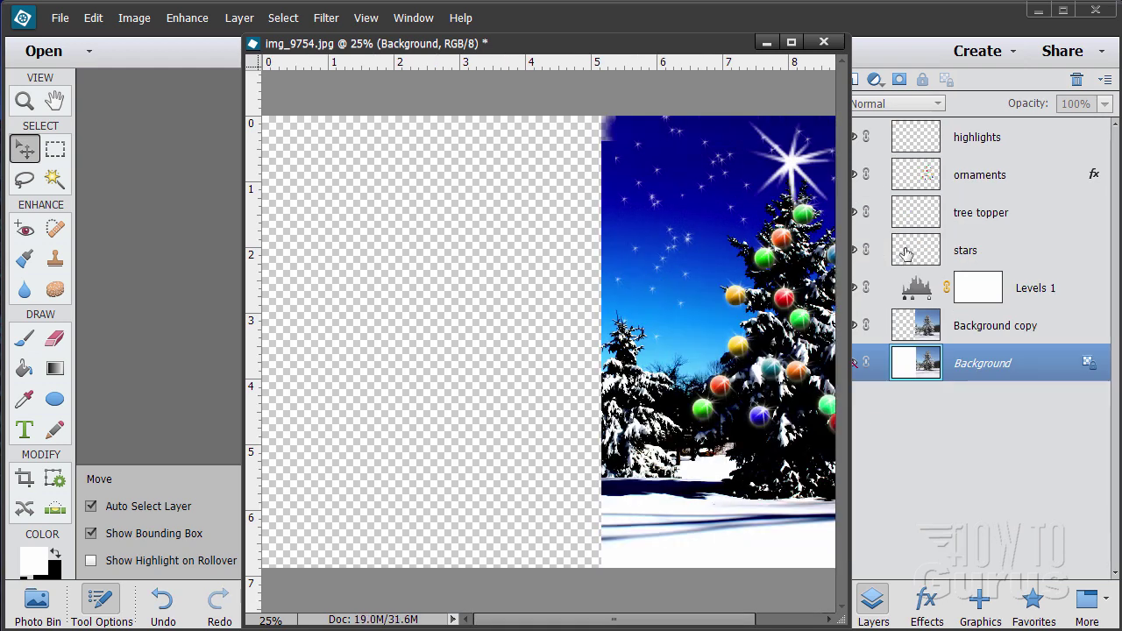
Add a new layer directly above Background and fill it with white using the Paint Bucket
click(24, 104)
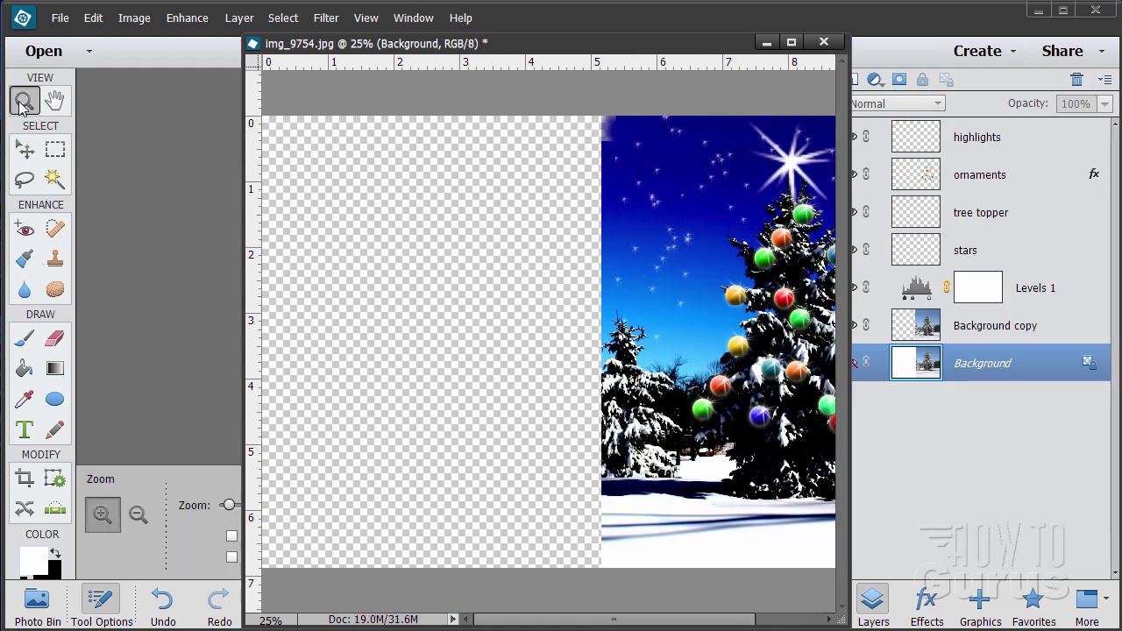
alt+click(416, 275)
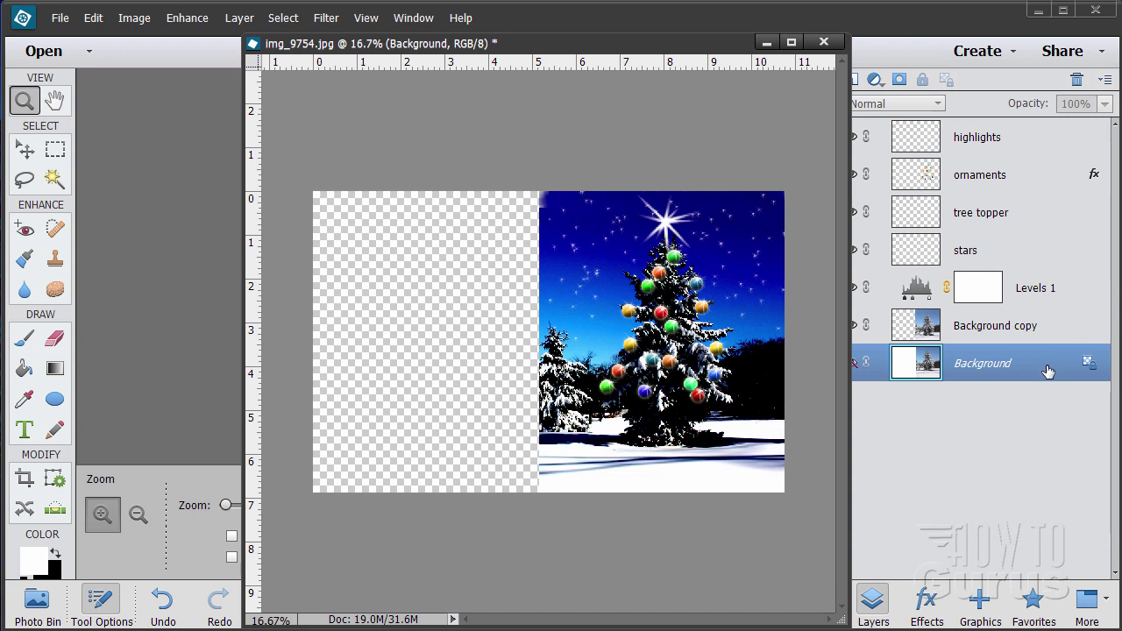
drag(664, 44, 570, 39)
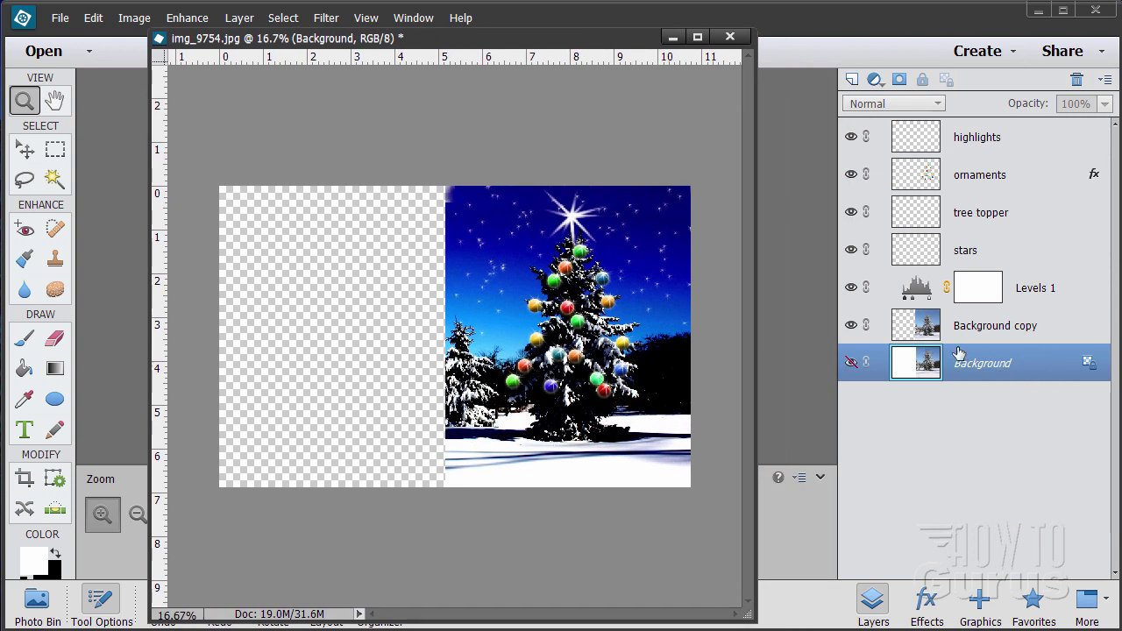
click(851, 79)
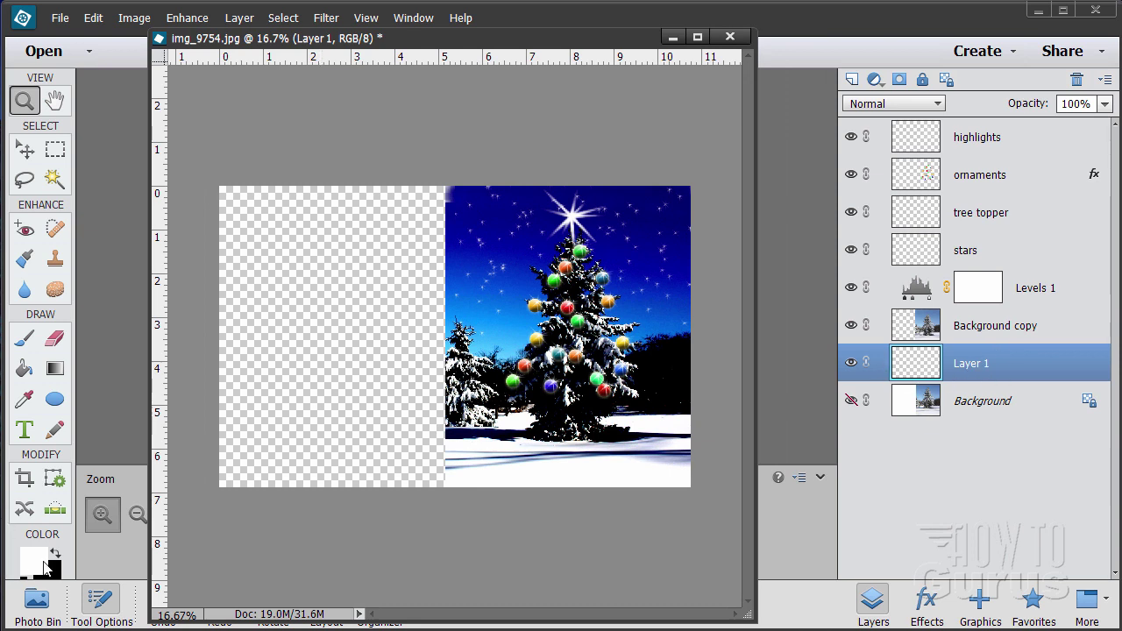
click(24, 369)
click(318, 386)
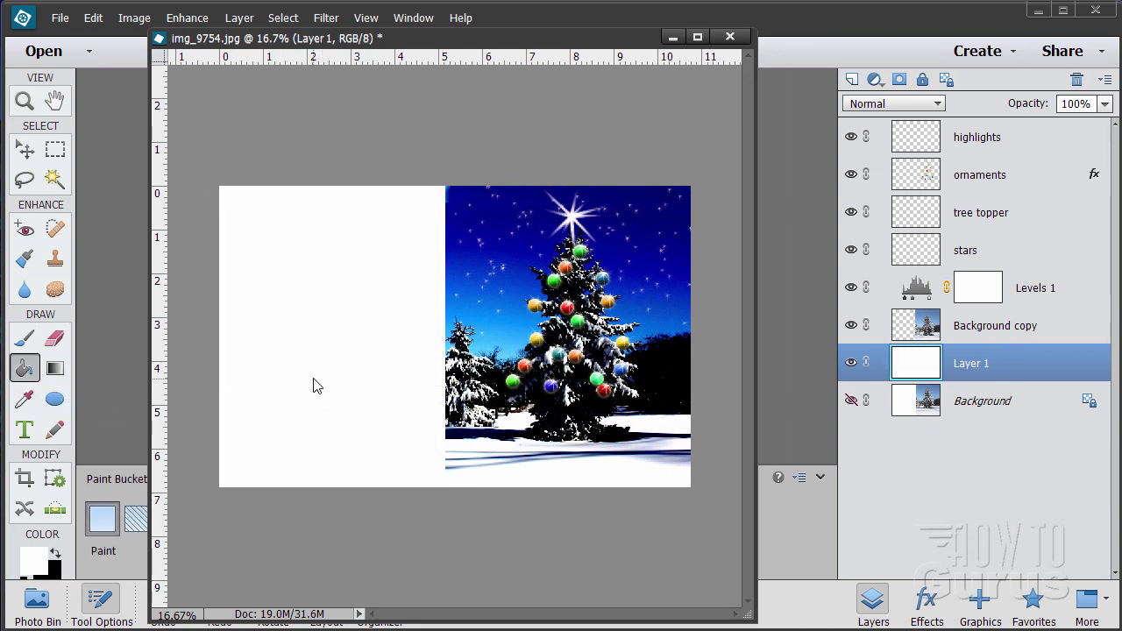
Place a vertical guide along the photo's left edge as the fold line, and hide Background copy and every layer above it
click(23, 150)
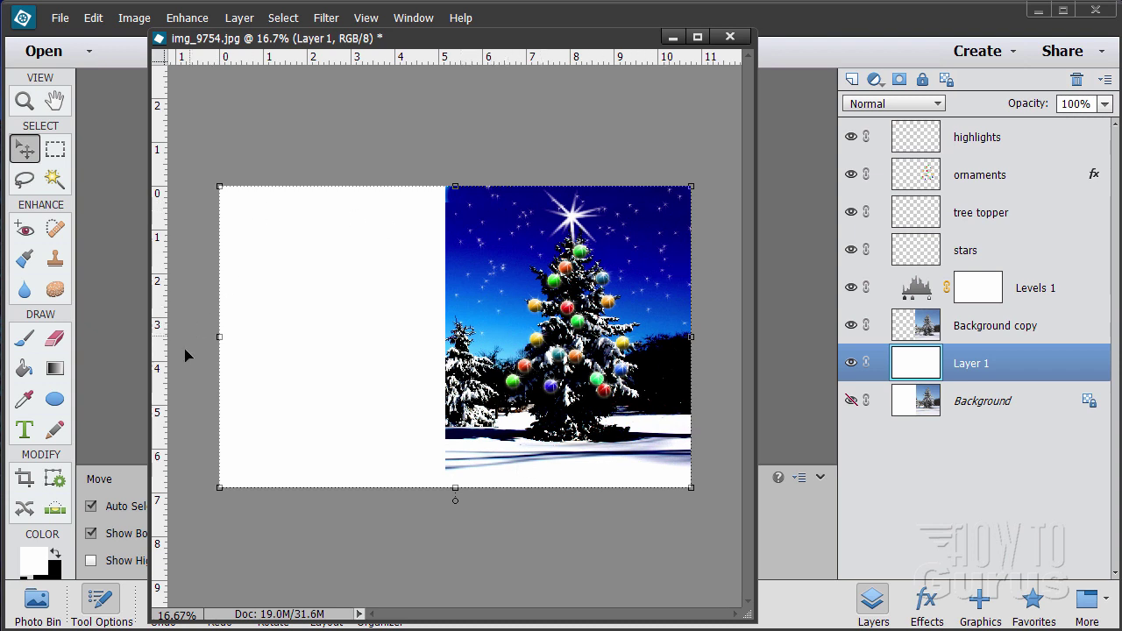
drag(164, 385, 445, 410)
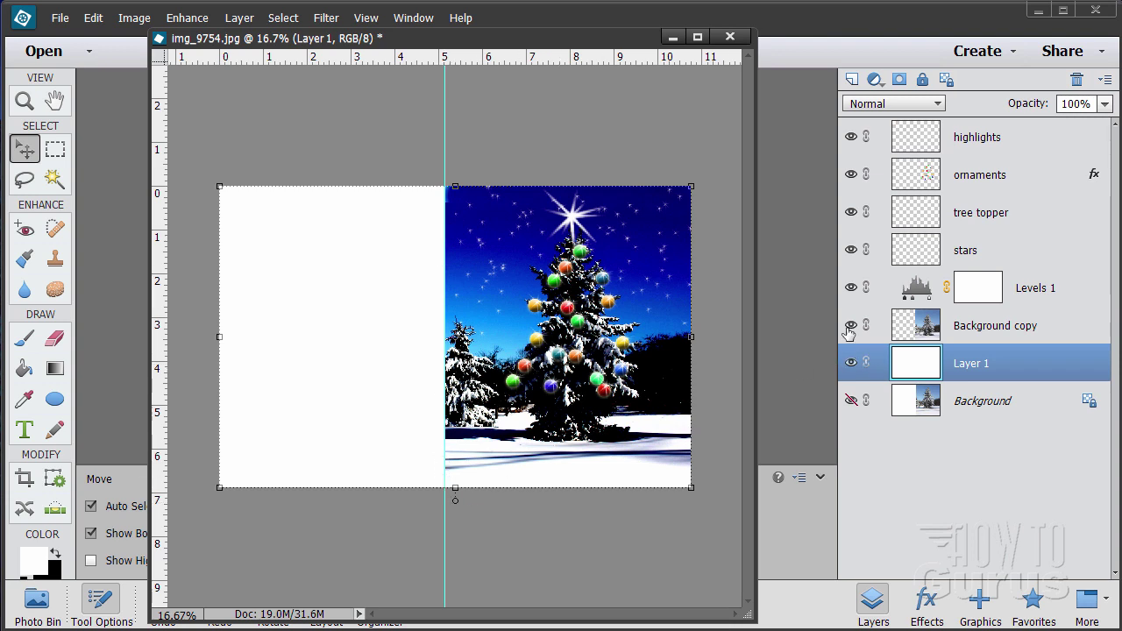
drag(849, 326, 856, 142)
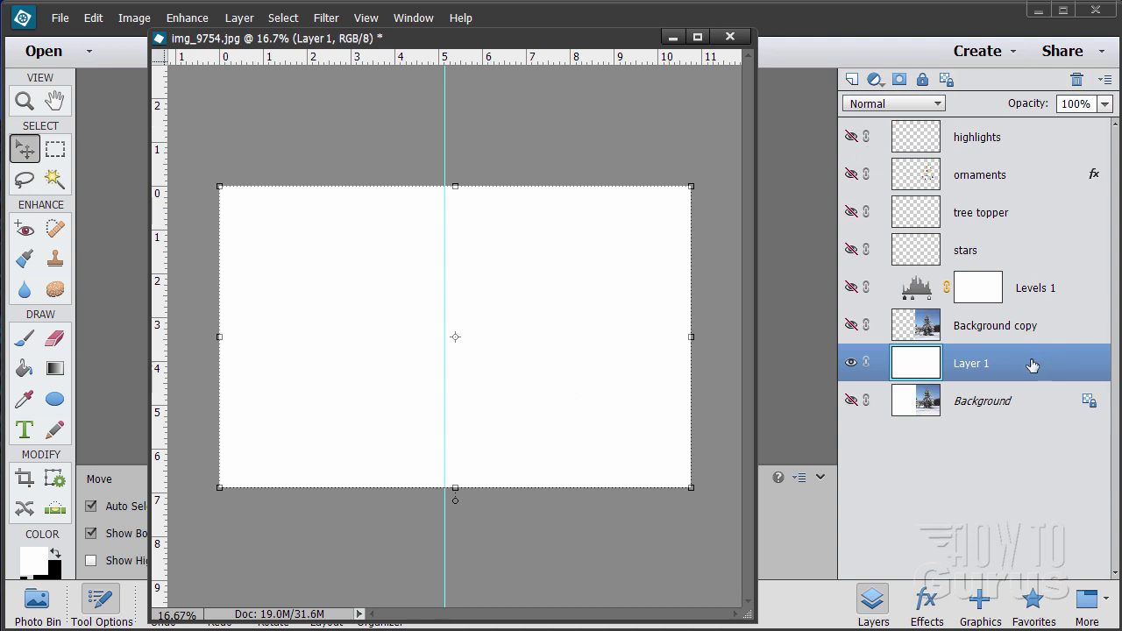
Add an empty layer above the white layer and ready the Horizontal Type tool with black as the foreground color
click(851, 80)
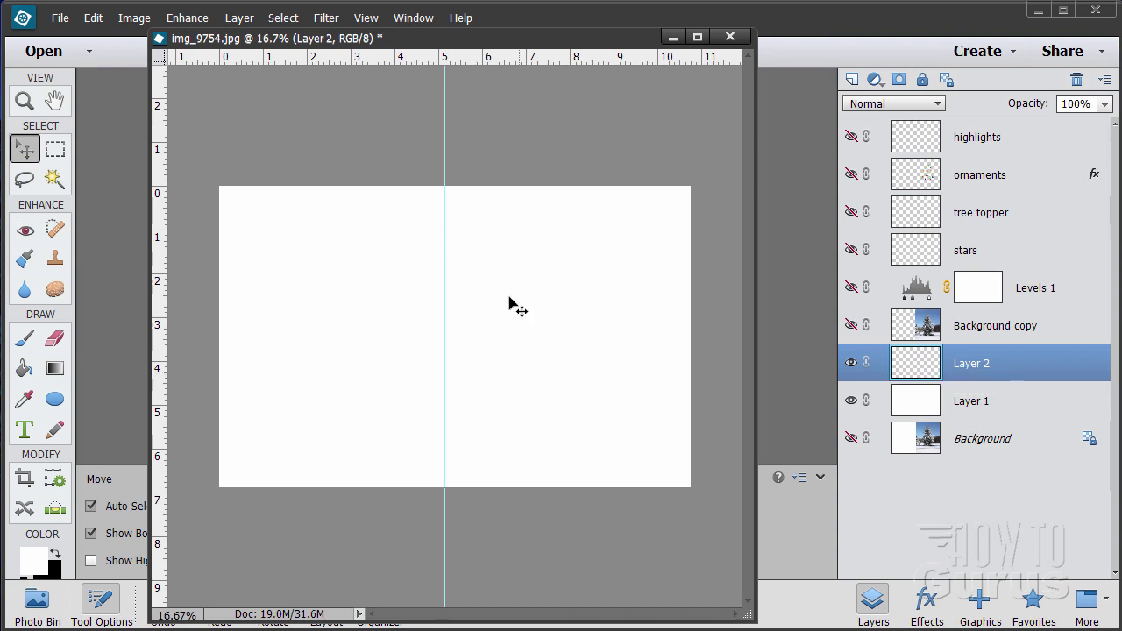
click(58, 555)
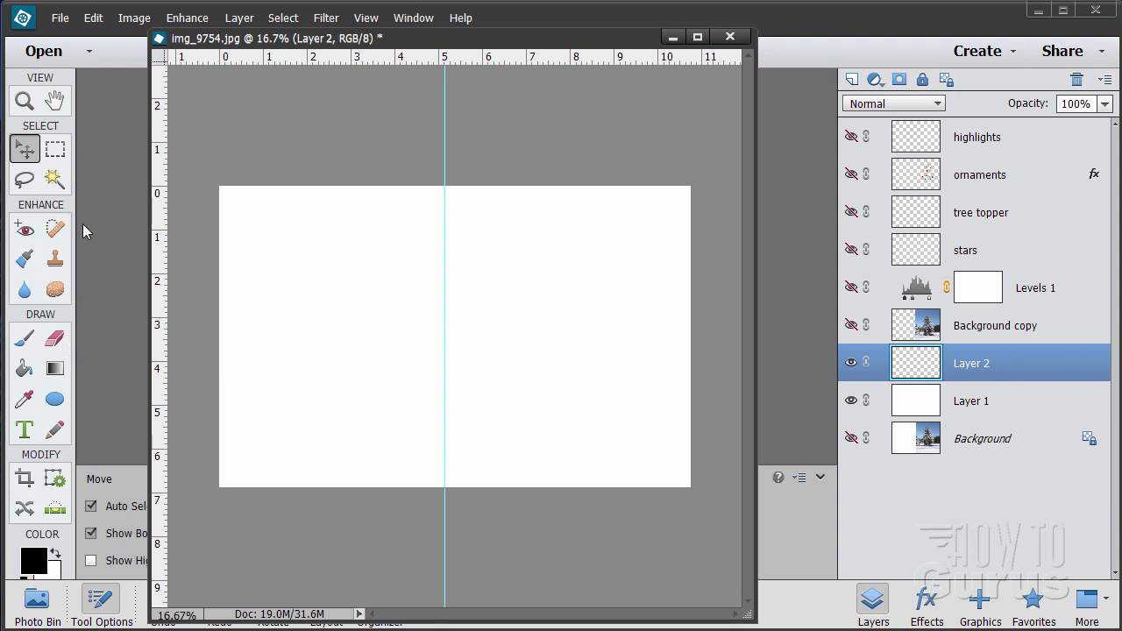
click(24, 429)
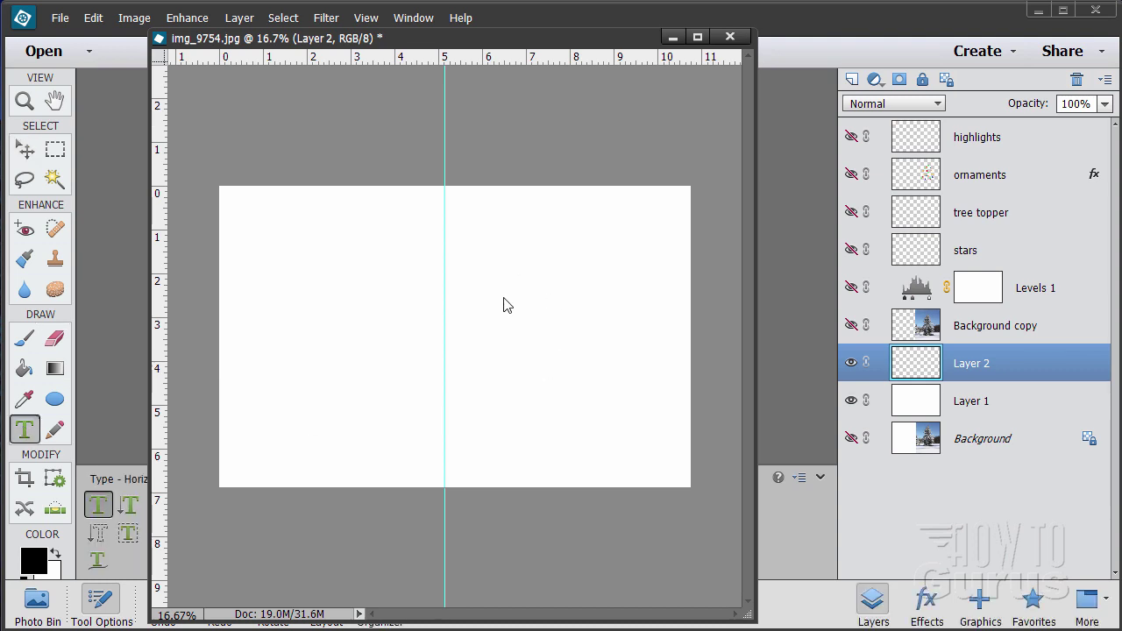
click(526, 266)
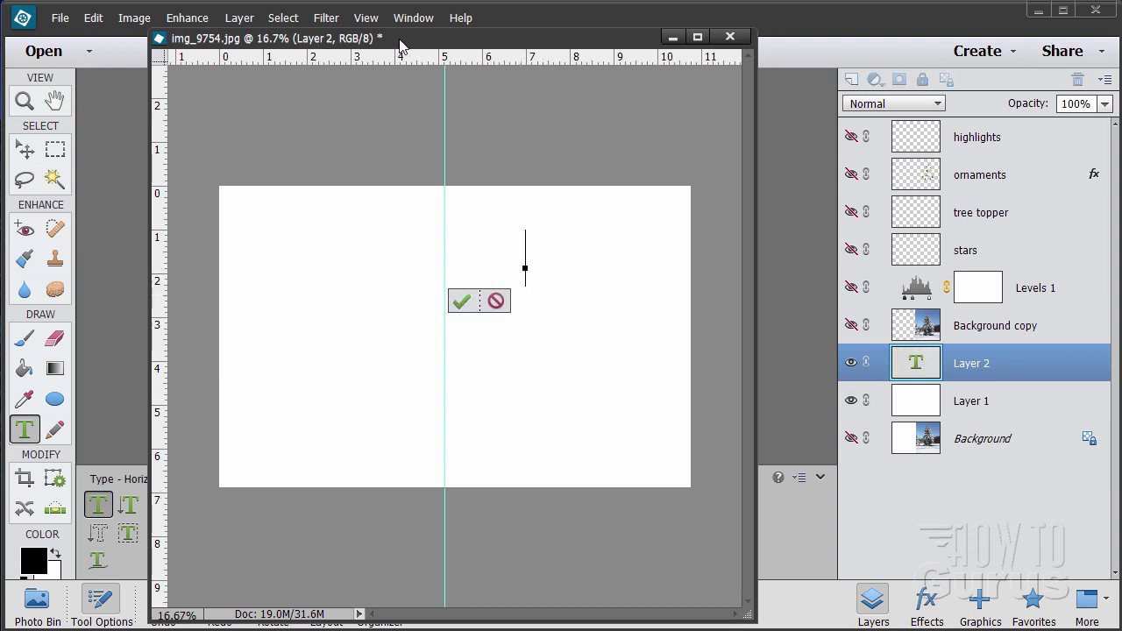
drag(400, 40, 701, 45)
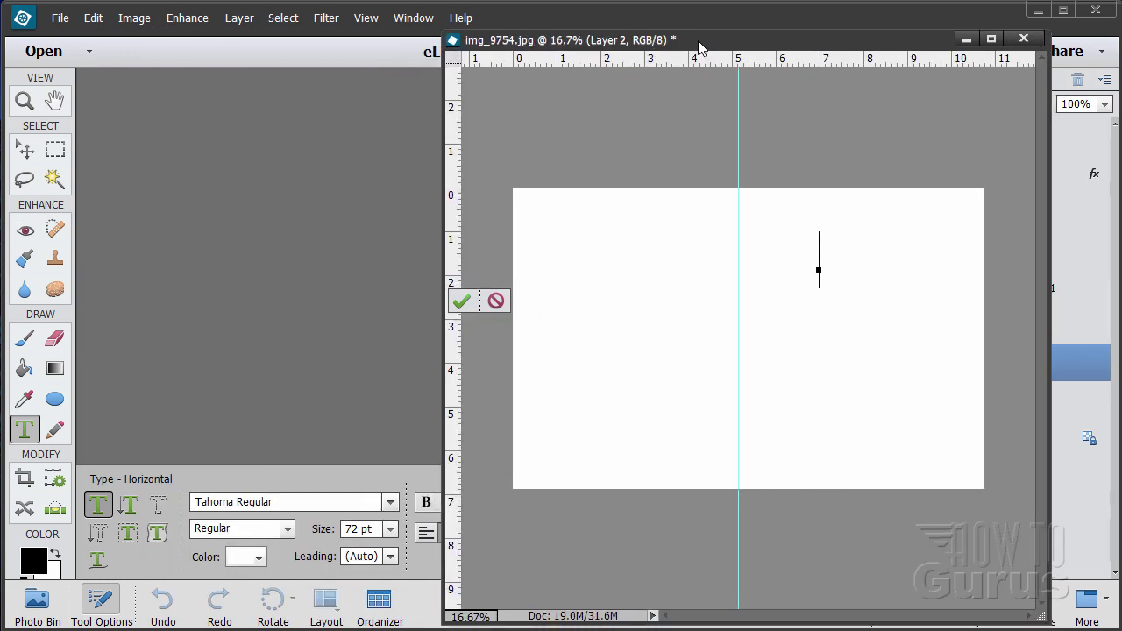
click(391, 532)
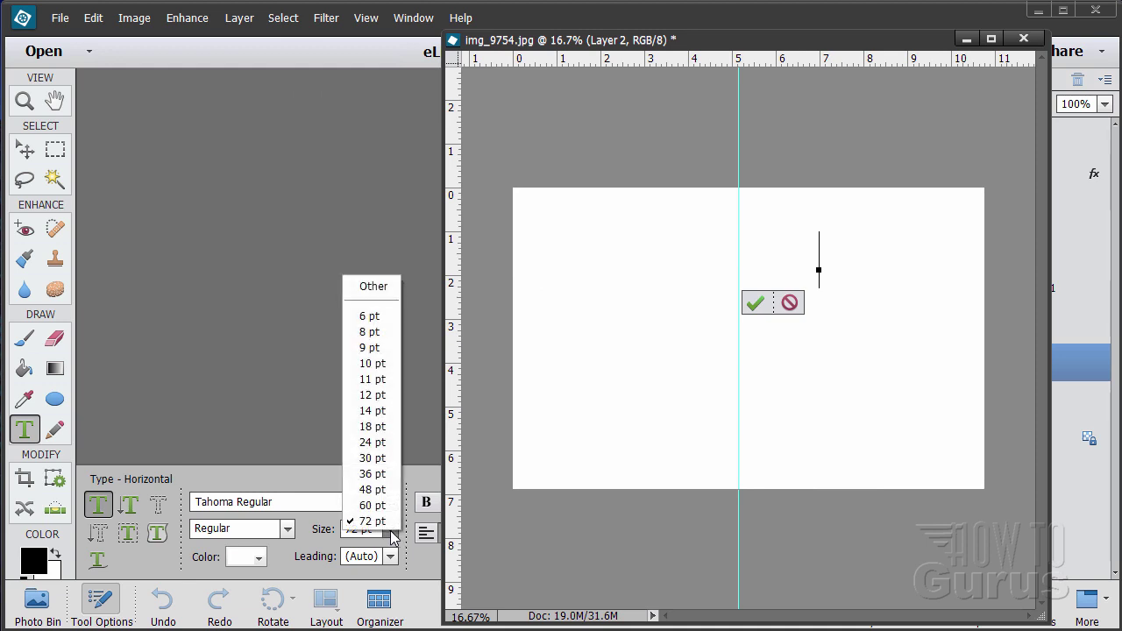
click(378, 459)
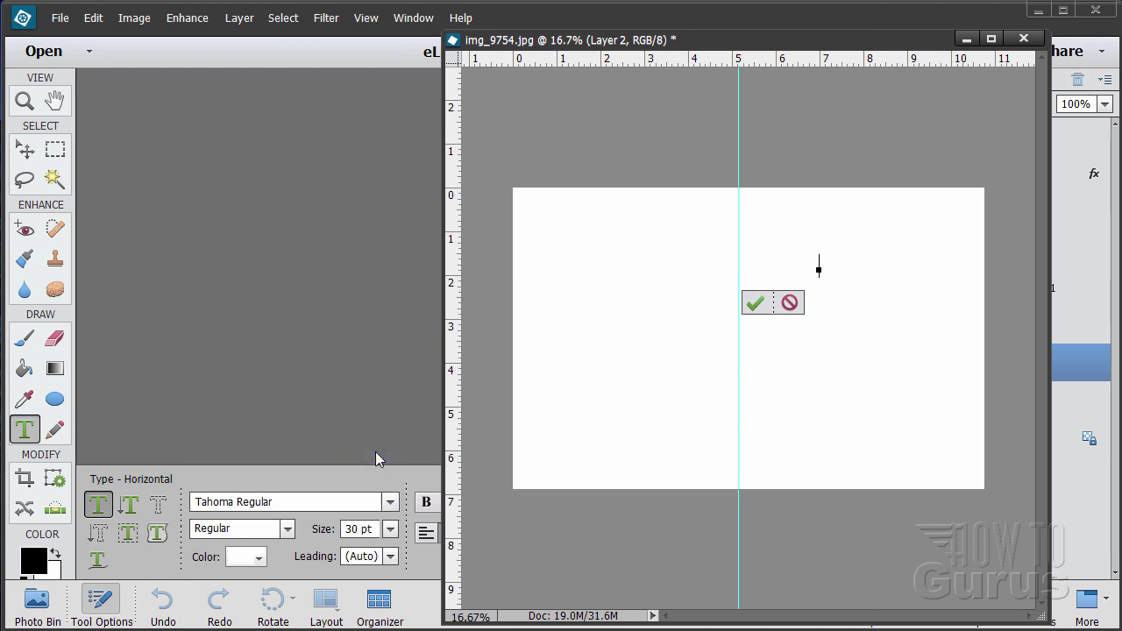
text(Text)
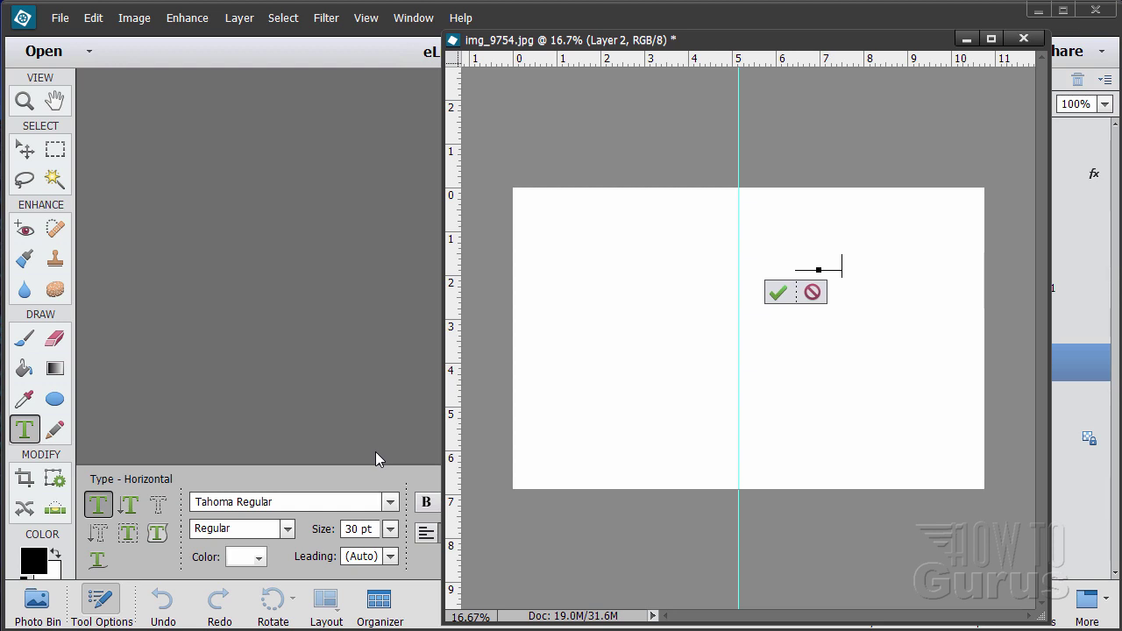
text( Sample)
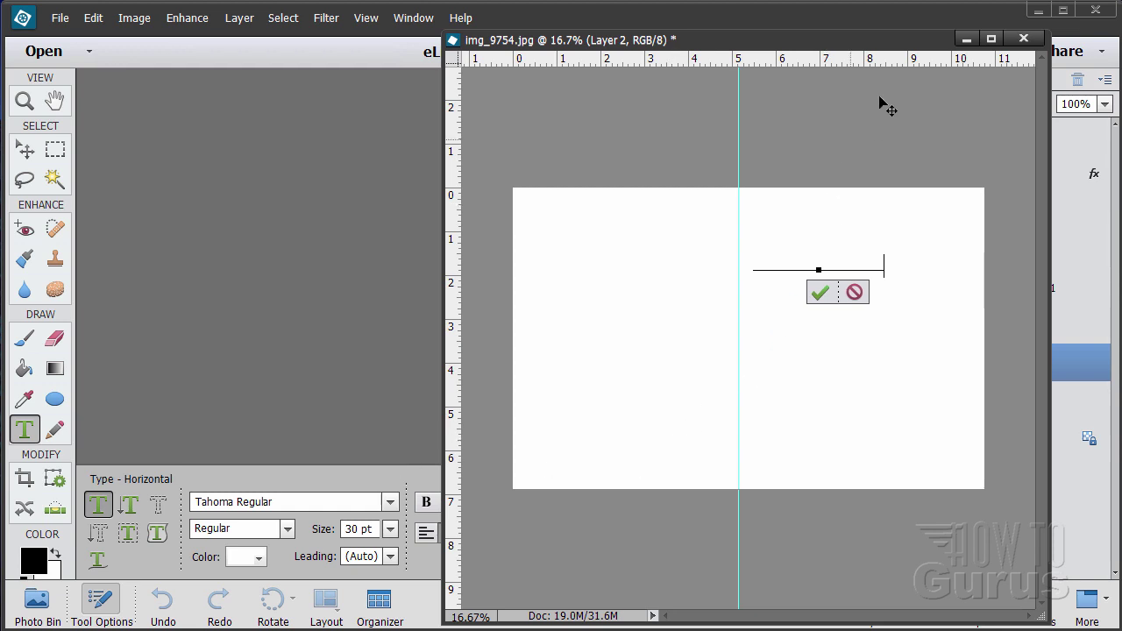
Set the text color to black from the Default swatches and discard the uncommitted line of text
drag(840, 52, 728, 39)
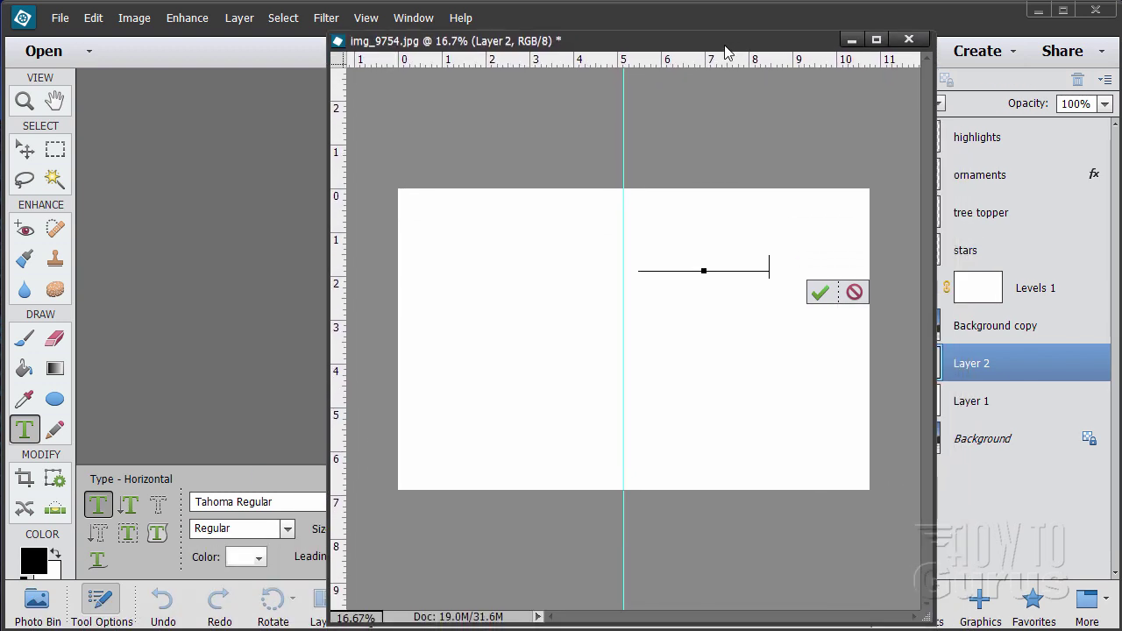
click(257, 558)
click(258, 558)
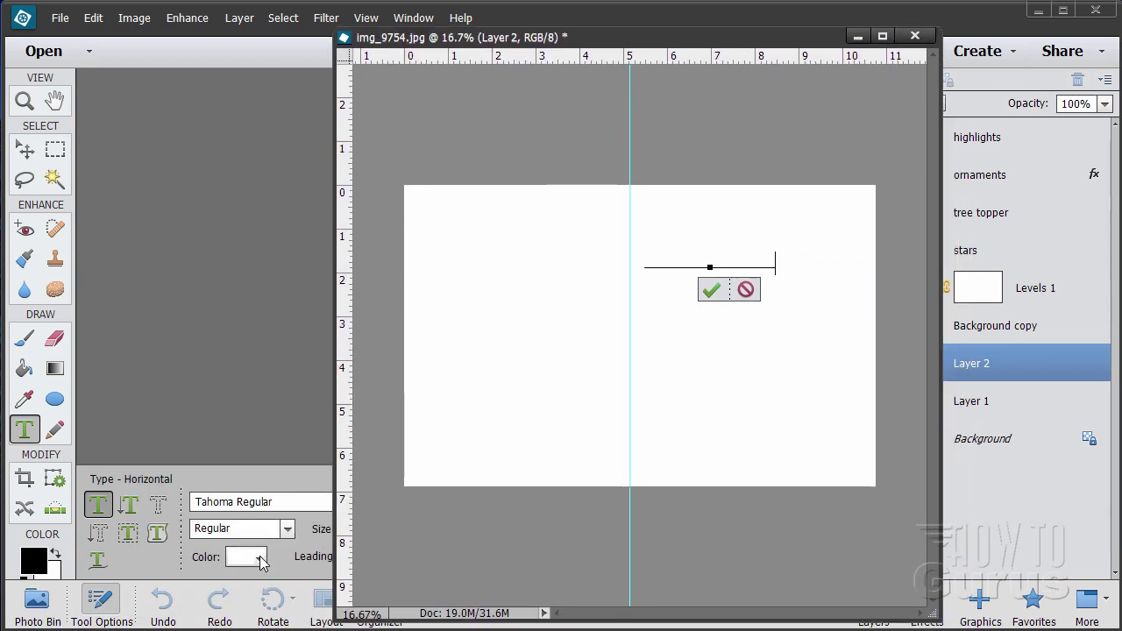
click(258, 557)
click(335, 469)
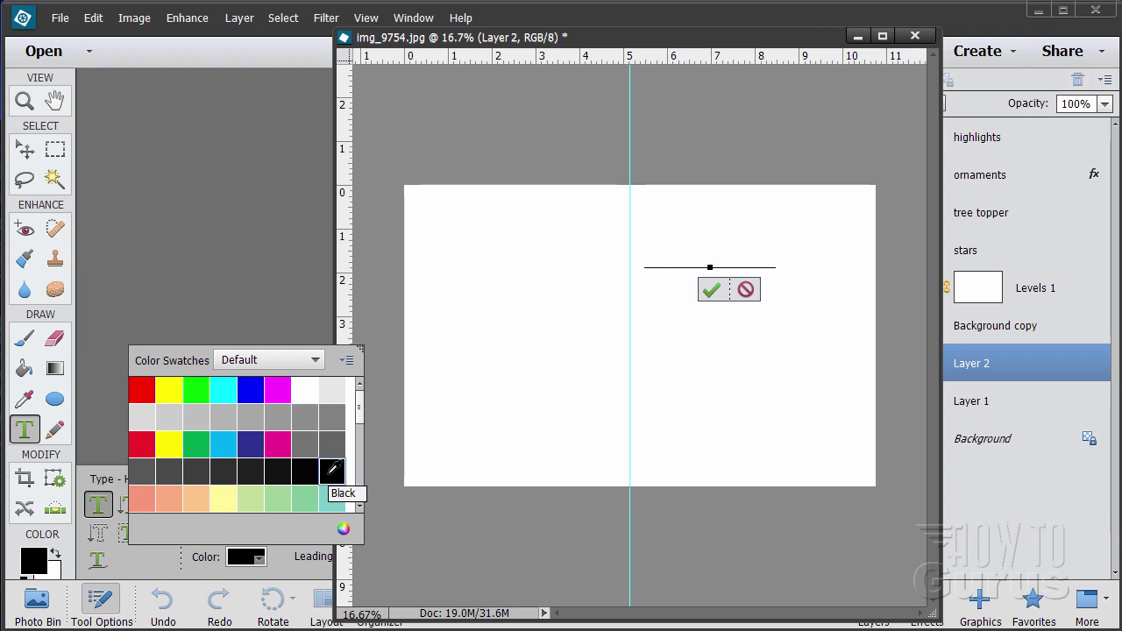
click(745, 290)
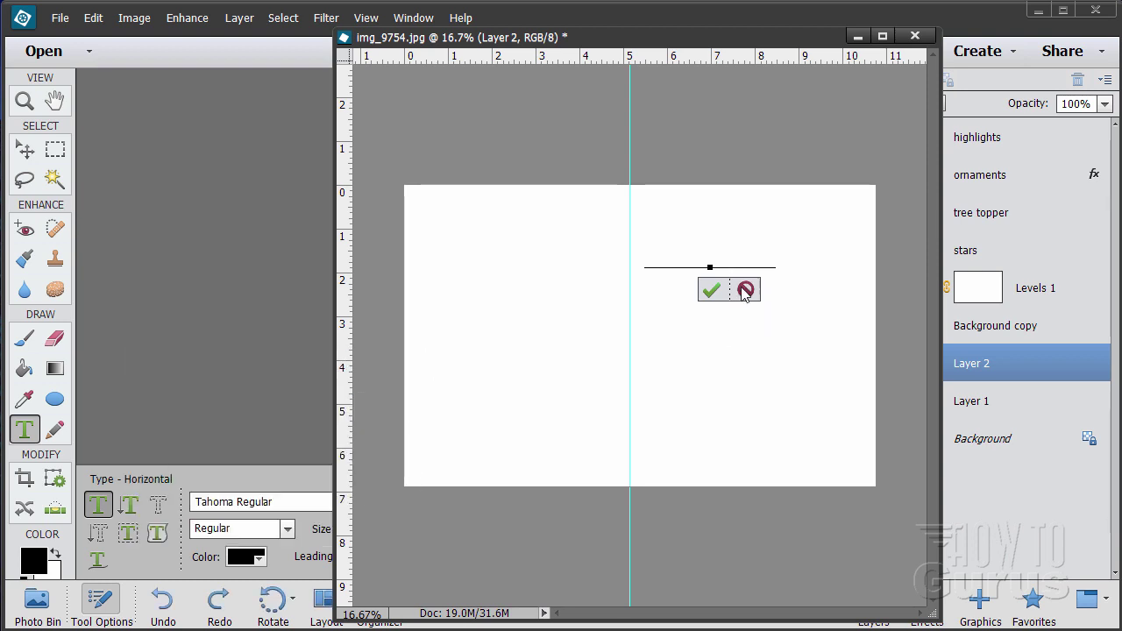
click(745, 289)
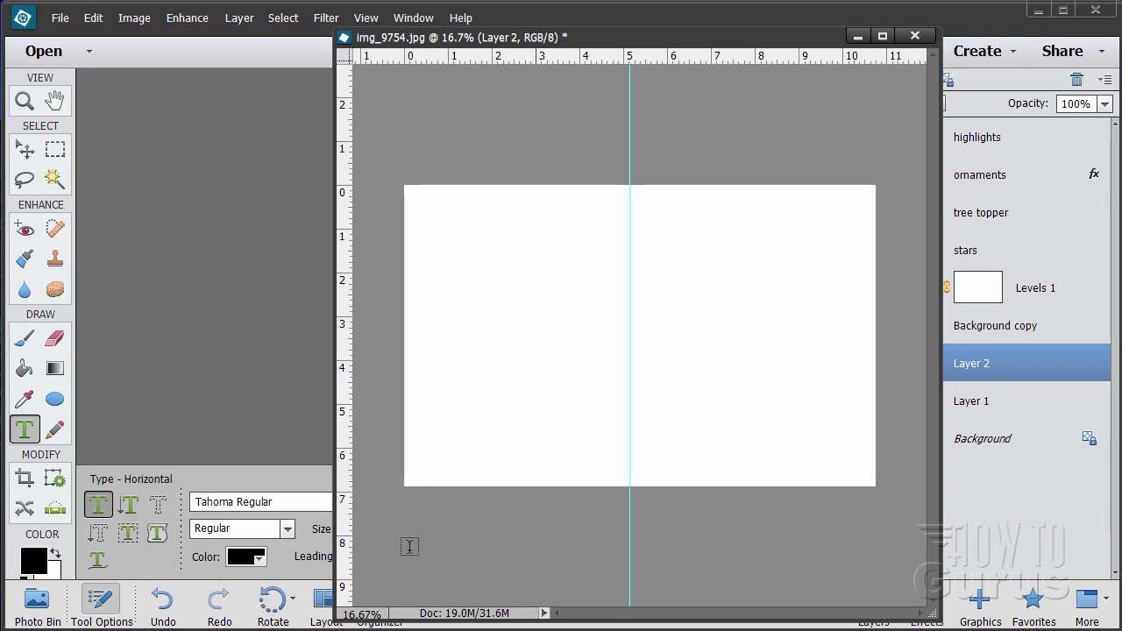
Add "Merry Christmas" on two lines in 48 pt black Tahoma Regular, and move it to the upper part of the card's right half
click(666, 256)
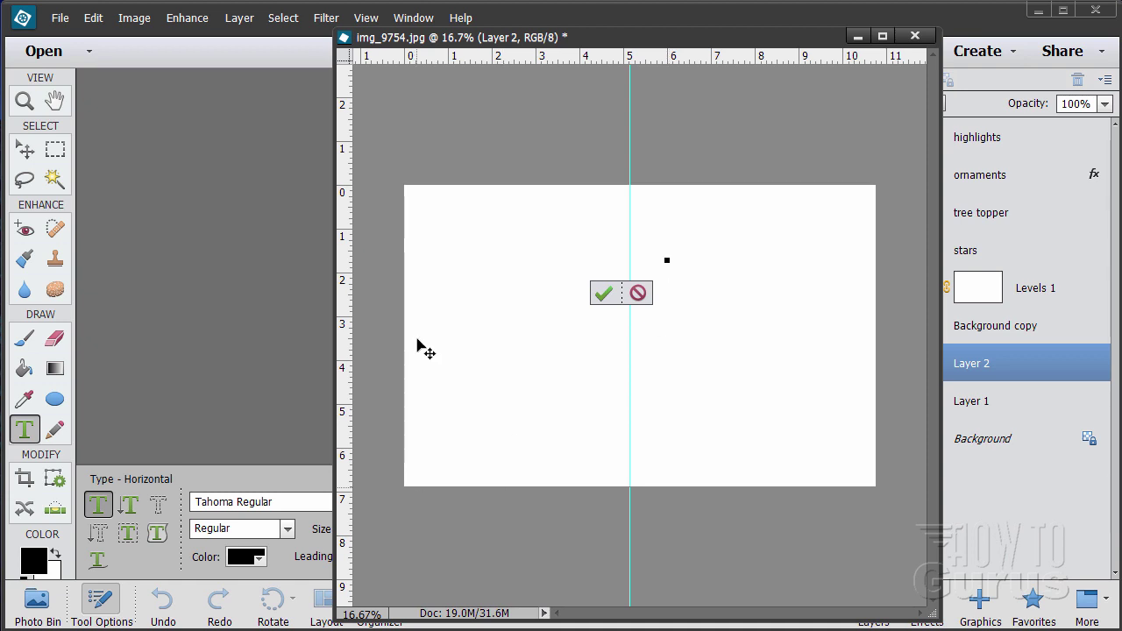
drag(484, 35, 580, 35)
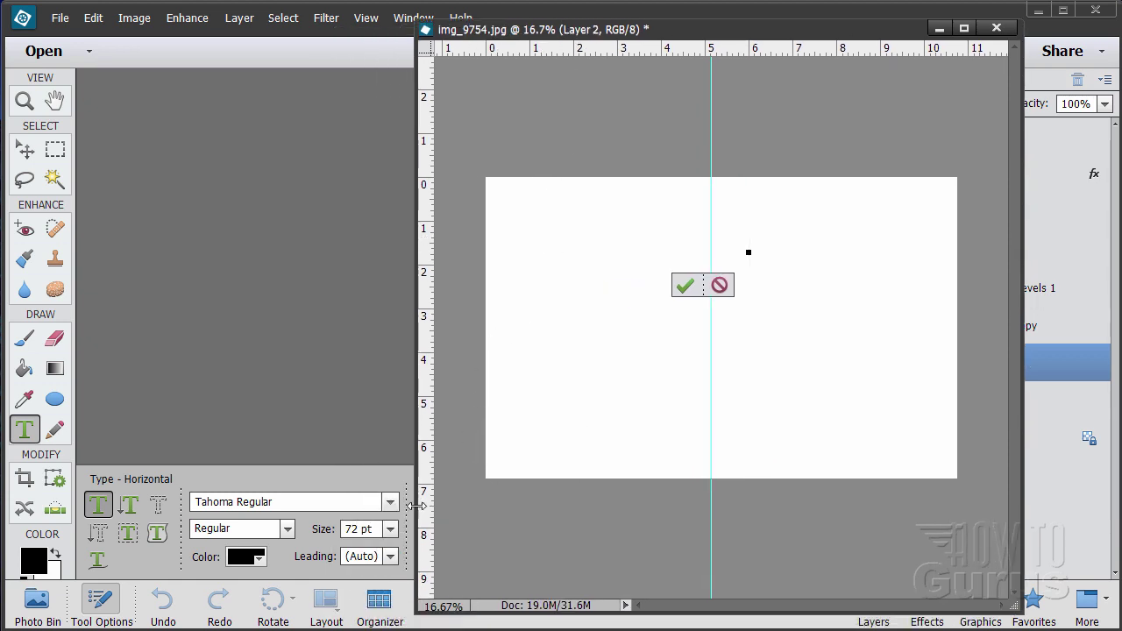
click(391, 536)
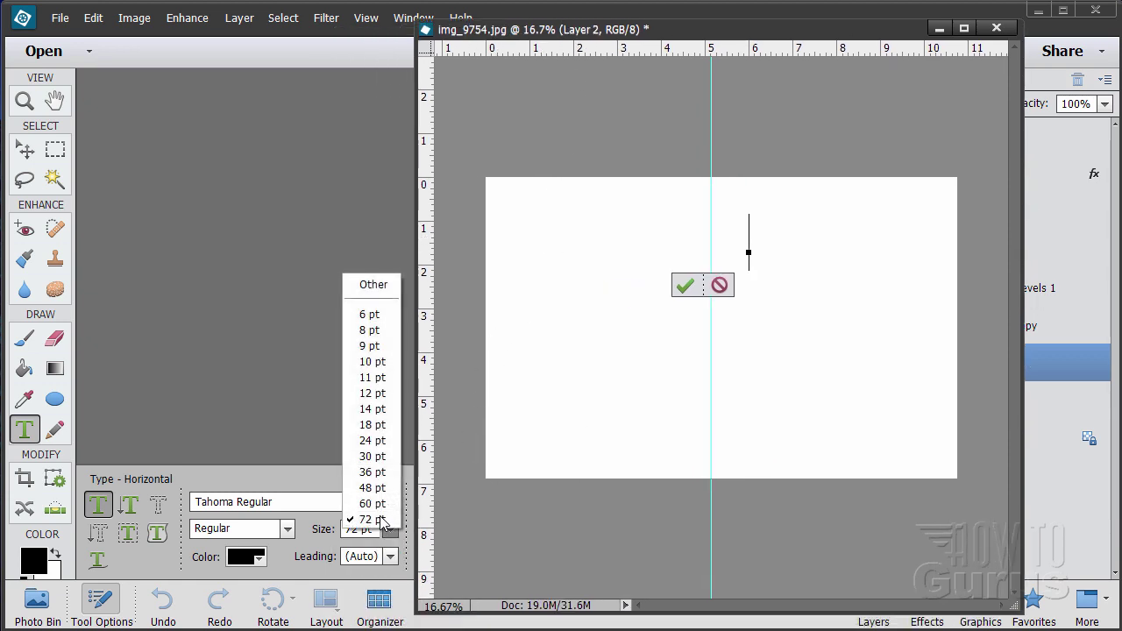
click(368, 486)
text(Merry)
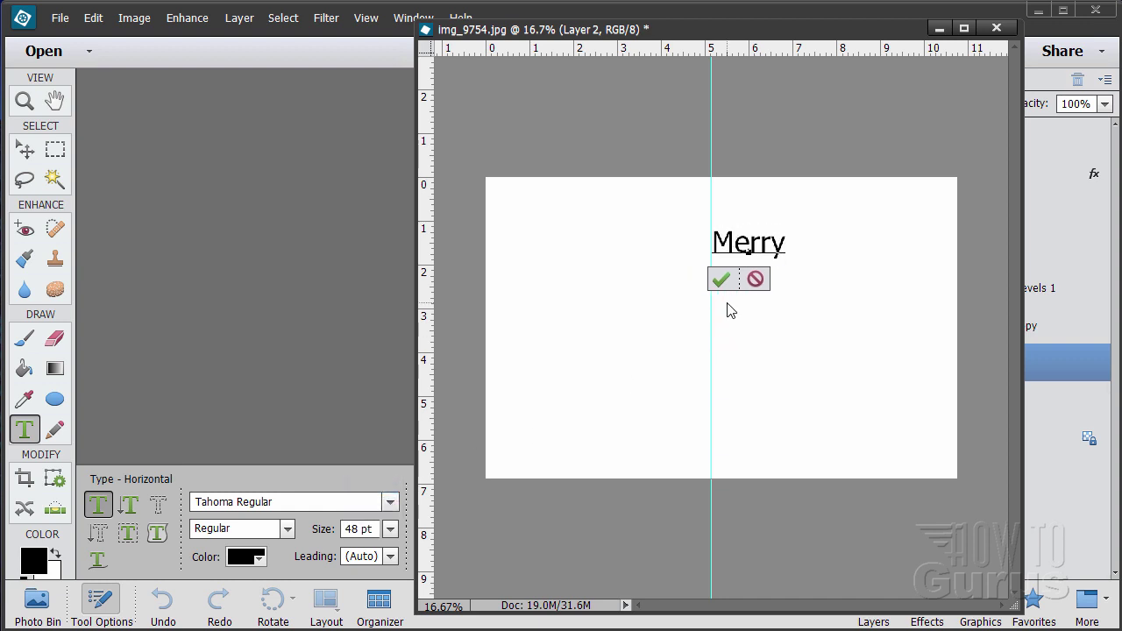
key(Return)
text(Christmas)
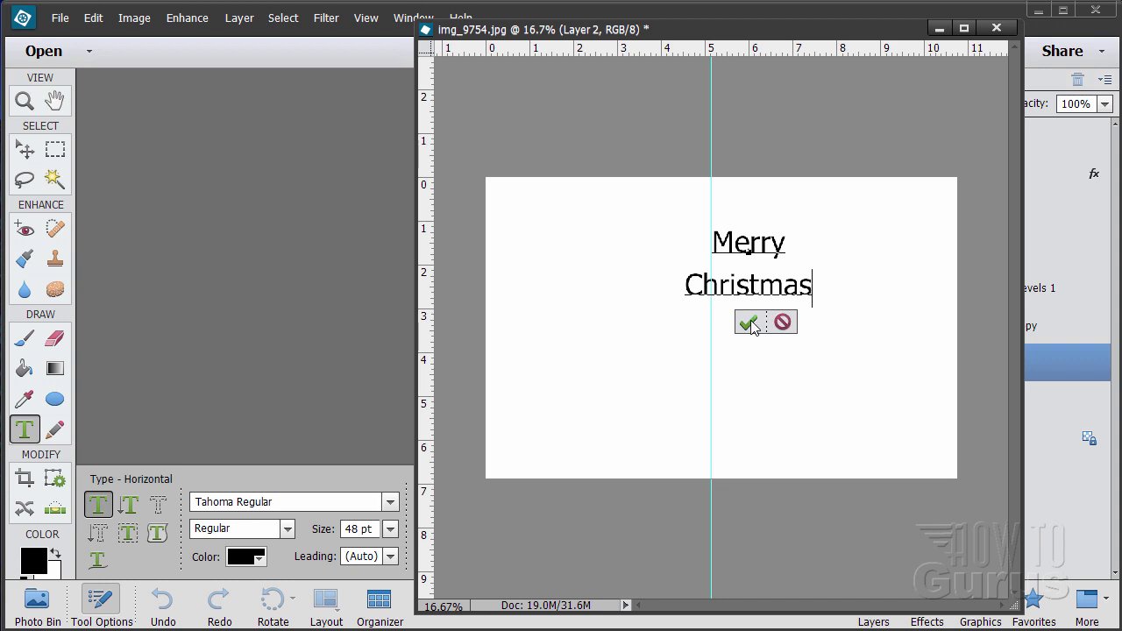
click(748, 322)
key(v)
drag(761, 291, 835, 272)
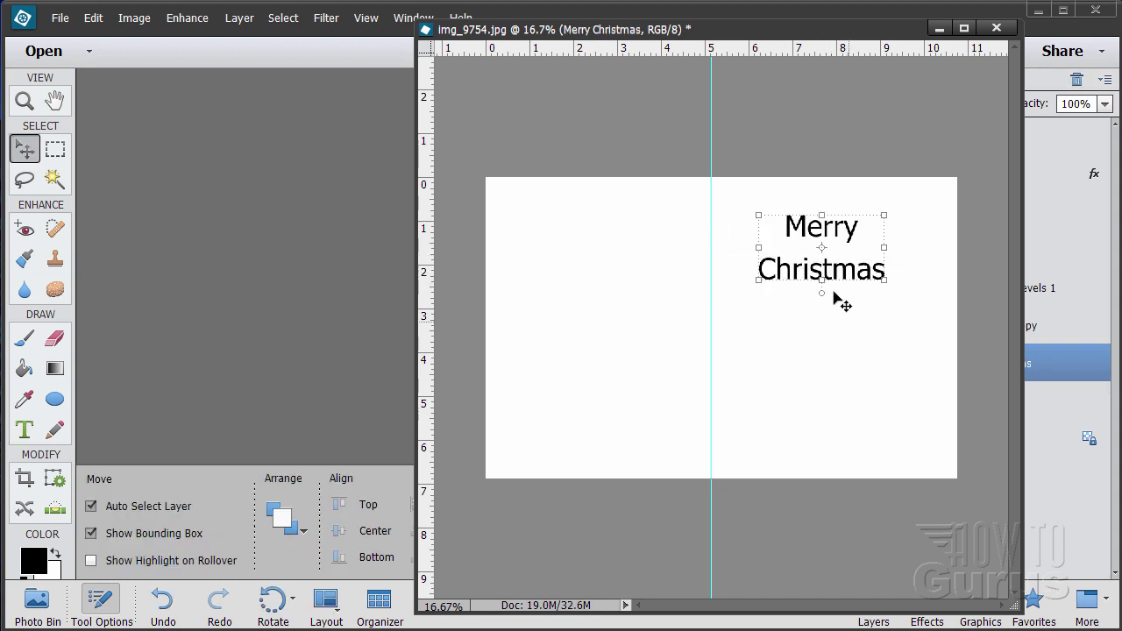
Change the font of the "Merry Christmas" text to Swis721 LtEx BT Light and uncover the layer list
click(35, 433)
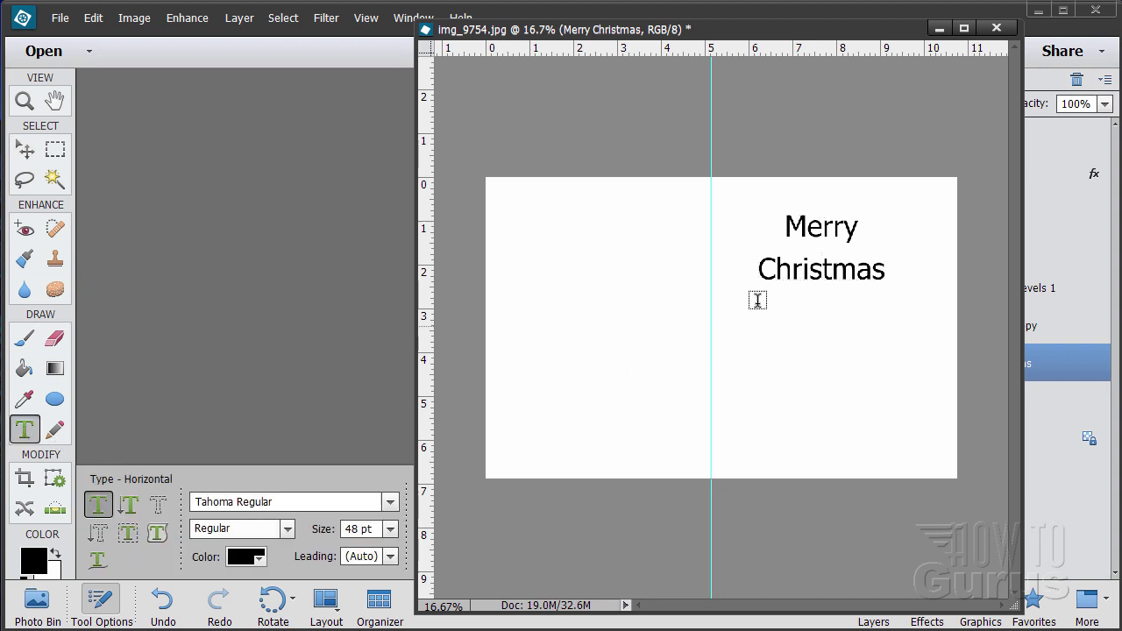
double_click(791, 227)
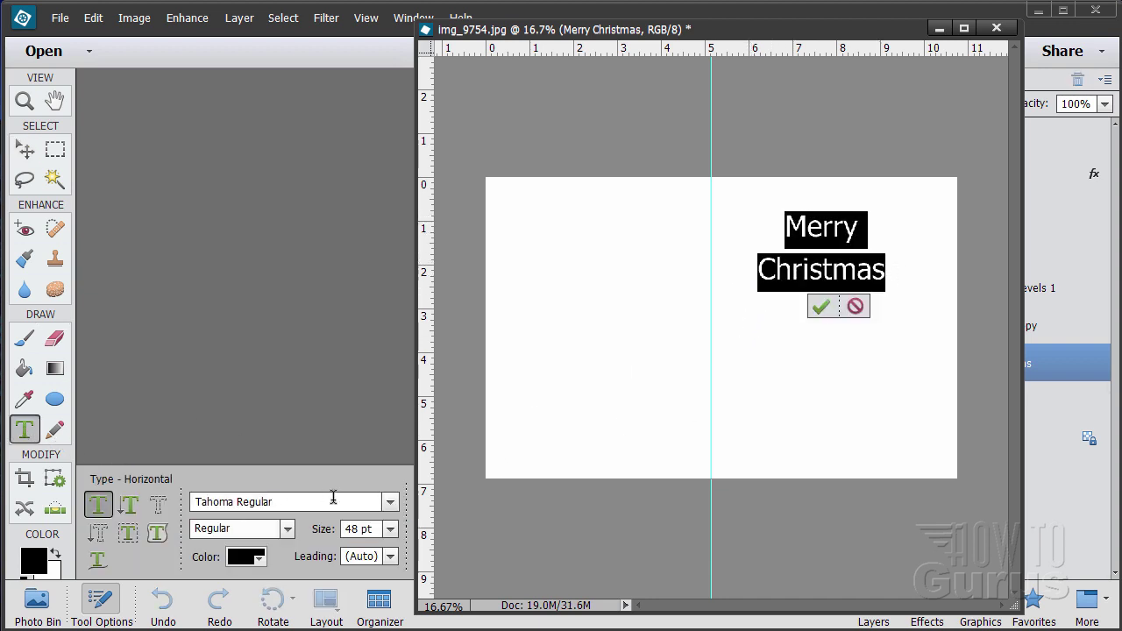
click(389, 501)
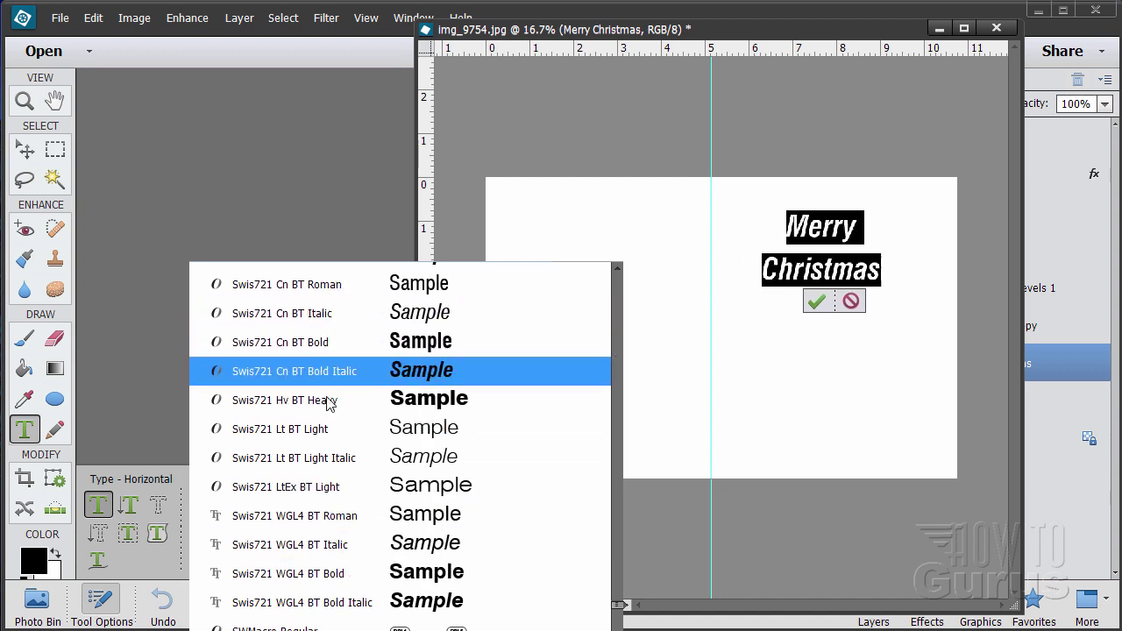
key(Escape)
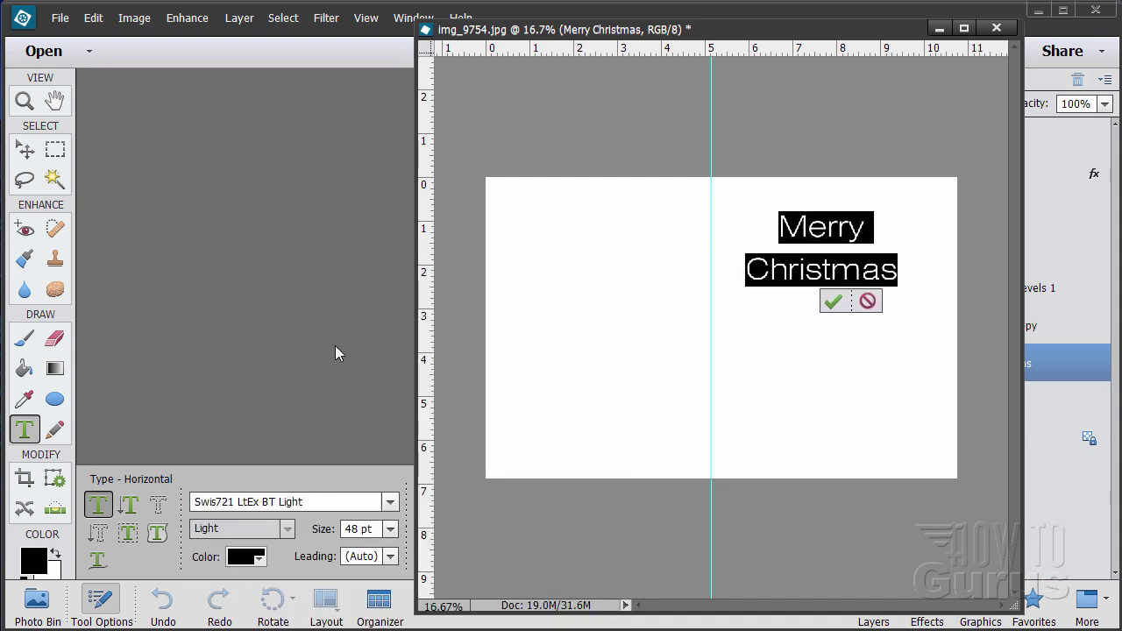
drag(729, 30, 401, 35)
click(504, 305)
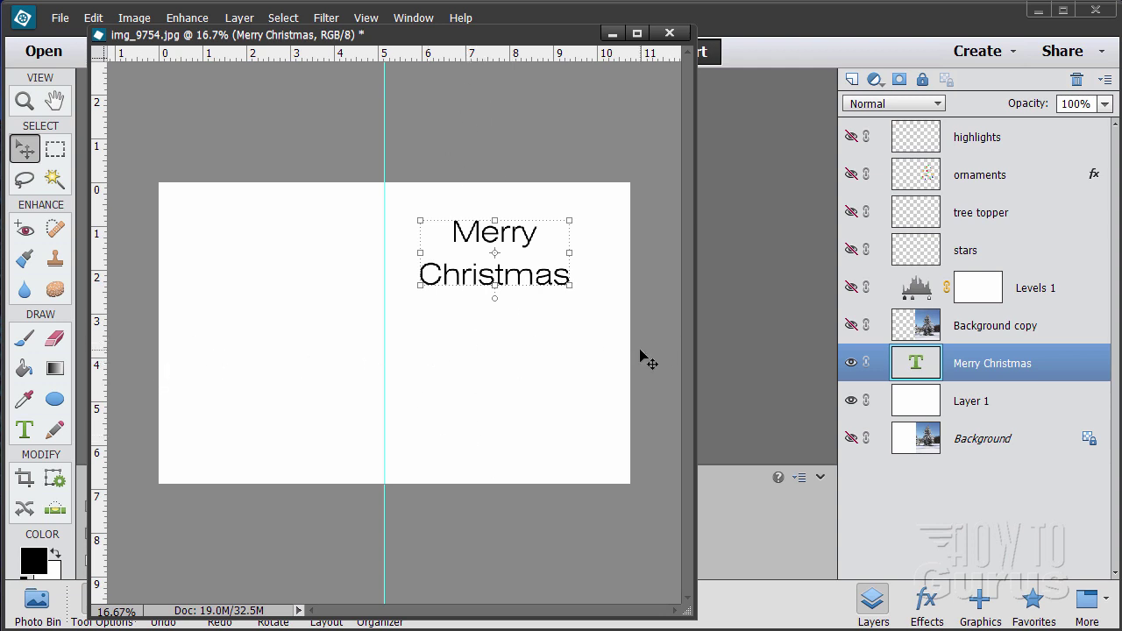
Hide the Merry Christmas text layer and show Background copy and every layer above it to display the card's cover
click(851, 362)
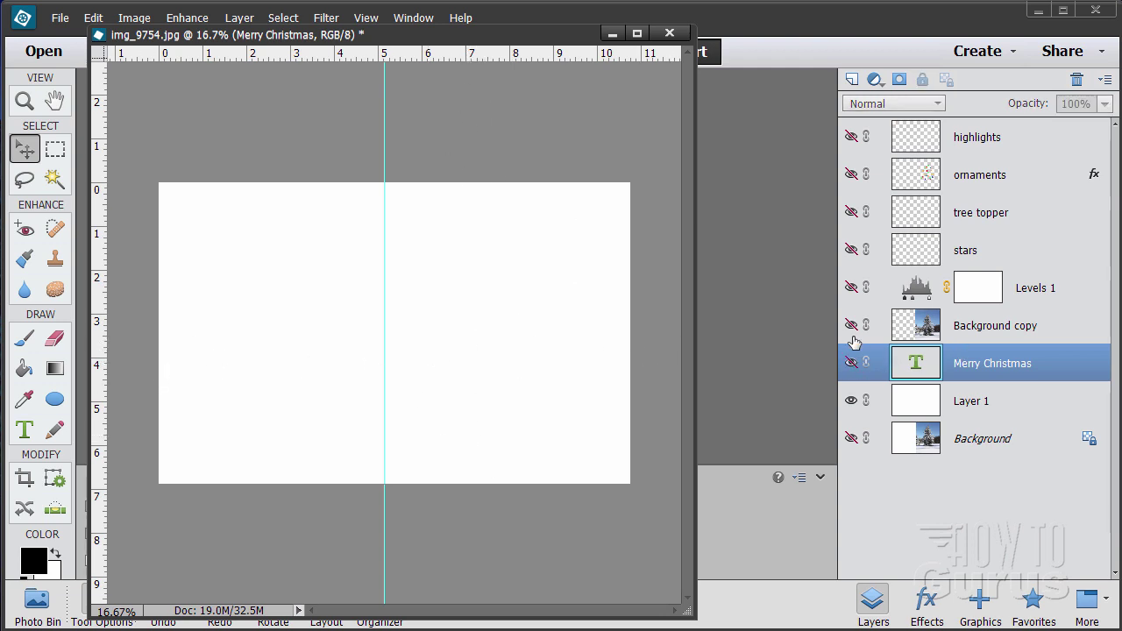
click(850, 325)
click(850, 286)
click(851, 249)
click(851, 211)
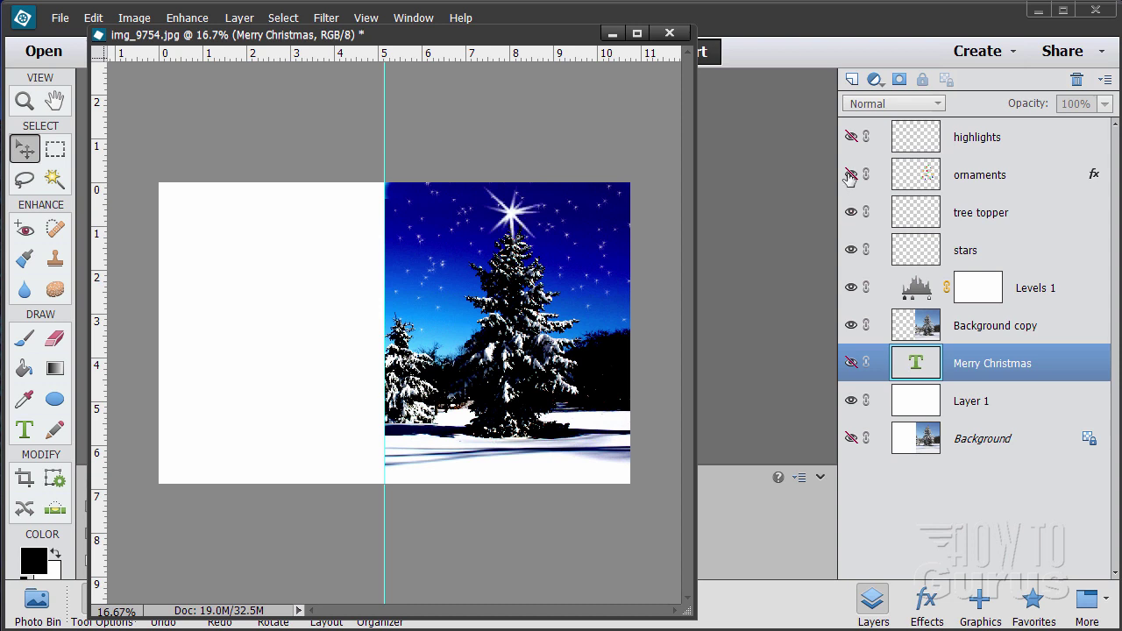
click(850, 174)
click(851, 137)
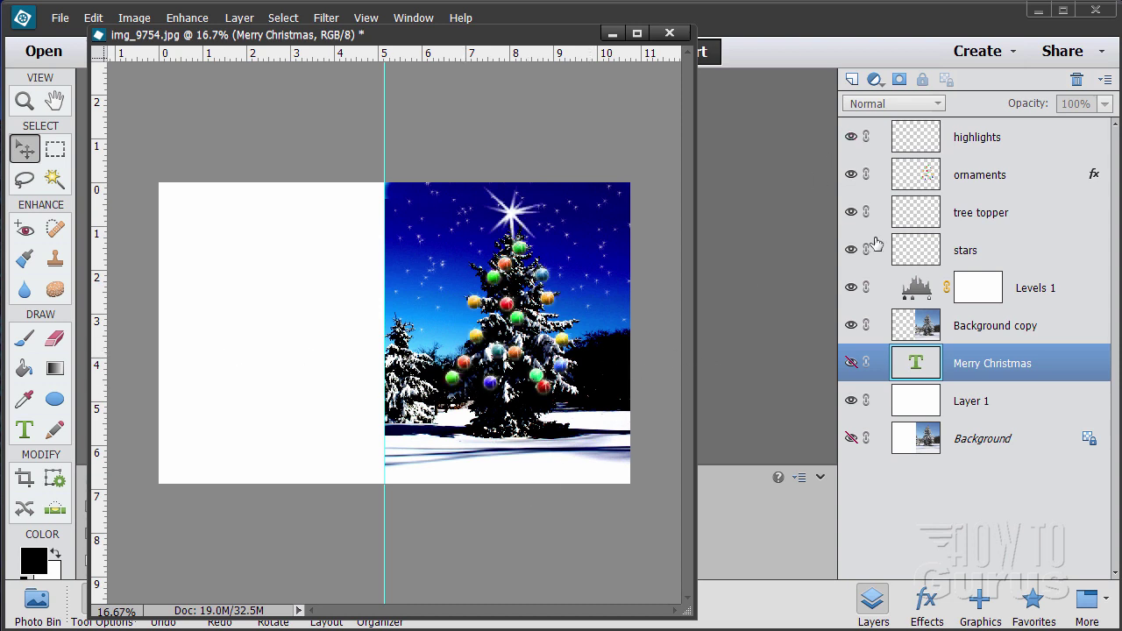
Hide Background copy and all layers above it again, and toggle the Merry Christmas text on and off
click(850, 137)
click(850, 174)
click(850, 212)
click(851, 249)
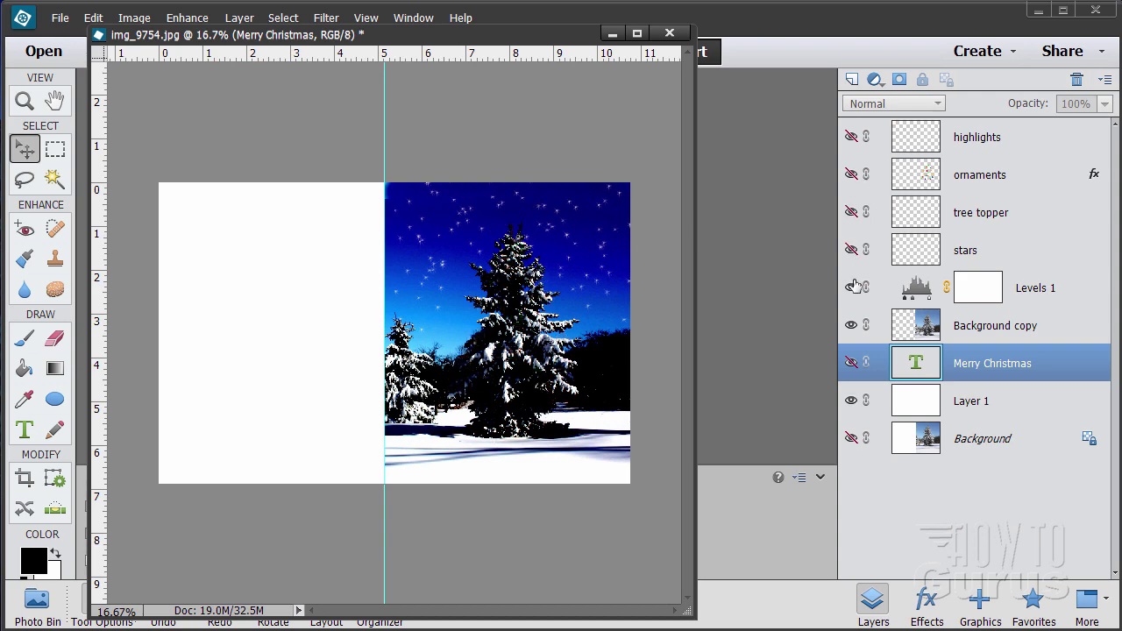
click(850, 286)
click(851, 325)
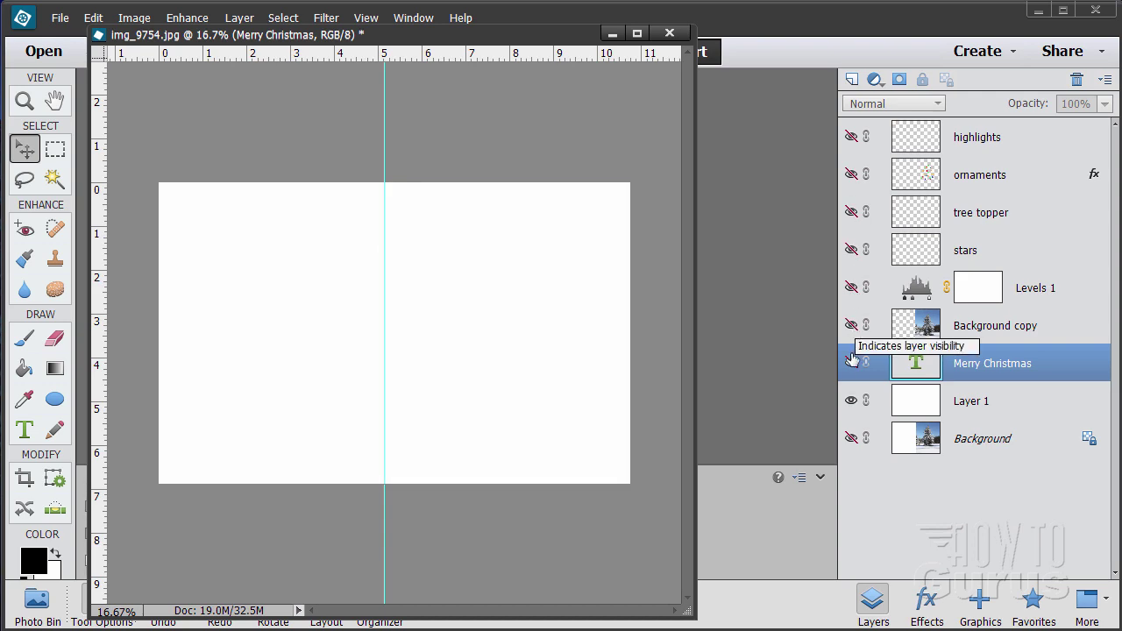
click(849, 363)
click(849, 363)
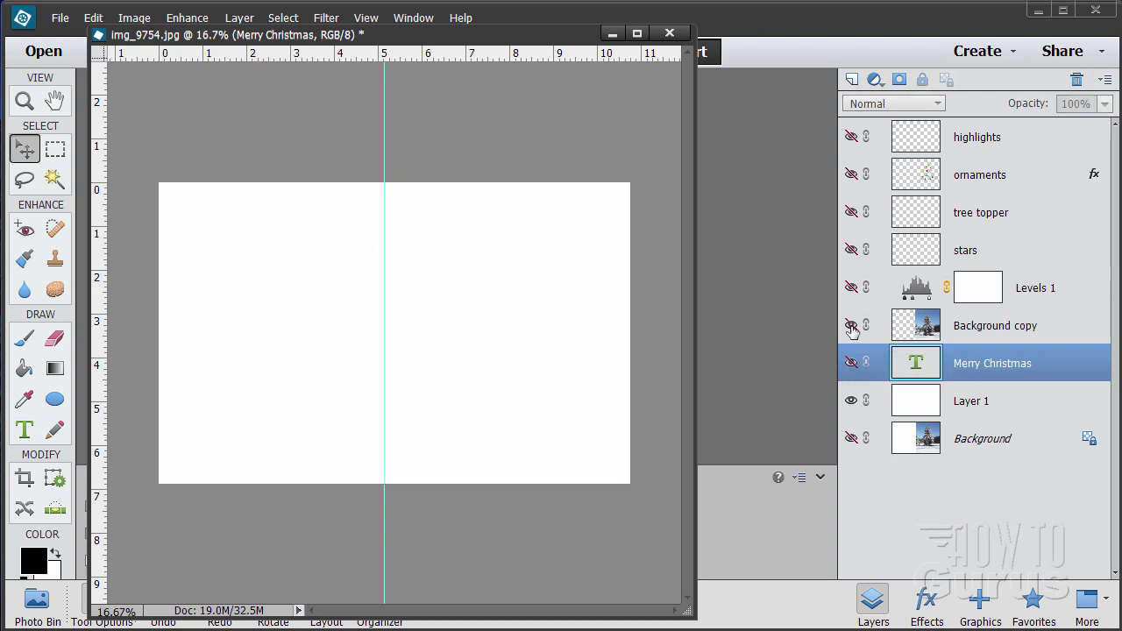
Turn the Background copy, Levels 1, stars, tree topper, ornaments and highlights layers back on for printing the cover
click(850, 325)
click(850, 287)
click(851, 249)
click(850, 211)
click(850, 175)
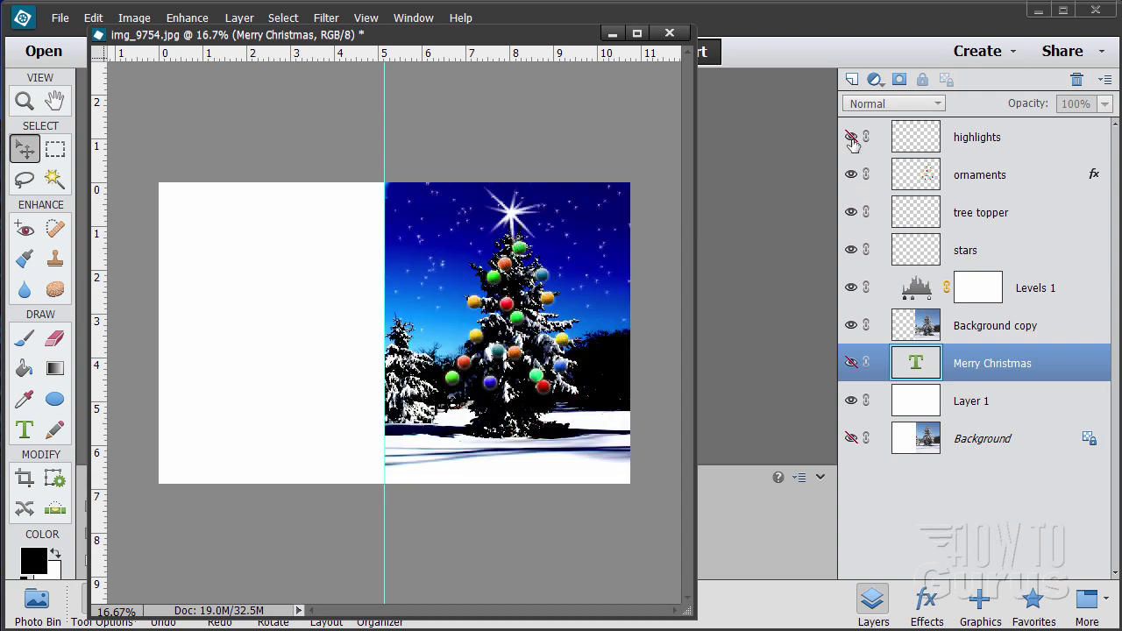
click(851, 137)
drag(477, 37, 602, 33)
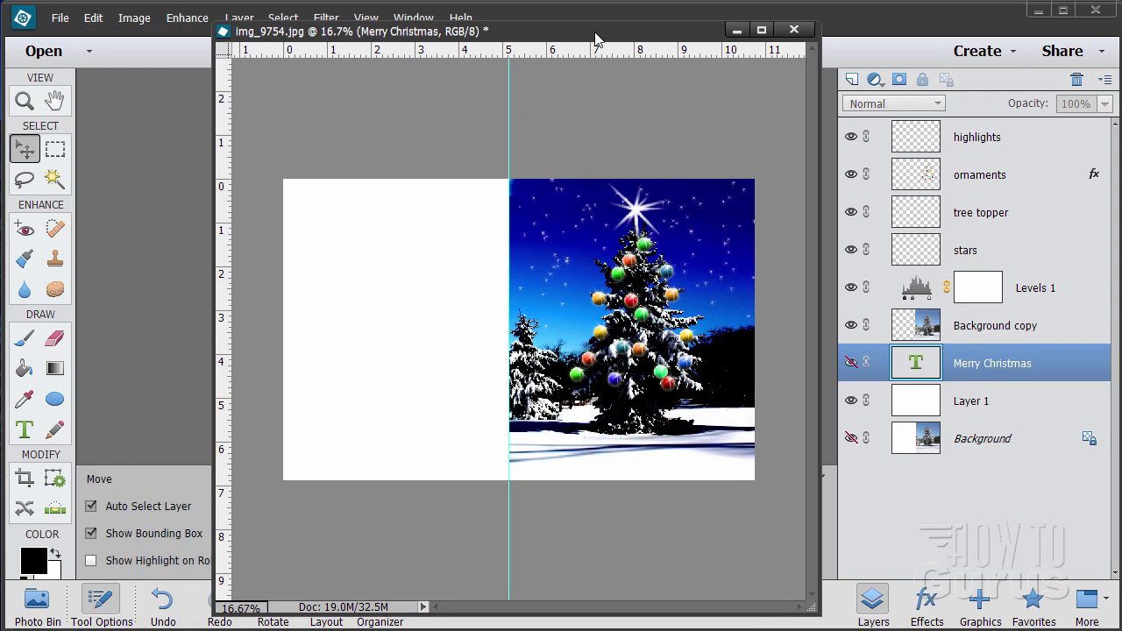
Open the print setup, set the Letter paper to landscape orientation and bring up the page with the extended card
click(62, 18)
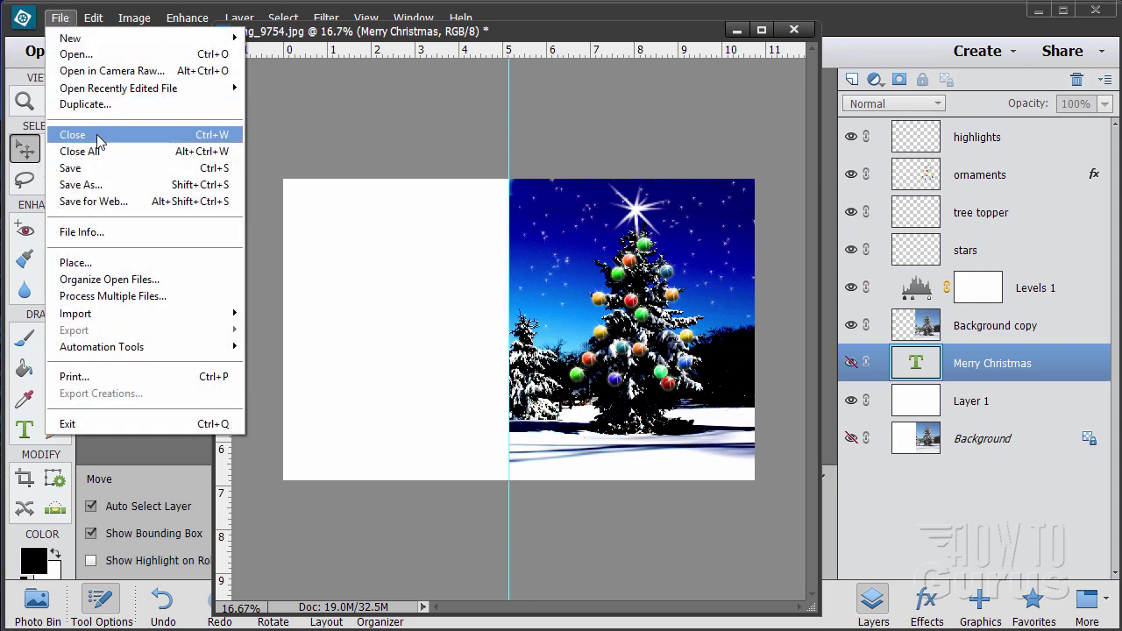
click(102, 377)
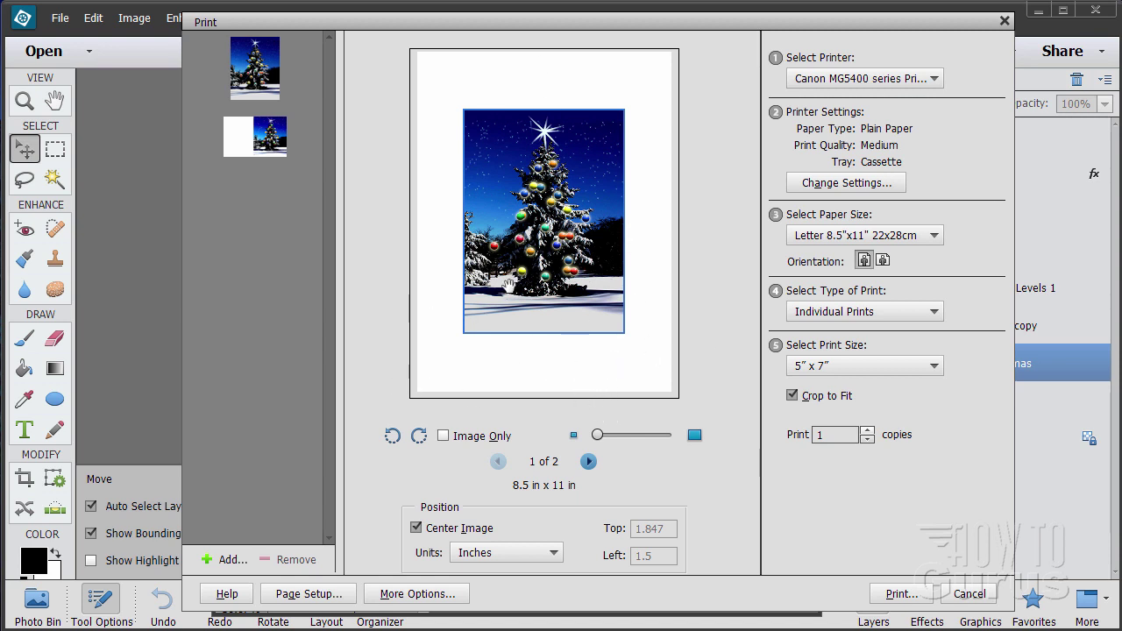
click(273, 149)
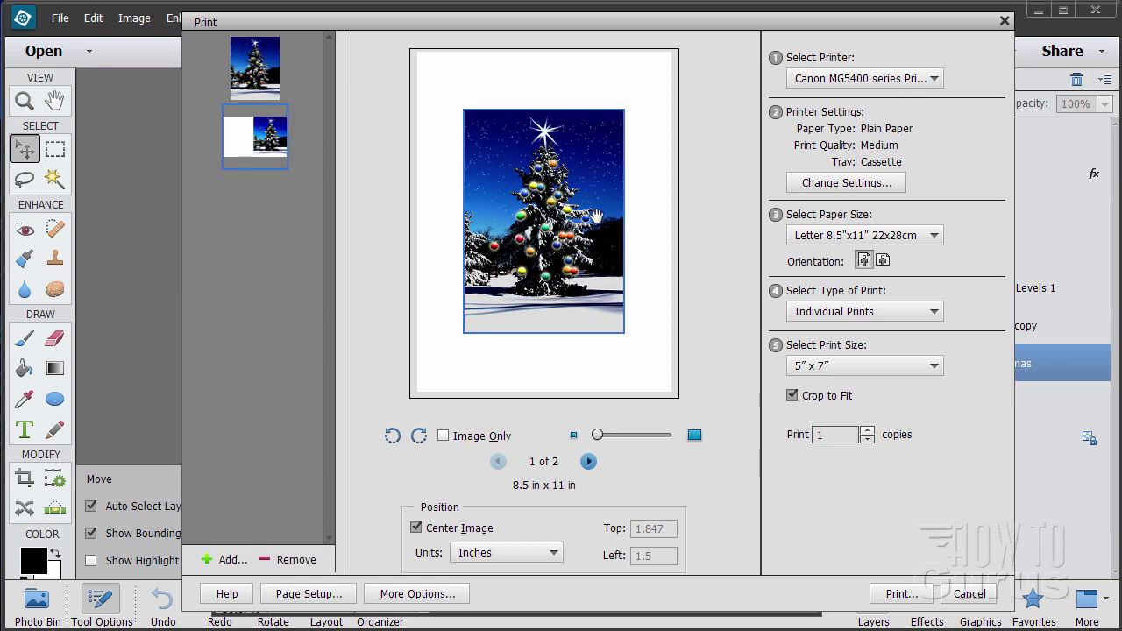
click(883, 261)
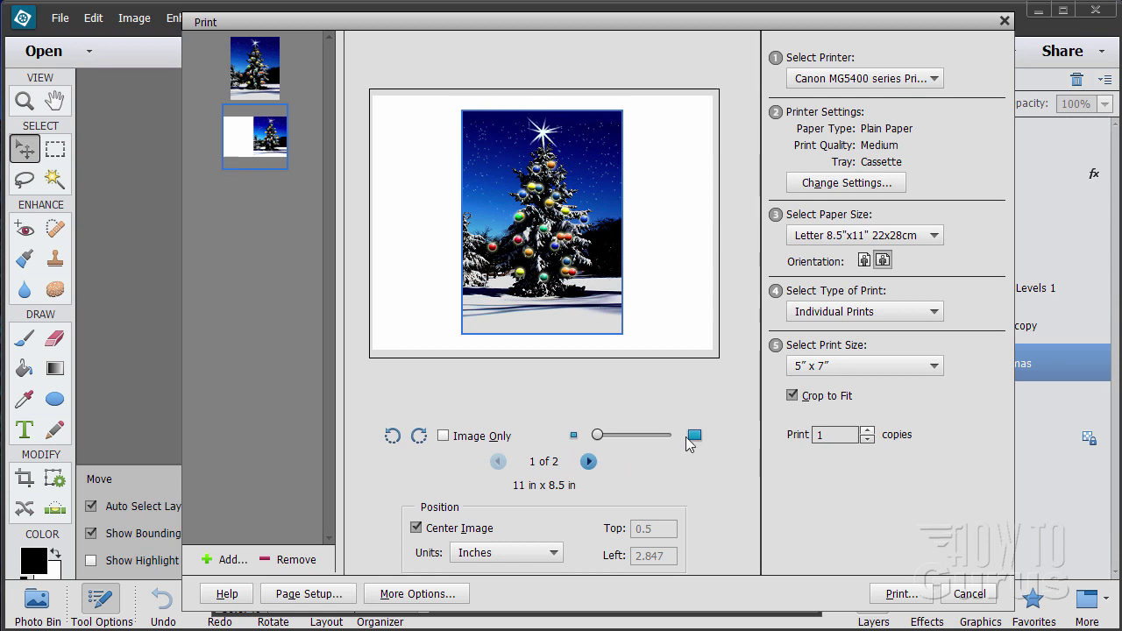
click(588, 461)
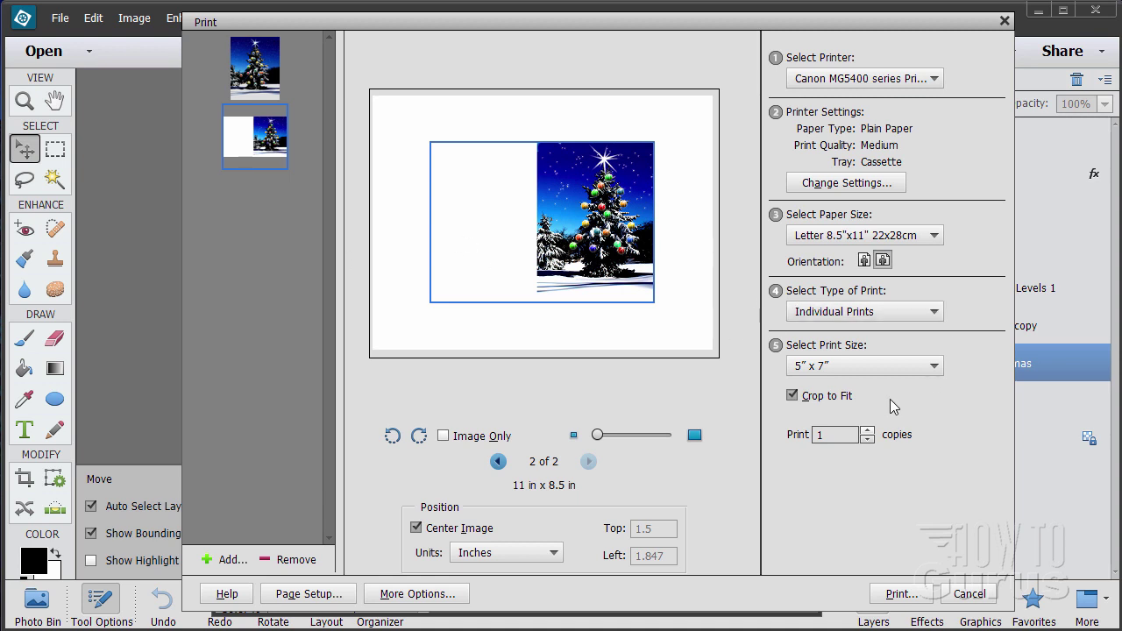
Turn off Crop to Fit and set the card's print size to Actual Size (10.75" x 6.88")
click(793, 396)
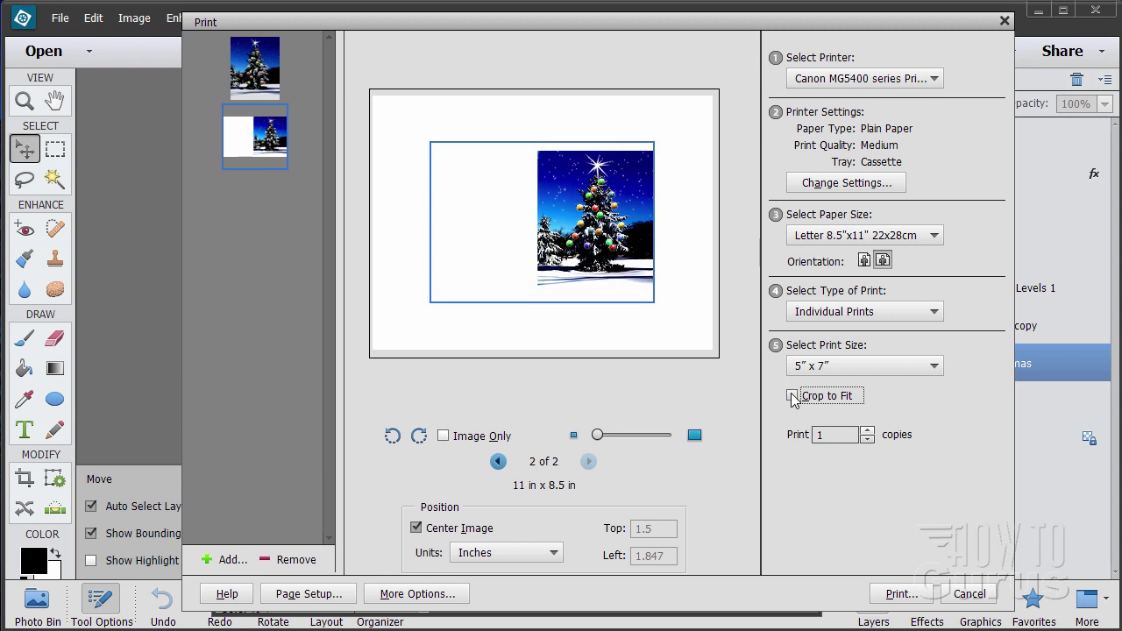
click(936, 372)
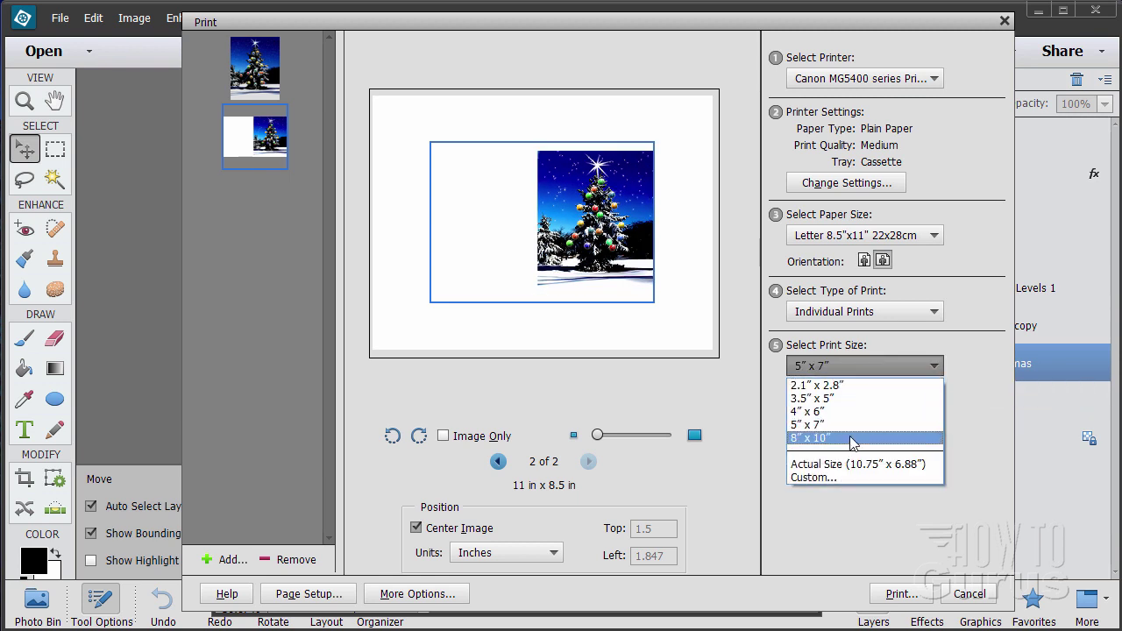
click(856, 464)
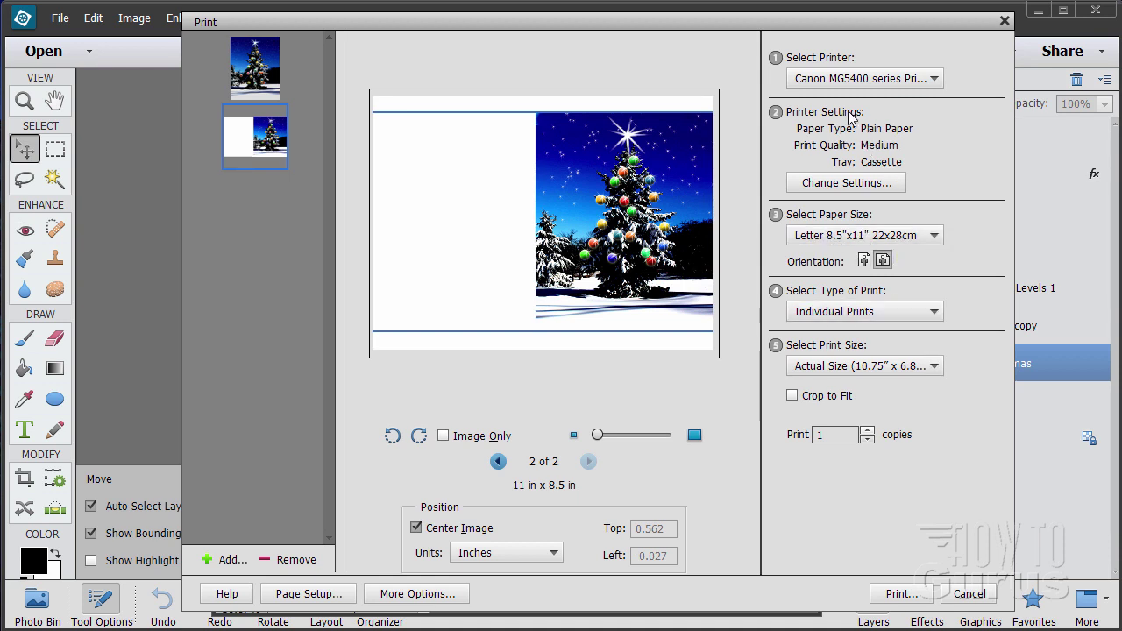
Review the Canon printer's paper and advanced settings, leaving its properties as they are
click(841, 184)
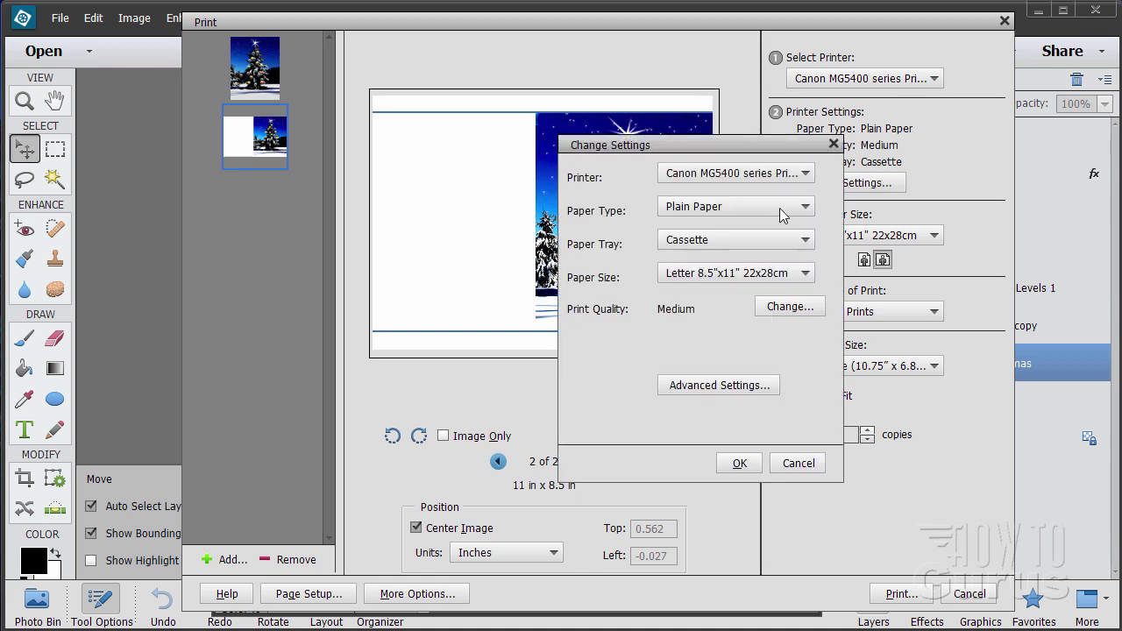
click(734, 386)
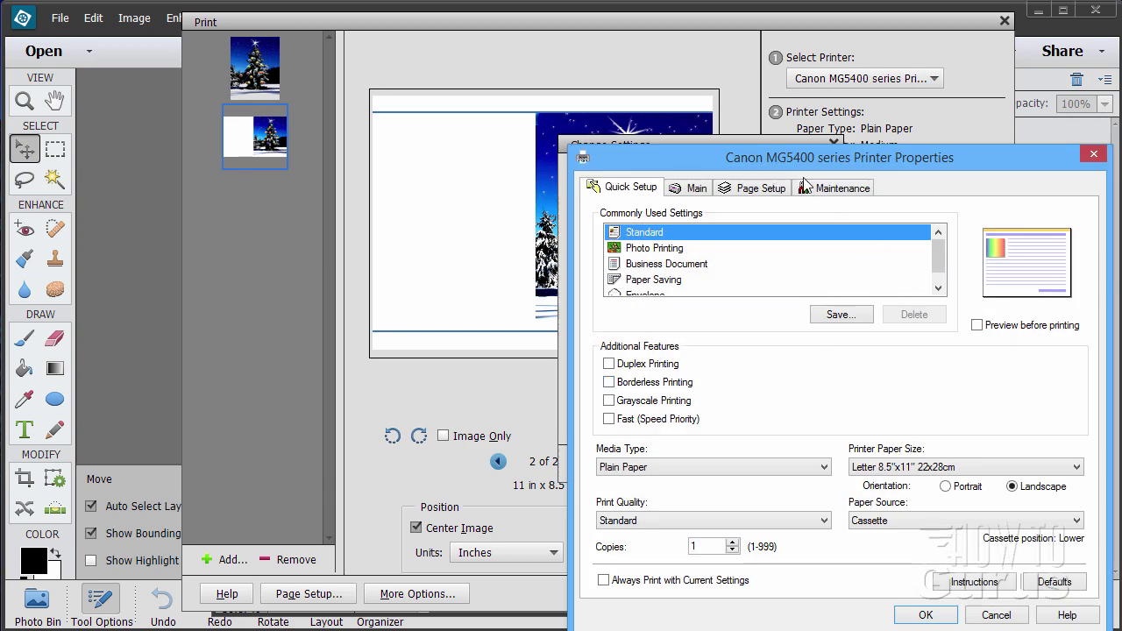
click(1091, 156)
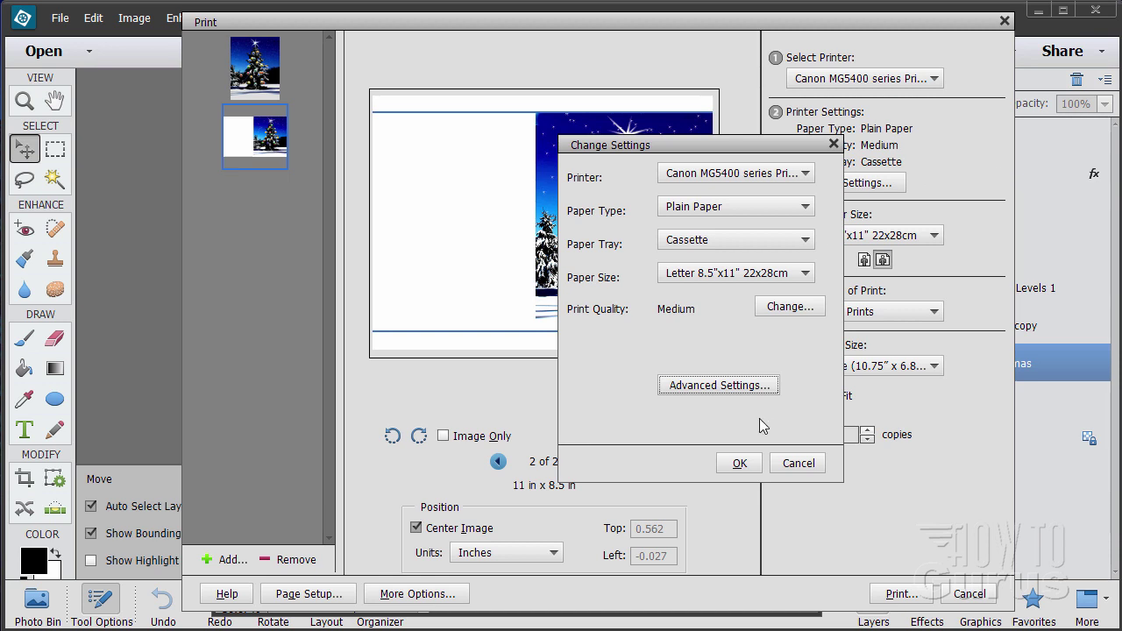
click(742, 461)
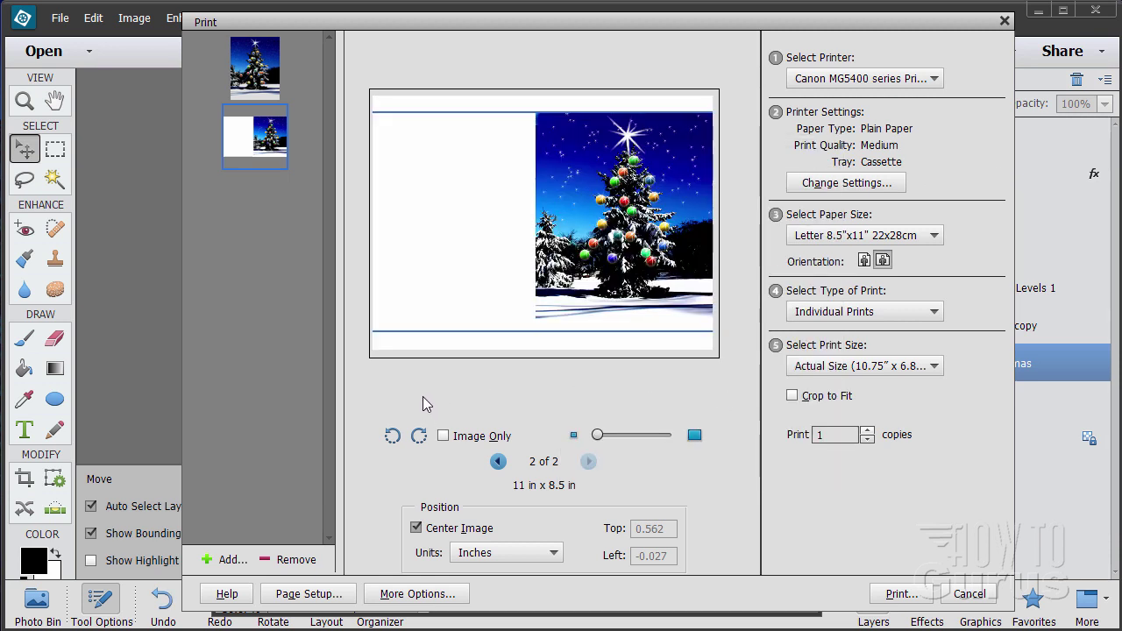
Enable Print Crop Marks for the card and leave the print setup without printing
click(428, 595)
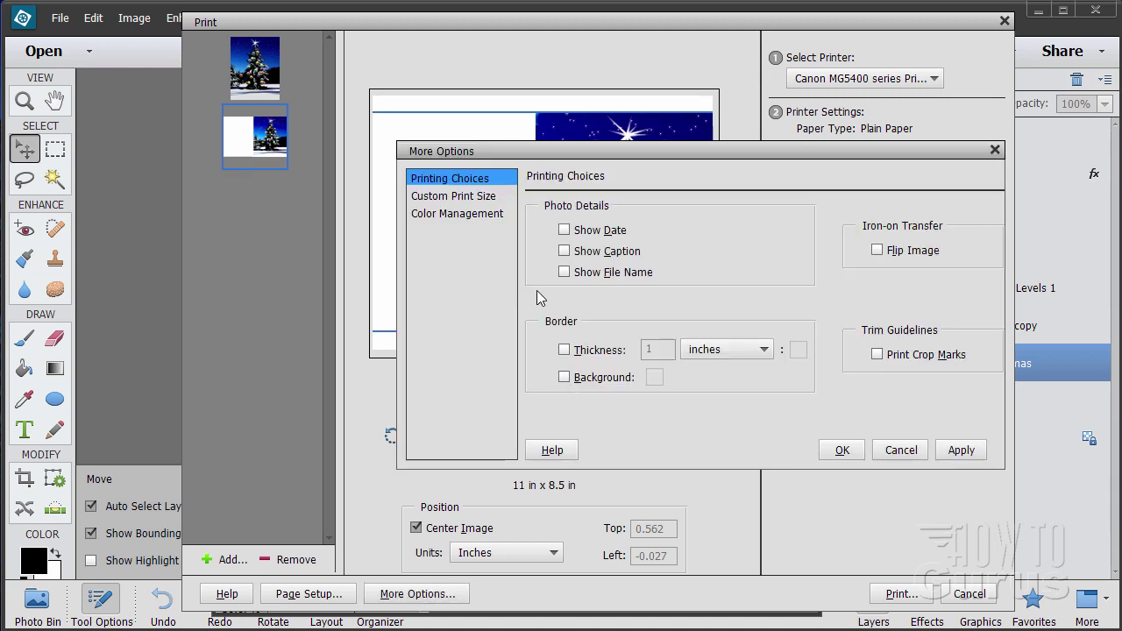
click(878, 356)
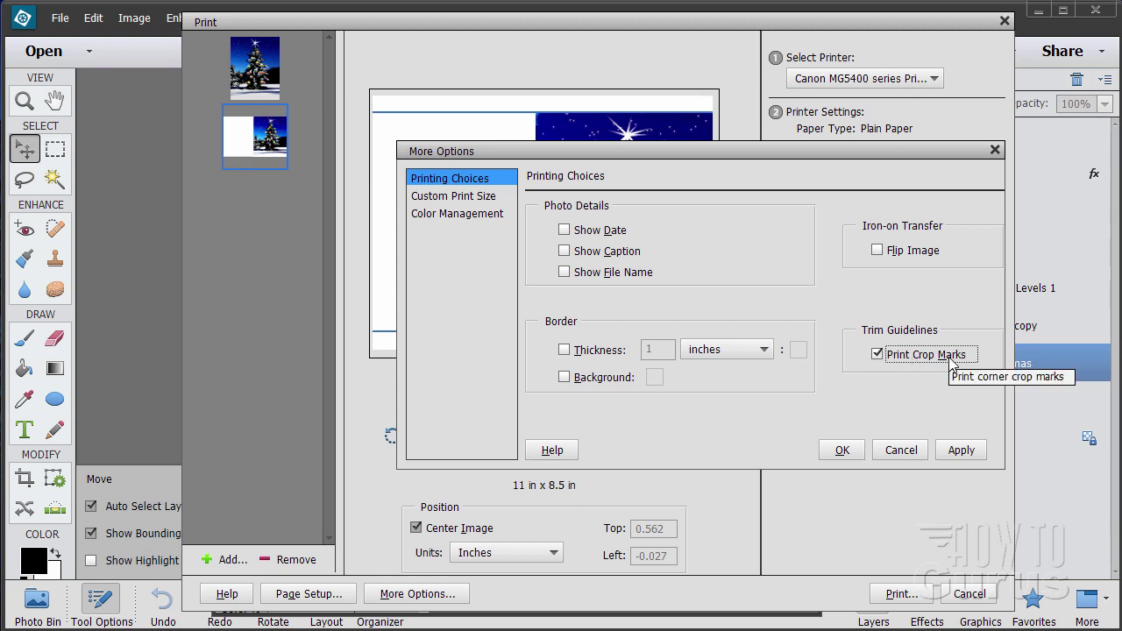
click(845, 451)
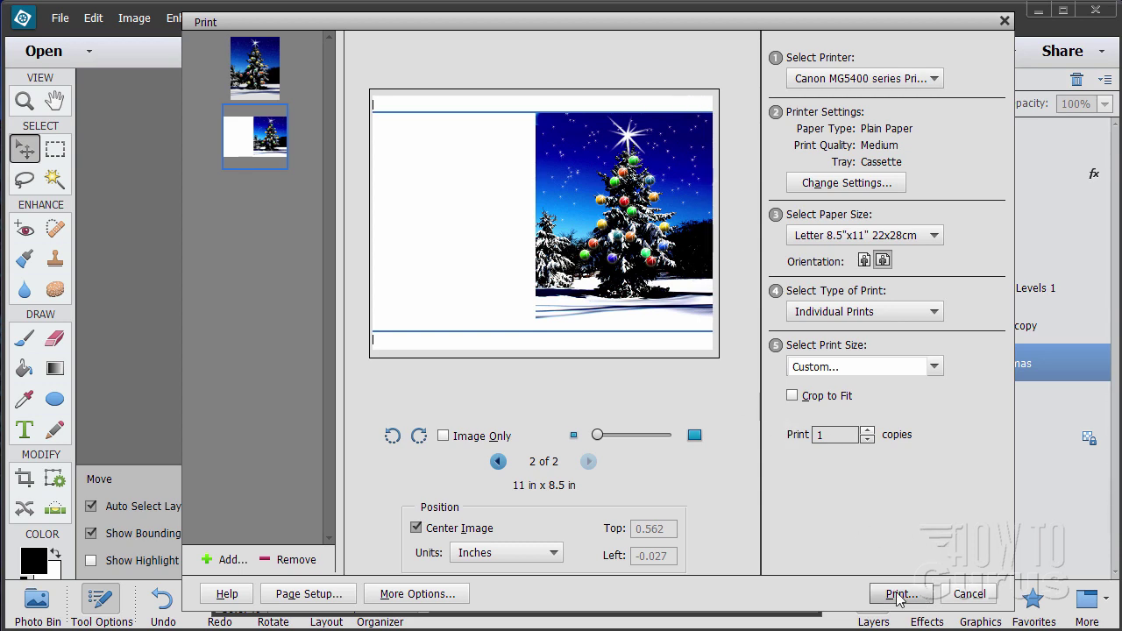
click(968, 594)
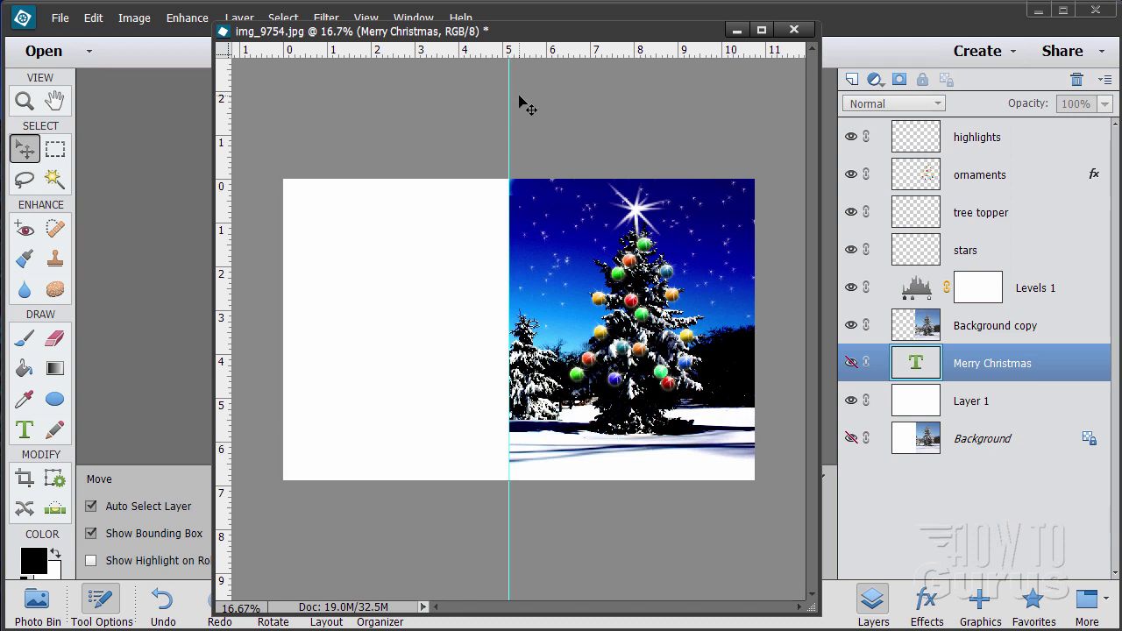